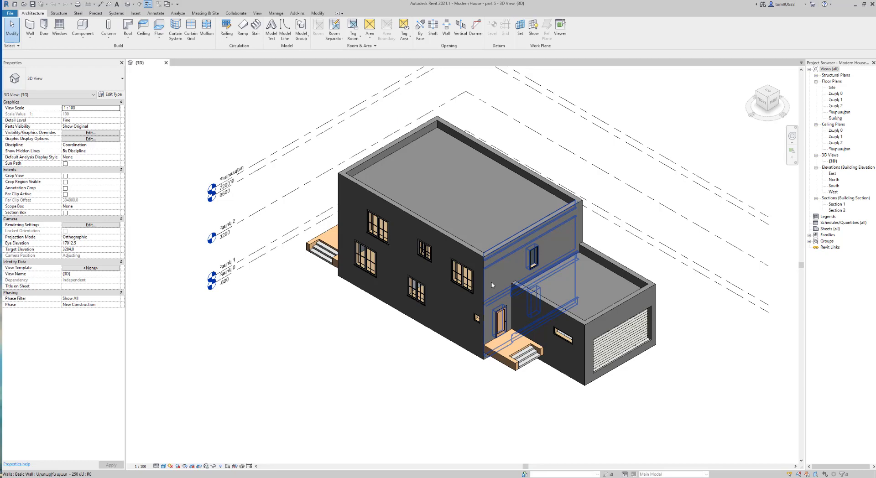
Orbit and zoom out to see the whole house, then window-select all its elements.
mouse_move(492, 285)
shift+middle_down()
mouse_move(600, 378)
mouse_move(524, 348)
mouse_move(593, 371)
shift+middle_up()
scroll(587, 366, up, 2)
scroll(588, 366, up, 1)
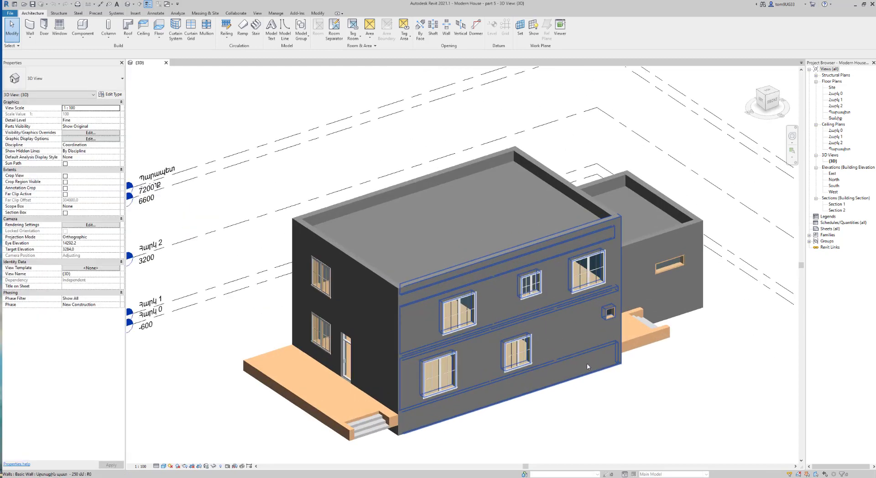
scroll(547, 388, up, 1)
scroll(509, 293, down, 2)
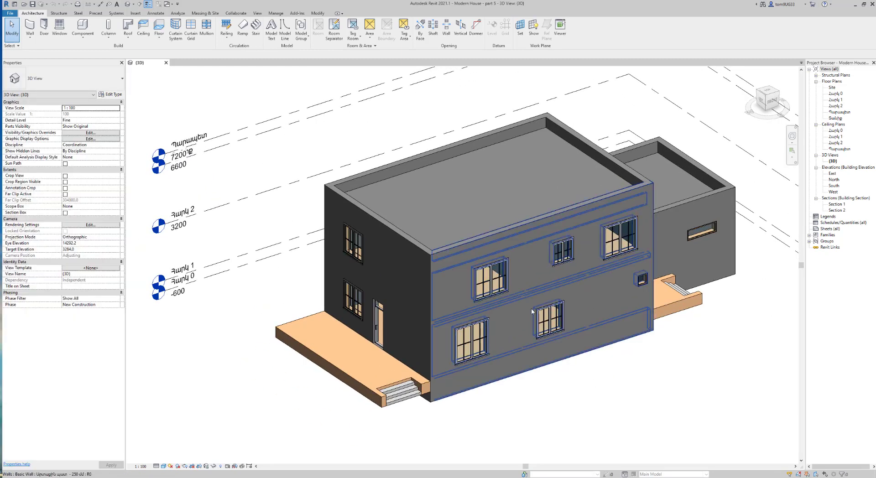
scroll(456, 250, down, 1)
middle_drag(451, 159, 366, 169)
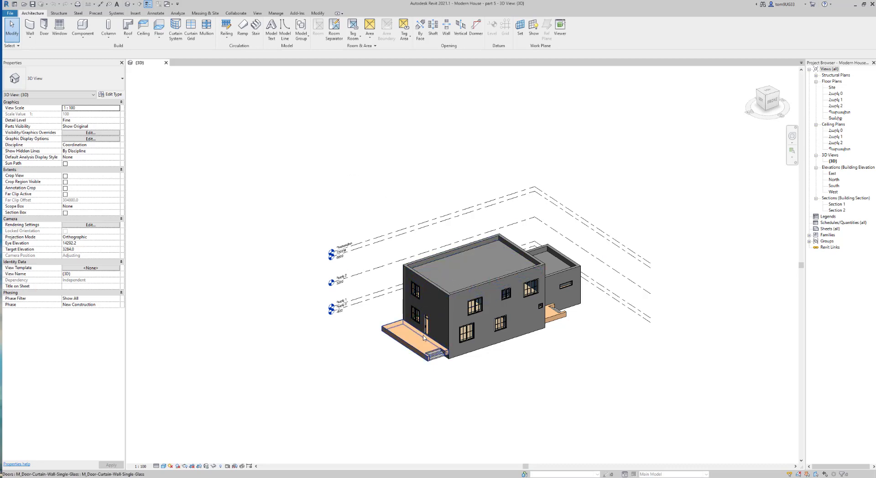
drag(363, 172, 612, 444)
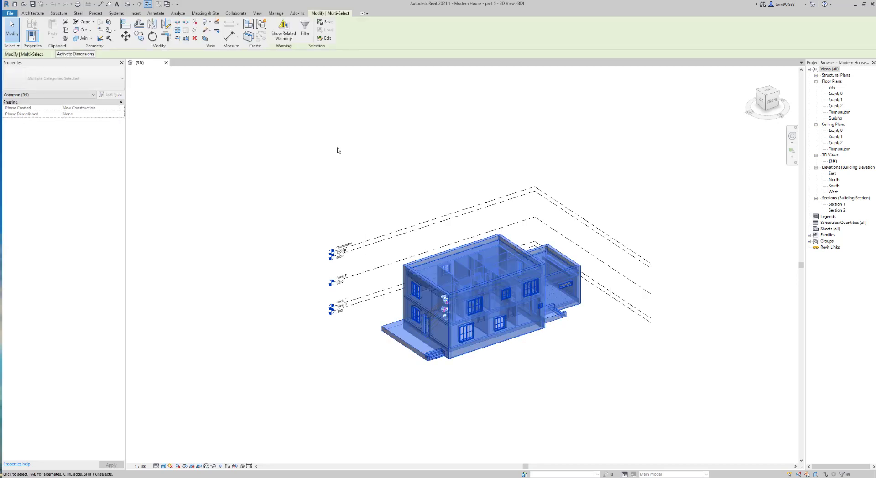
Filter the selection to only Floors and Structural Columns and isolate them with HI.
click(305, 28)
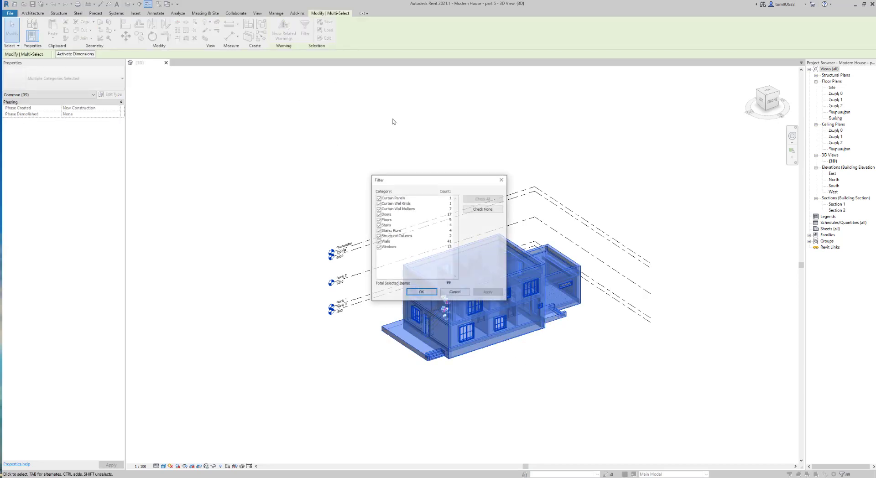
click(486, 209)
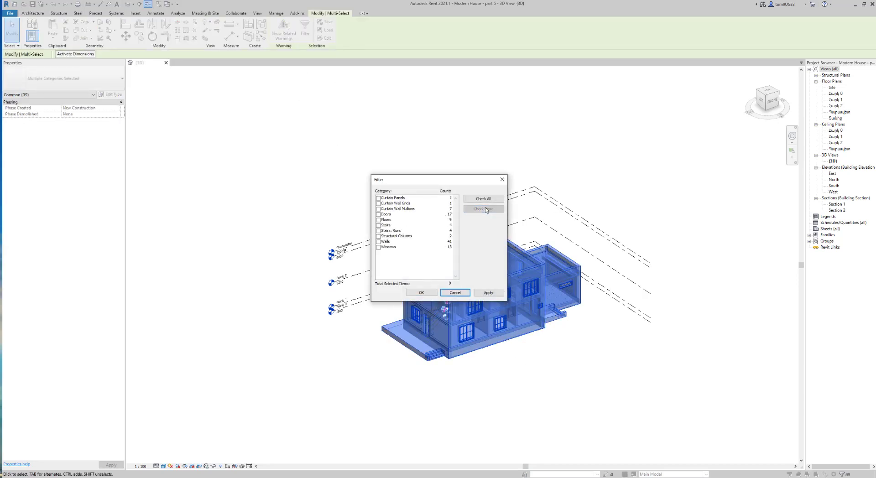
click(378, 236)
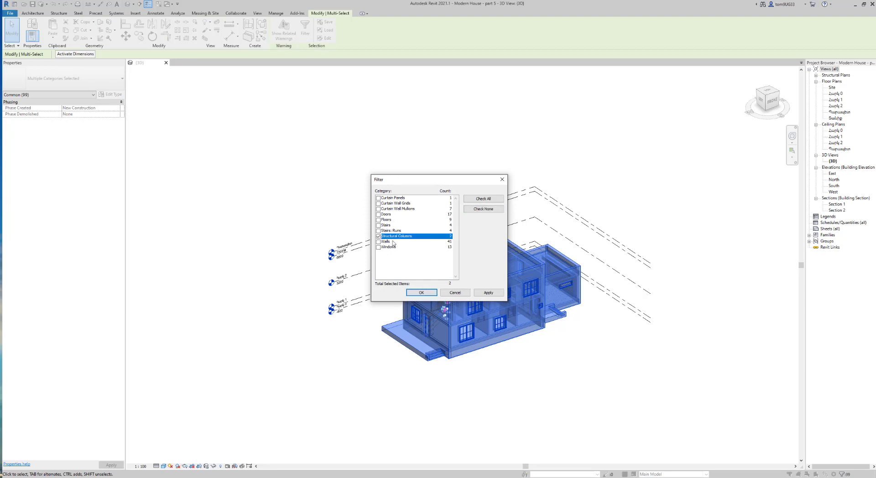
click(378, 219)
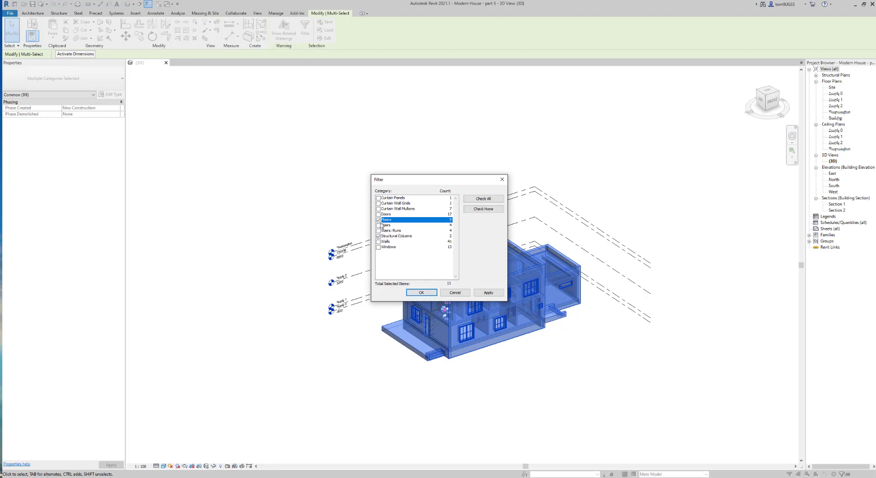
click(492, 293)
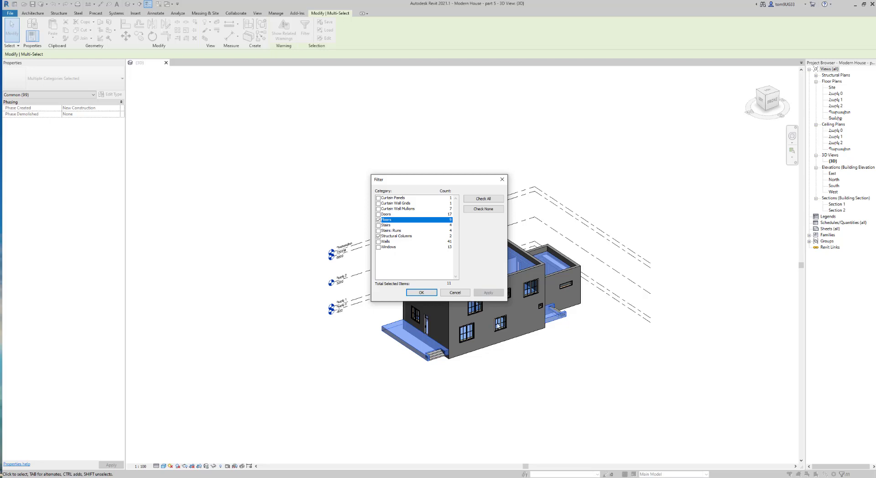
click(422, 293)
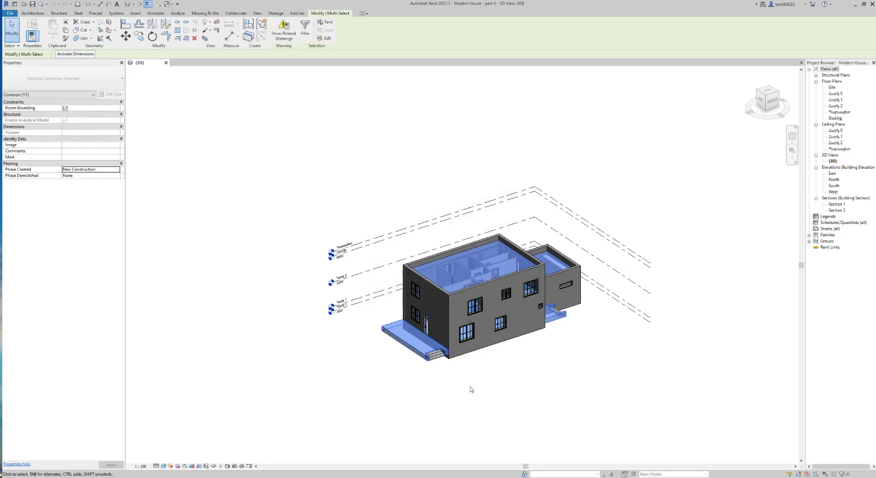
key(h)
key(i)
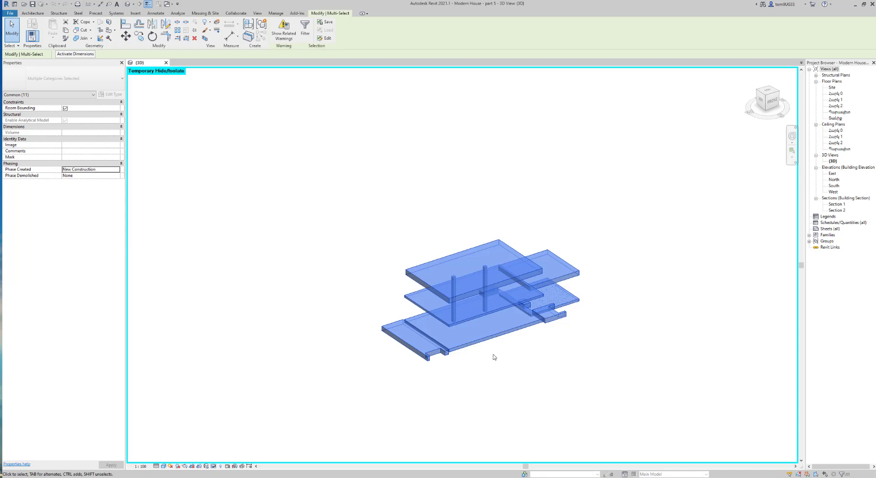
Hide the lower-left entrance floor slab and the small step pieces.
click(520, 375)
mouse_move(544, 381)
shift+middle_down()
mouse_move(657, 266)
mouse_move(451, 377)
shift+middle_up()
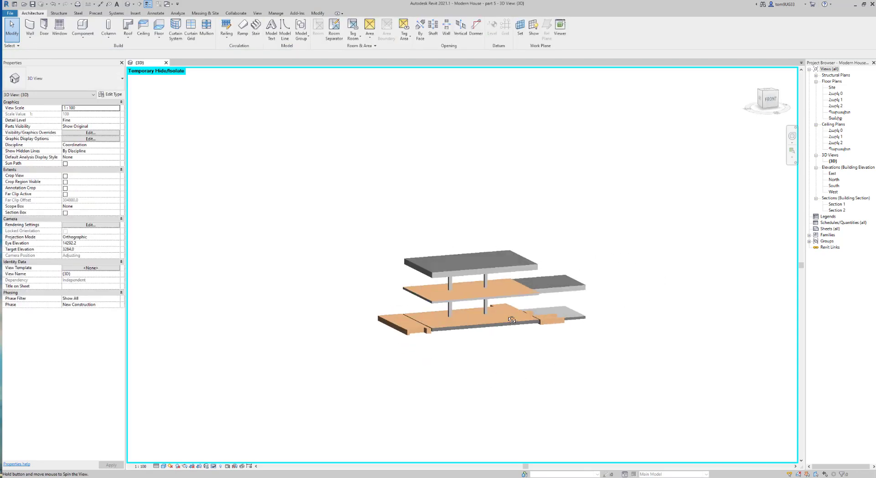
scroll(456, 361, up, 3)
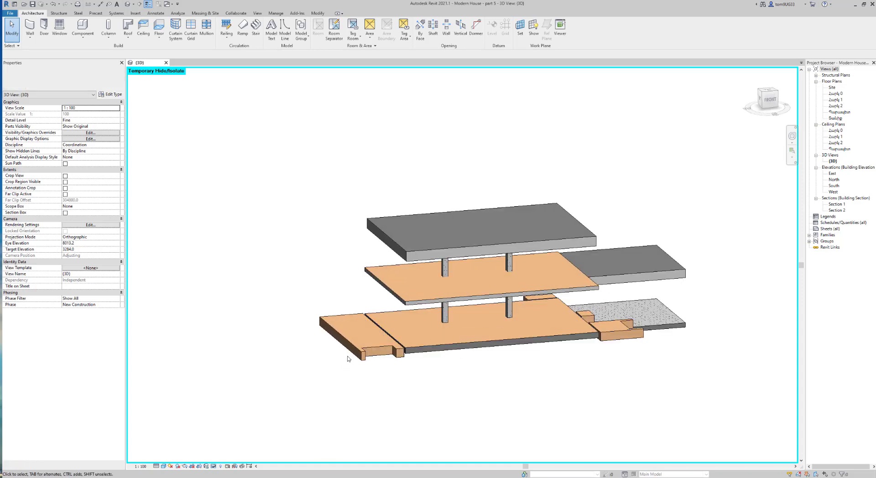
click(380, 347)
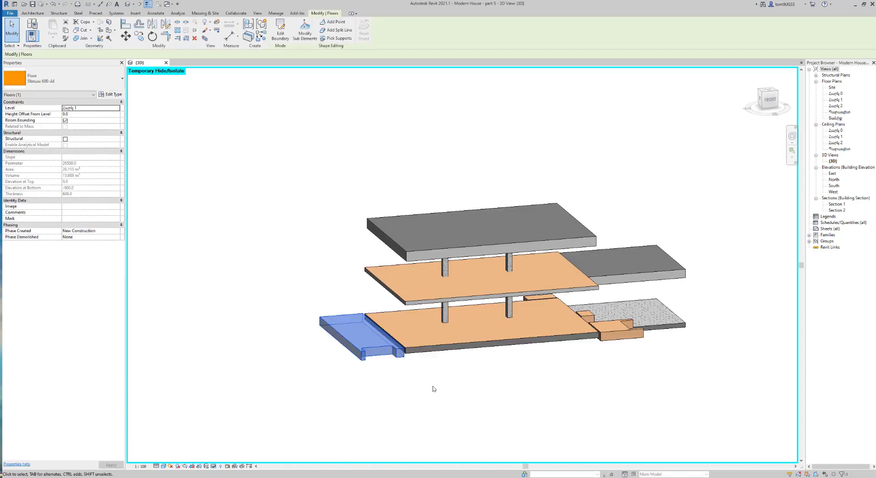
key(h)
click(606, 328)
key(h)
key(h)
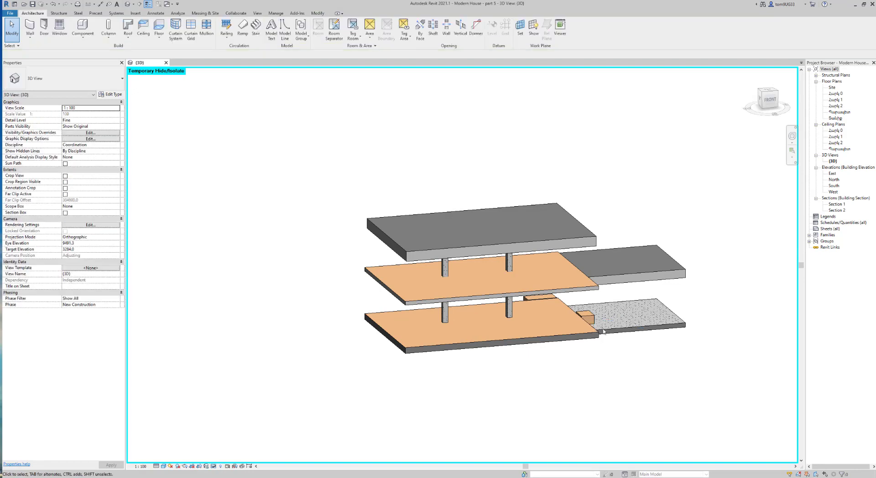
Hide the remaining step piece and orbit to check the slabs from below and above.
mouse_move(593, 320)
shift+middle_down()
mouse_move(563, 355)
mouse_move(493, 342)
shift+middle_up()
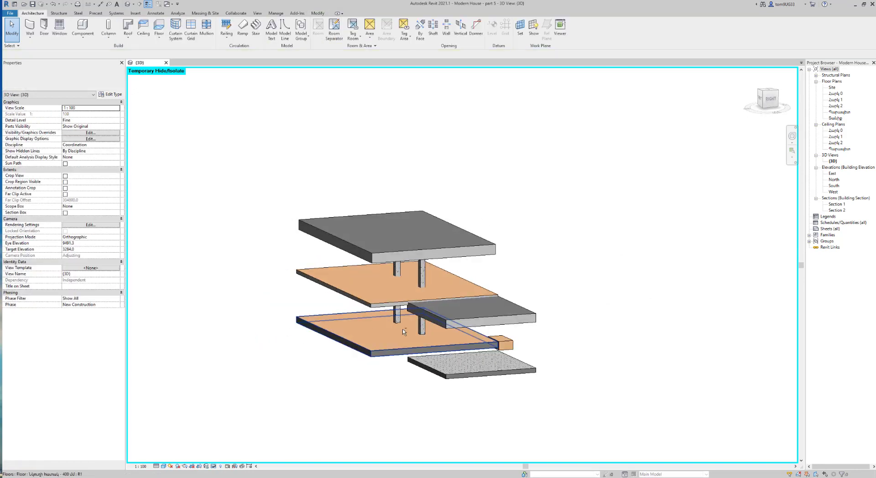
click(493, 342)
key(h)
key(h)
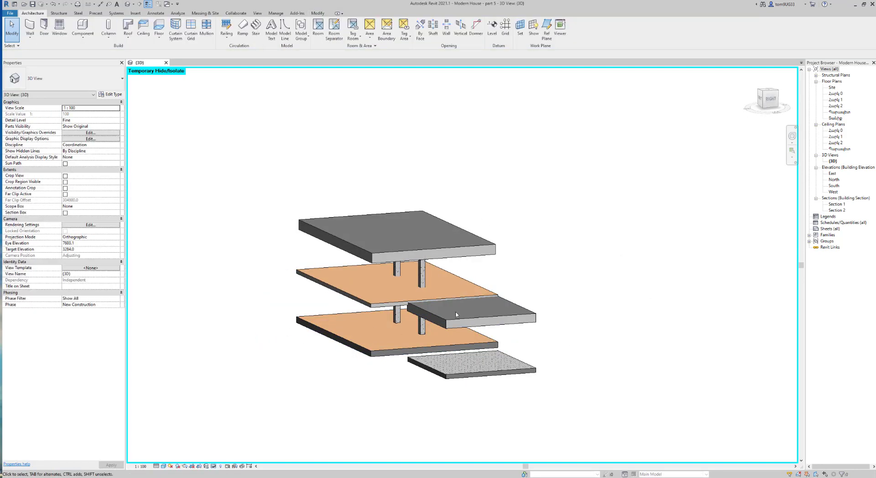
mouse_move(456, 306)
shift+middle_down()
mouse_move(539, 286)
mouse_move(557, 247)
mouse_move(594, 319)
mouse_move(522, 278)
shift+middle_up()
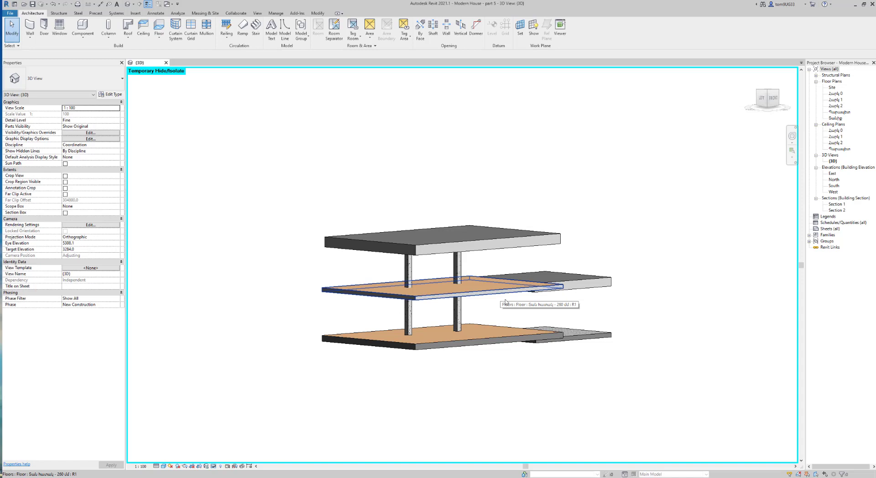
mouse_move(524, 329)
shift+middle_down()
mouse_move(535, 265)
mouse_move(524, 281)
shift+middle_up()
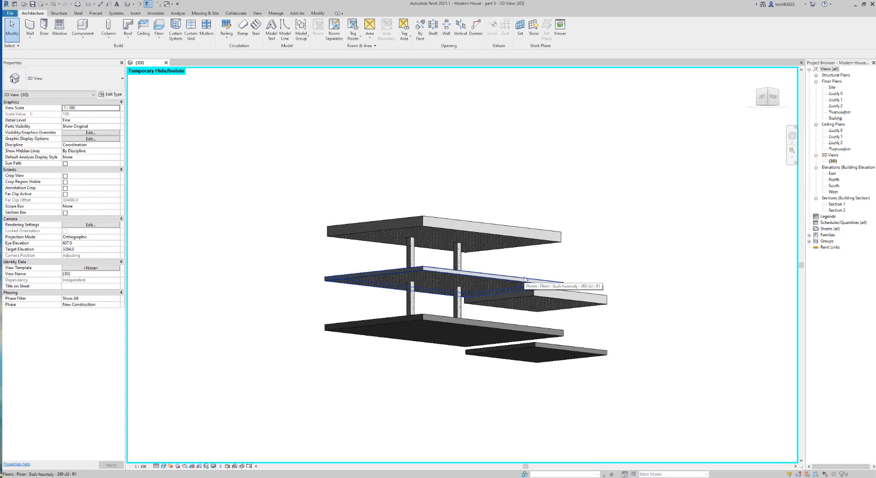
shift+middle_drag(659, 220, 670, 287)
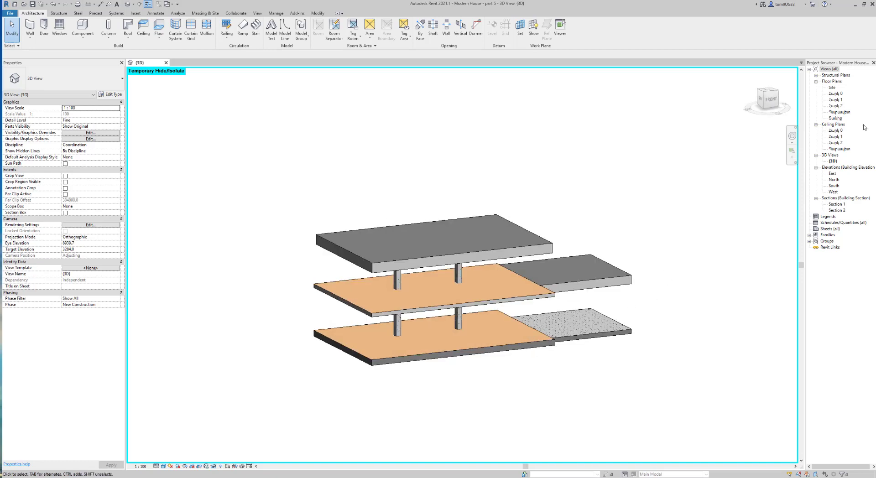
Open the Հարկ 1 floor plan and zoom to show the full ground-level layout.
double_click(835, 100)
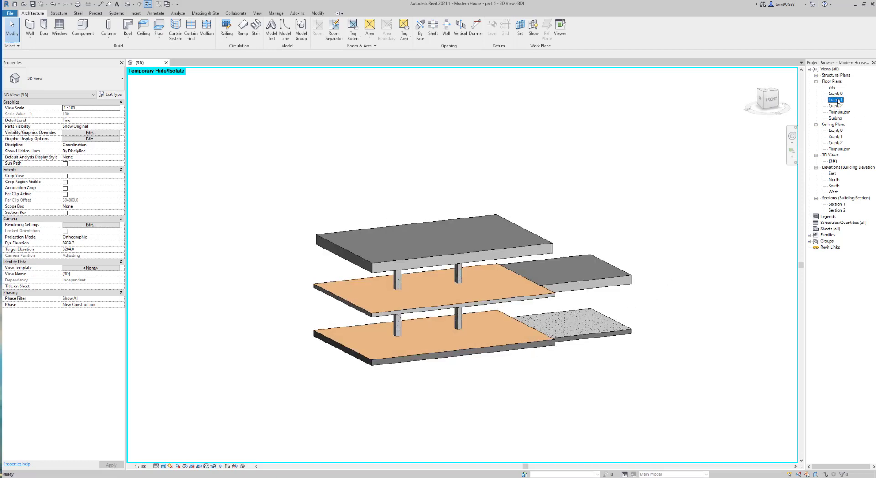
scroll(432, 259, up, 2)
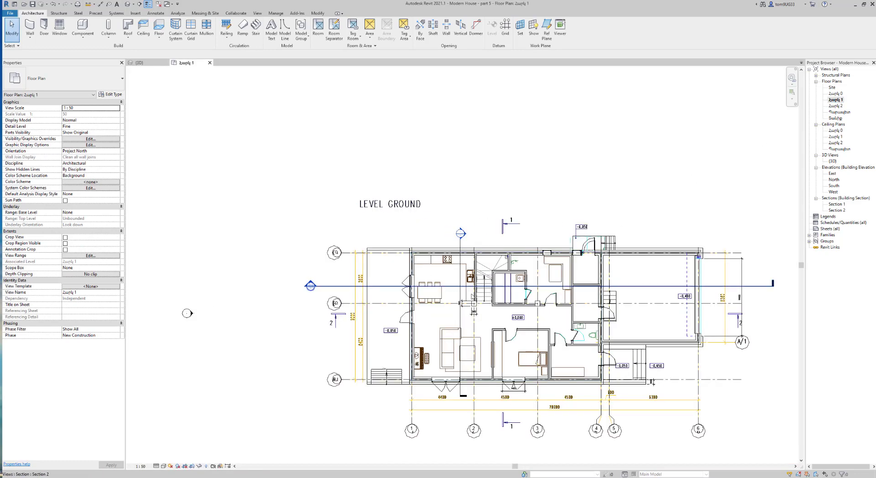
scroll(432, 259, up, 2)
scroll(432, 259, up, 2)
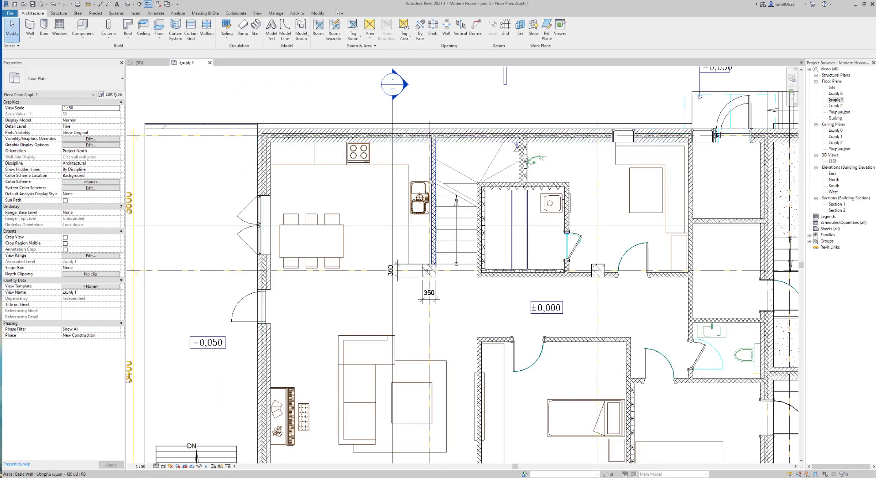
scroll(422, 377, down, 3)
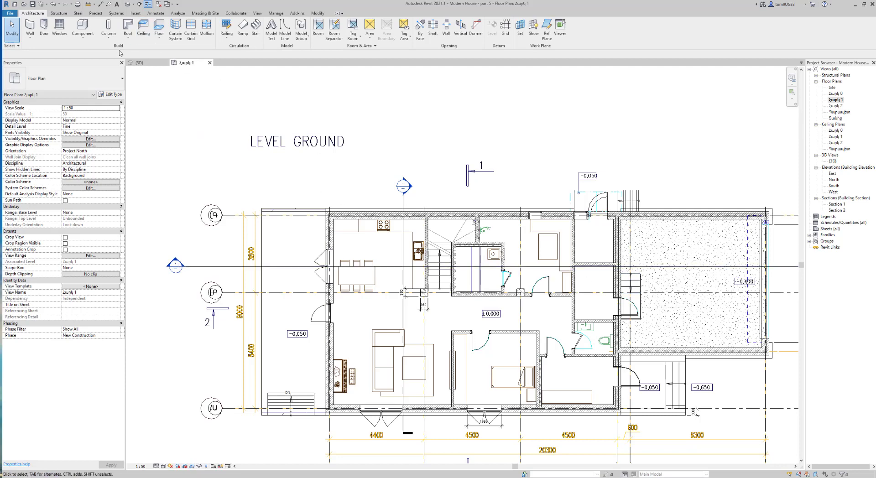
Start the Beam tool and load M_Concrete-Rectangular Beam.rfa from English > Structural Framing > Concrete.
click(61, 15)
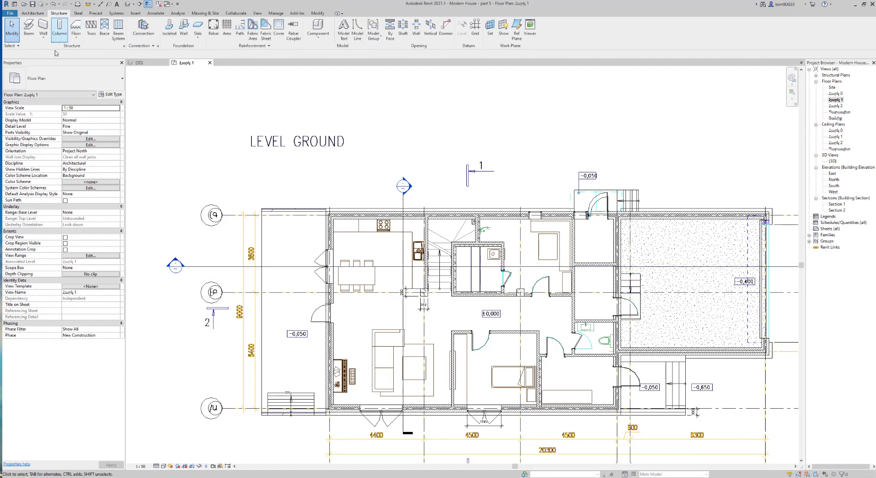
click(29, 27)
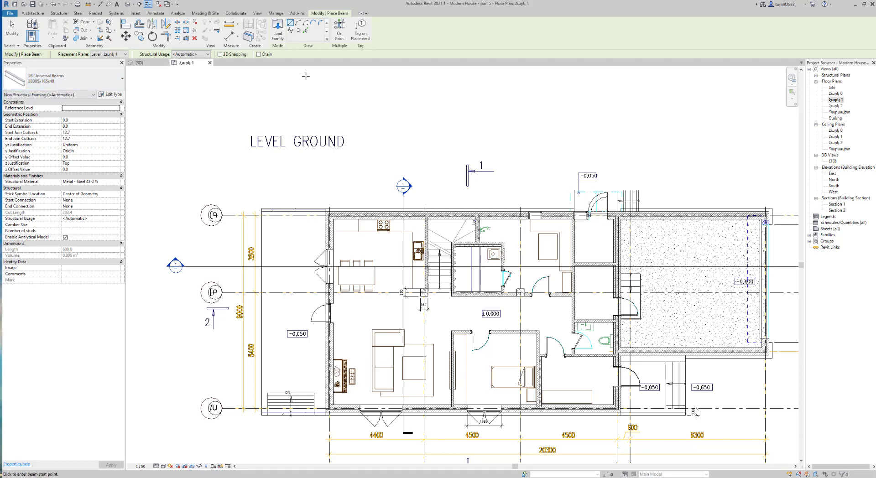
click(277, 28)
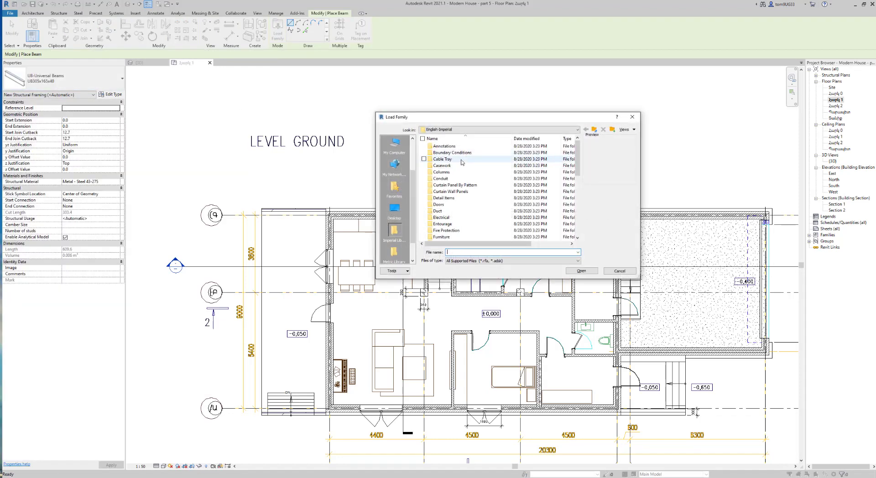
click(465, 130)
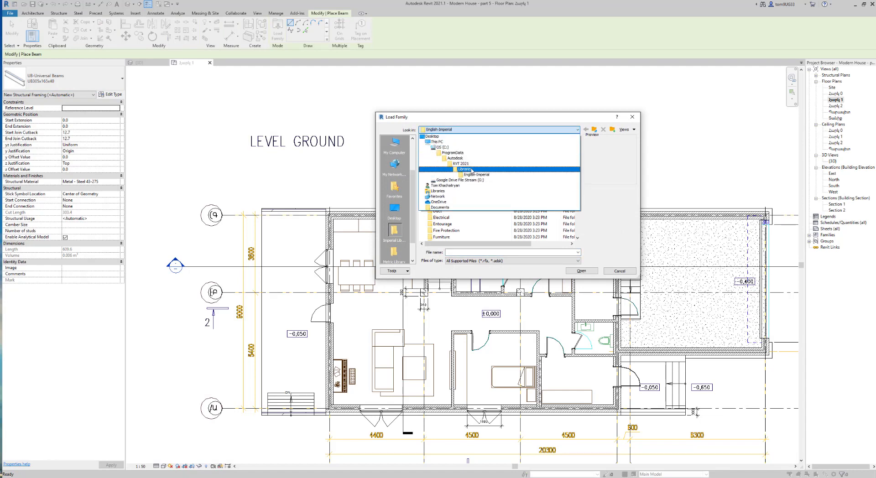
click(465, 169)
double_click(452, 156)
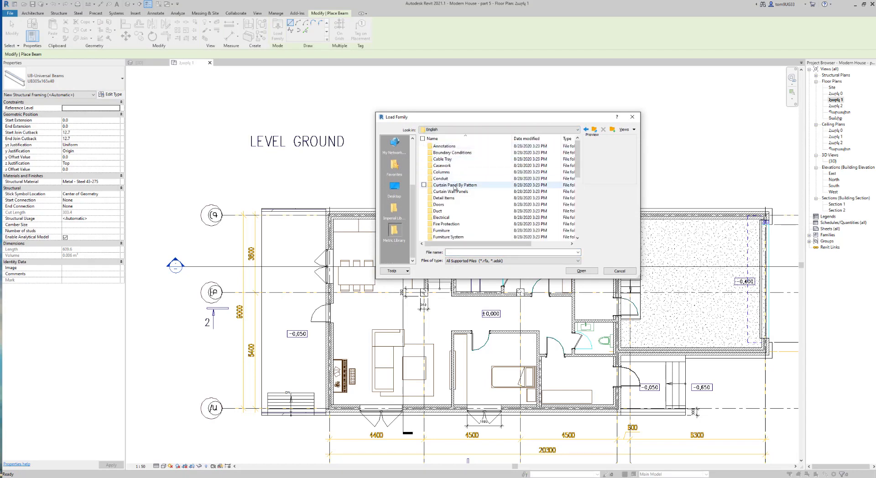
scroll(458, 178, down, 7)
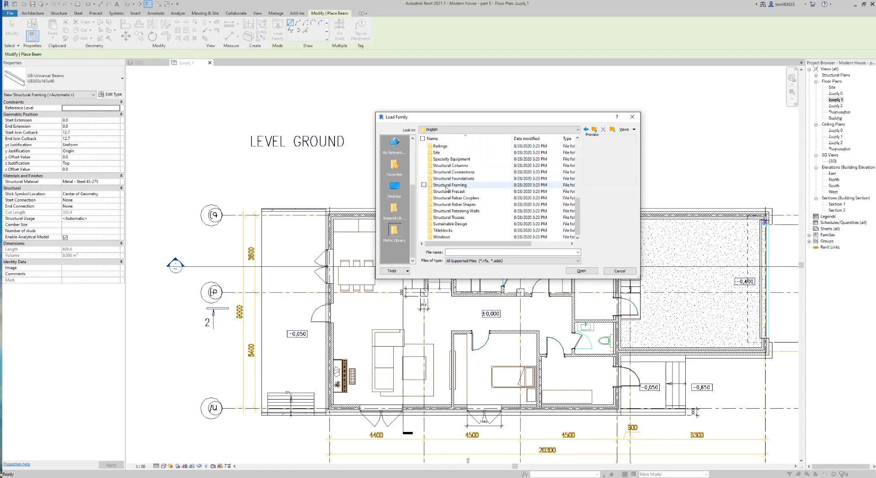
double_click(446, 186)
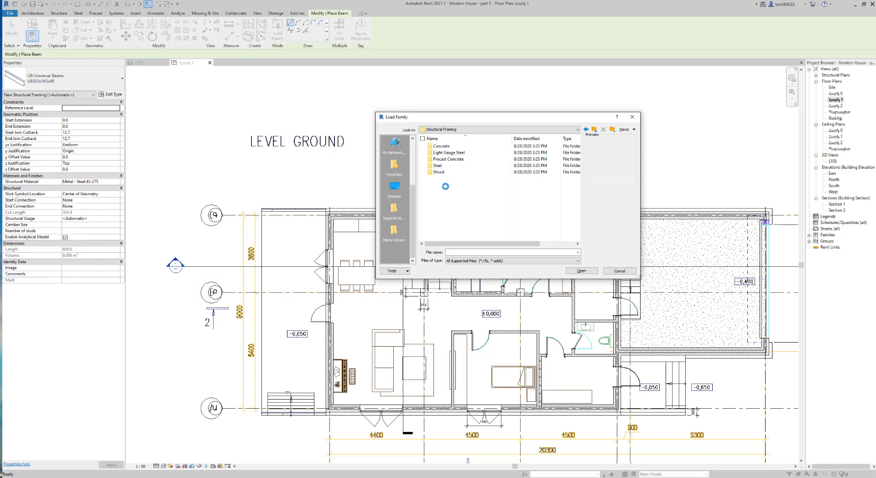
double_click(438, 146)
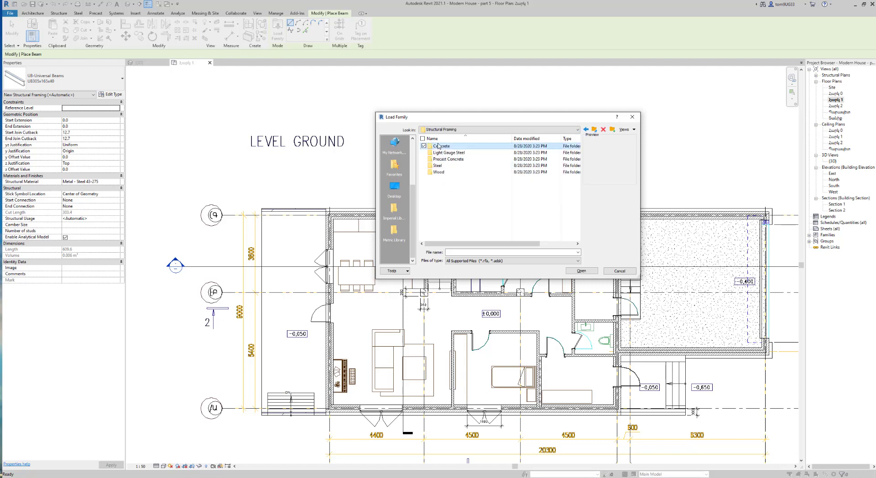
click(450, 146)
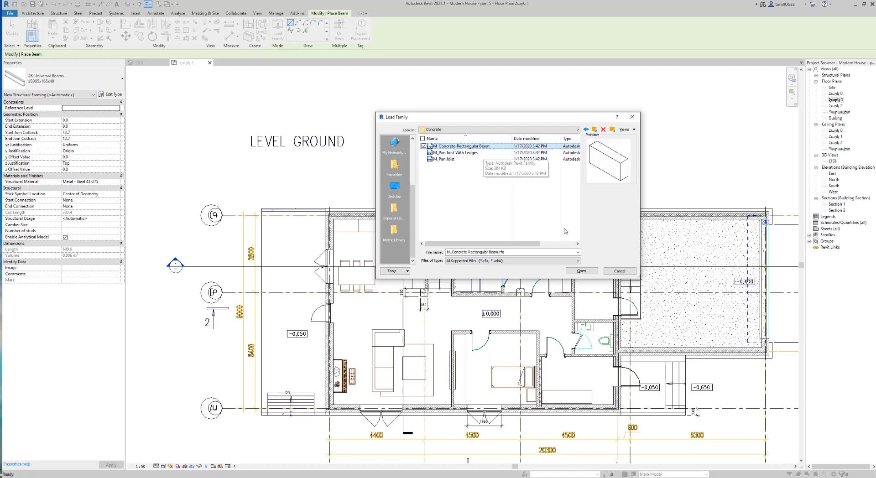
click(581, 270)
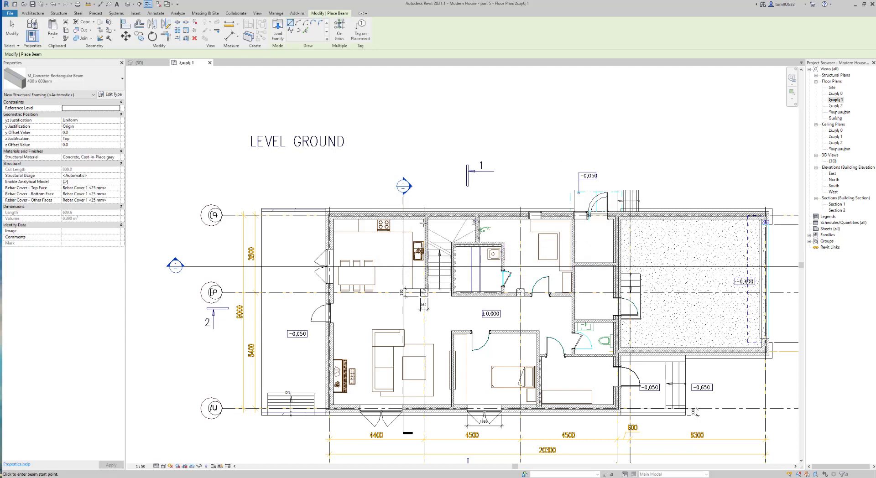
Duplicate the concrete rectangular beam type as a new type named '350 x 350 mm'.
scroll(407, 185, up, 3)
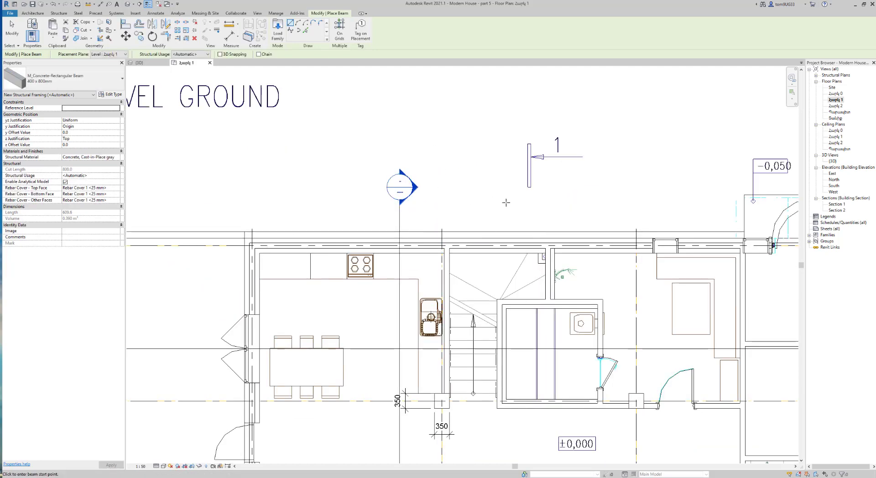
middle_drag(477, 228, 503, 173)
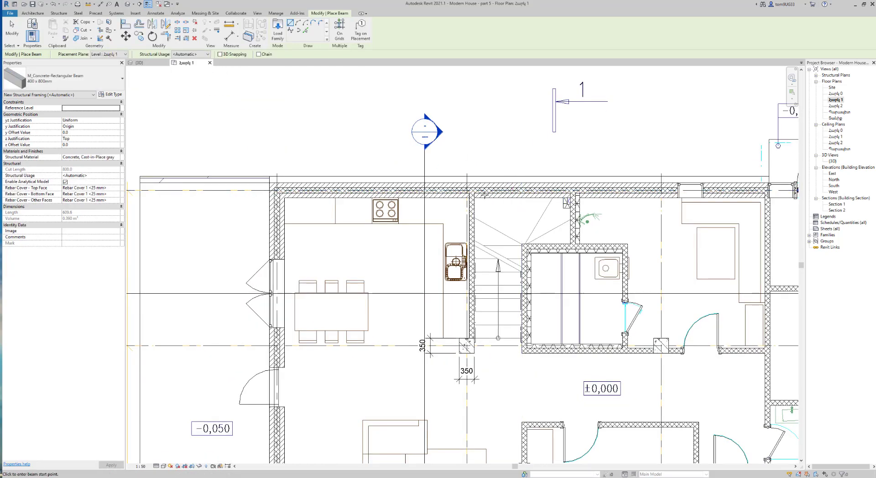
scroll(483, 195, down, 2)
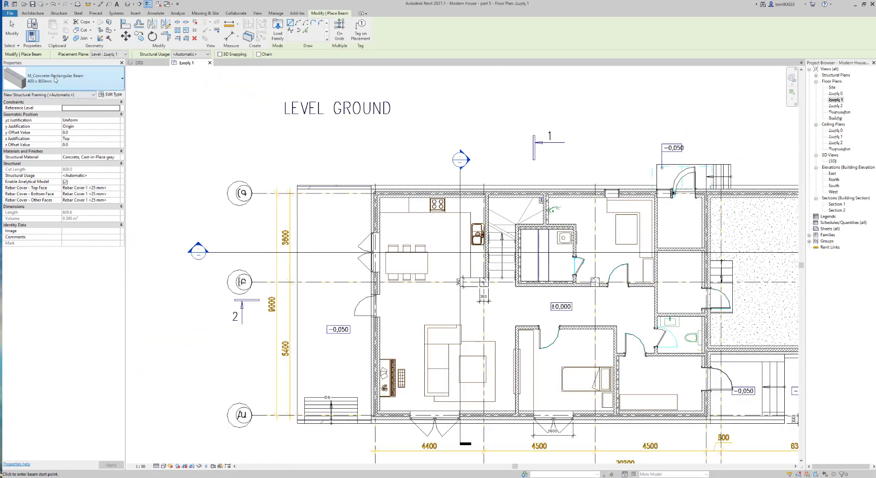
scroll(479, 296, up, 1)
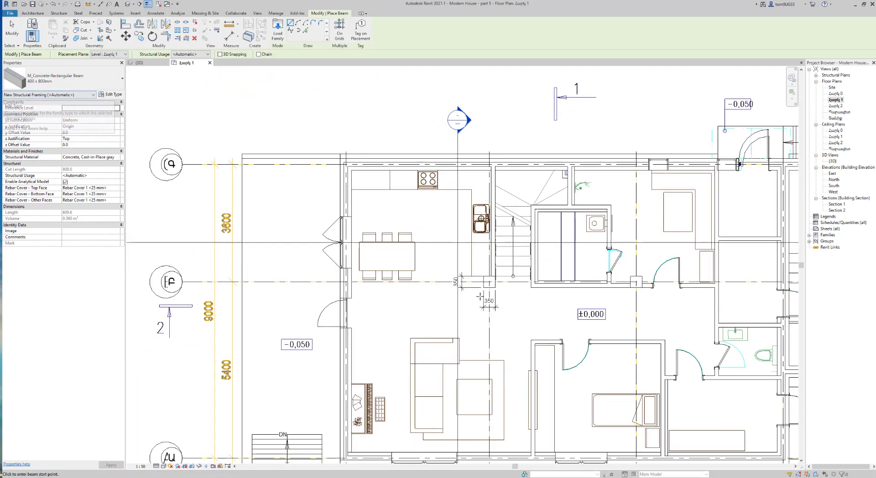
scroll(479, 297, up, 2)
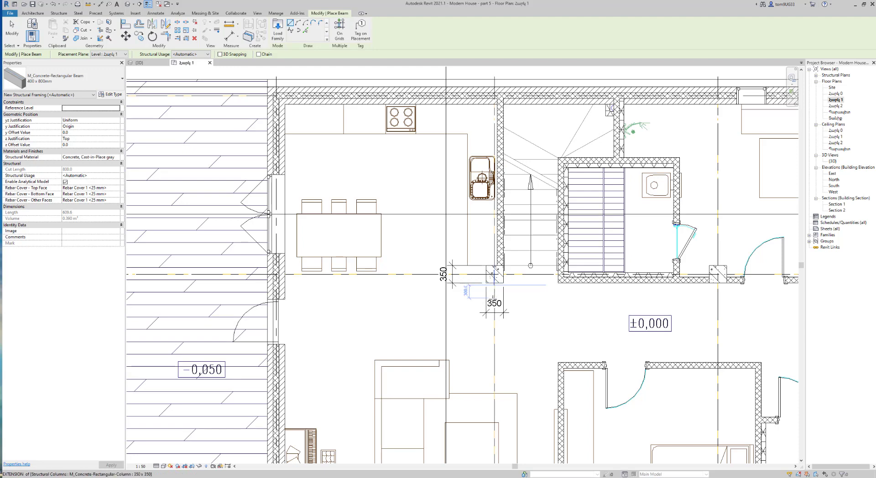
scroll(492, 276, down, 2)
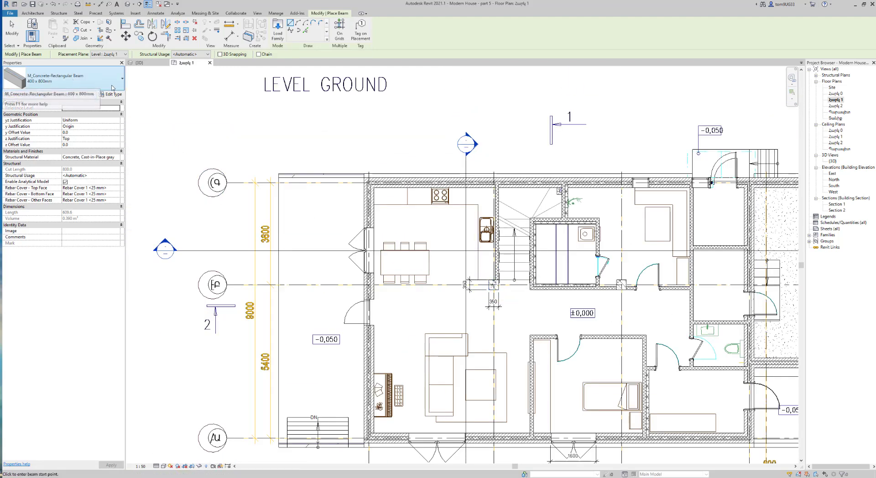
click(112, 94)
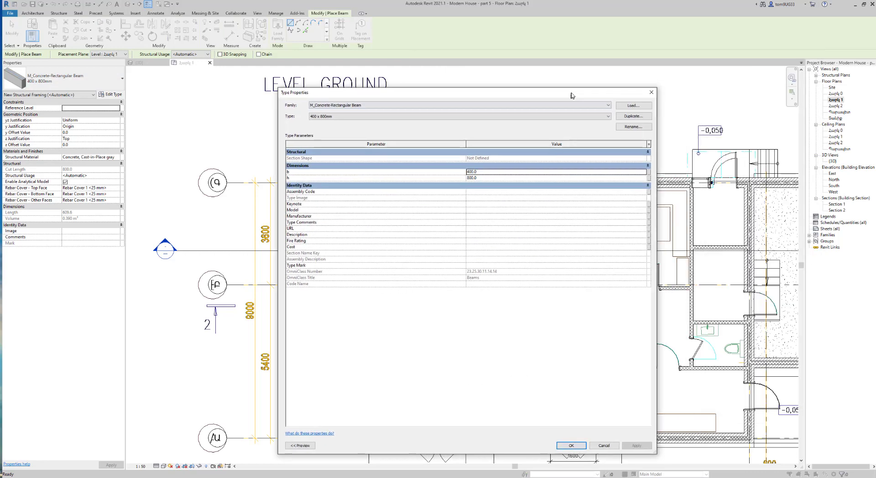
drag(572, 96, 590, 85)
click(661, 105)
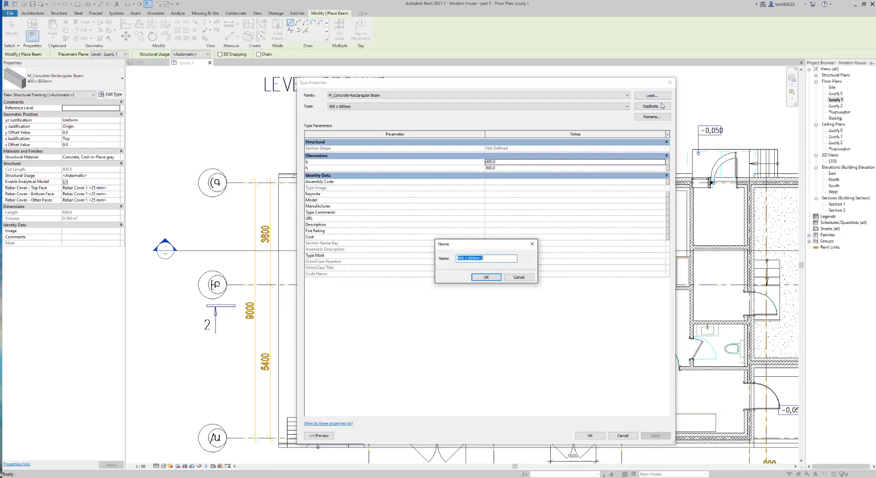
text(35)
key(Return)
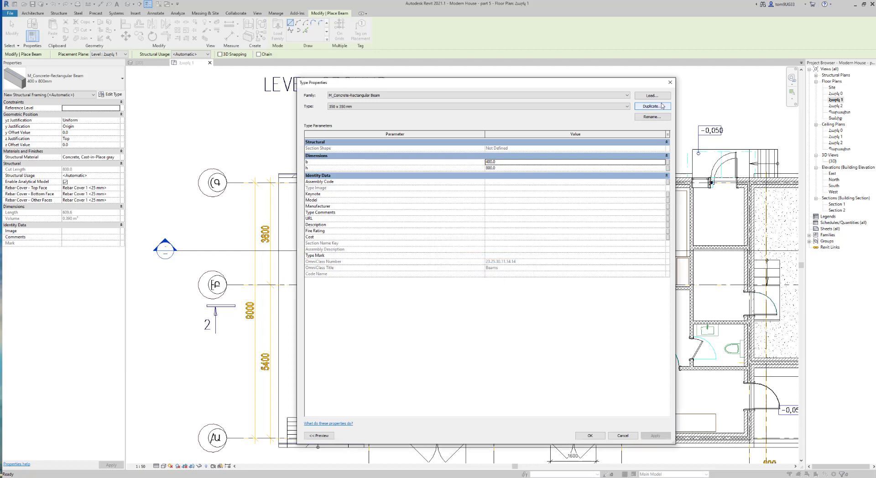
Set the new type's h and b both to 350 and confirm it.
click(501, 169)
text(350)
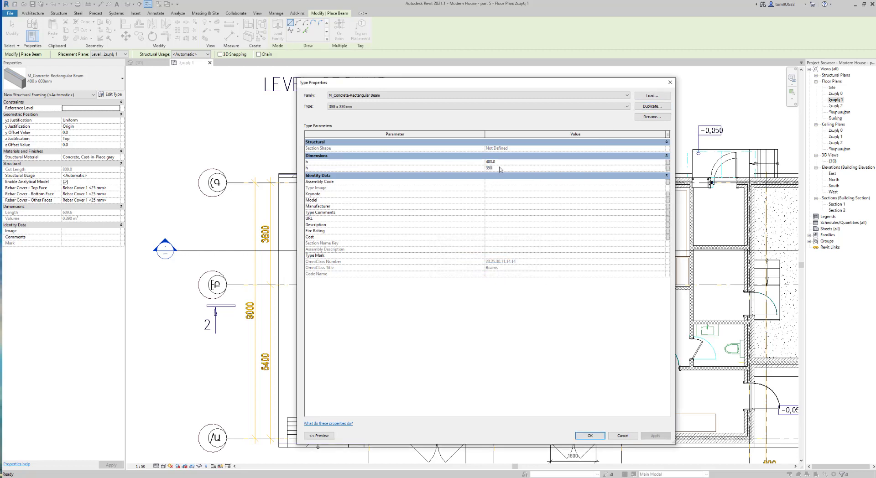
click(504, 163)
text(350)
click(588, 436)
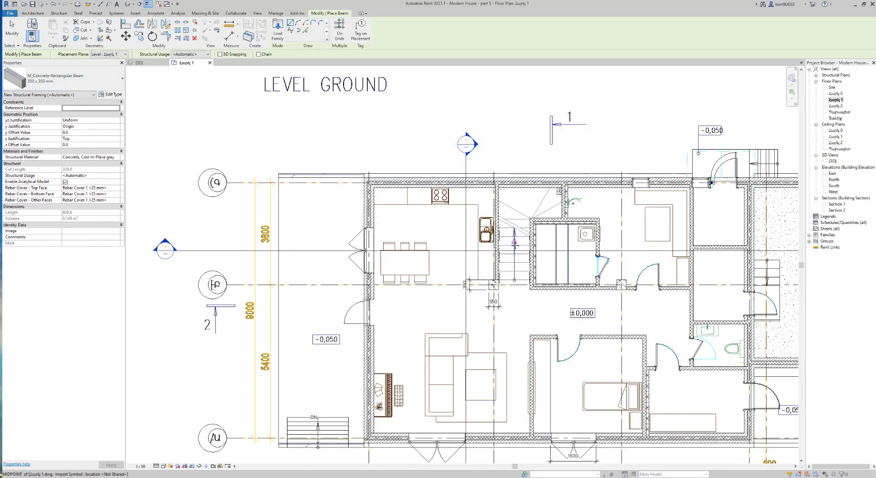
scroll(588, 301, up, 3)
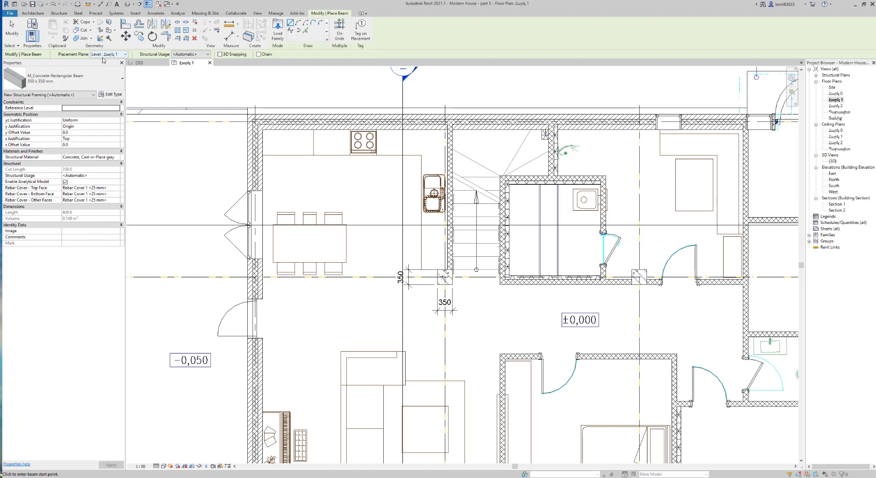
On the Level 2 placement plane, draw a beam from the stair column to the next column right.
click(103, 54)
click(112, 73)
scroll(438, 258, up, 3)
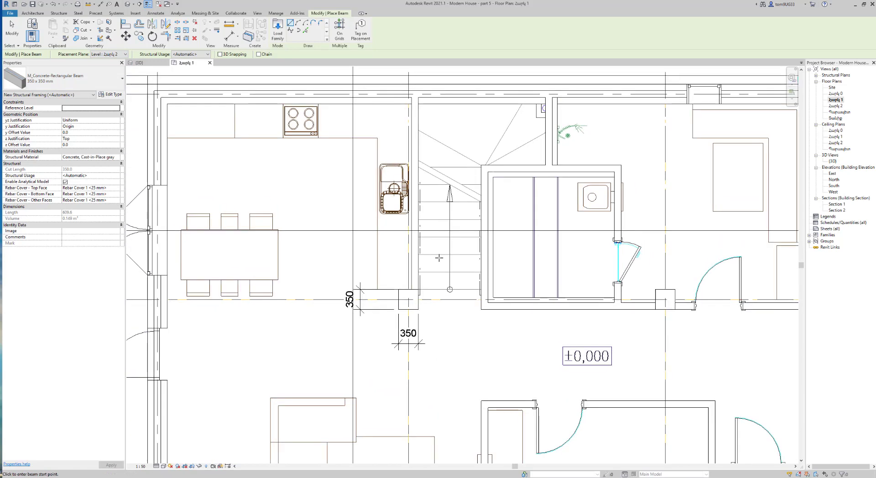
scroll(410, 299, up, 3)
click(407, 299)
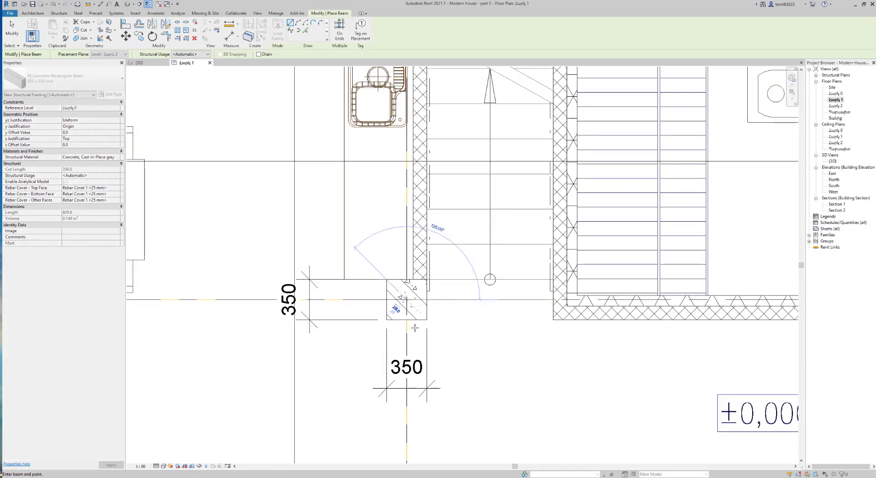
scroll(414, 327, down, 3)
middle_drag(647, 268, 442, 249)
scroll(442, 248, up, 2)
scroll(528, 292, up, 1)
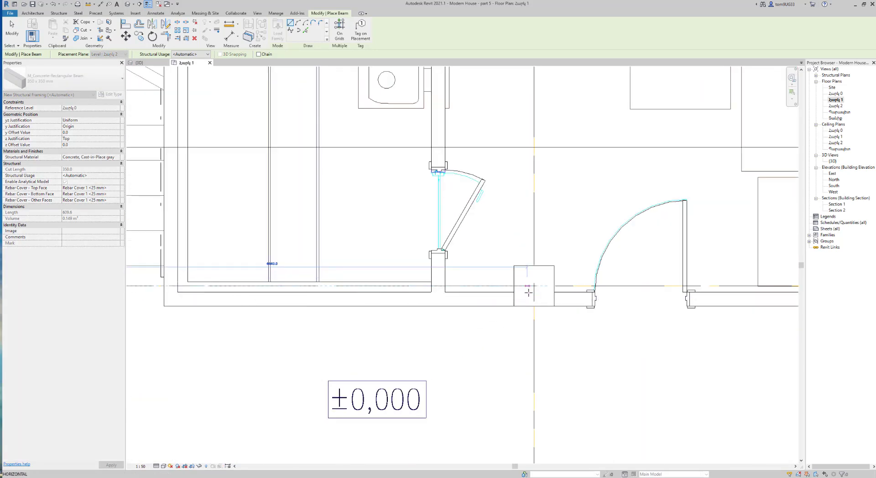
click(528, 292)
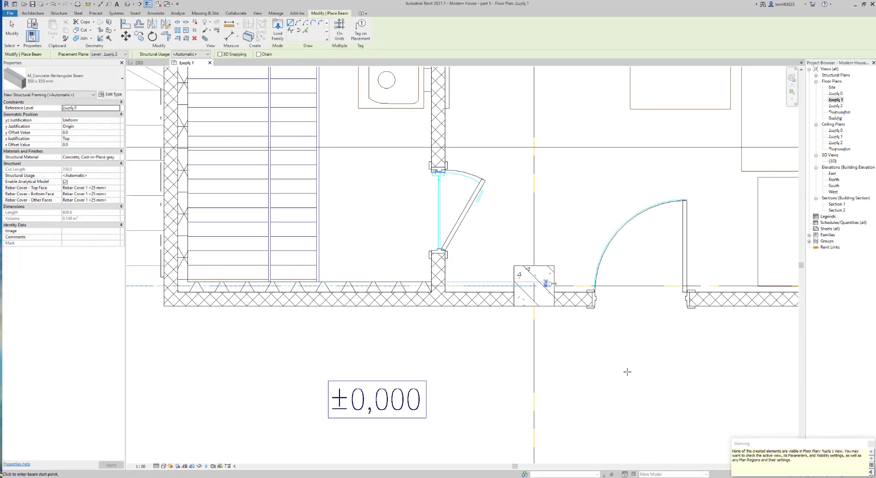
scroll(465, 272, down, 3)
key(Escape)
key(Escape)
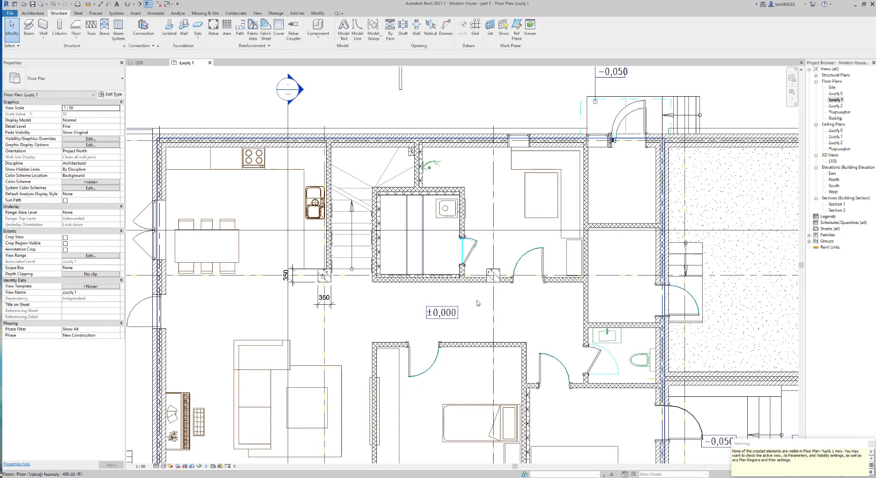
key(ctrl+Tab)
shift+middle_drag(512, 336, 479, 307)
scroll(411, 279, up, 3)
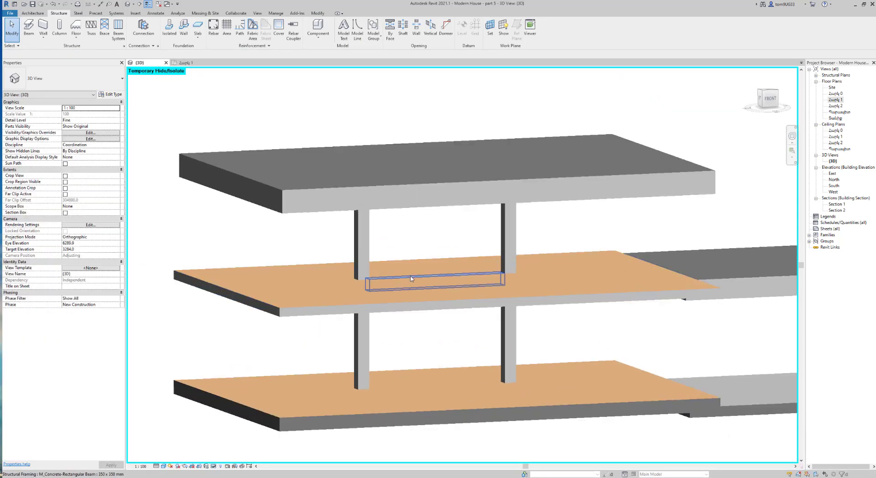
click(411, 278)
mouse_move(412, 278)
shift+middle_down()
mouse_move(468, 306)
mouse_move(483, 335)
shift+middle_up()
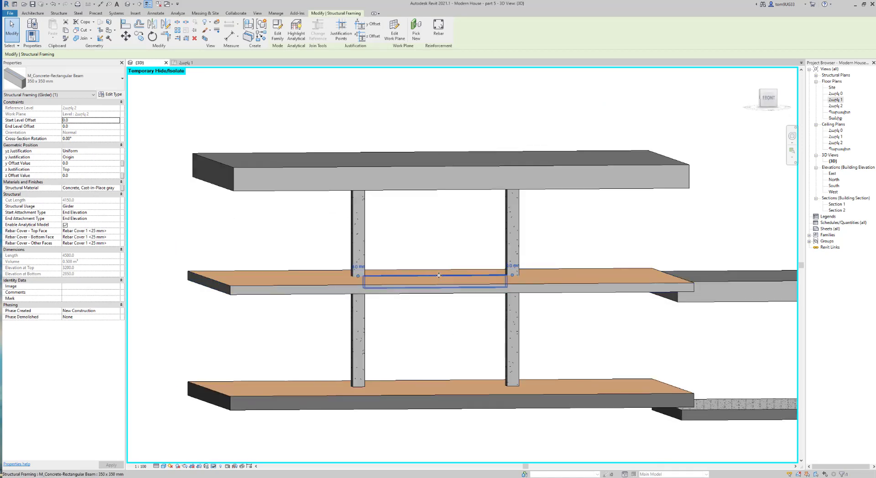
click(442, 344)
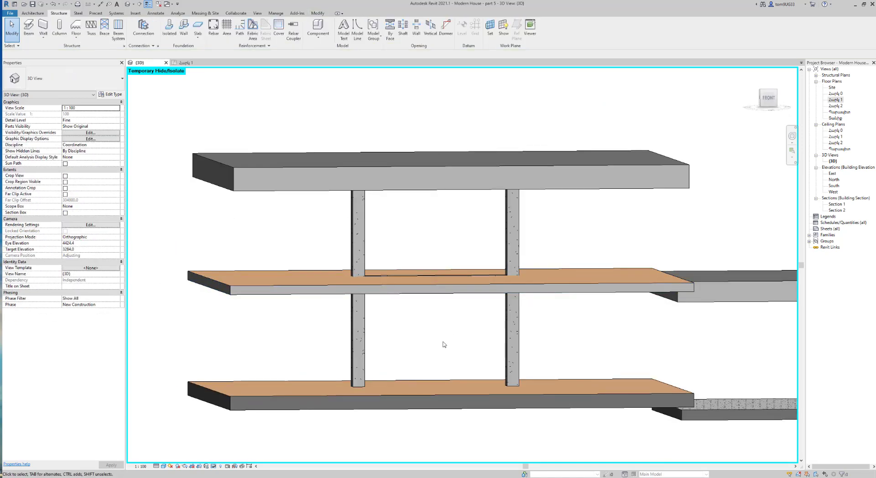
double_click(834, 100)
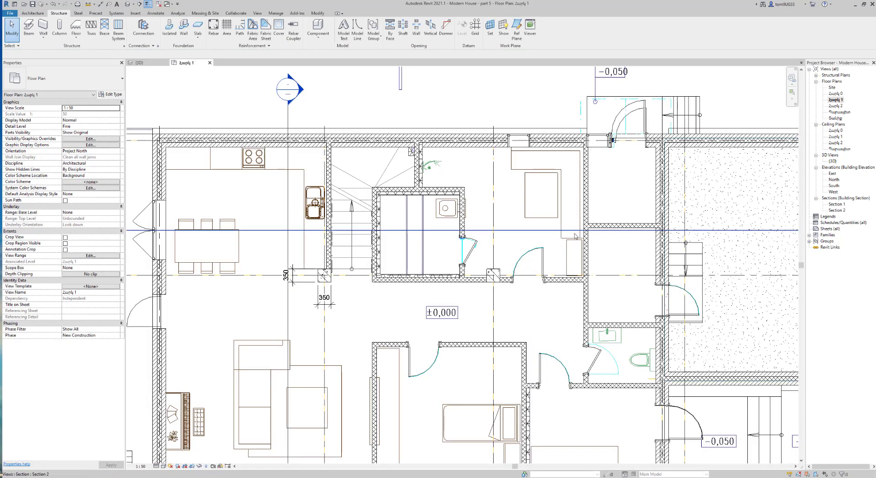
scroll(561, 239, down, 2)
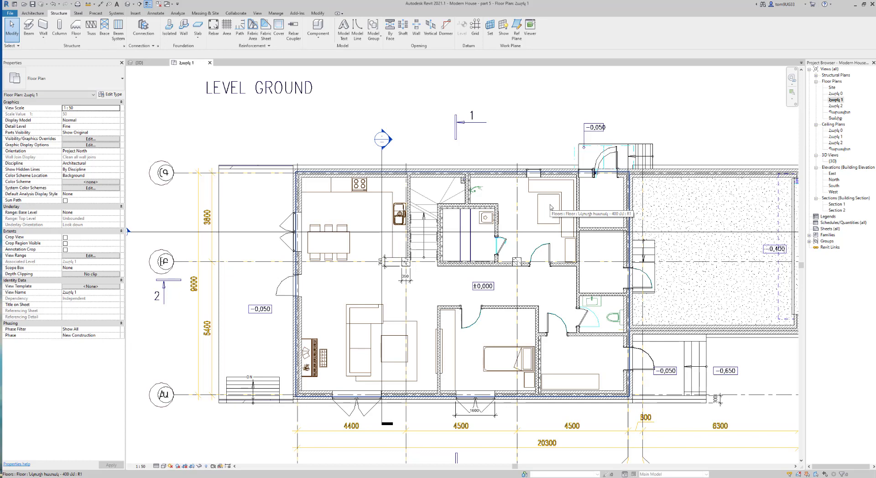
middle_drag(473, 263, 210, 256)
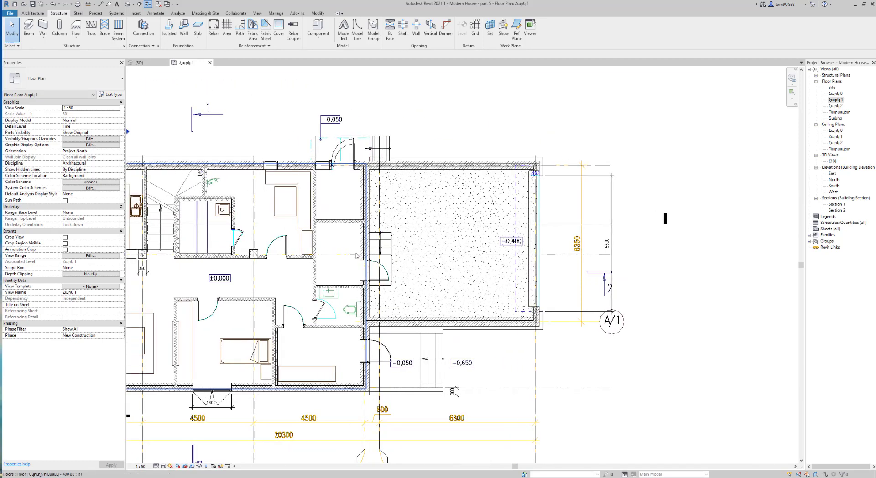
scroll(512, 360, up, 1)
scroll(512, 360, up, 2)
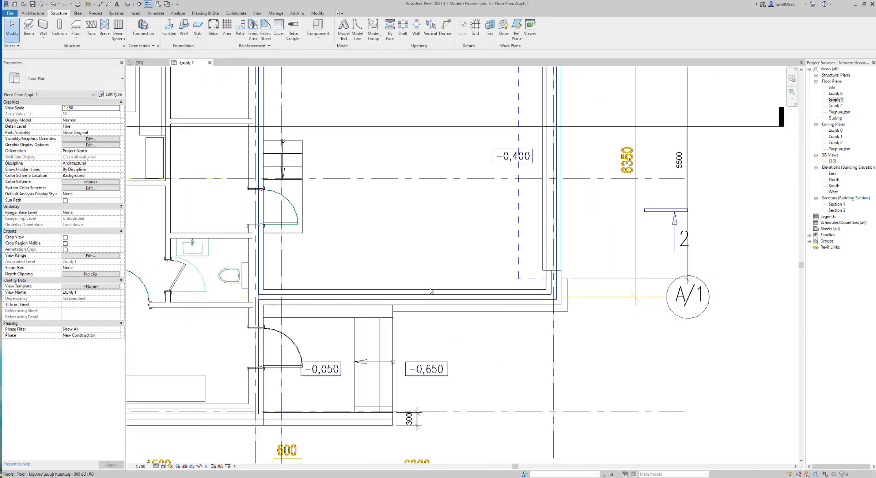
click(465, 300)
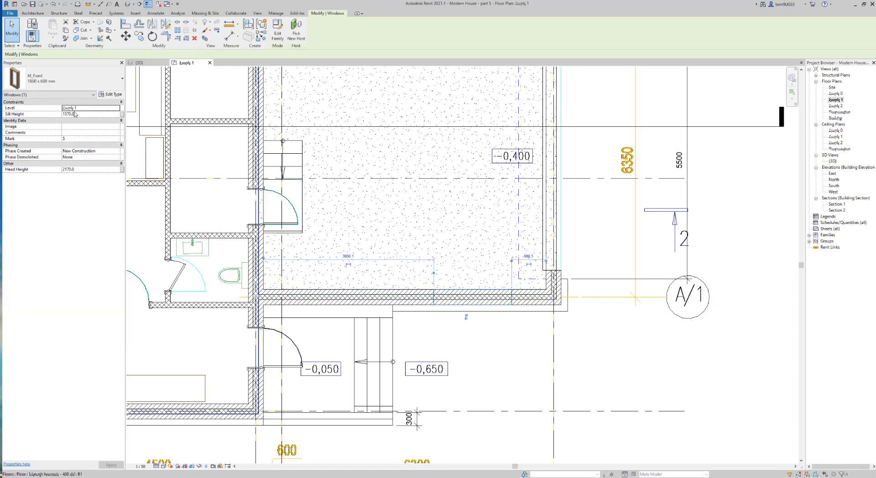
click(476, 346)
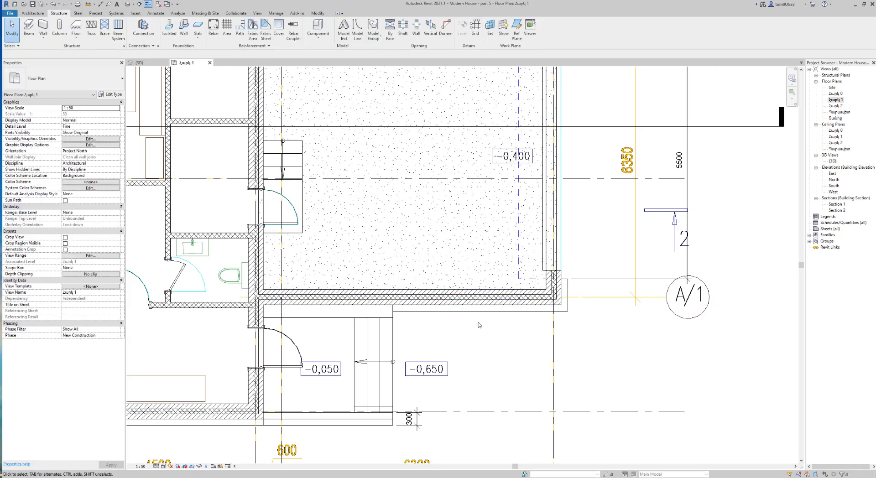
key(ctrl+Tab)
shift+middle_drag(615, 299, 540, 299)
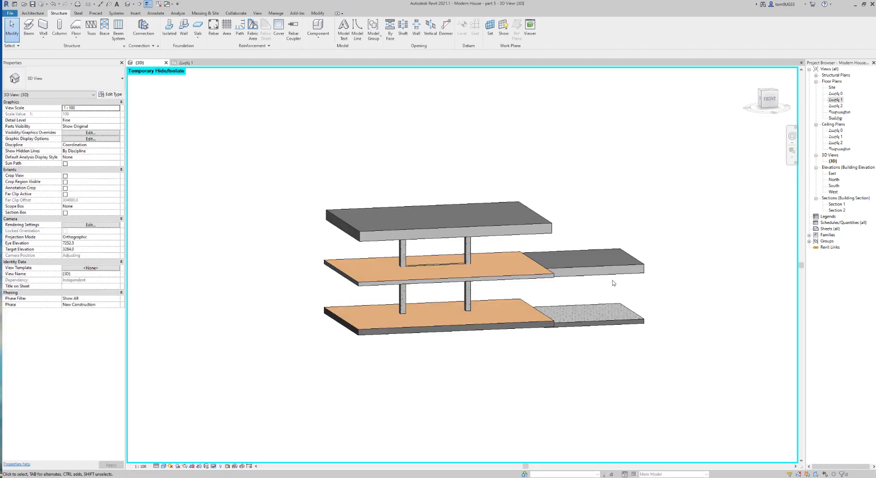
double_click(835, 100)
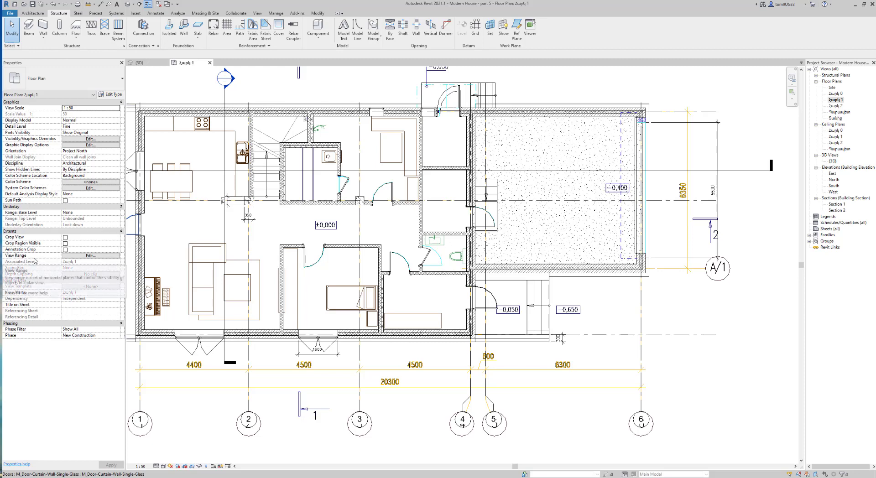
mouse_move(27, 256)
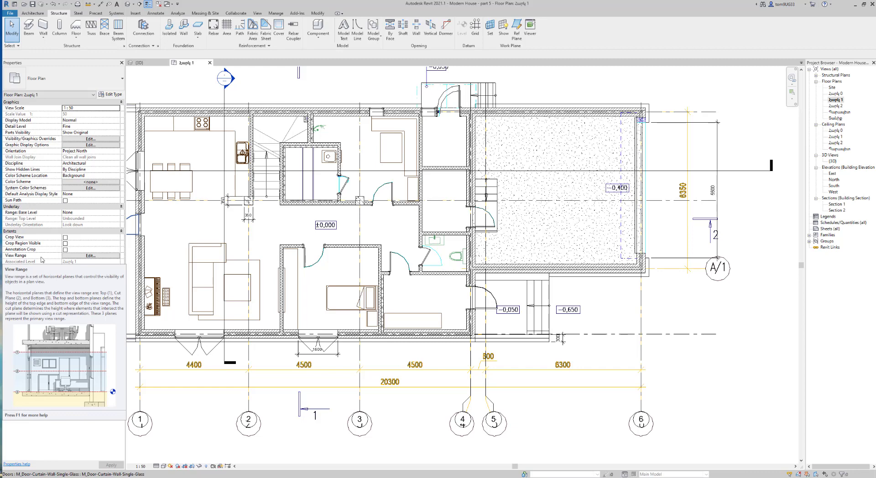
Open Հարկ 1's View Range with the sample diagram shown, and move the dialog into place.
click(102, 259)
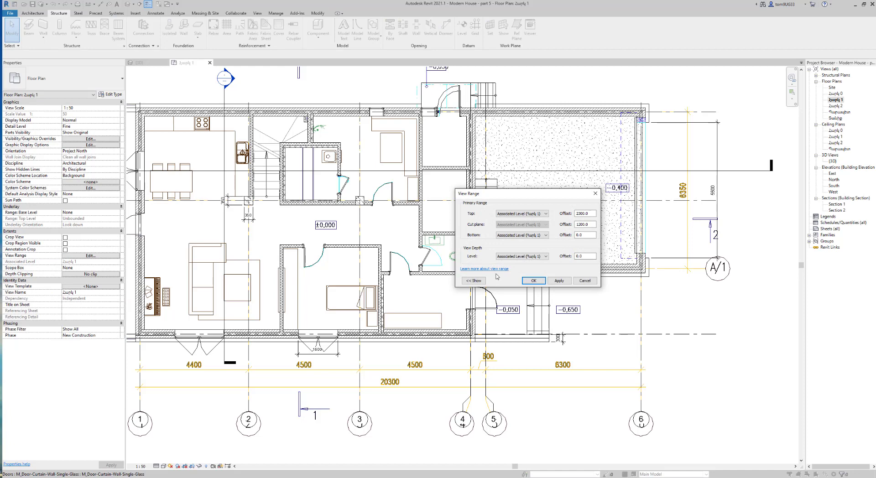
click(473, 280)
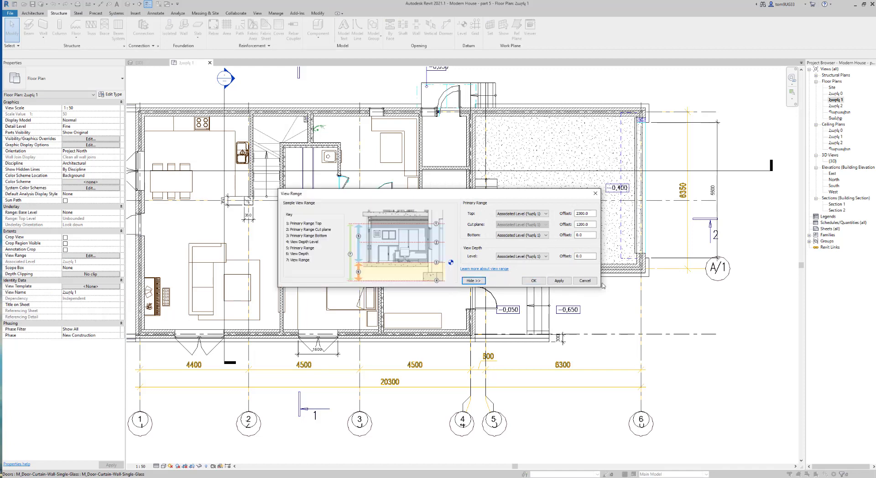
drag(571, 194, 638, 207)
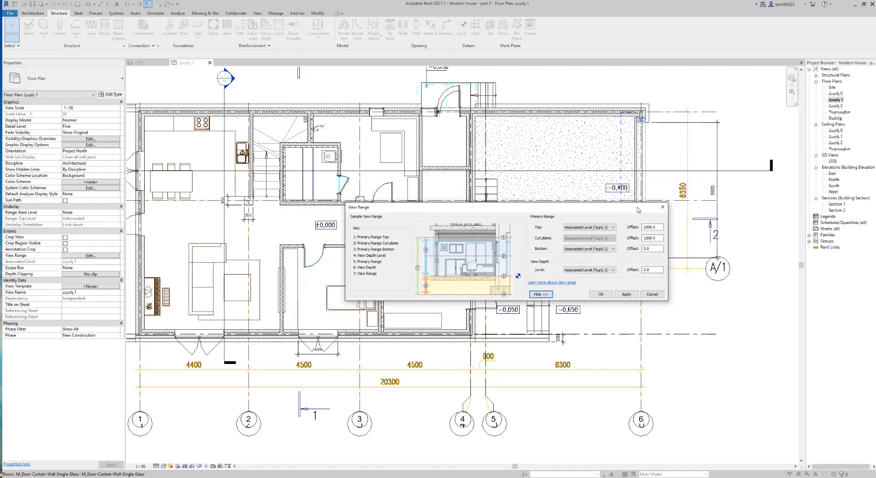
drag(420, 209, 407, 207)
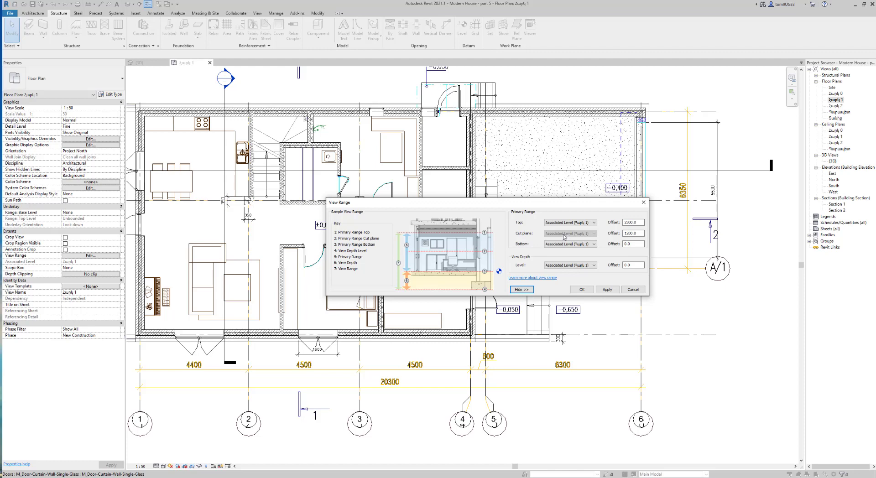
Try cut plane offsets of 2000 and then 1200 in the View Range dialog.
click(625, 233)
click(642, 232)
drag(642, 232, 618, 231)
text(20)
click(606, 289)
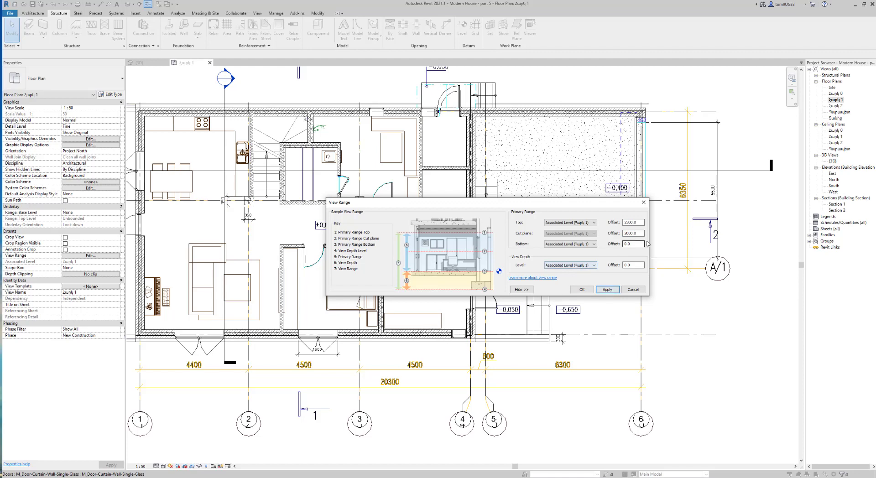
drag(640, 233, 618, 234)
text(12)
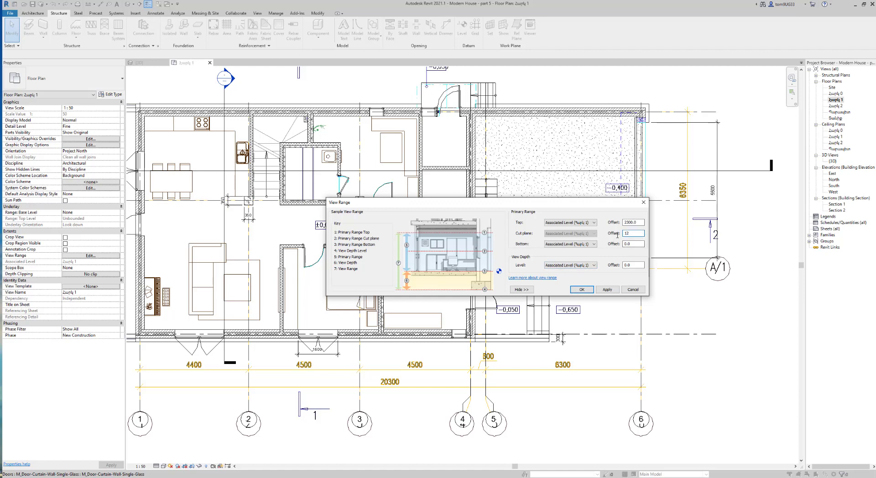
text(00)
click(607, 290)
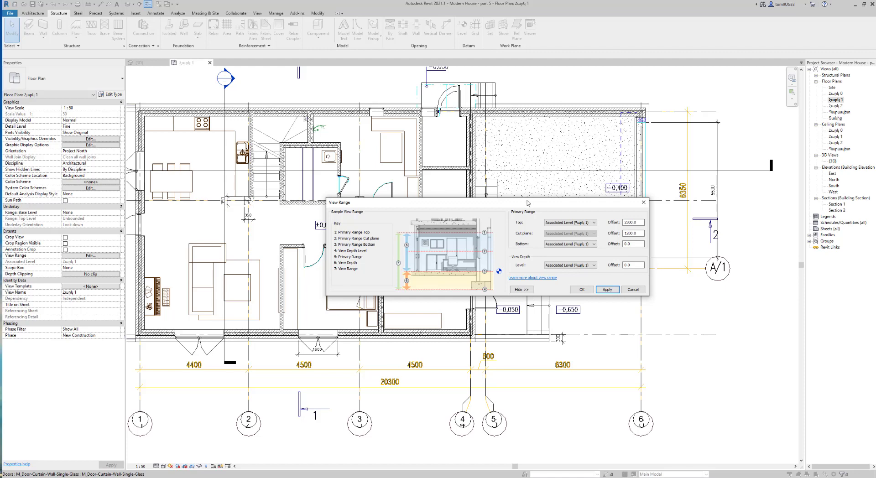
Apply a 2000 cut plane offset to the plan, then change it to 2300 and apply.
drag(527, 203, 407, 143)
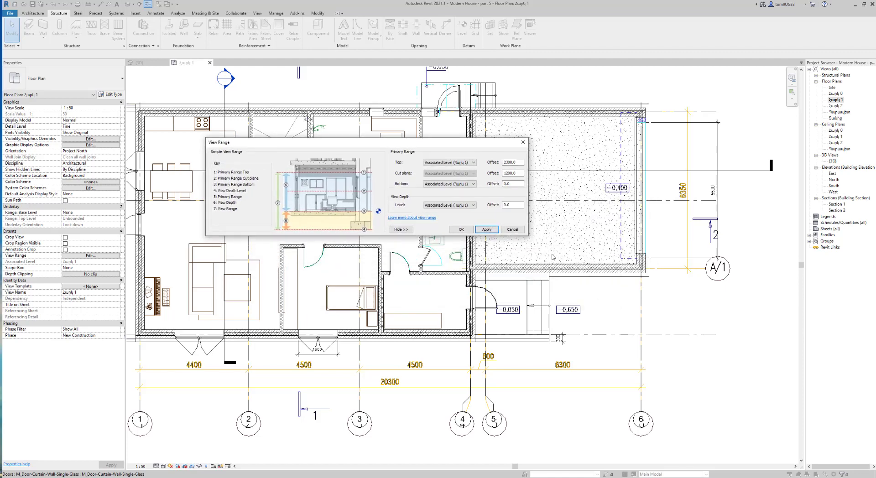
drag(520, 174, 495, 173)
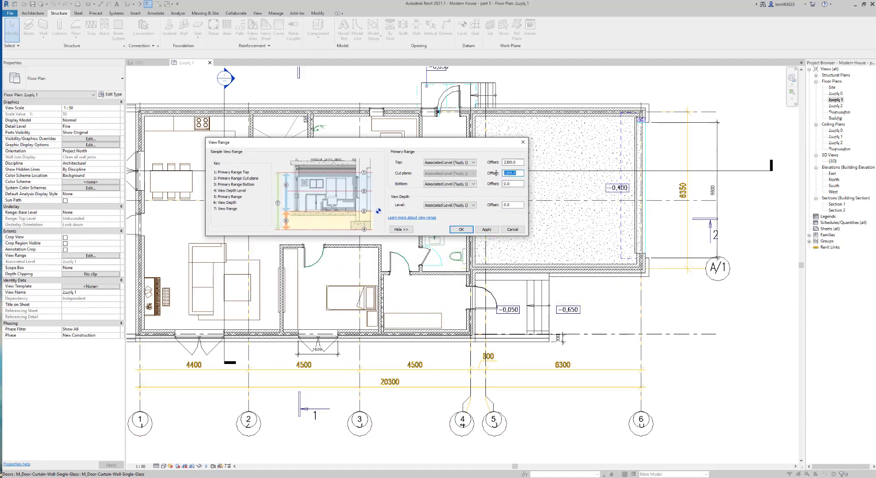
text(2000)
click(489, 231)
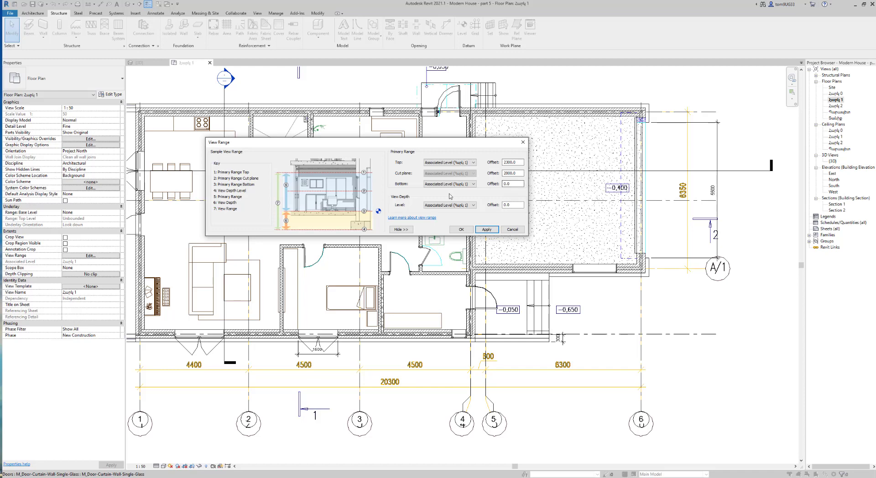
click(510, 173)
drag(509, 173, 491, 173)
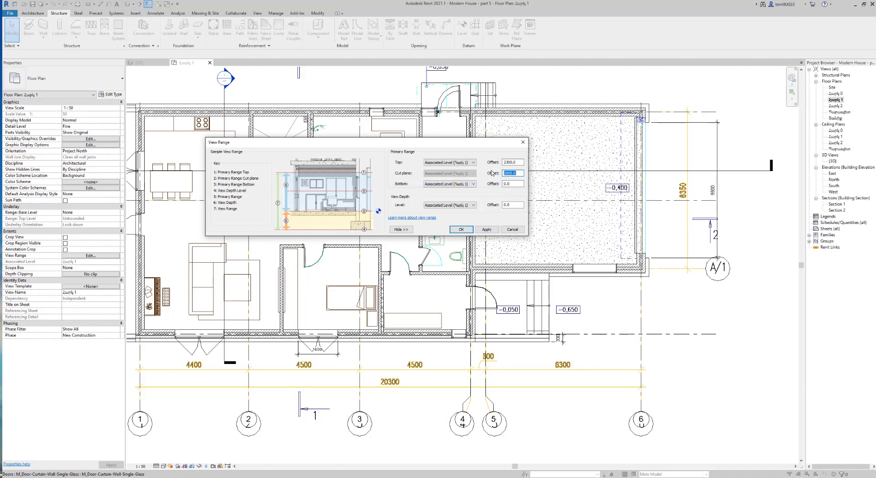
text(230)
click(493, 229)
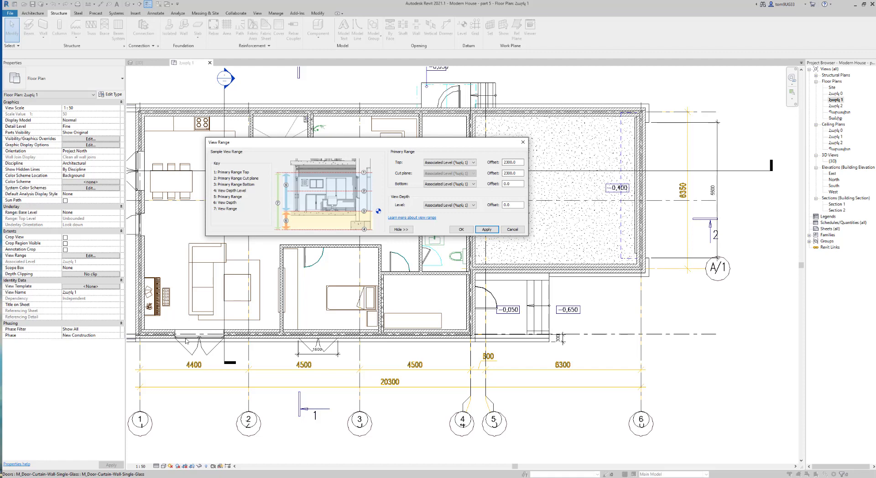
Apply a 1200 cut plane offset and Unlimited view depth, then close View Range with OK.
double_click(517, 173)
text(1200)
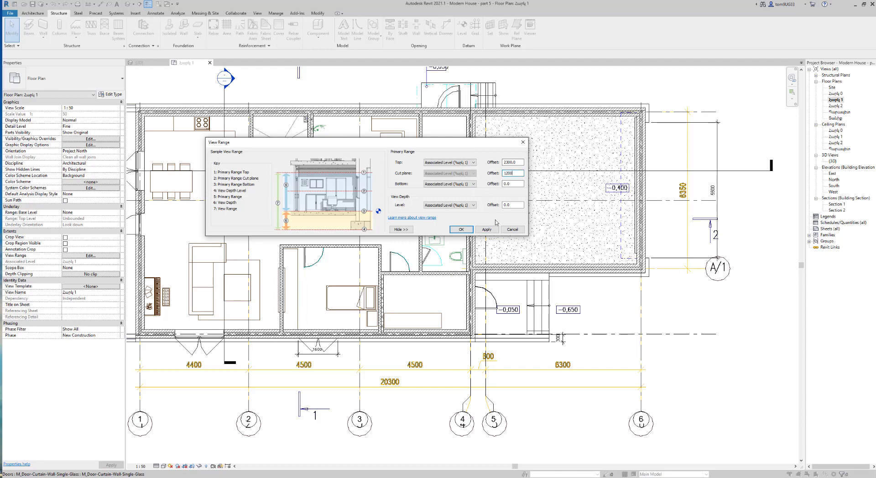
click(488, 229)
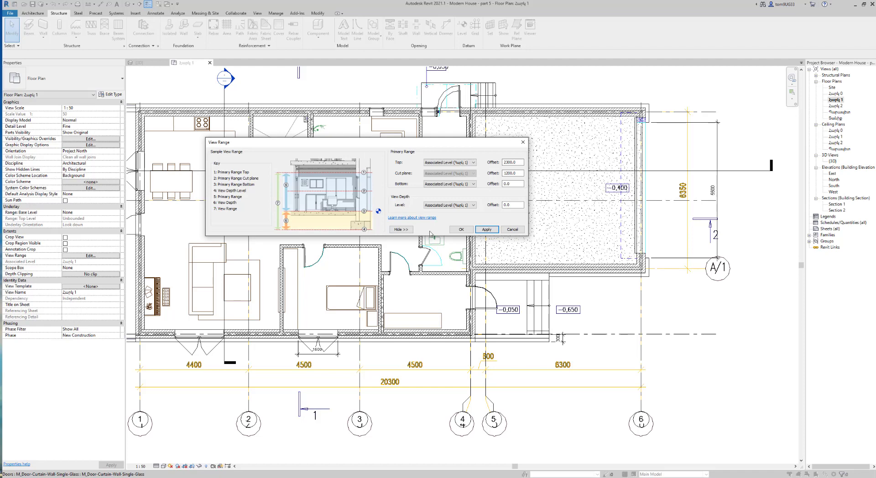
click(469, 206)
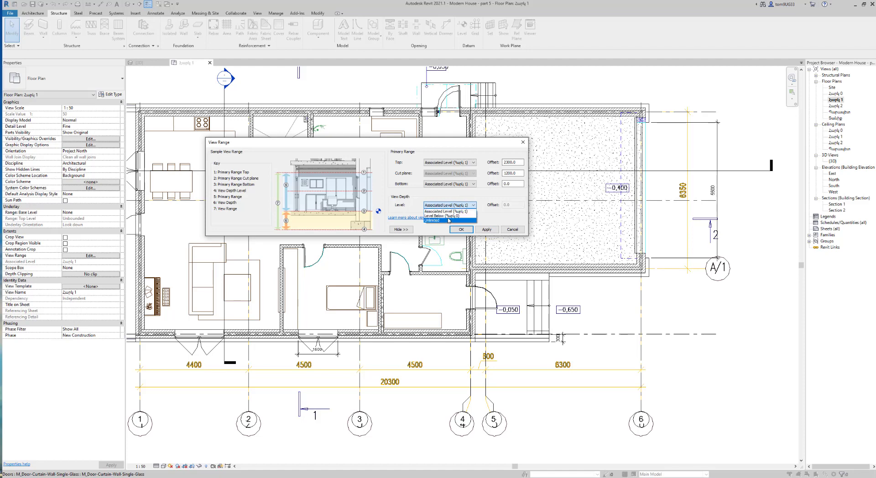
click(447, 221)
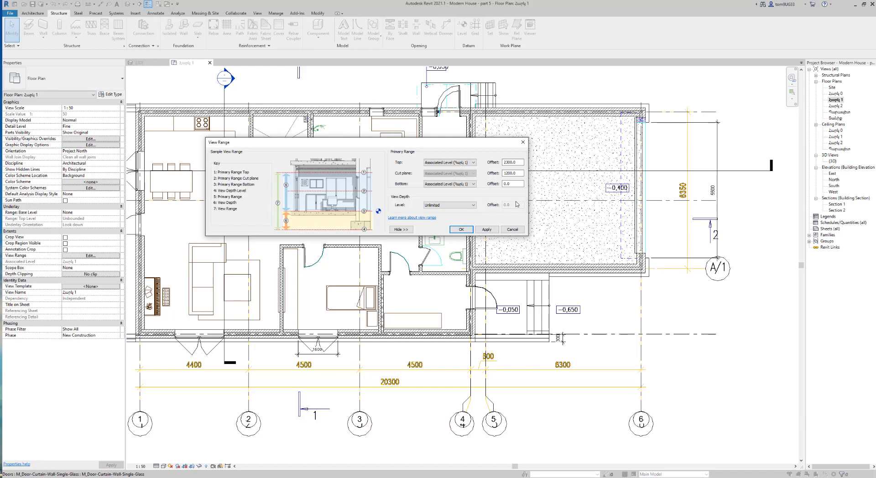
click(492, 232)
click(469, 229)
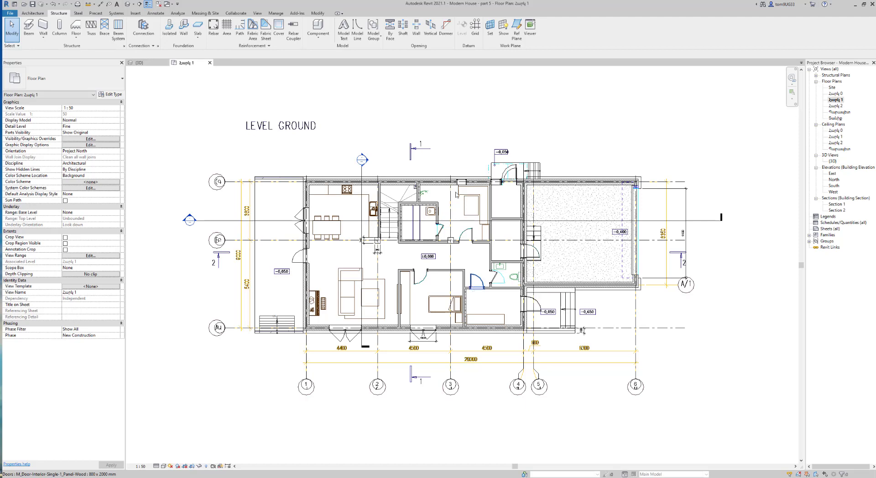
Open the Հարկ 0 plan and temporarily hide the imported Հարկ 1.dwg drawing.
double_click(835, 94)
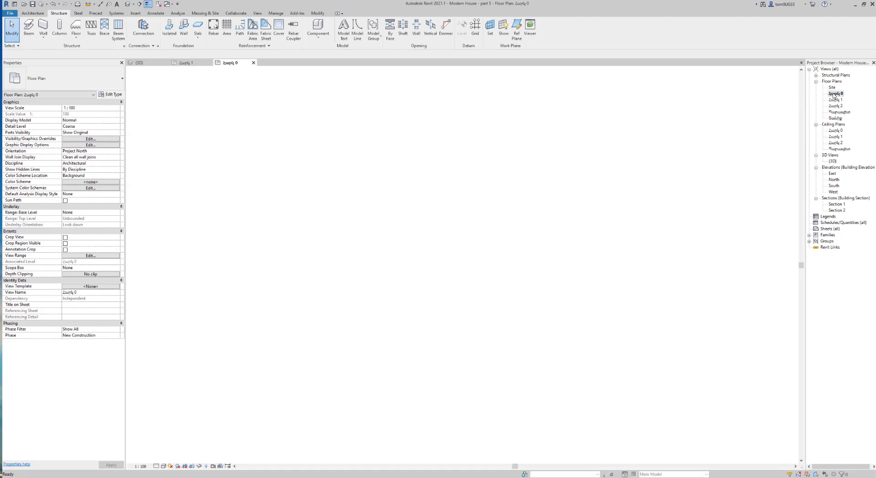
scroll(439, 296, up, 1)
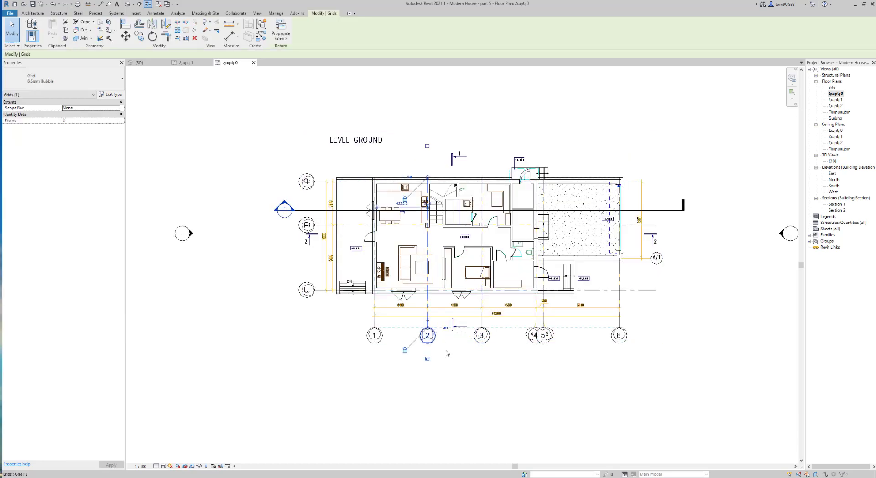
click(442, 311)
key(h)
key(h)
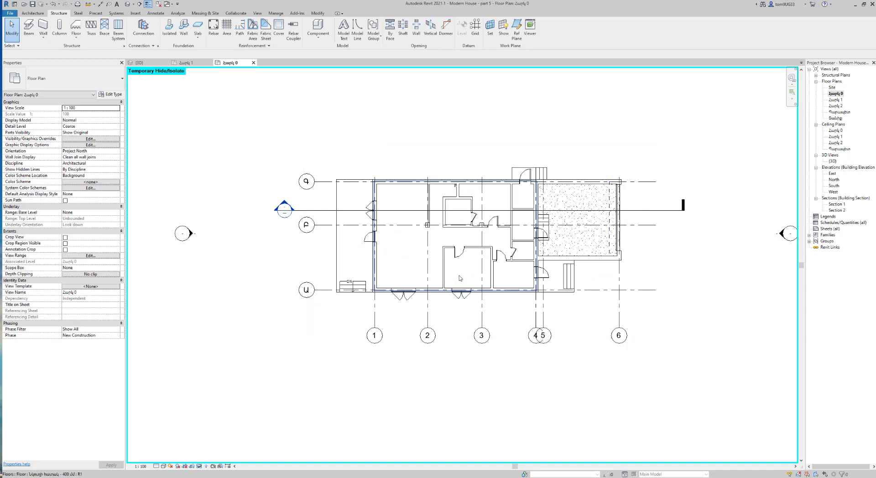
scroll(448, 228, up, 2)
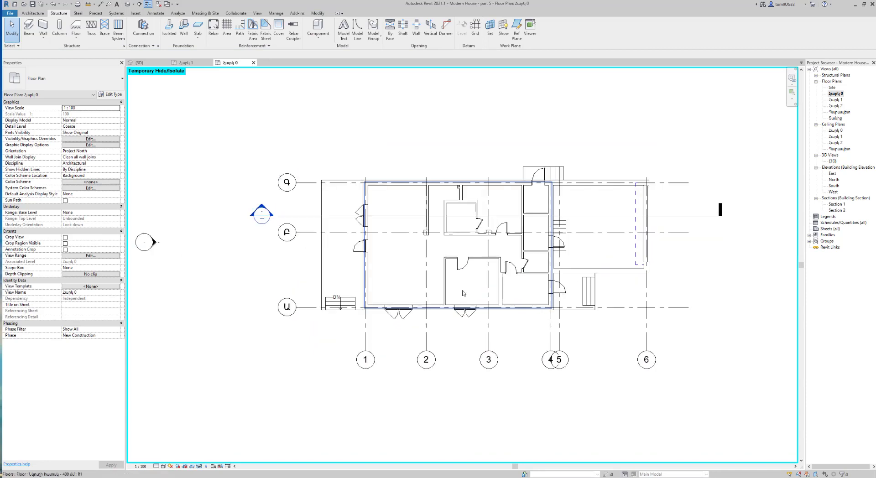
click(42, 16)
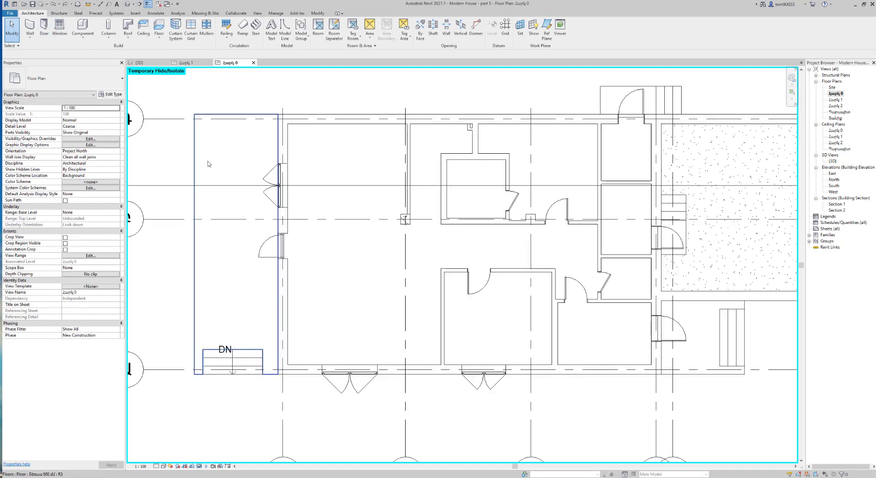
Draw a wall across the central rooms with base offset -1500 and top constraint up to level Հարկ 0.
click(29, 27)
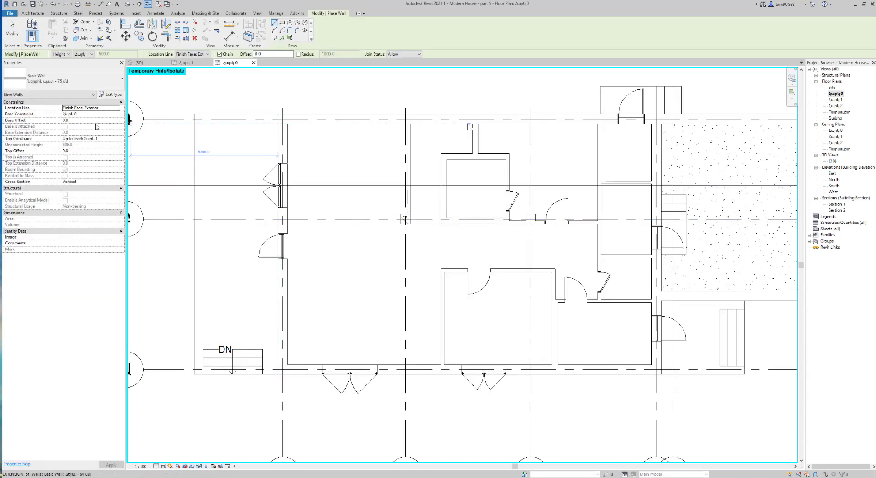
click(81, 120)
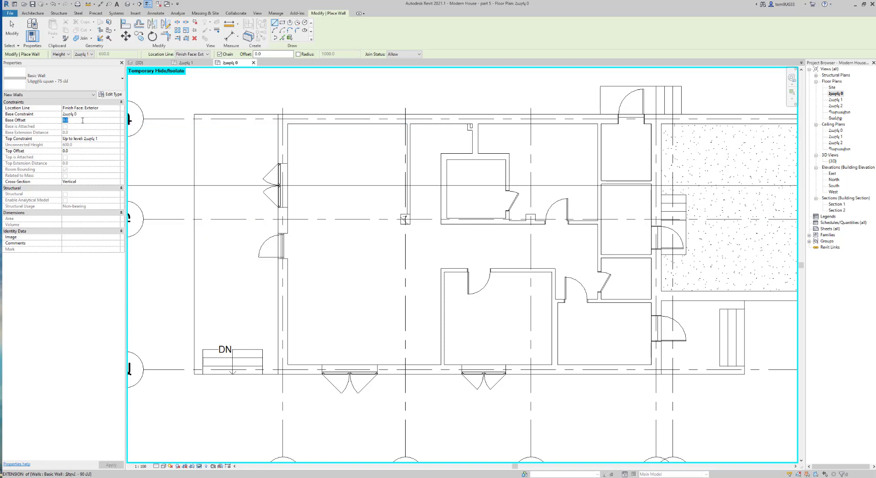
text(-)
text(1500)
key(Return)
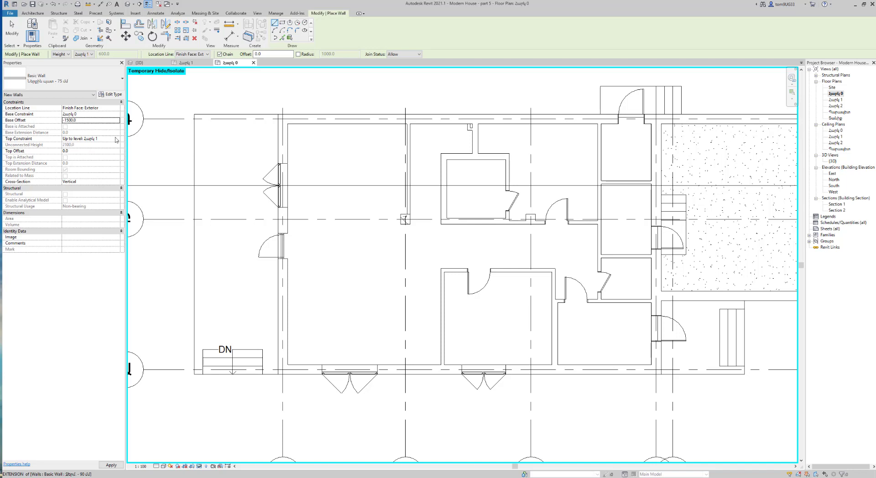
click(116, 139)
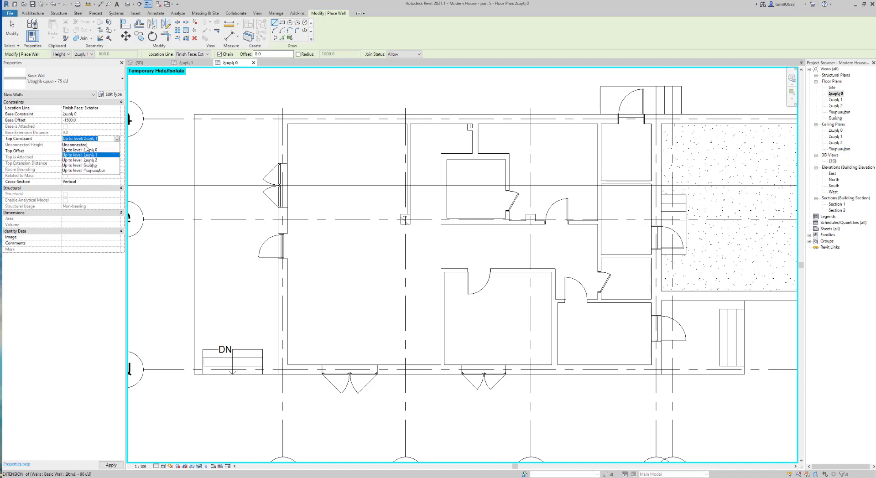
click(91, 150)
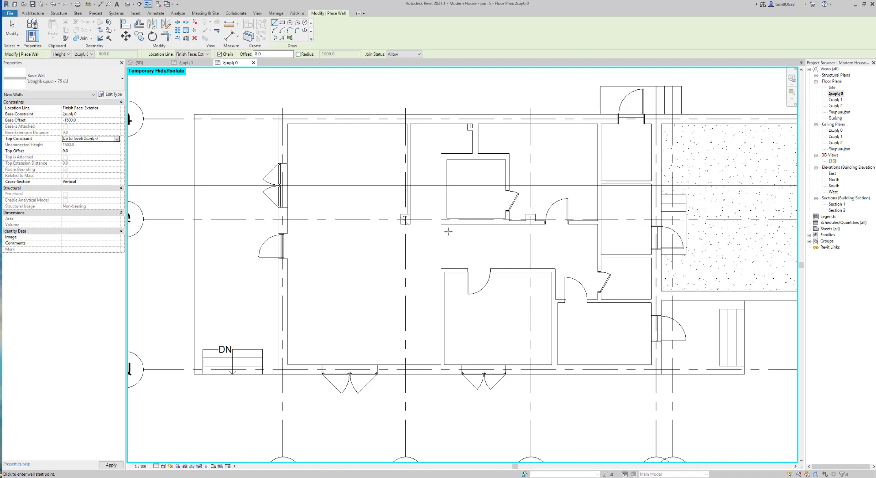
scroll(312, 259, up, 2)
click(325, 274)
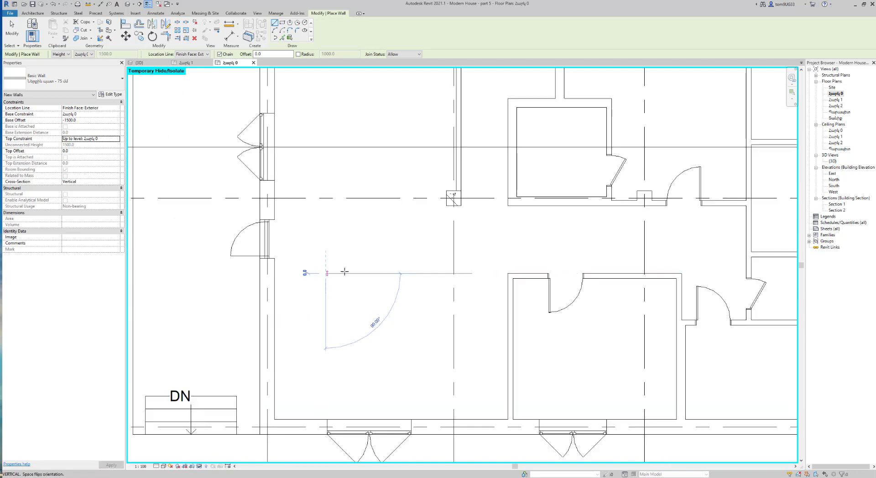
click(423, 274)
key(Escape)
key(Escape)
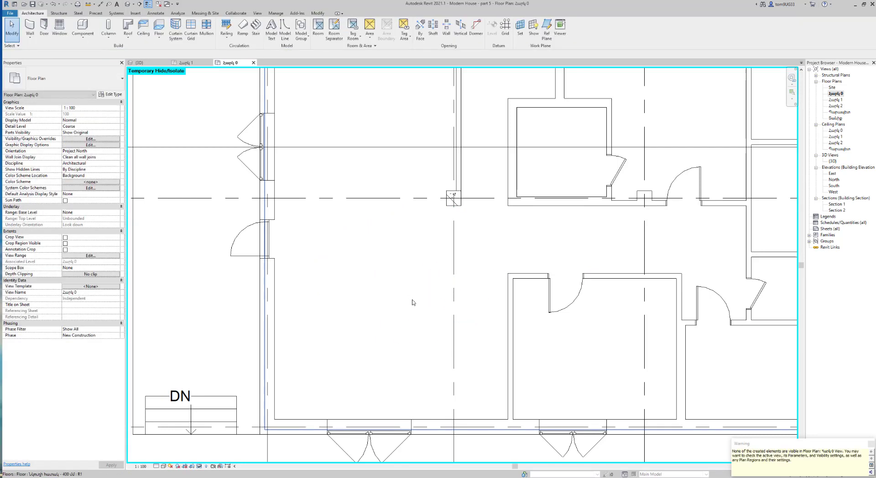
Drag the Section 2 cut line lower across the plan, near grid Ա.
scroll(434, 302, down, 3)
middle_drag(434, 301, 451, 299)
click(395, 209)
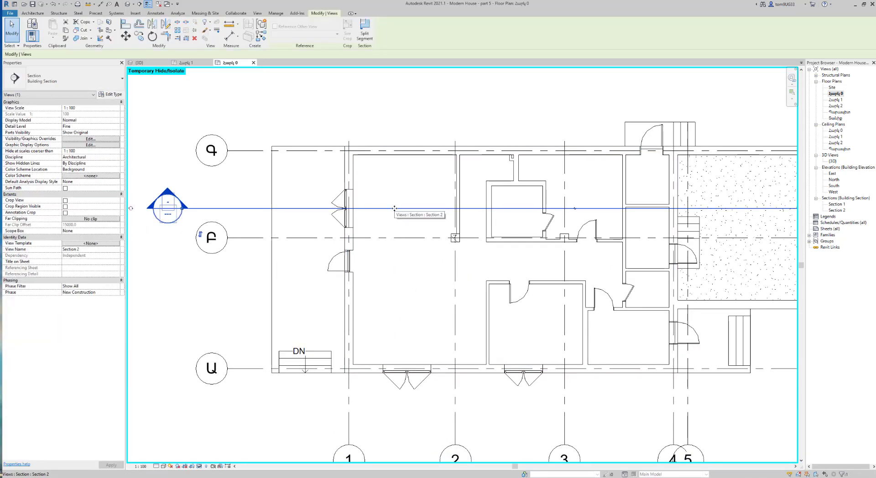
mouse_move(396, 209)
mouse_down()
mouse_move(396, 263)
mouse_move(313, 313)
mouse_up()
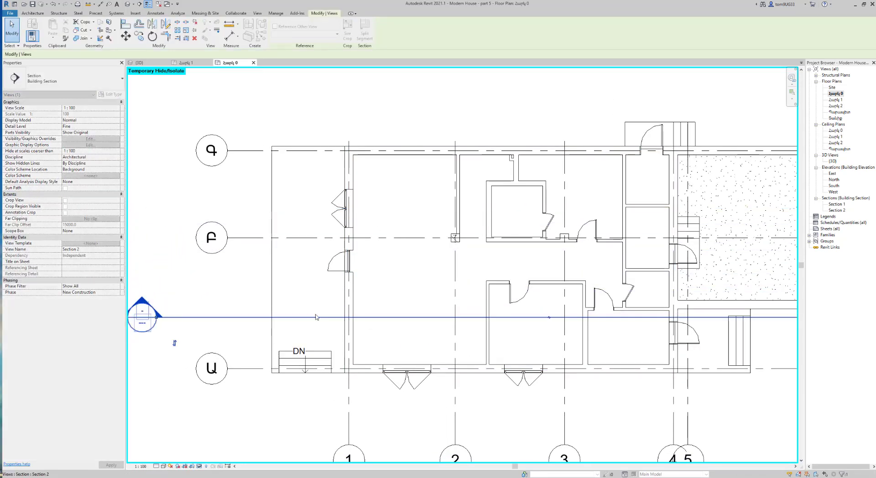
key(Escape)
Check the new wall beneath the ground slab in Section 2, then return to the Հարկ 0 plan.
double_click(145, 303)
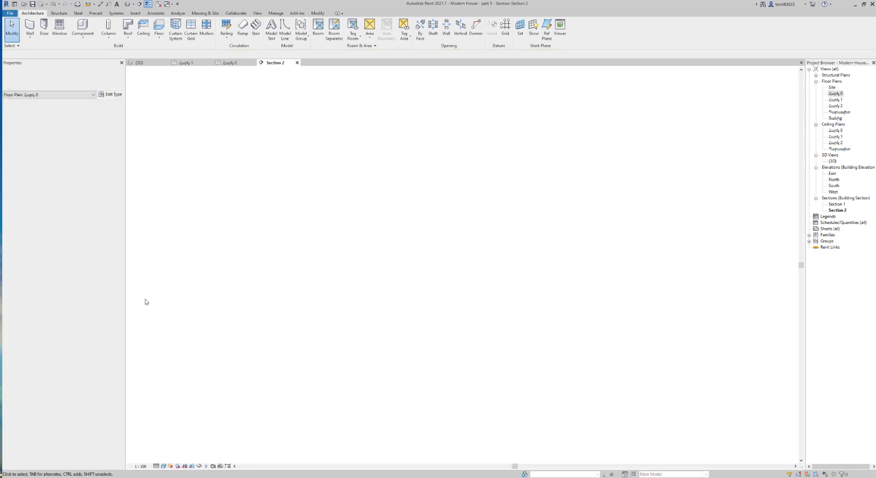
scroll(458, 308, up, 3)
scroll(411, 292, up, 2)
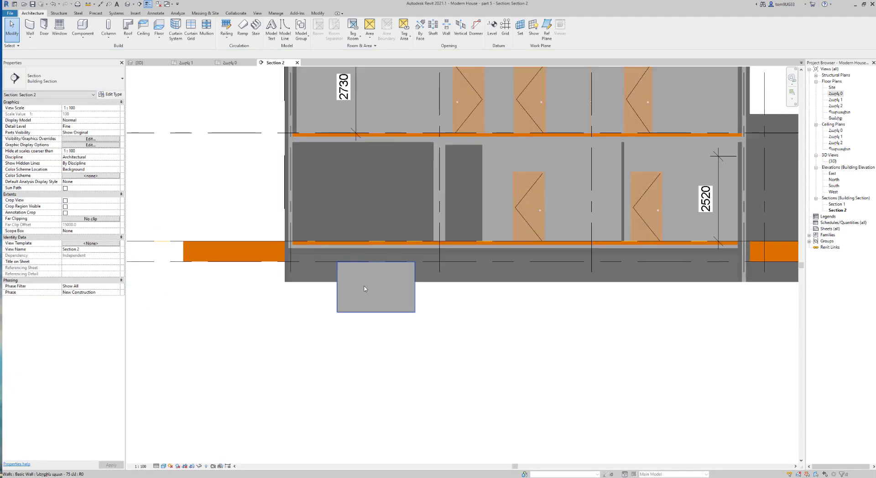
click(371, 275)
click(483, 334)
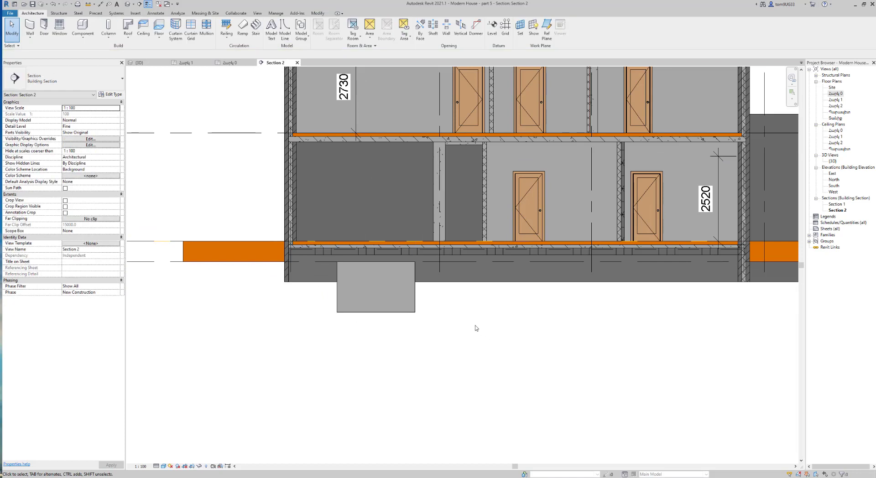
click(836, 94)
double_click(836, 94)
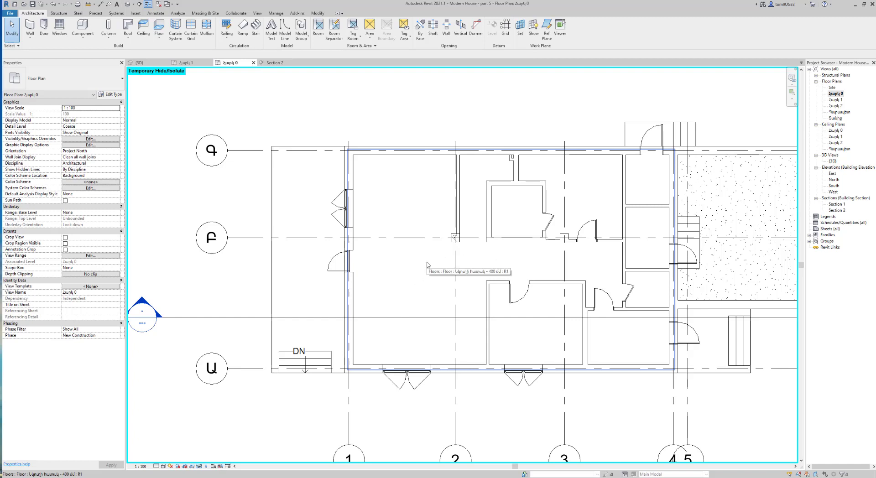
Review the view range settings of the Հարկ 0 and Հարկ 1 plans without changing them.
click(91, 256)
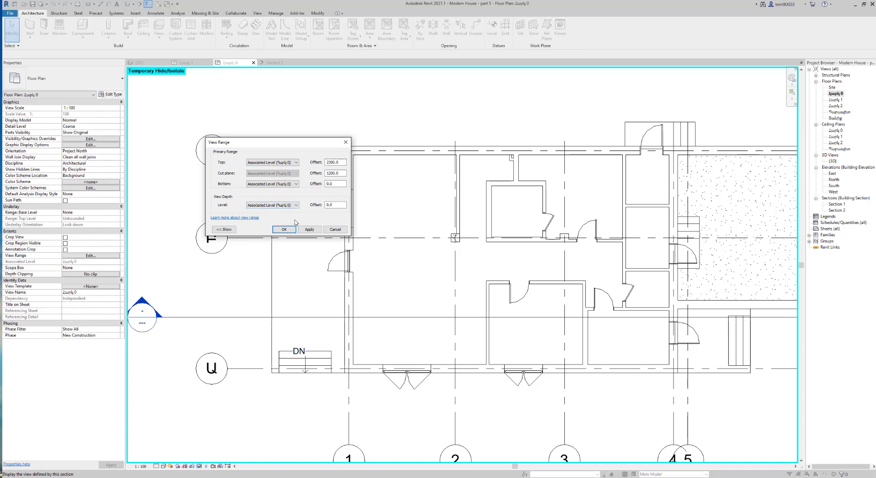
click(283, 229)
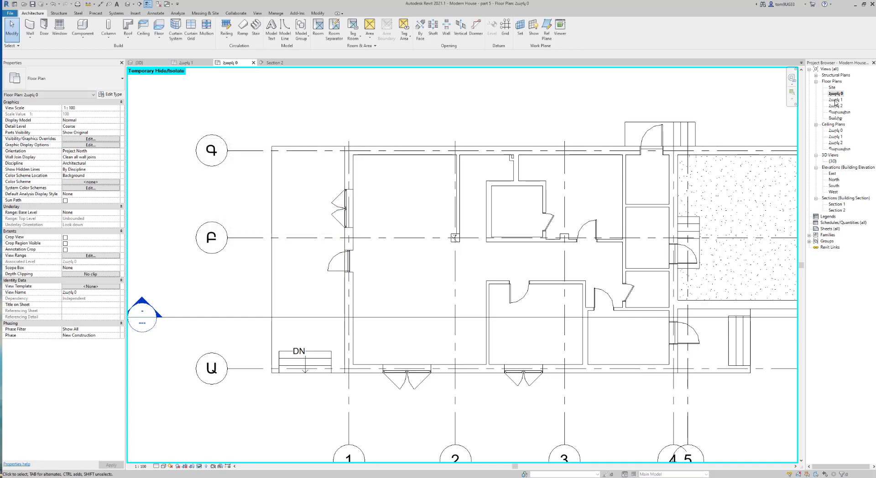
double_click(835, 100)
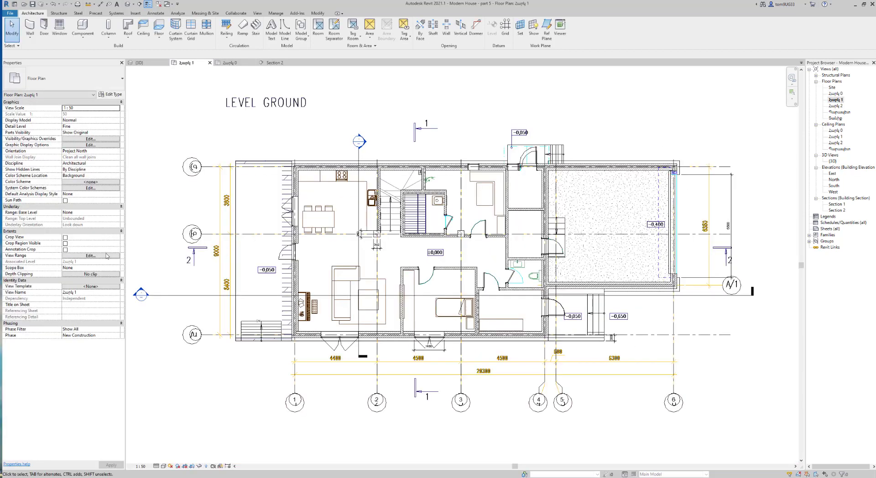
click(107, 256)
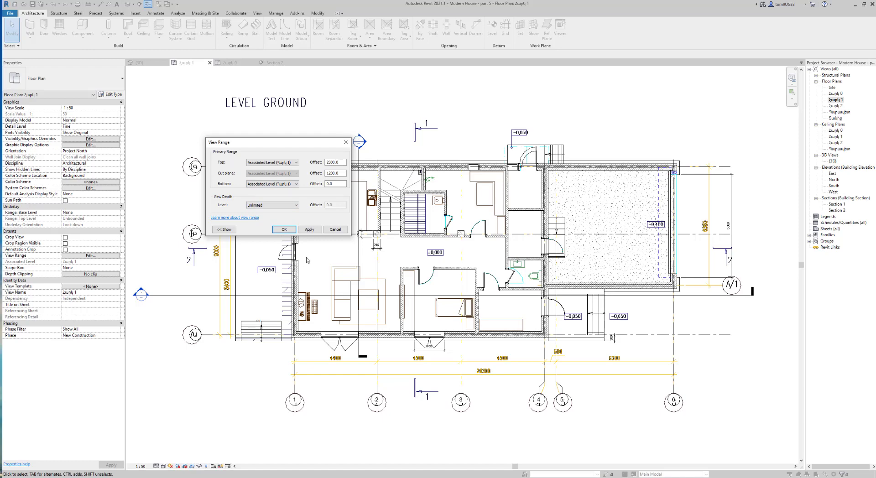
click(336, 230)
Temporarily hide the ground floor slab and nudge the below-floor wall slightly up.
click(337, 273)
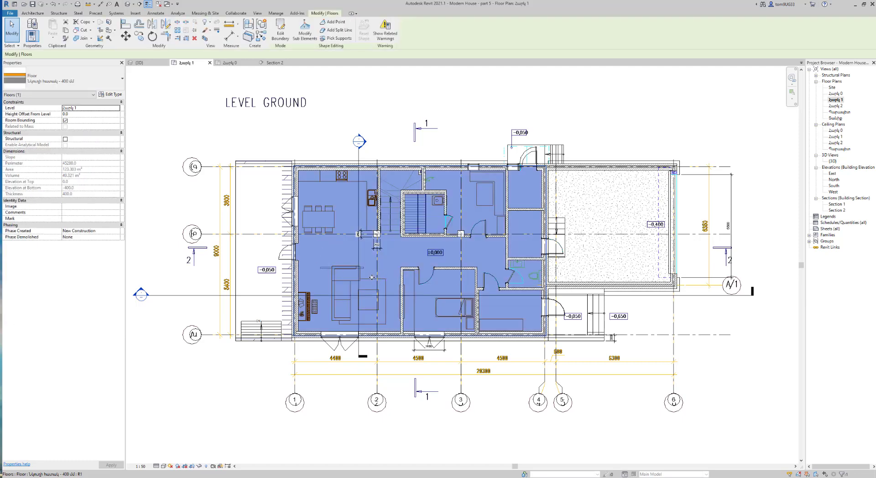
key(h)
key(h)
scroll(347, 274, up, 1)
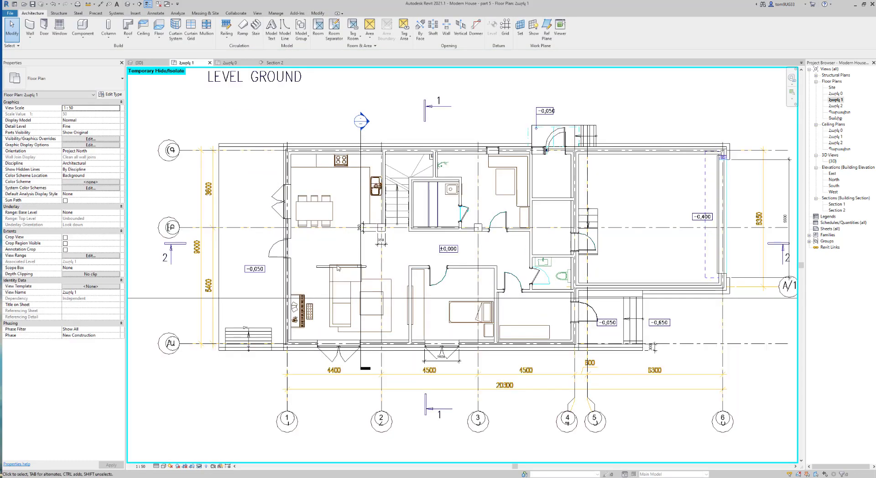
scroll(319, 270, up, 2)
click(307, 263)
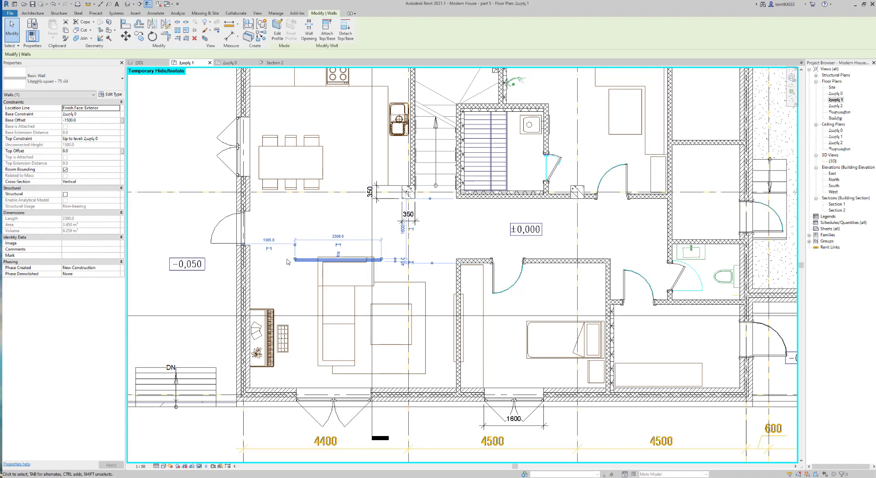
scroll(297, 268, down, 2)
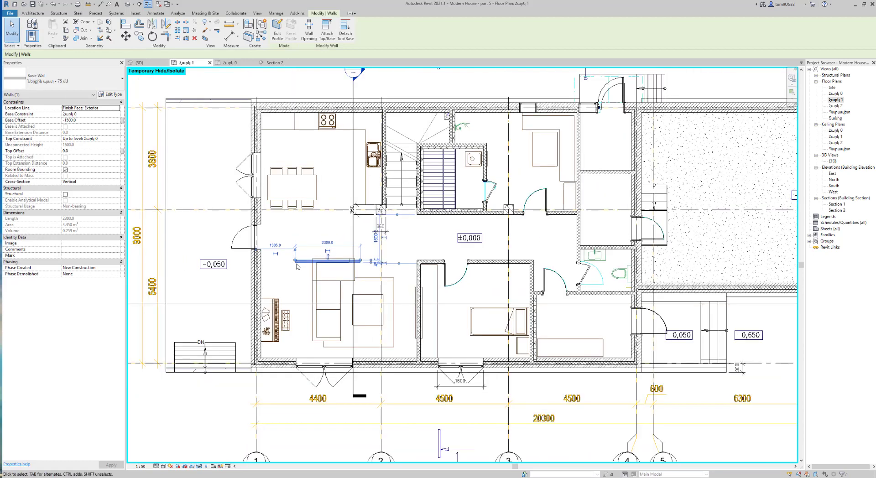
scroll(307, 261, up, 1)
drag(307, 261, 301, 235)
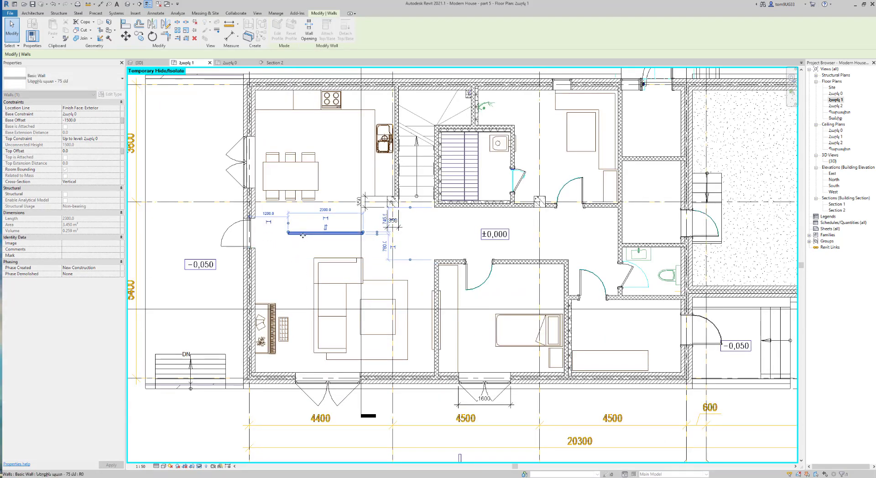
scroll(310, 235, down, 1)
scroll(332, 255, down, 1)
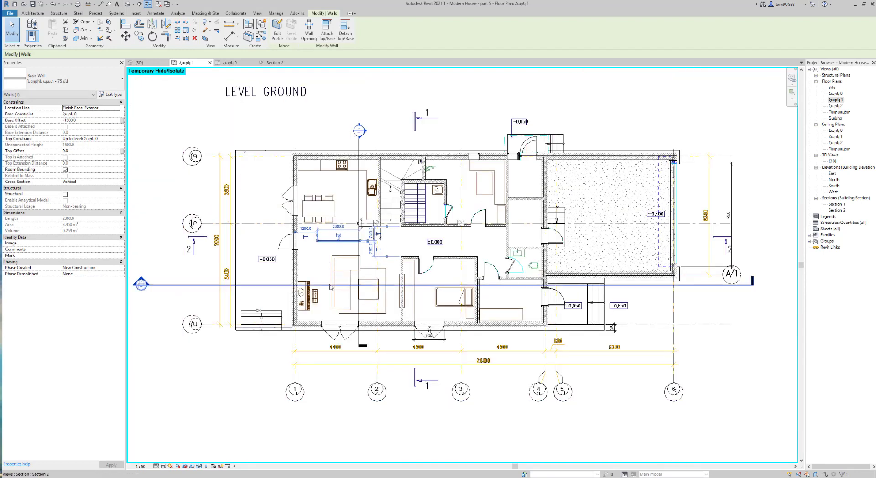
click(367, 424)
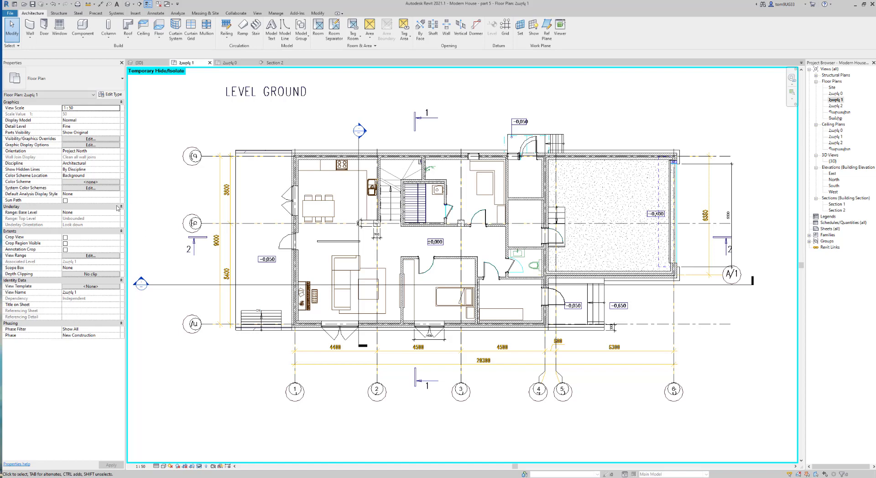
Set the Հարկ 1 view depth level to Associated Level and apply the view range.
click(103, 256)
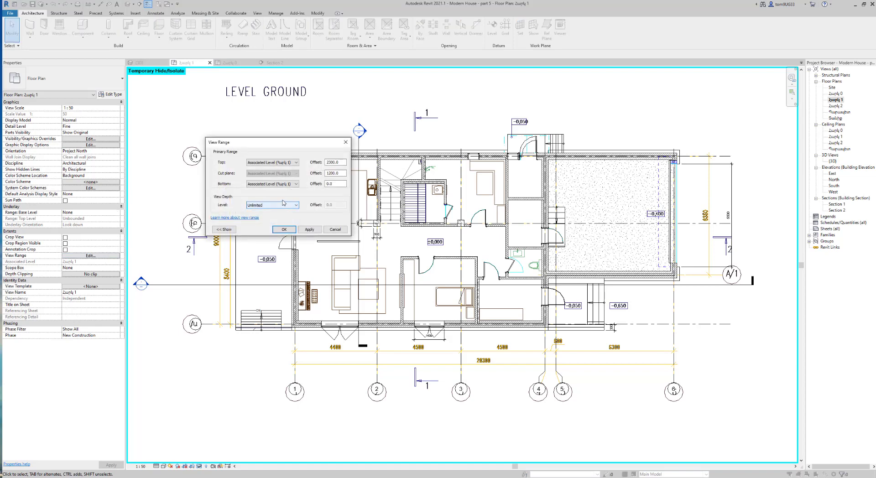
click(283, 204)
click(294, 213)
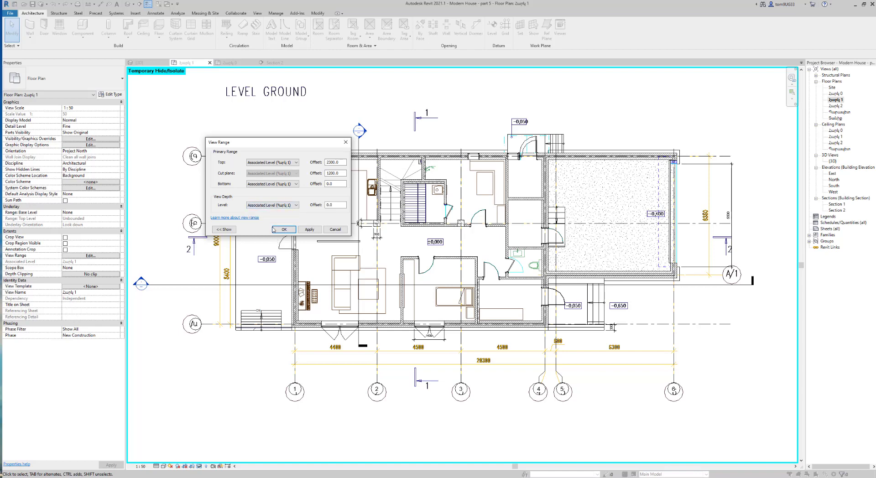
click(308, 229)
click(285, 229)
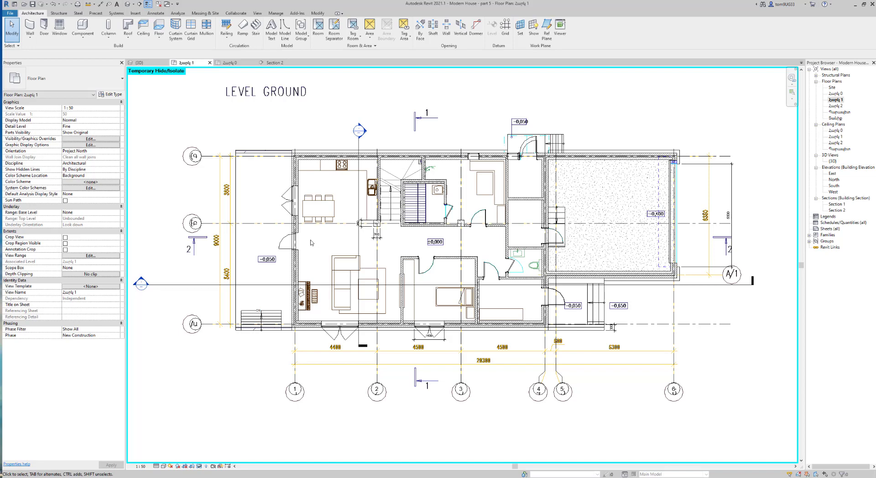
Reopen View Range for Հարկ 1 and set the view depth offset to 0.
click(104, 254)
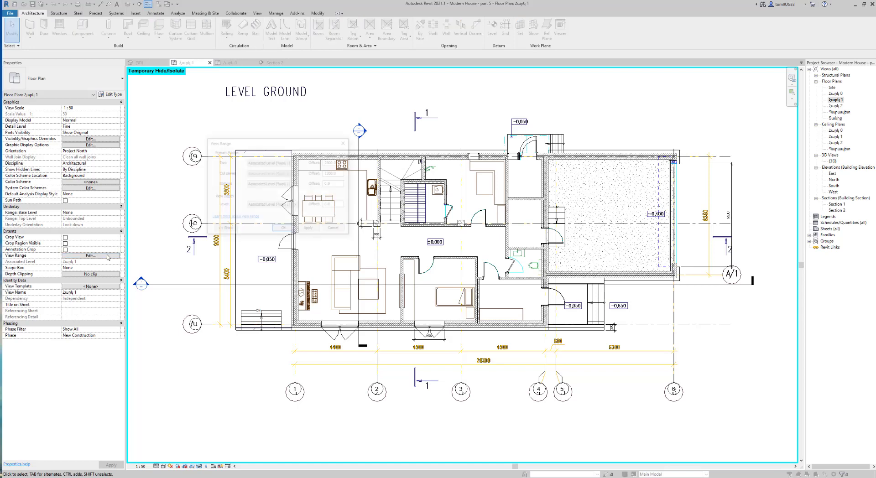
click(231, 227)
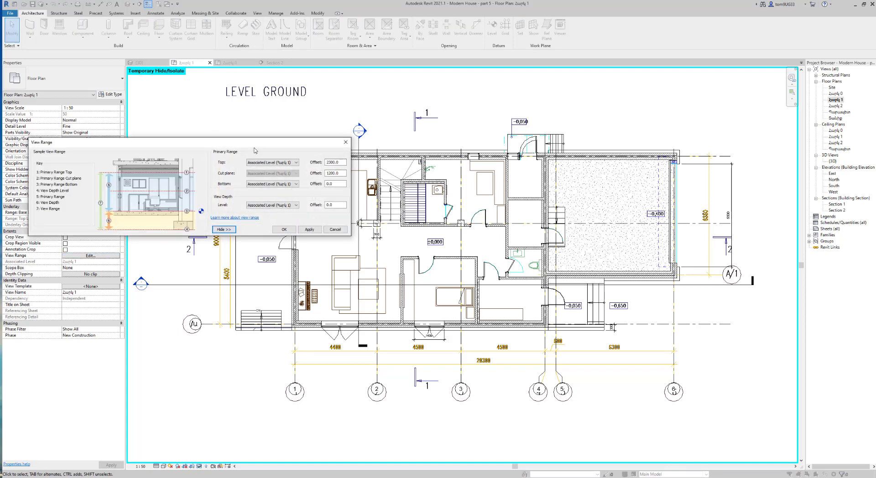
drag(264, 144, 463, 185)
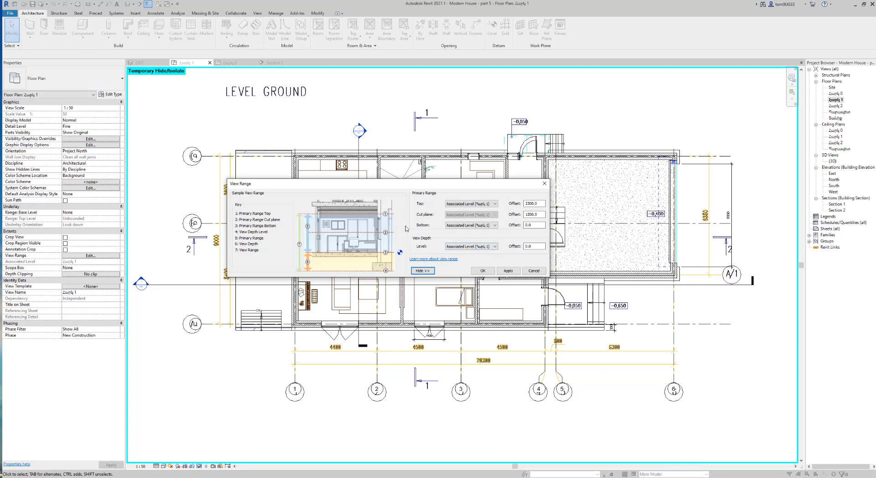
drag(534, 246, 517, 242)
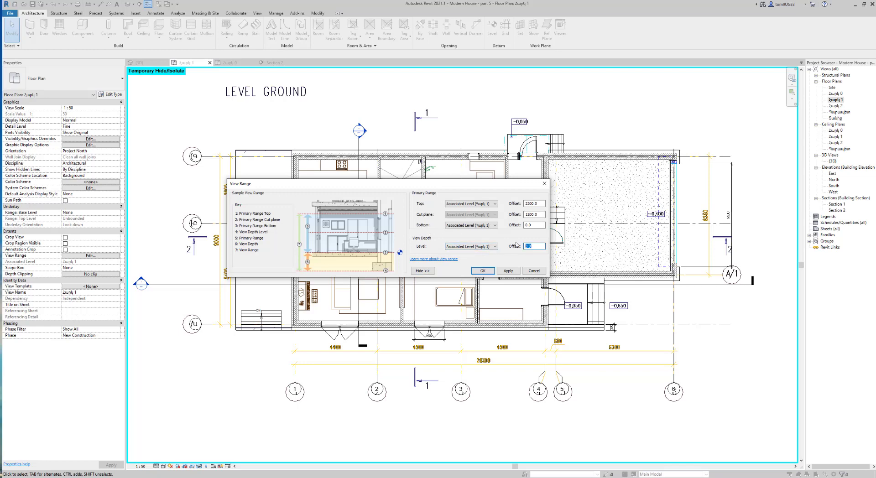
text(150)
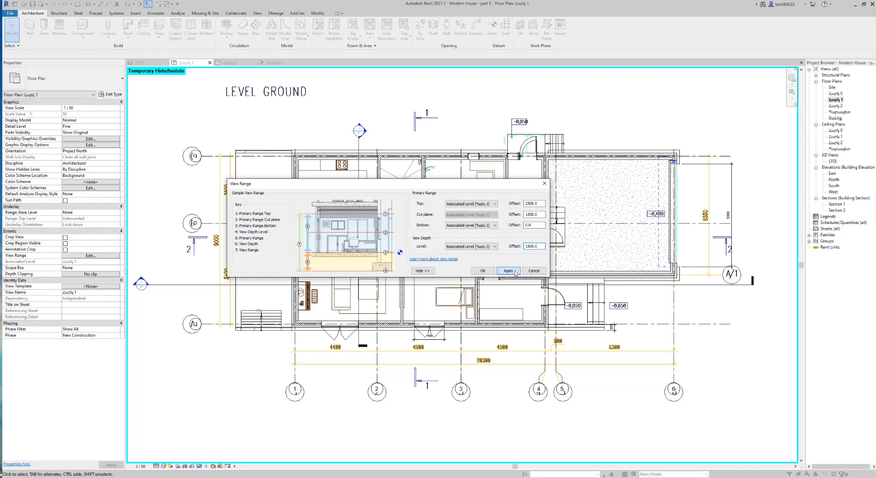
click(507, 270)
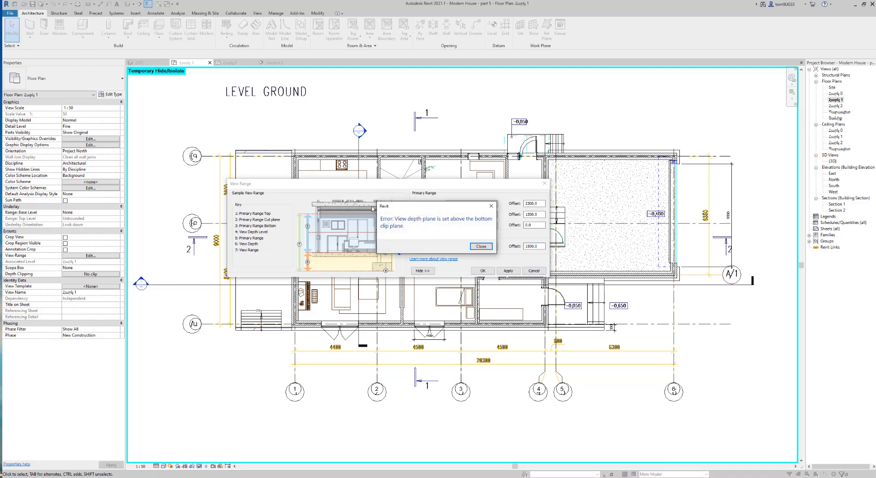
click(490, 246)
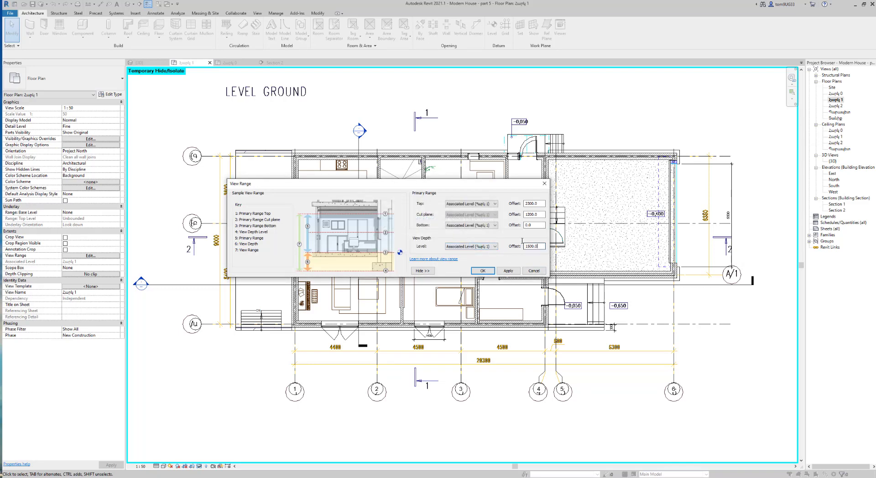
Set the bottom offset to 0, dismissing the view depth errors, and confirm the view range.
text(0)
double_click(531, 226)
text(-1500)
click(508, 271)
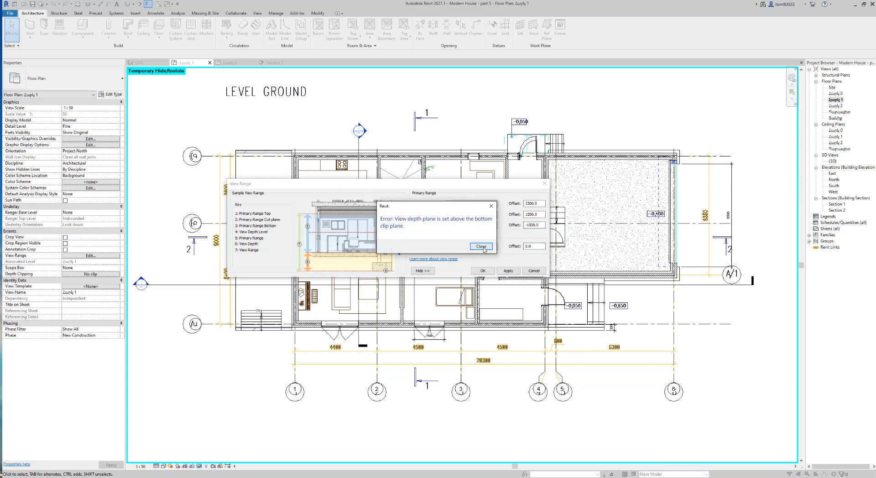
click(480, 247)
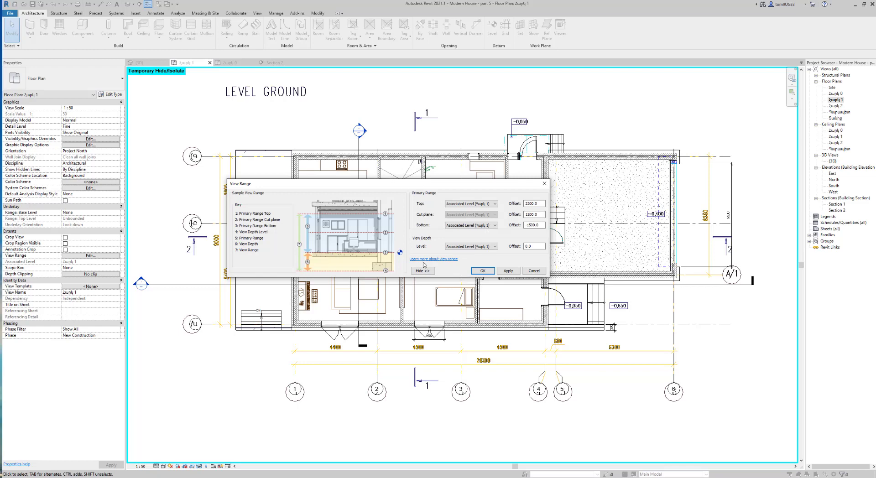
double_click(531, 225)
text(0)
click(497, 272)
click(492, 271)
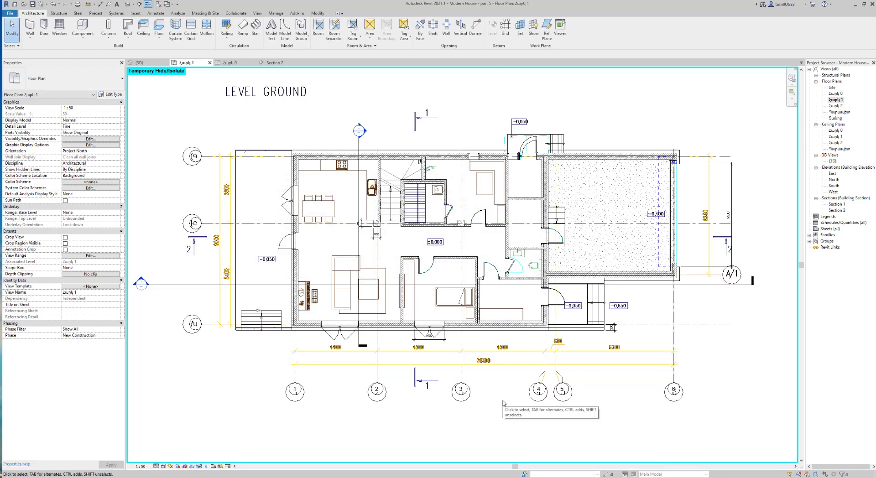
Delete the stray wall piece below the bottom slab in the 3D view.
click(139, 62)
click(386, 344)
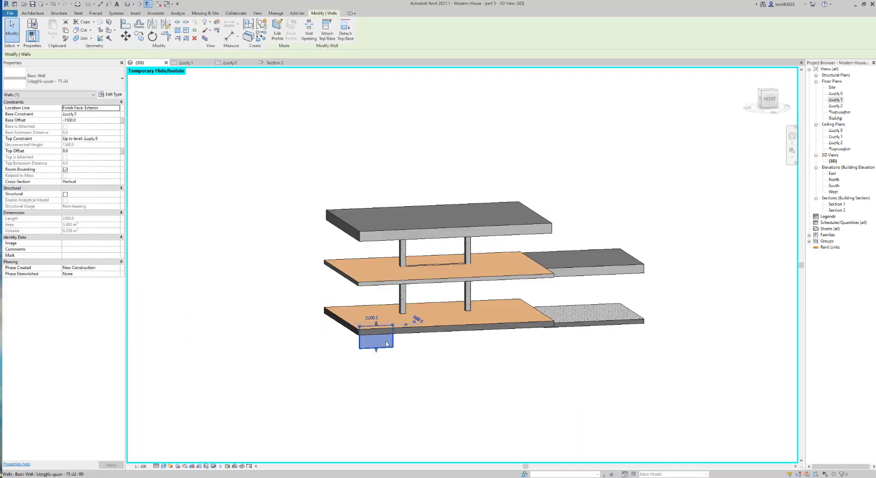
key(Delete)
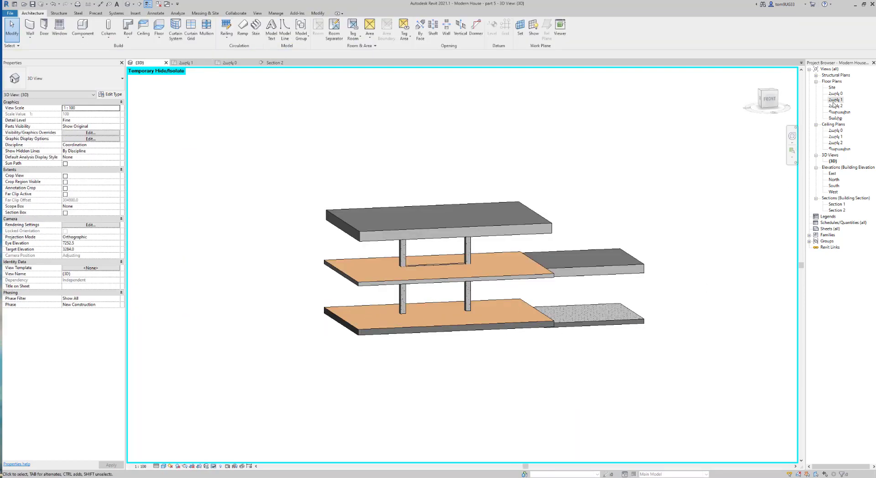
Open the Հարկ 1 plan and inspect the central and right rooms.
double_click(833, 101)
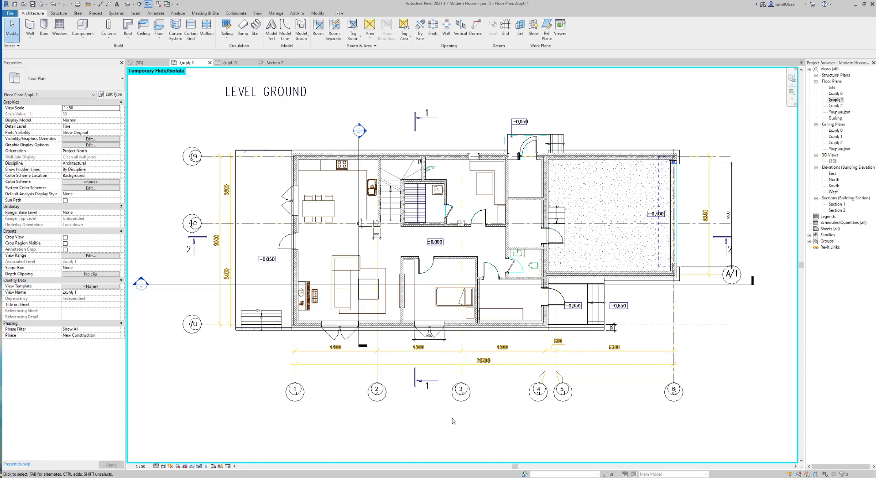
scroll(479, 330, up, 2)
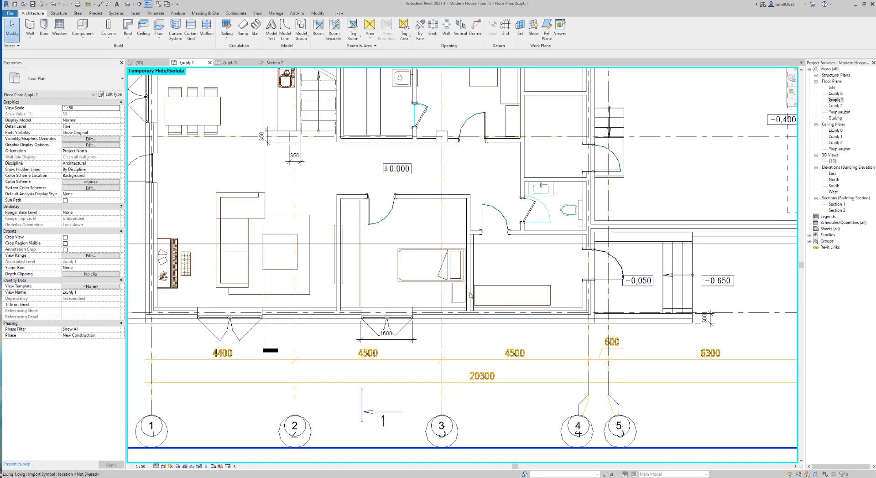
scroll(473, 308, down, 2)
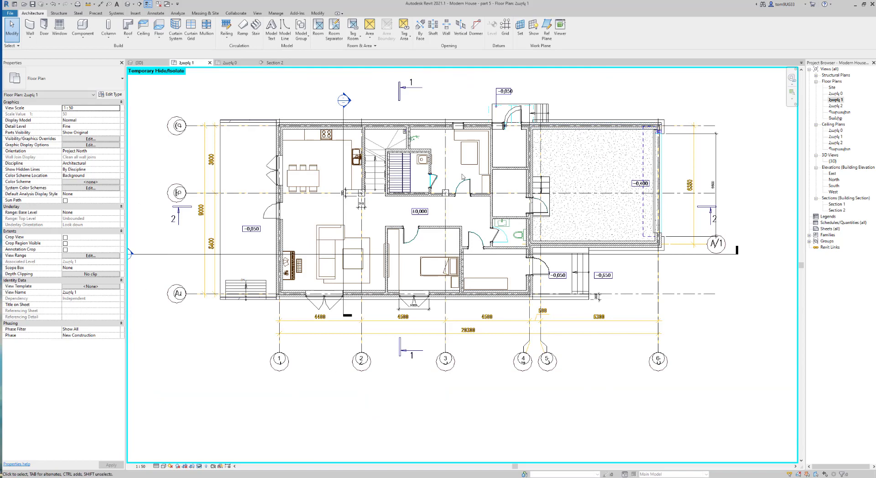
scroll(508, 290, down, 1)
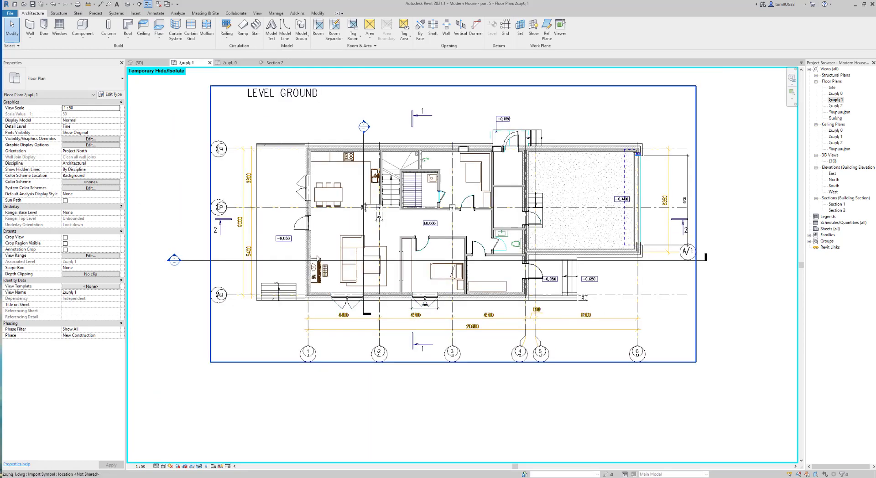
scroll(408, 173, up, 1)
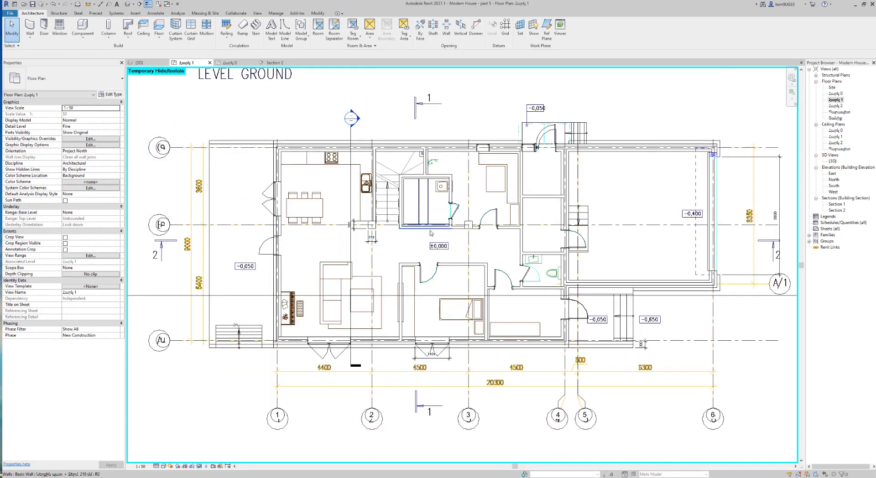
scroll(407, 174, up, 1)
scroll(556, 351, up, 1)
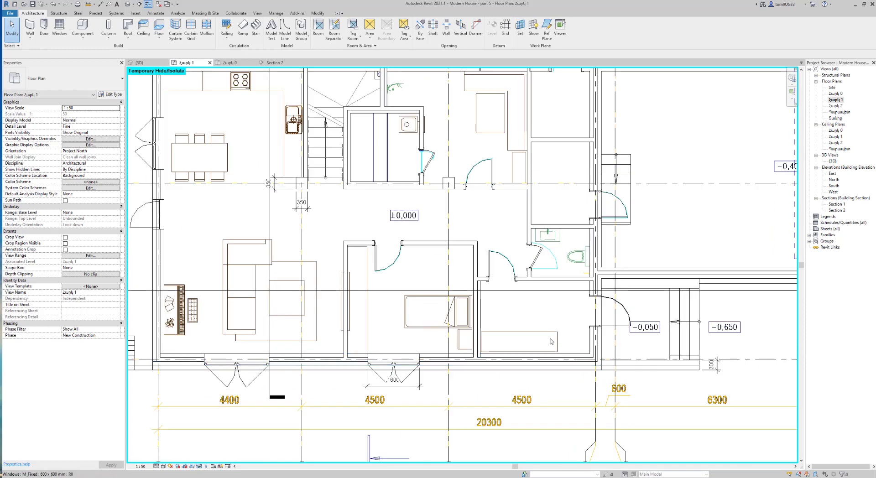
middle_drag(581, 387, 479, 374)
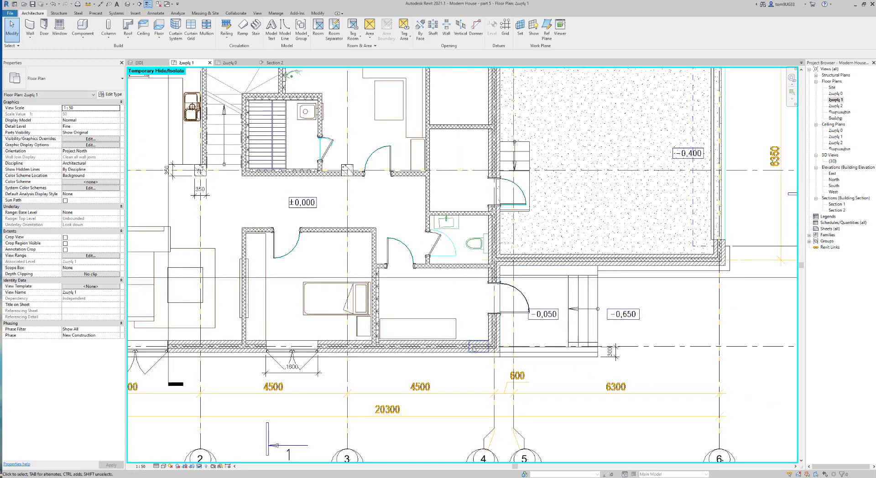
middle_drag(507, 348, 425, 388)
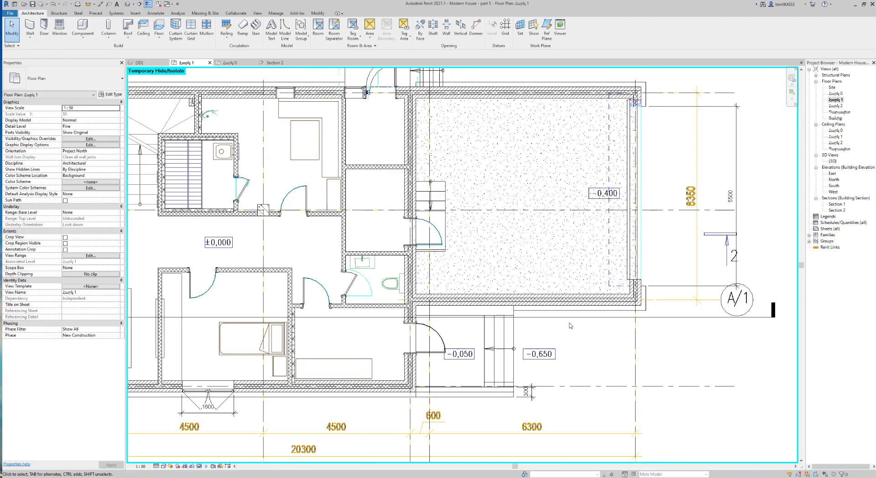
scroll(592, 329, down, 2)
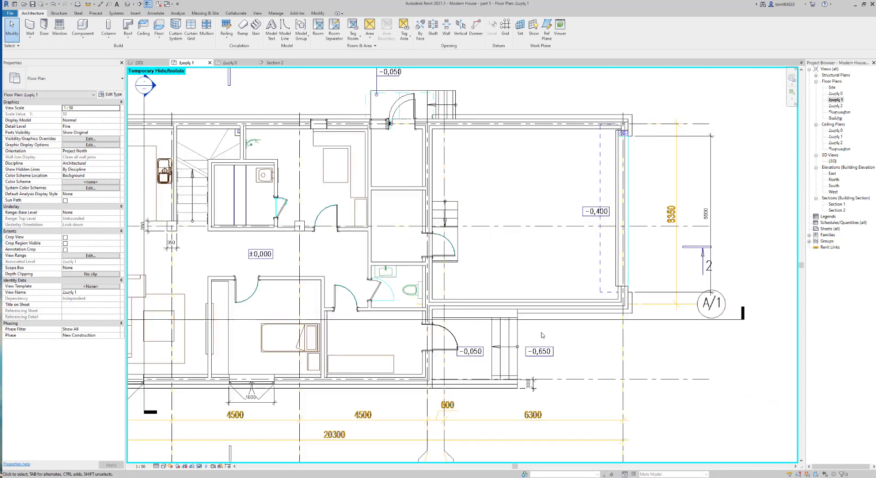
scroll(640, 323, down, 1)
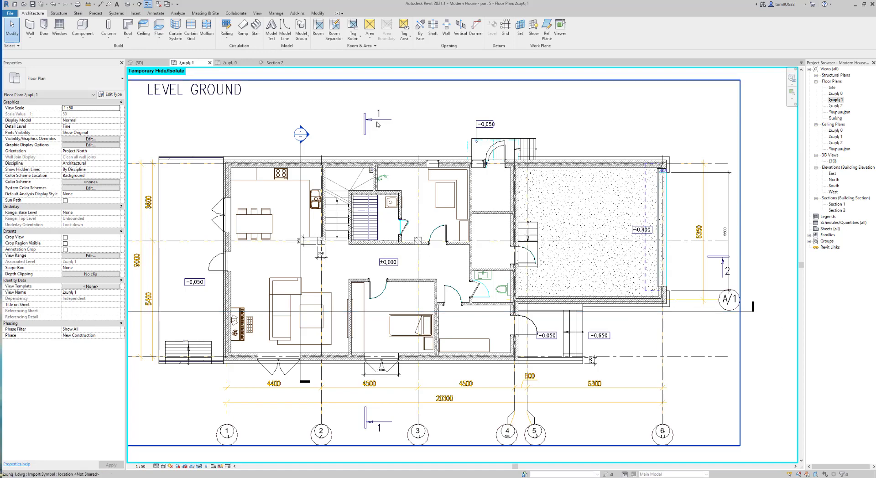
Begin a new Plan Region sketch from View > Plan Views on the Հարկ 1 plan.
click(262, 14)
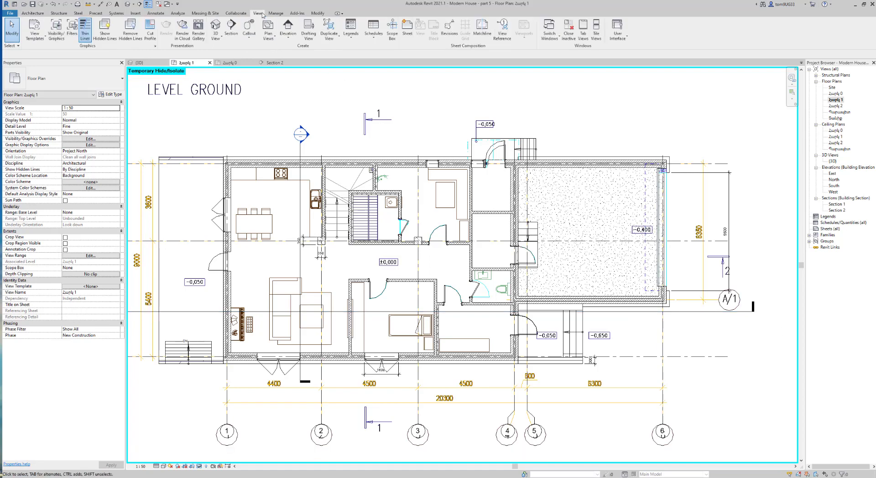
click(269, 39)
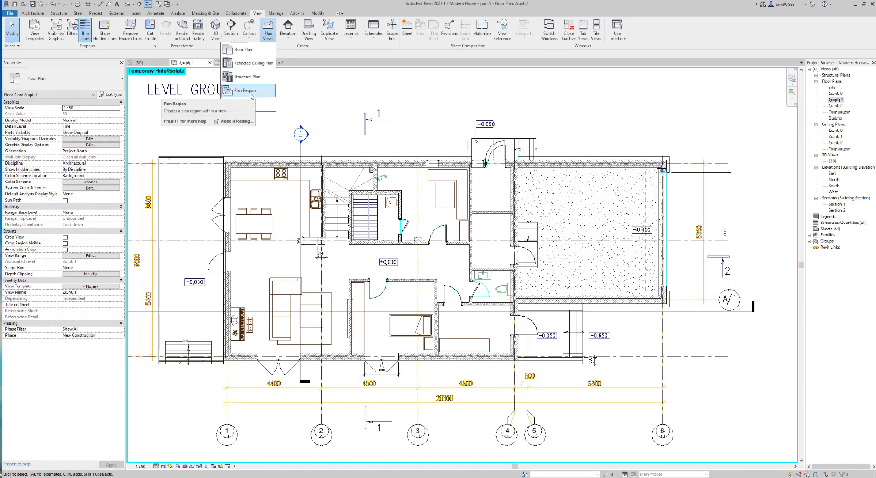
key(Escape)
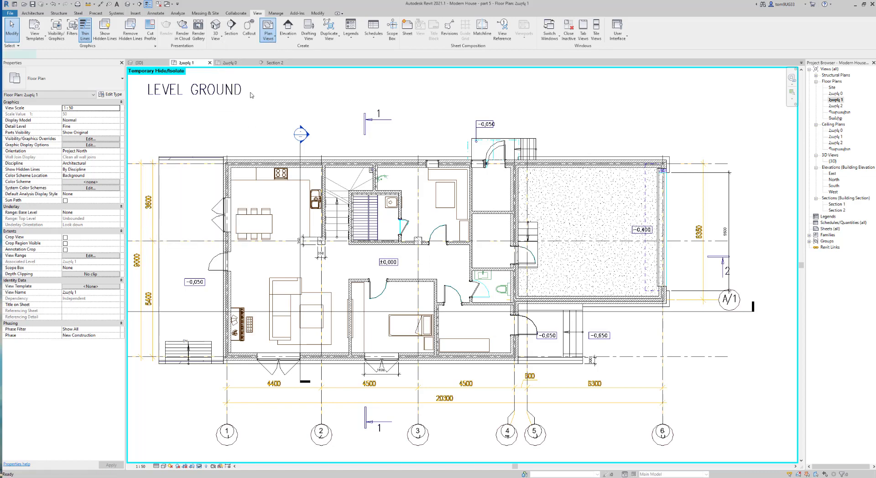
scroll(501, 325, up, 1)
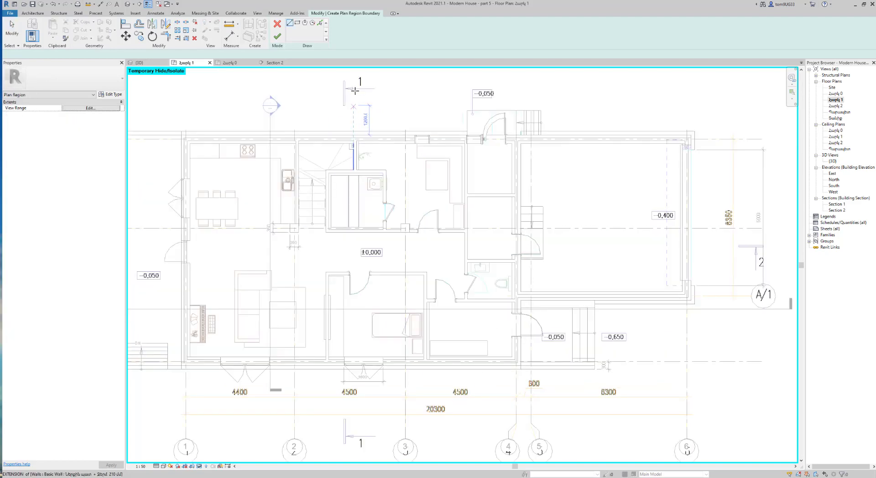
Draw a rectangular plan region boundary along the lower wall.
click(297, 22)
scroll(522, 385, up, 3)
scroll(526, 386, up, 1)
scroll(510, 393, down, 1)
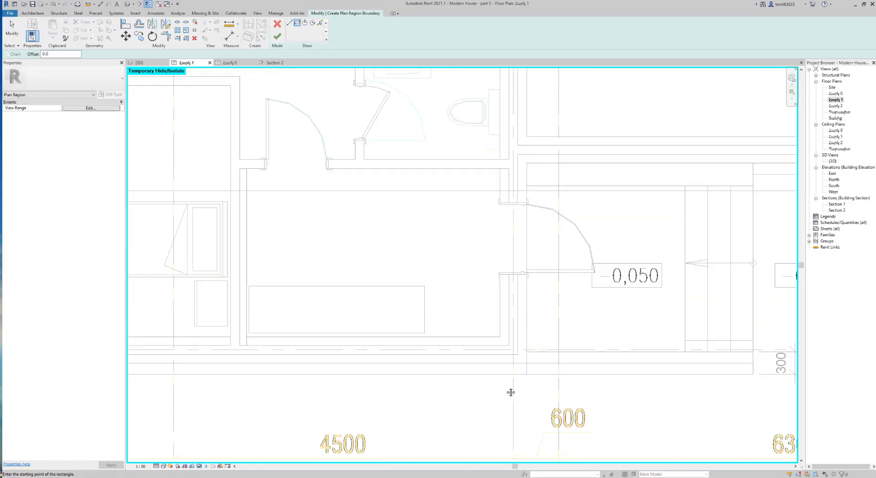
middle_drag(511, 392, 516, 384)
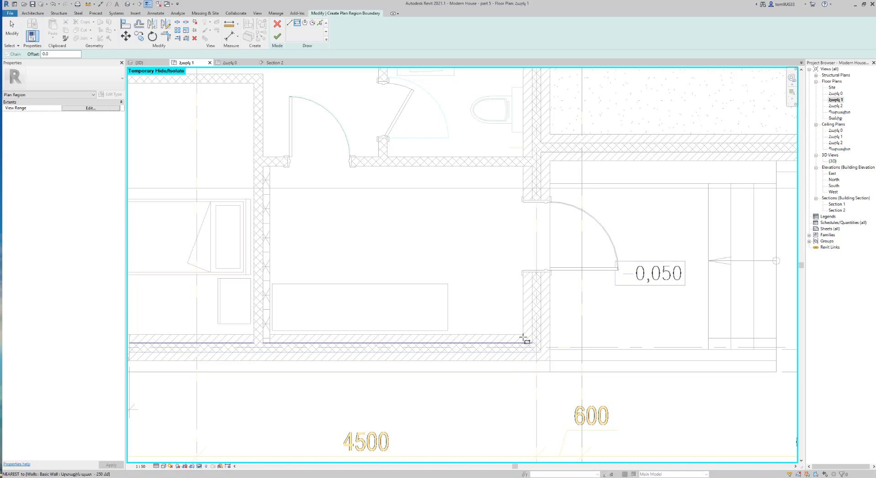
click(523, 336)
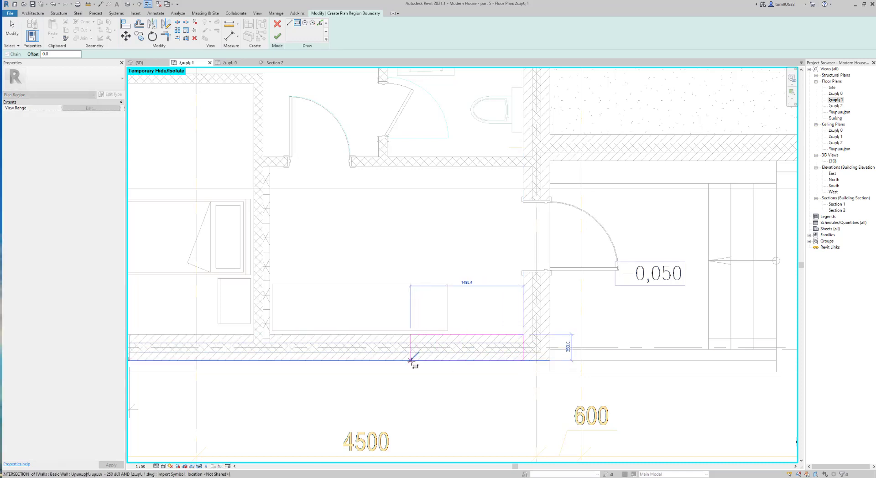
click(412, 360)
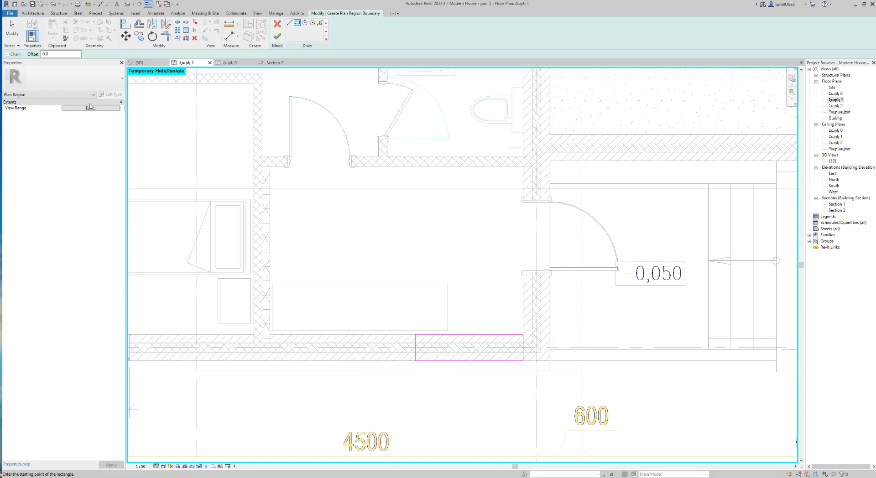
Give the plan region a cut plane offset of 2000.0 in its view range.
click(90, 108)
drag(327, 185, 436, 199)
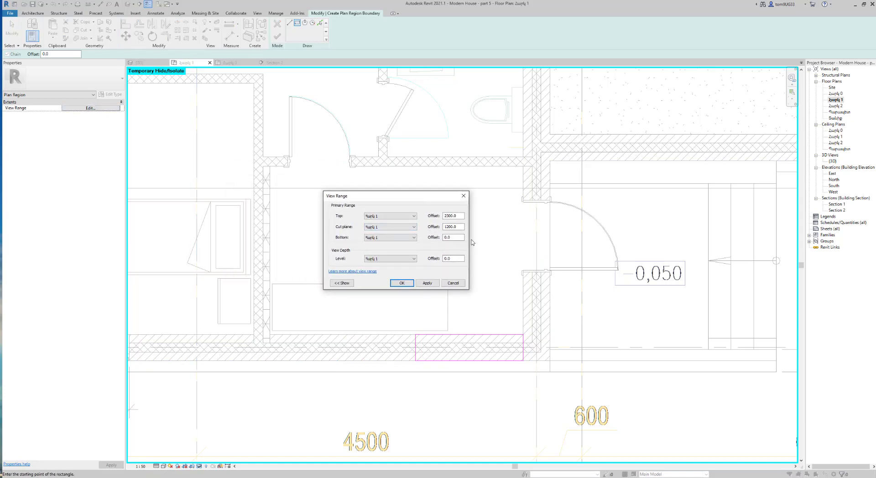
drag(459, 227, 441, 221)
text(20)
click(427, 283)
click(402, 282)
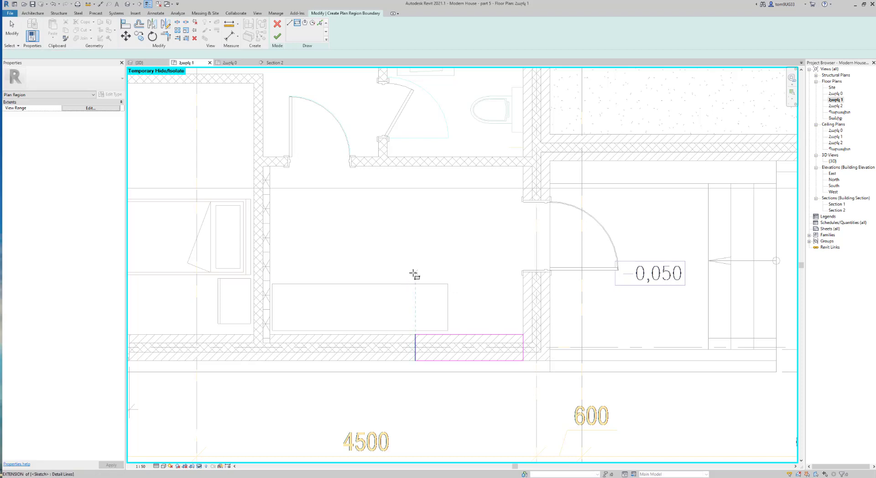
scroll(508, 272, down, 2)
Finish the plan region sketch and drag its edges to line up with the lower wall opening.
click(277, 36)
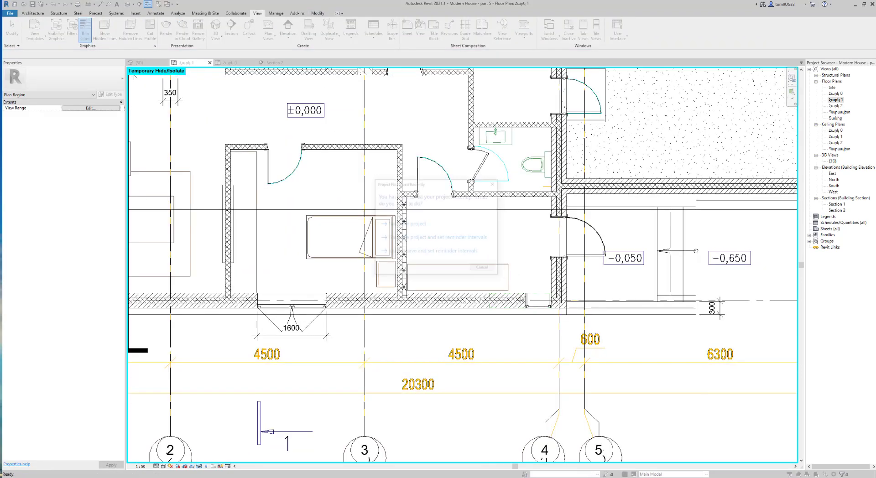
key(Escape)
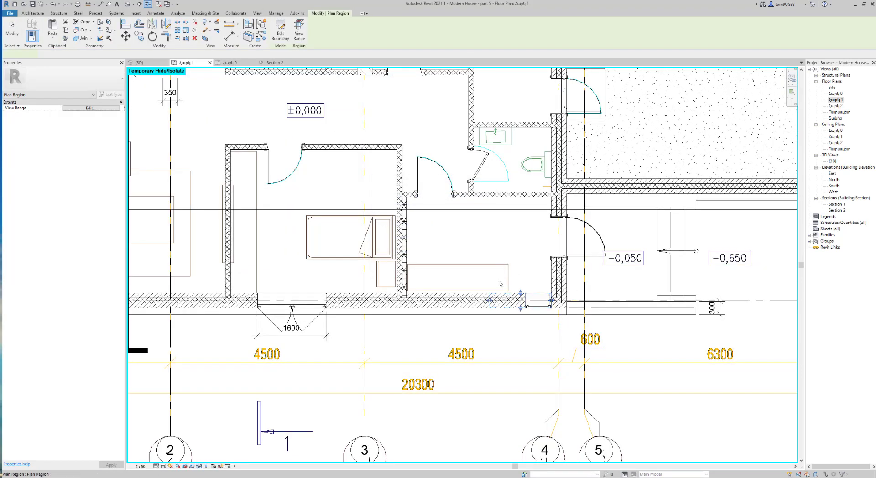
click(533, 305)
scroll(533, 305, up, 2)
scroll(516, 305, up, 1)
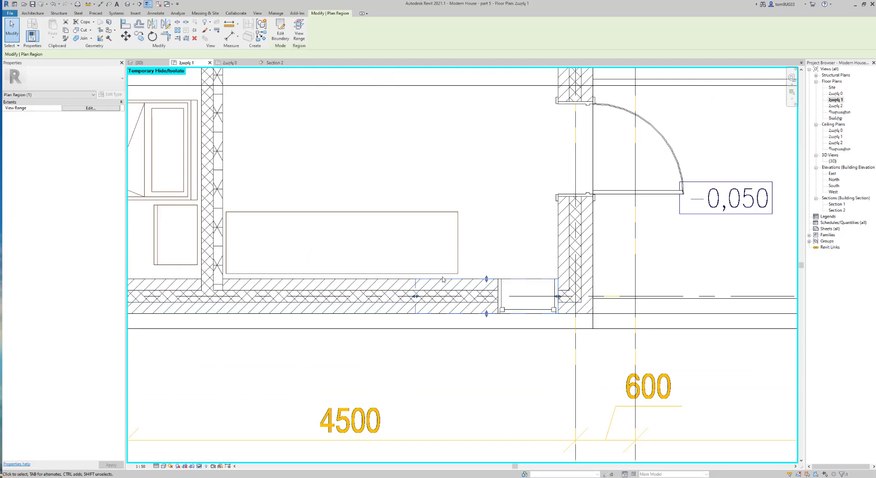
scroll(416, 301, up, 2)
drag(403, 306, 447, 306)
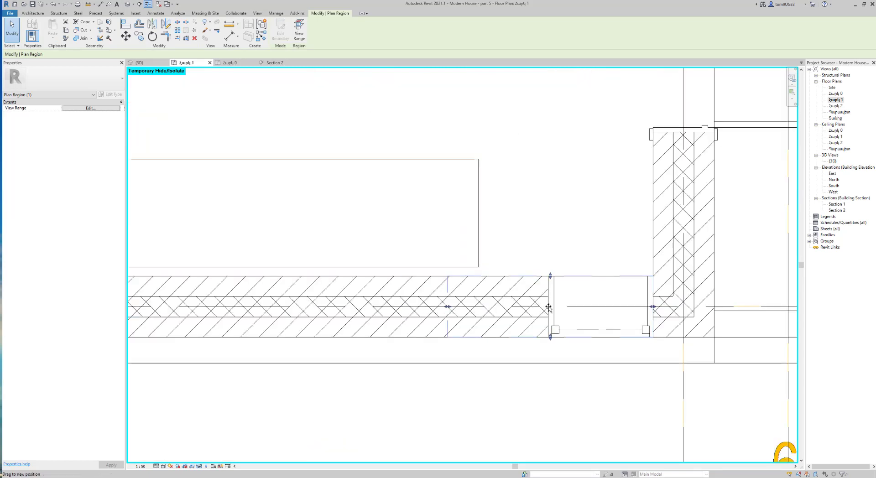
drag(541, 304, 547, 306)
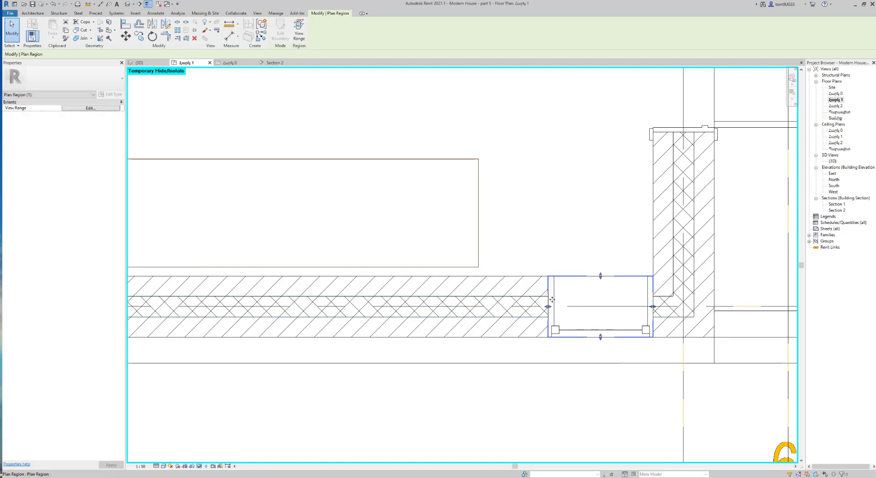
scroll(544, 375, down, 3)
scroll(545, 376, down, 2)
middle_drag(544, 375, 431, 387)
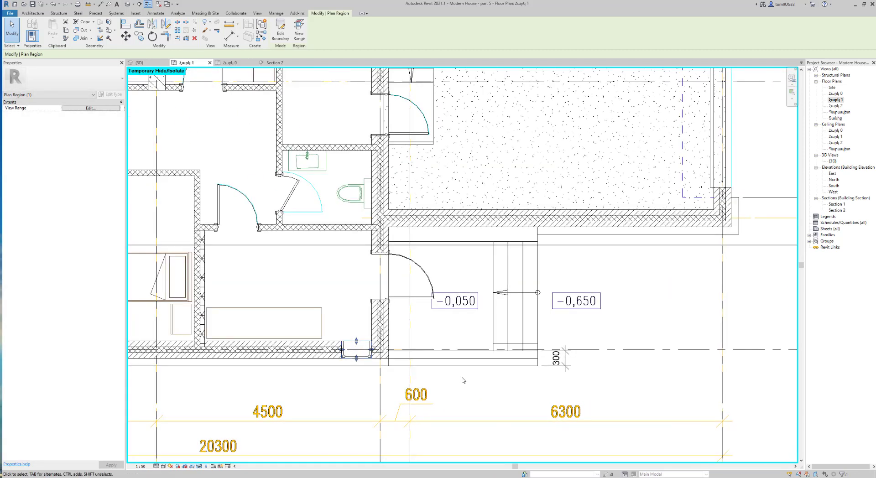
Copy the plan region to the garage wall above and stretch it across that opening.
key(c)
scroll(401, 344, up, 3)
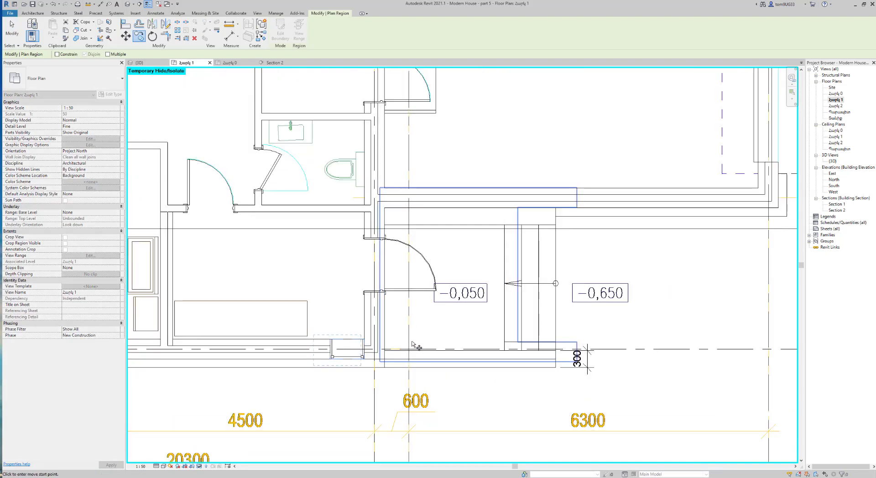
scroll(402, 344, up, 2)
click(314, 338)
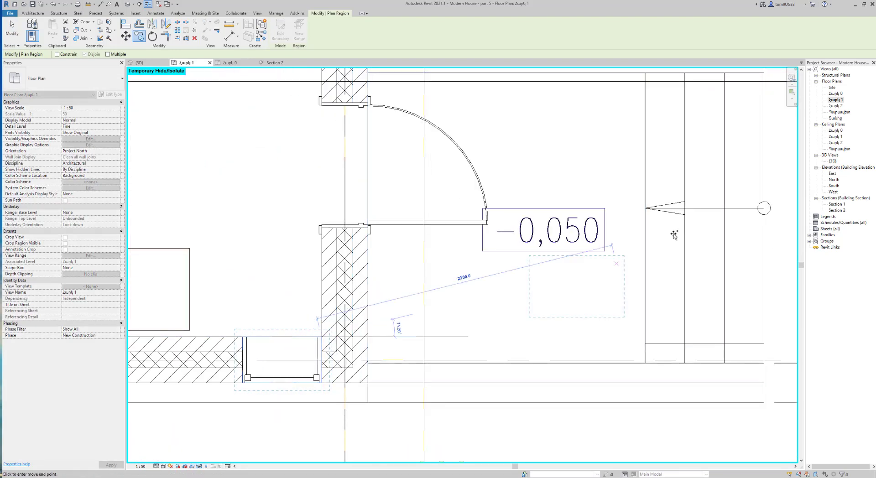
scroll(504, 236, down, 3)
scroll(573, 262, up, 2)
scroll(573, 262, up, 2)
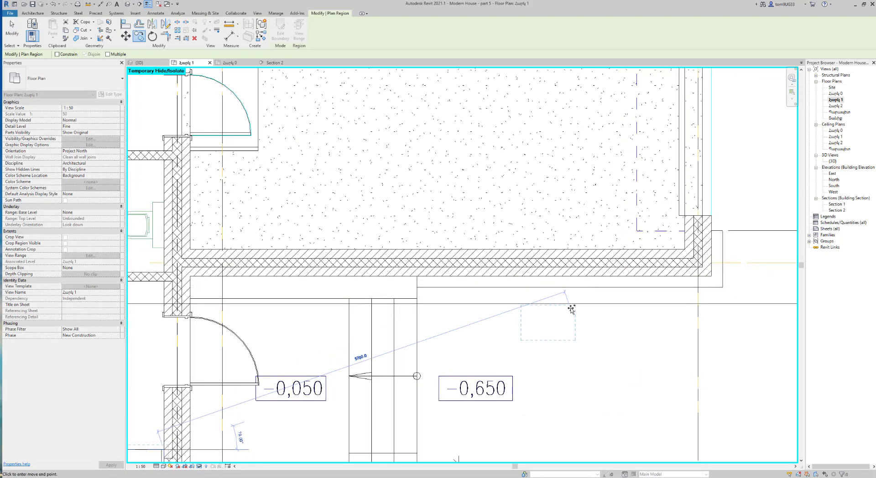
click(609, 261)
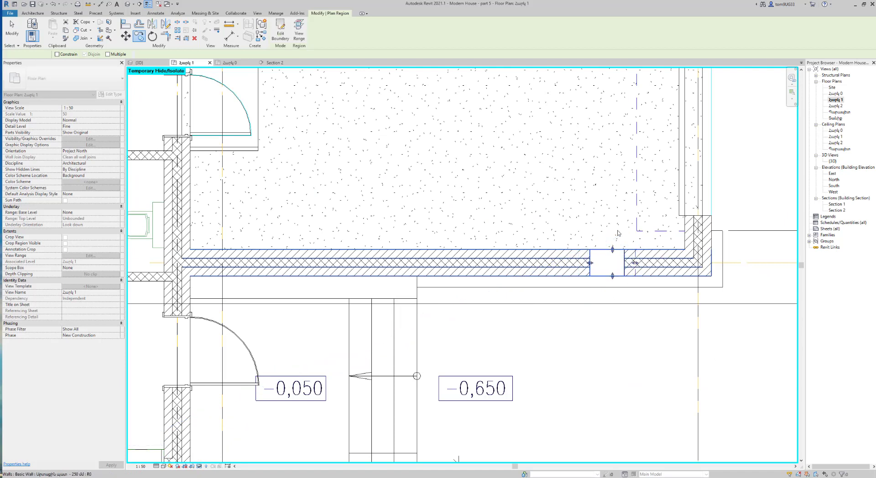
click(609, 275)
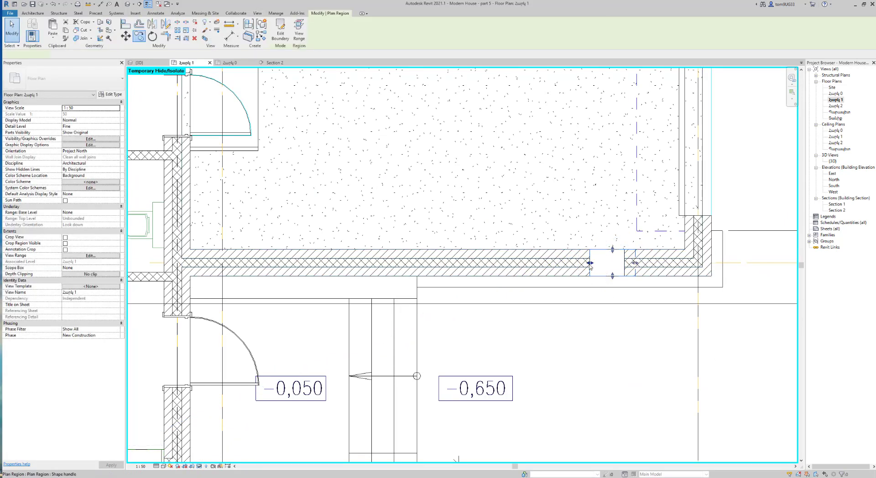
drag(457, 261, 490, 260)
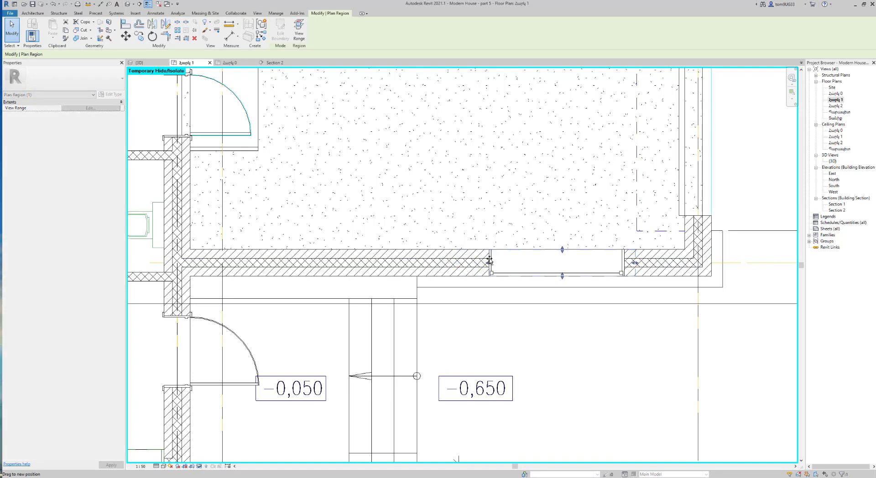
scroll(540, 268, up, 2)
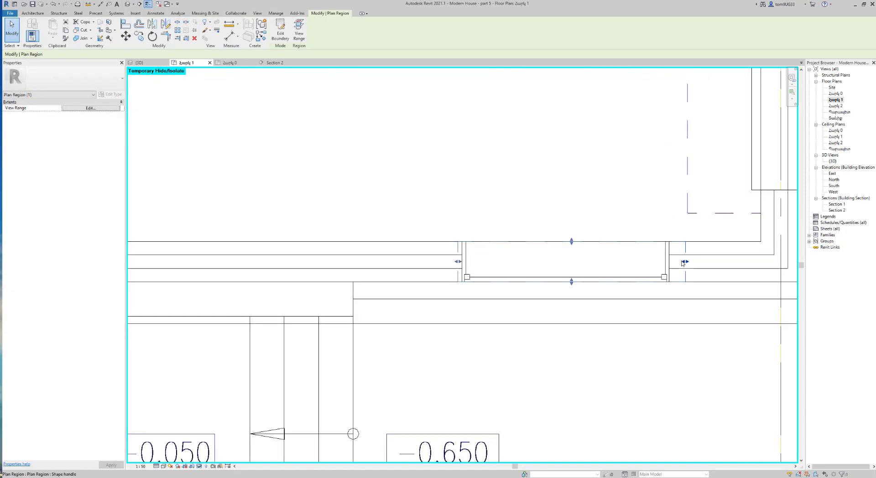
key(Escape)
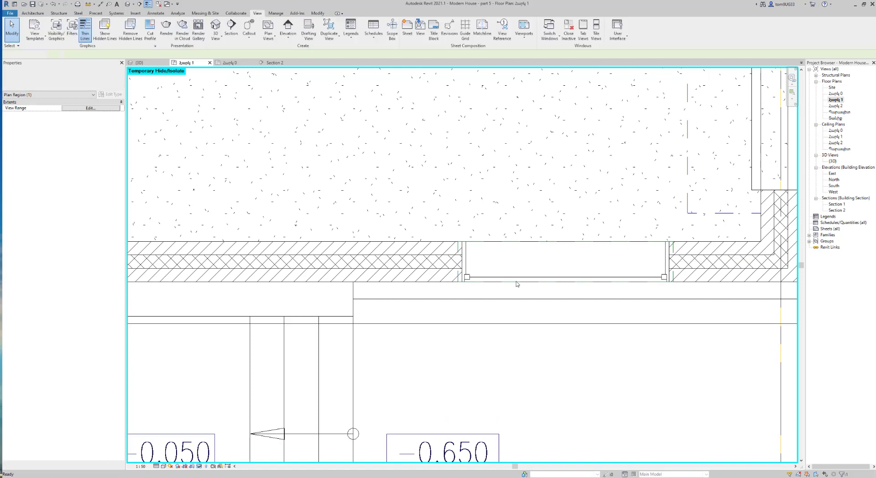
scroll(511, 291, down, 3)
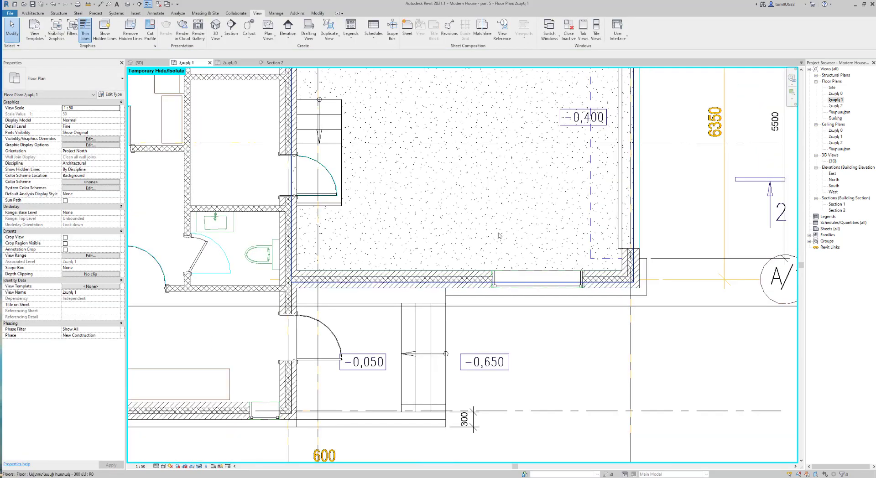
scroll(536, 277, down, 2)
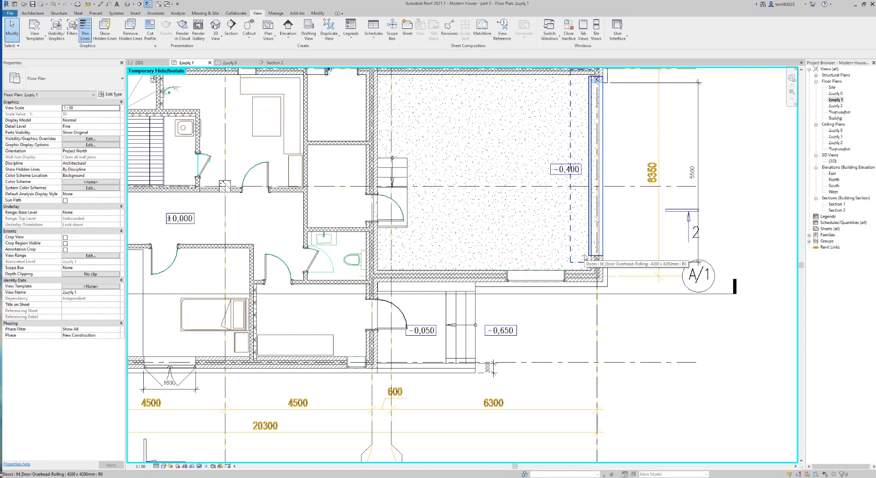
scroll(552, 289, down, 2)
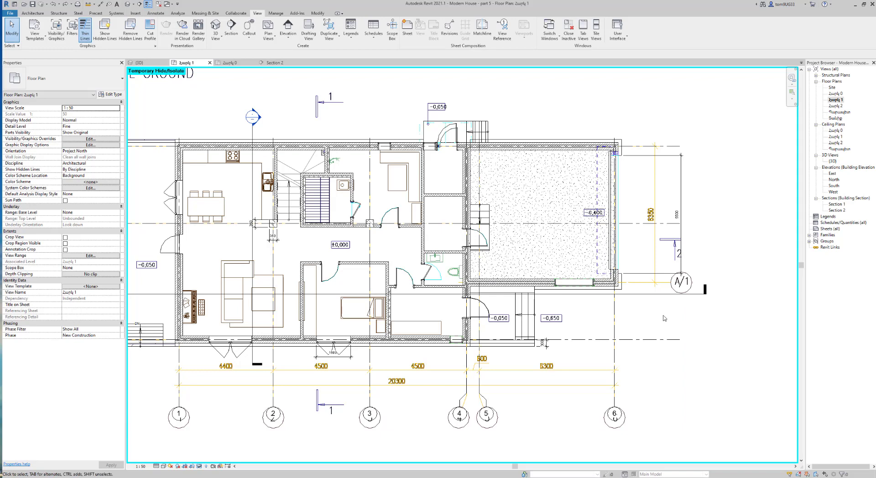
key(ctrl+Tab)
Select the concrete beam beneath the middle slab in 3D and orbit around it.
scroll(508, 360, up, 1)
scroll(508, 336, up, 2)
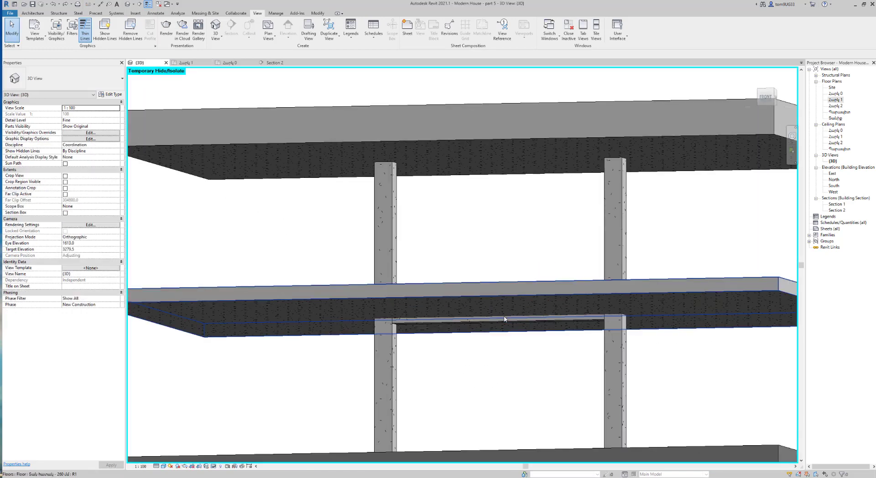
key(Tab)
click(504, 319)
shift+middle_drag(504, 319, 520, 354)
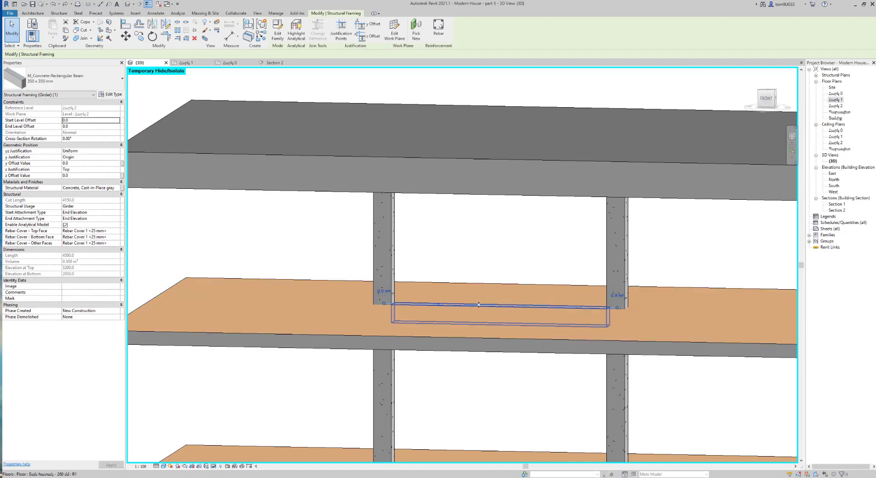
mouse_move(465, 368)
shift+middle_down()
mouse_move(516, 333)
mouse_move(469, 328)
shift+middle_up()
shift+middle_drag(410, 346, 439, 360)
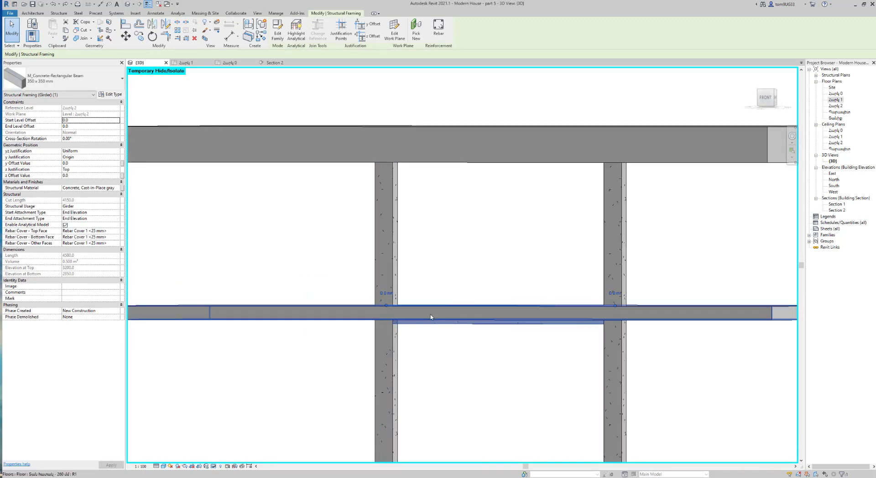
click(514, 287)
shift+middle_drag(514, 287, 493, 314)
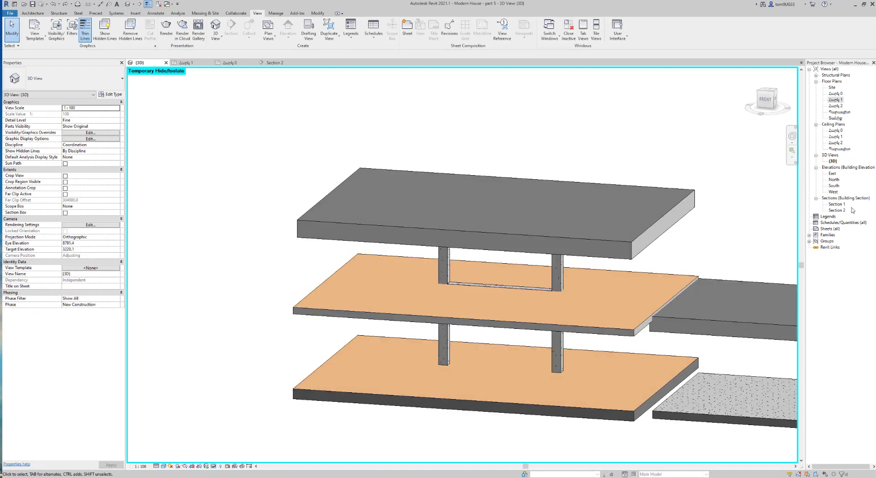
Zoom in on the beam and middle floor slab in Section 2.
double_click(837, 210)
middle_drag(518, 288, 510, 316)
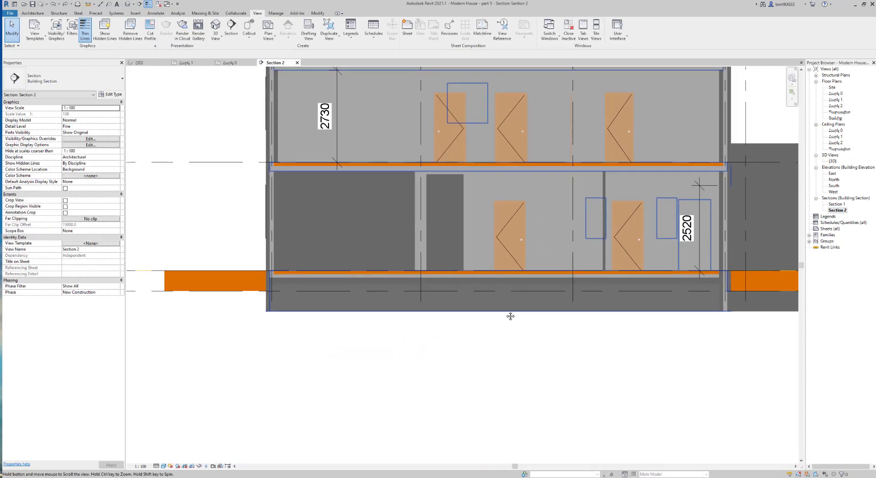
scroll(439, 170, up, 3)
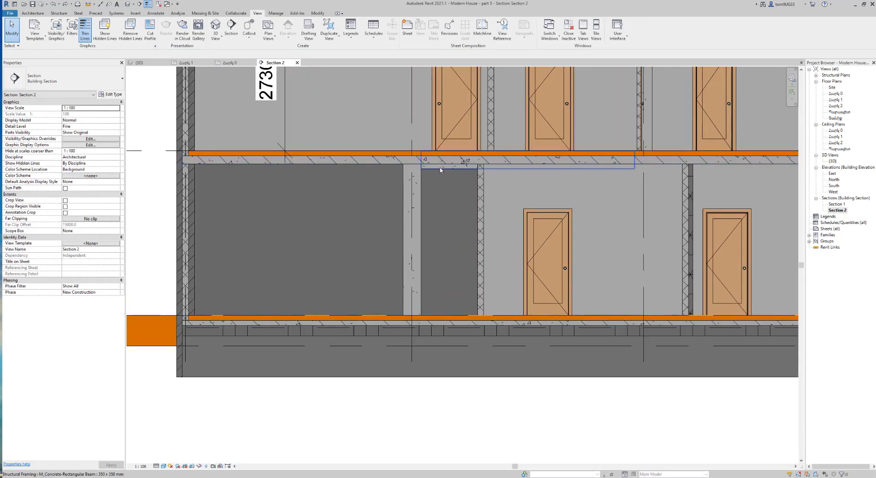
click(440, 169)
middle_drag(440, 170, 434, 224)
scroll(433, 225, up, 5)
scroll(440, 225, up, 1)
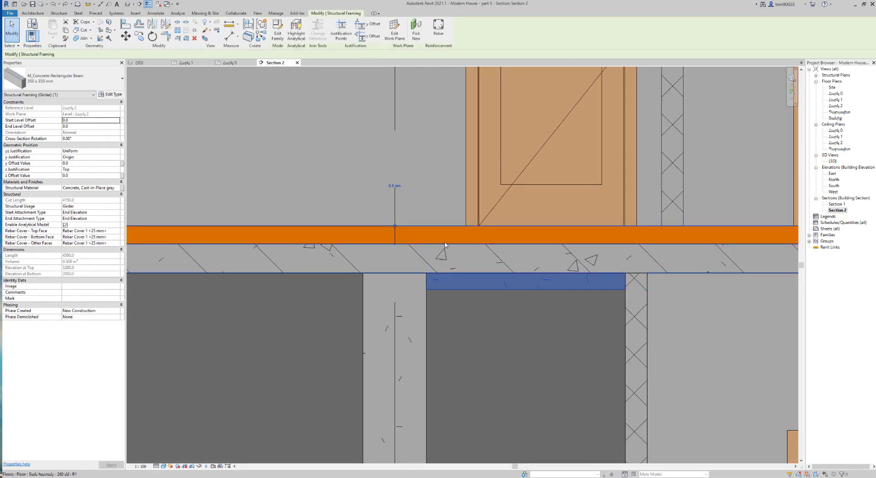
key(d)
key(i)
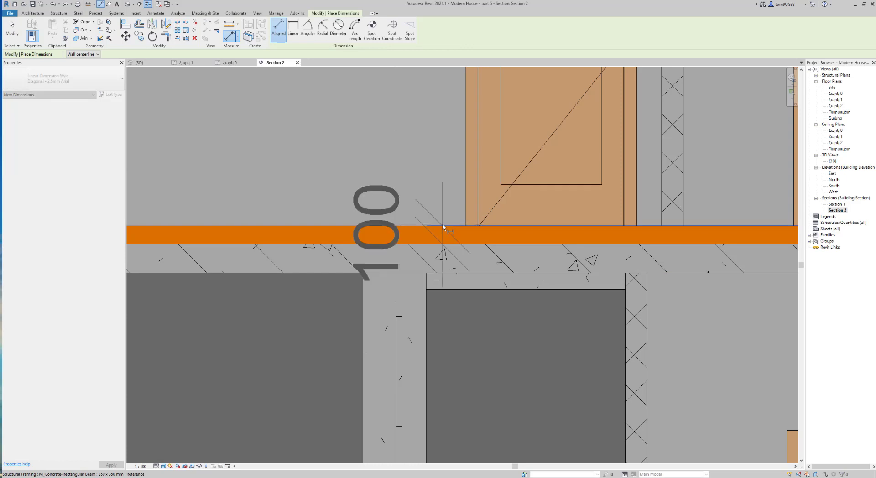
key(Escape)
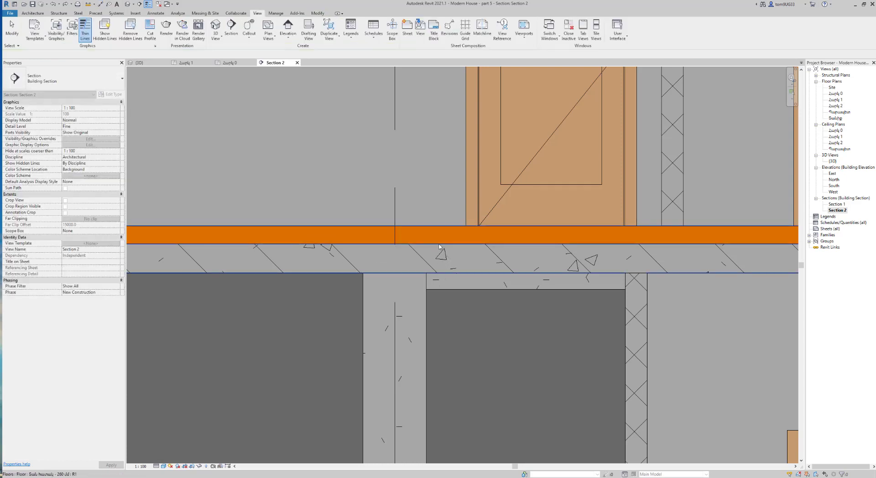
click(439, 247)
Back in the 3D view, select the 350 x 350 beam under the middle slab.
key(ctrl+Tab)
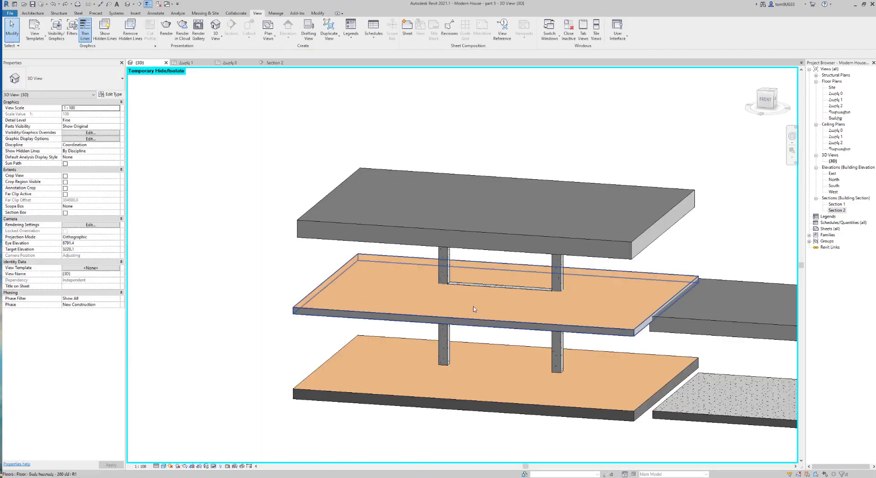
shift+middle_drag(474, 309, 498, 259)
scroll(495, 316, up, 5)
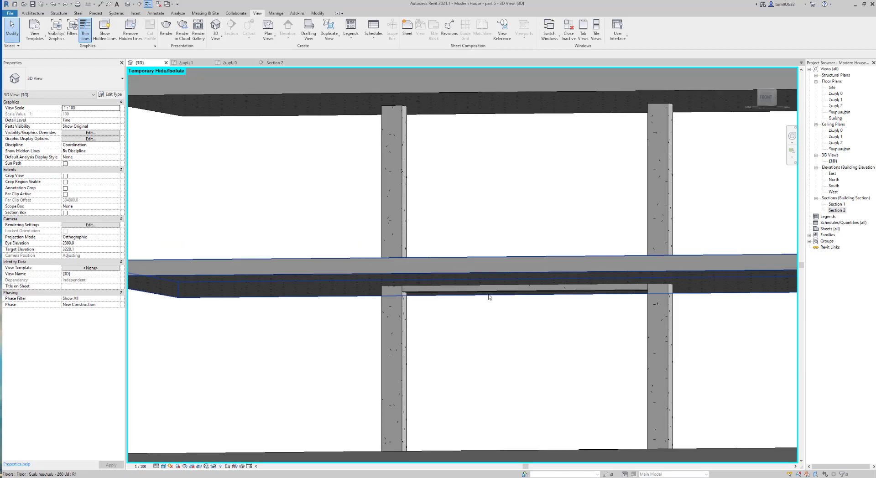
click(489, 291)
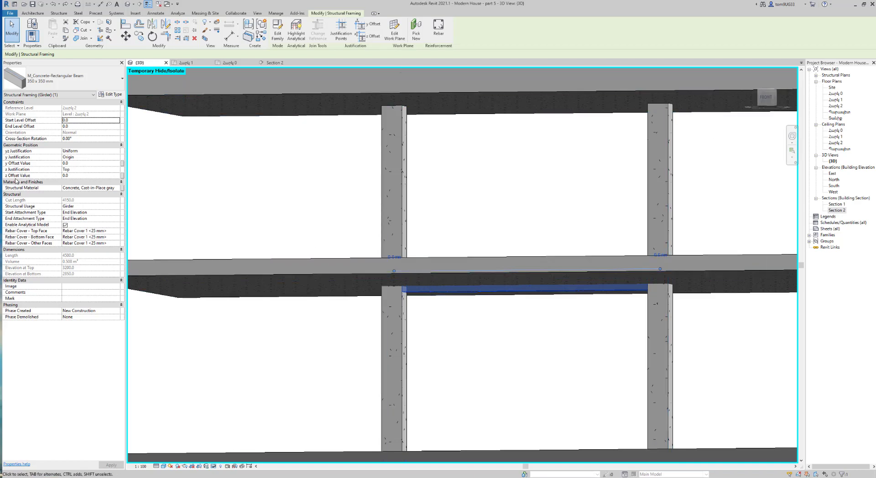
Give the beam a z offset value of -100 and check the lowered beam in 3D.
click(86, 175)
text(-)
text(10)
key(Return)
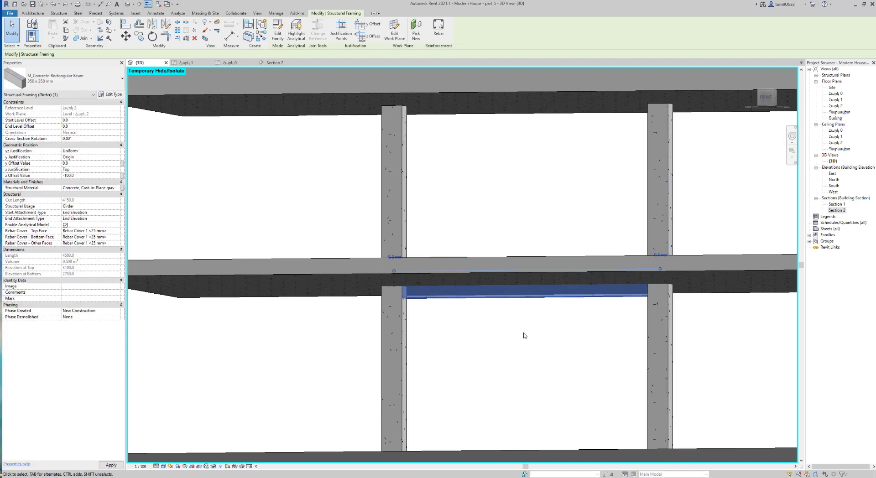
mouse_move(524, 335)
shift+middle_down()
mouse_move(467, 314)
mouse_move(475, 338)
shift+middle_up()
click(482, 332)
scroll(482, 332, up, 3)
scroll(469, 330, up, 3)
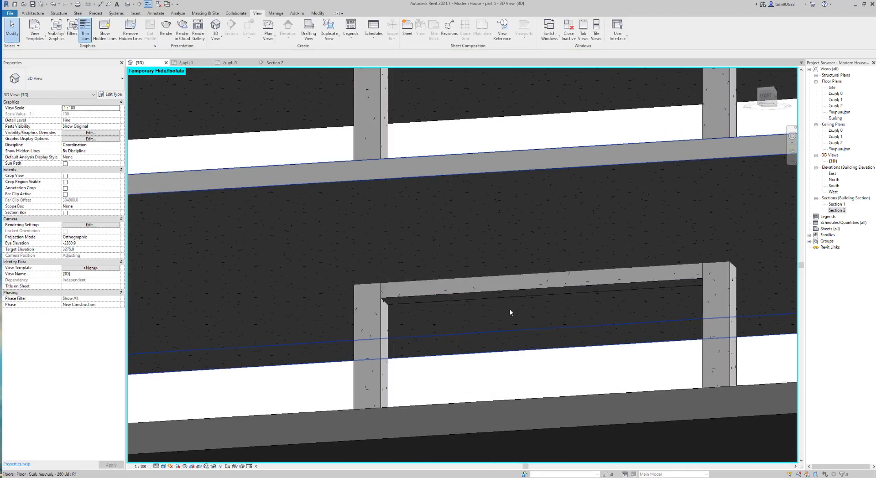
scroll(509, 313, down, 2)
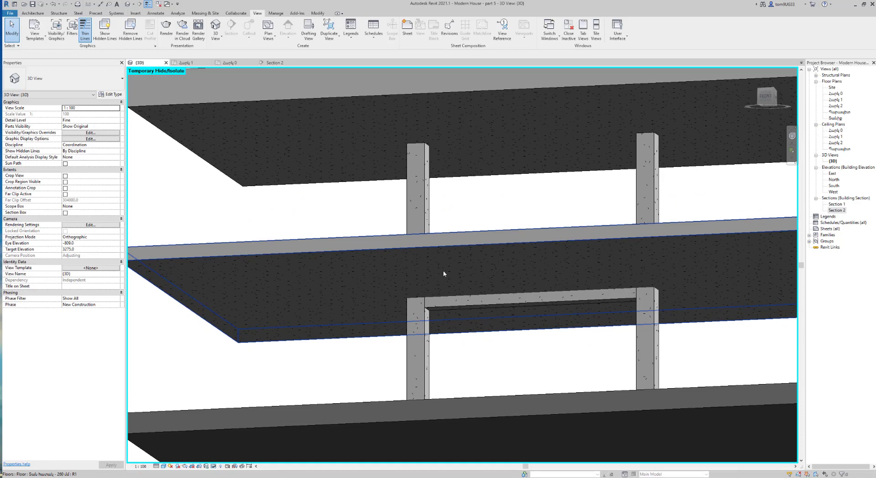
Start Join Geometry (JG), then open the Section 2 view from the Project Browser.
key(j)
key(g)
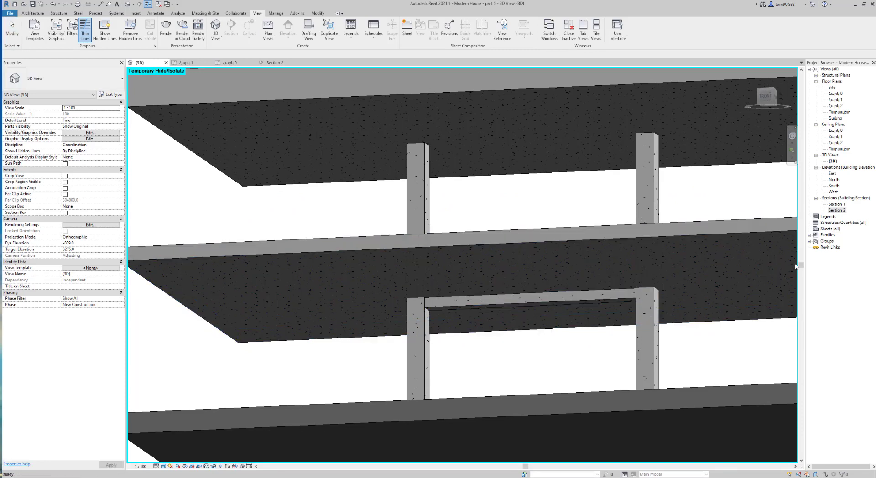
click(835, 210)
double_click(834, 211)
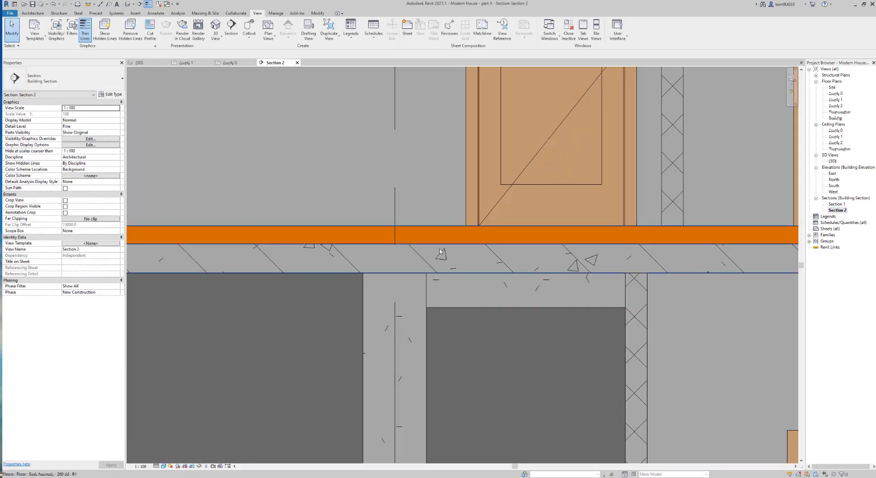
On the Հարկ 1 plan, drag the Section 1 cut line to the right.
double_click(838, 101)
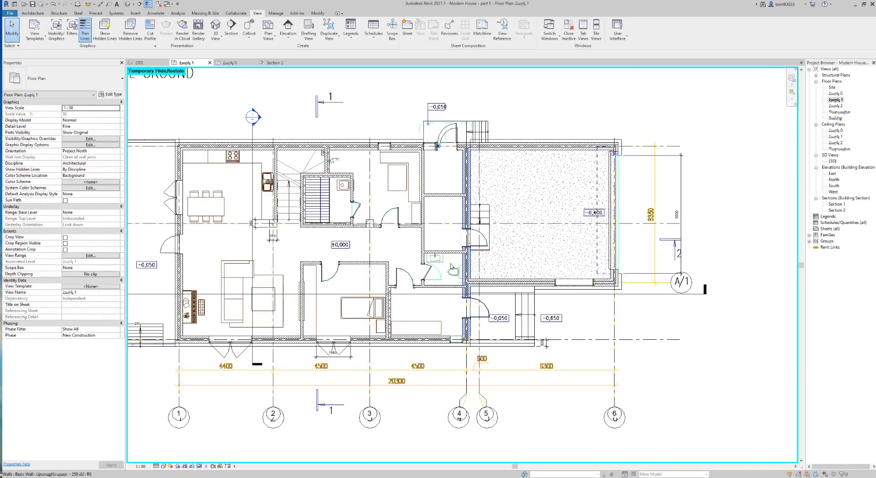
scroll(401, 183, up, 1)
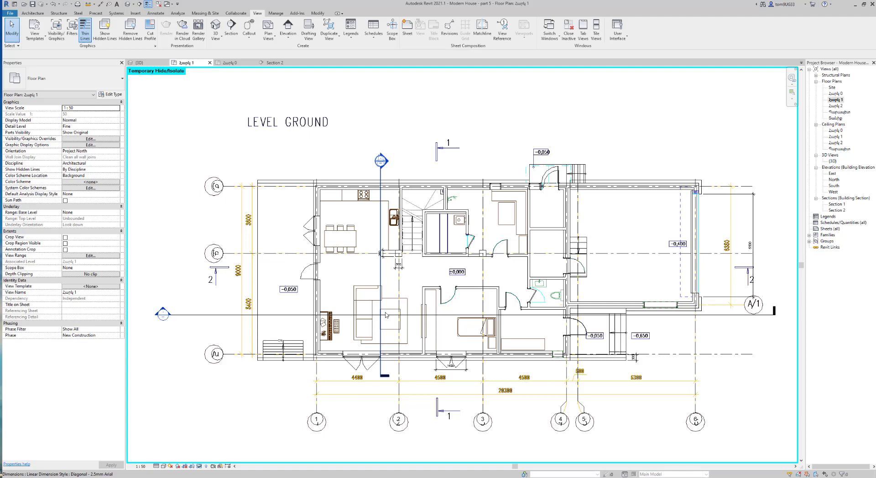
click(380, 272)
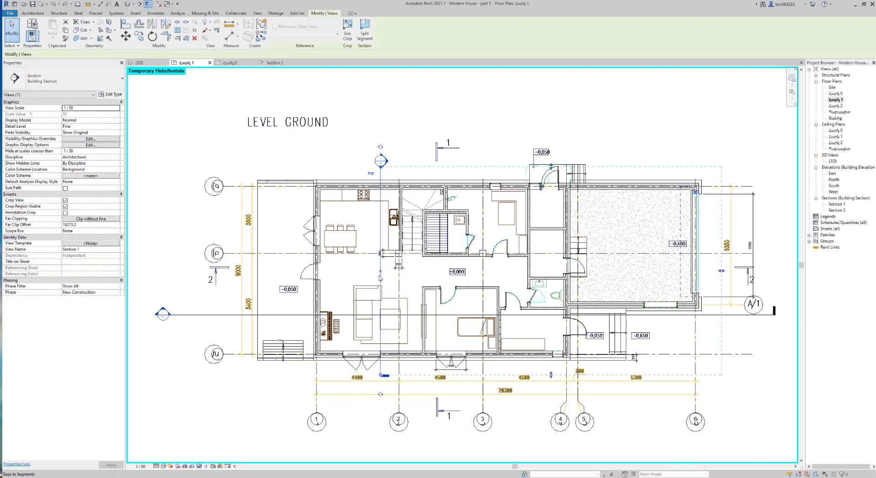
drag(381, 277, 414, 275)
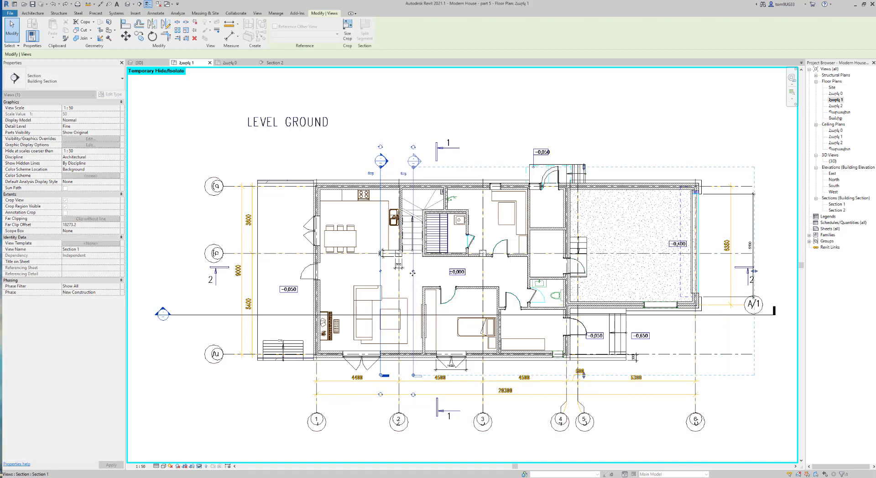
Review the new cut in Section 1, then return to the Հարկ 1 plan.
double_click(446, 160)
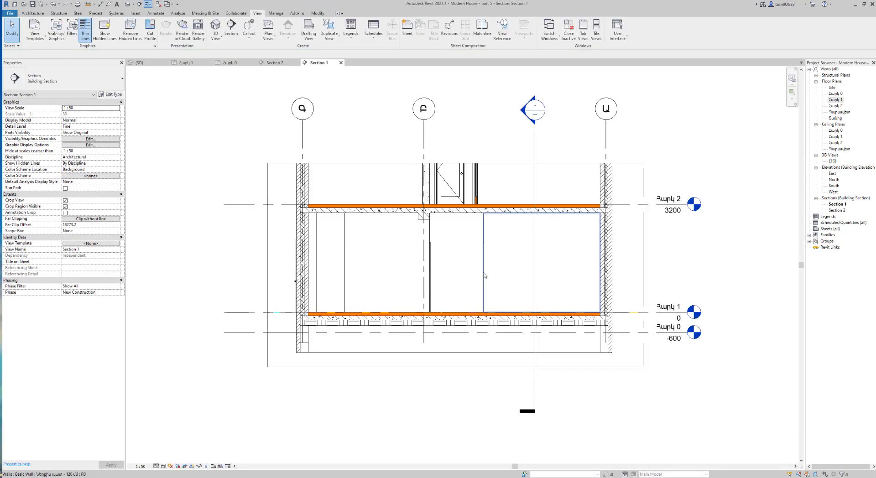
scroll(409, 211, up, 3)
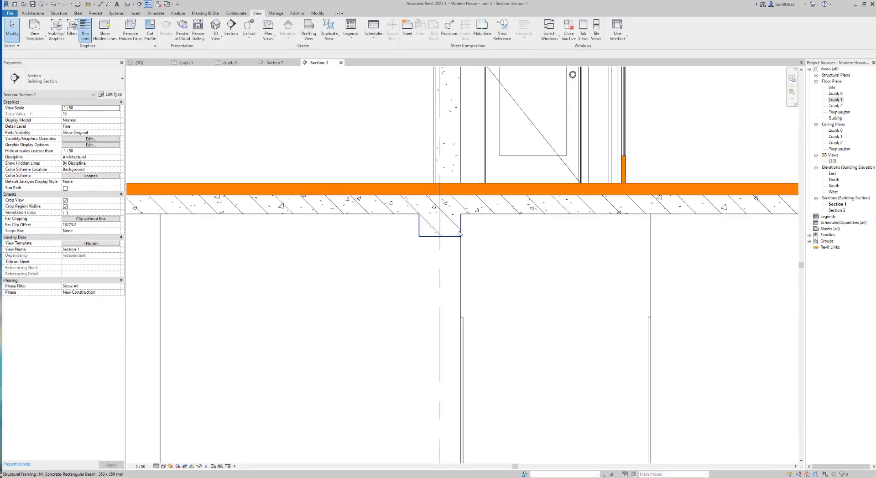
scroll(469, 256, down, 2)
scroll(524, 255, down, 1)
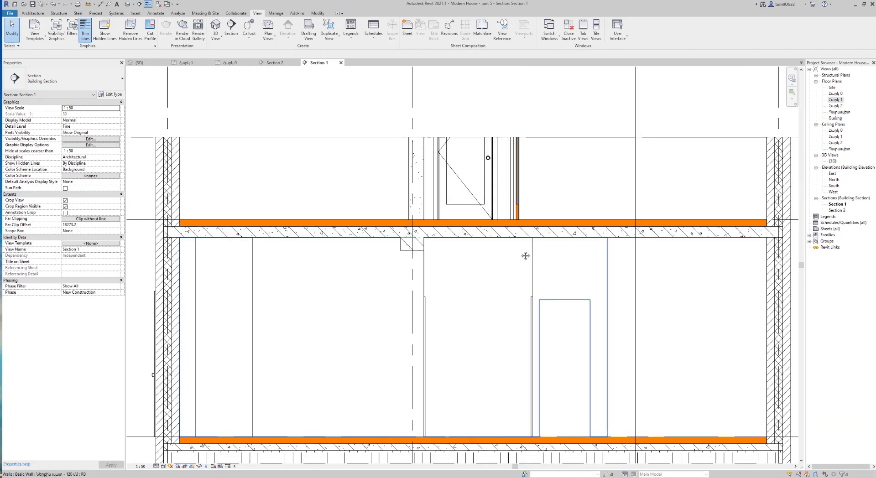
double_click(834, 100)
Reset Temporary Hide/Isolate (HR) on Հարկ 1 and dismiss the view menu without duplicating.
scroll(411, 257, up, 3)
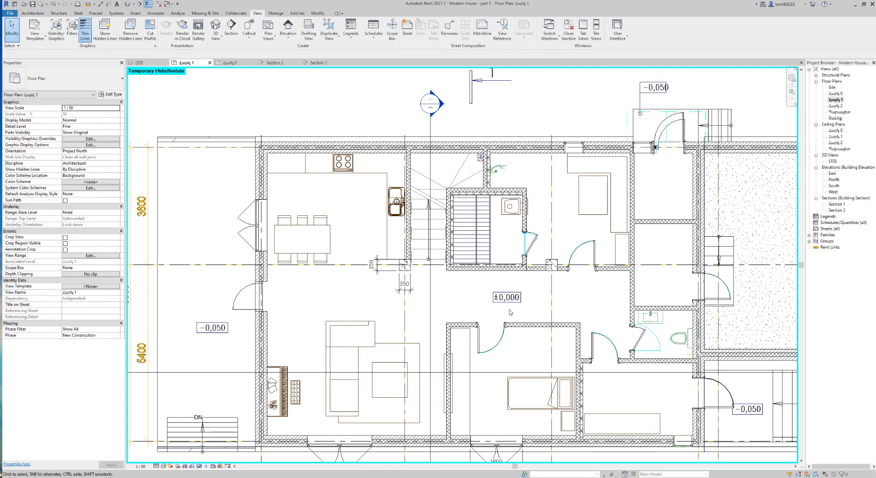
key(h)
key(r)
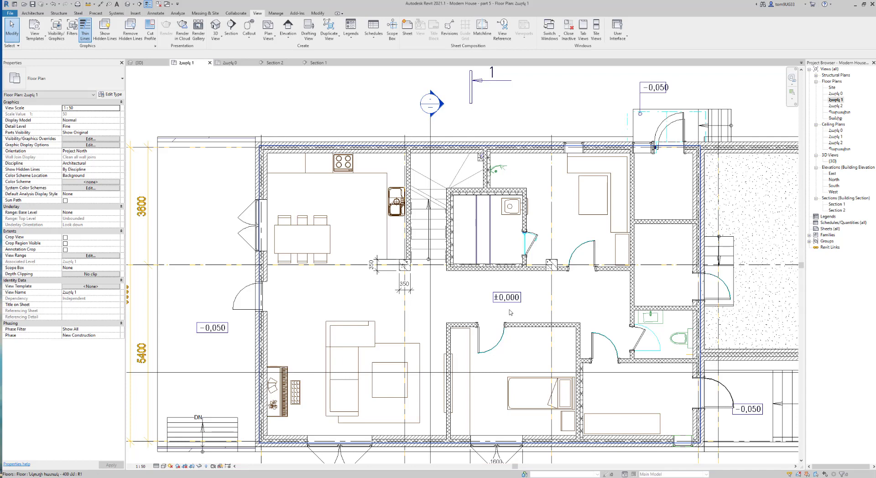
right_click(839, 100)
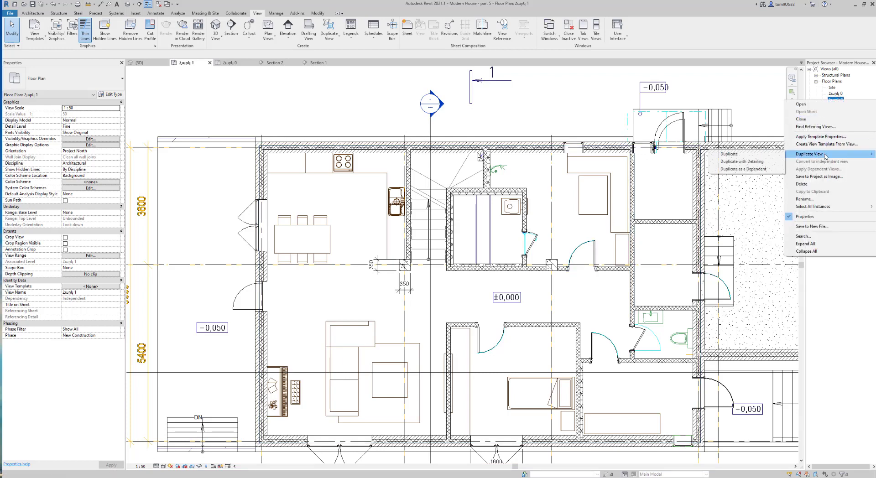
mouse_move(814, 154)
key(Escape)
key(Escape)
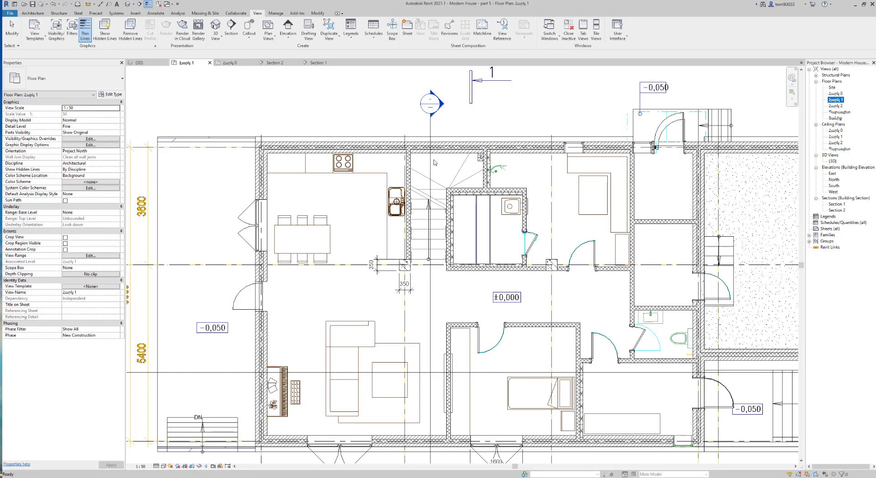
Open Visibility/Graphics overrides for Հարկ 1 and scroll down to Structural Framing.
key(v)
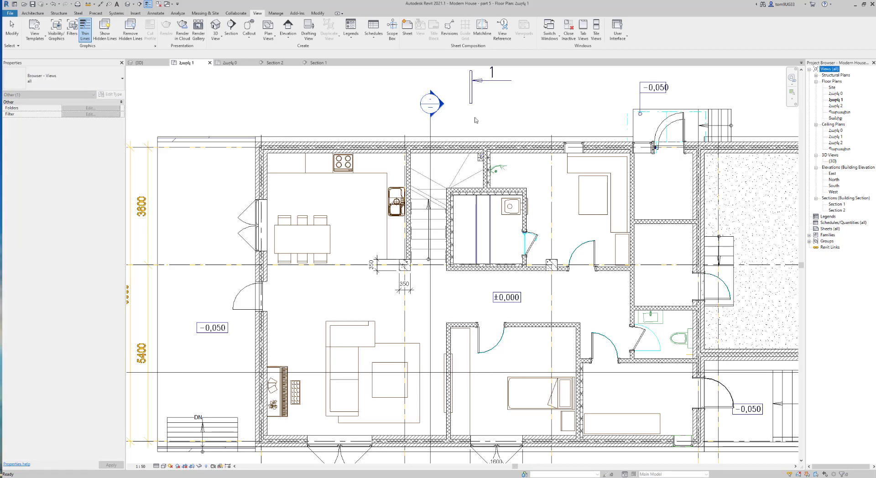
click(352, 101)
key(v)
key(v)
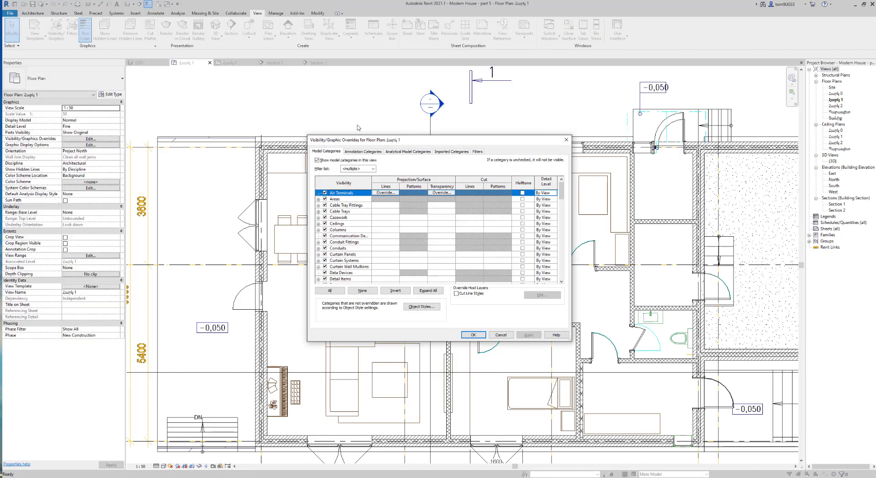
scroll(337, 244, down, 3)
scroll(342, 235, down, 3)
scroll(344, 232, down, 3)
scroll(346, 230, down, 3)
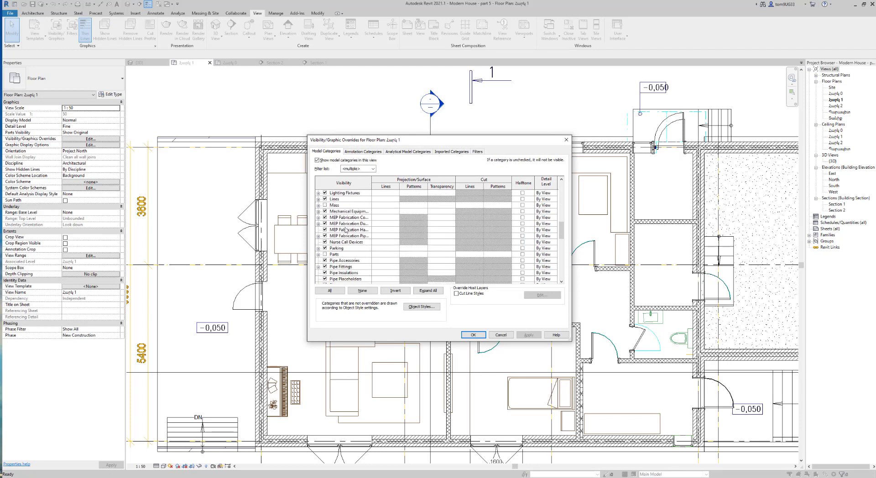
scroll(346, 230, down, 1)
scroll(349, 232, down, 1)
scroll(351, 235, down, 1)
scroll(356, 240, down, 2)
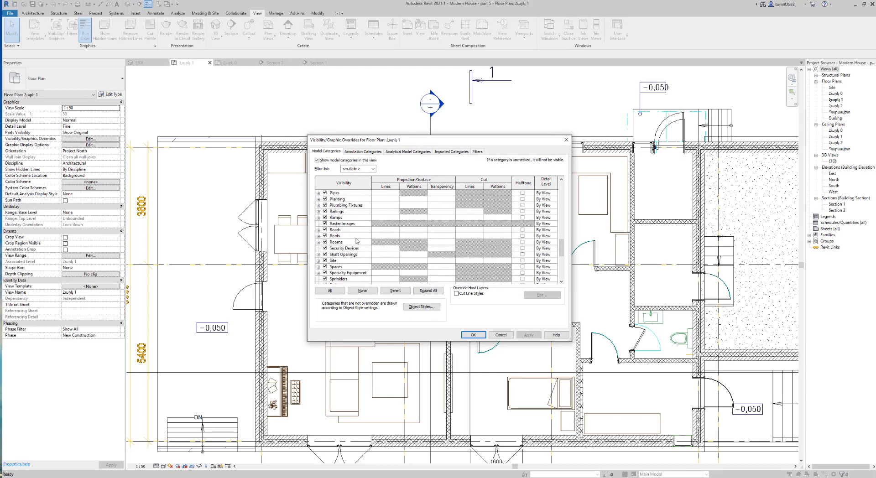
scroll(356, 240, down, 2)
scroll(352, 226, down, 1)
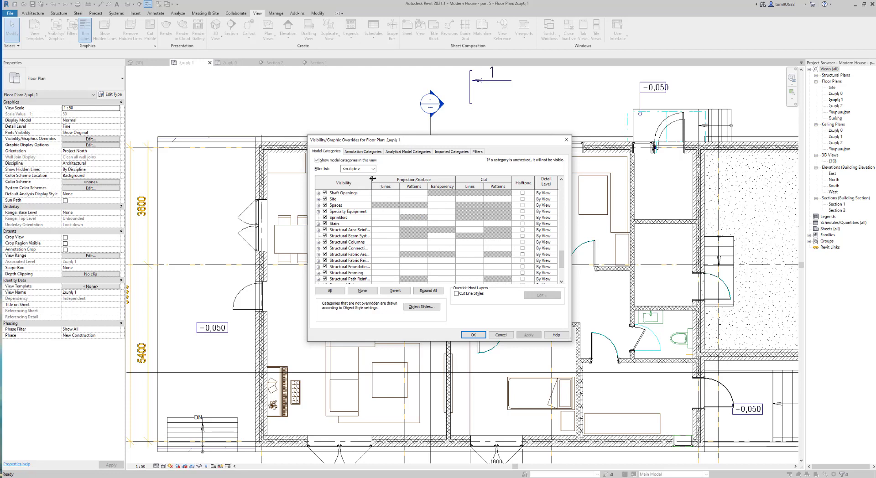
drag(372, 178, 401, 179)
scroll(377, 221, down, 1)
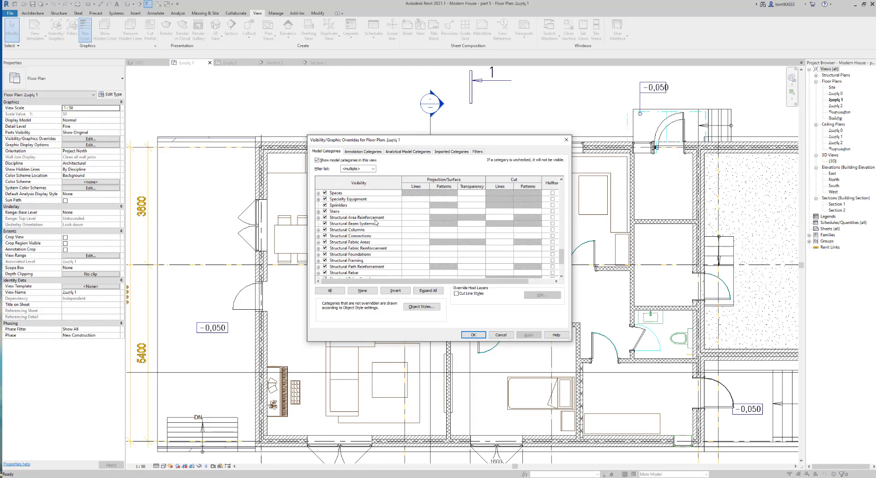
Turn on the Structural Framing Location Lines subcategory and confirm with Apply and OK.
click(365, 261)
click(317, 261)
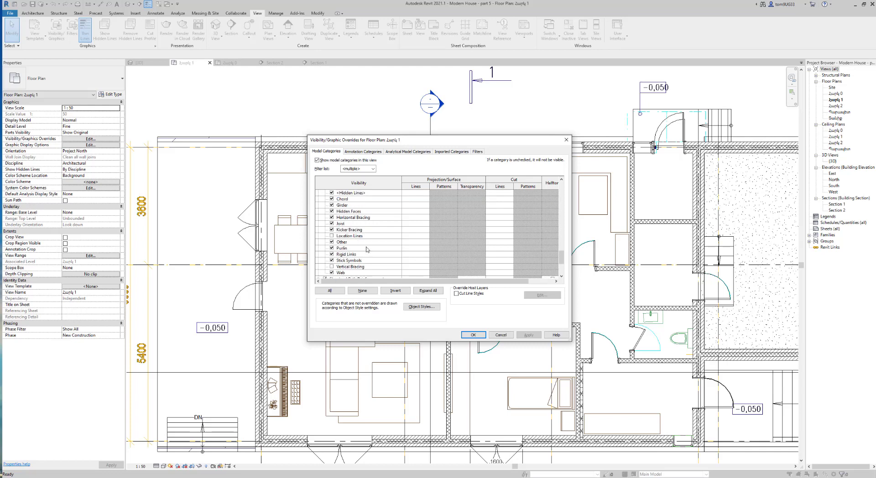
scroll(366, 251, up, 1)
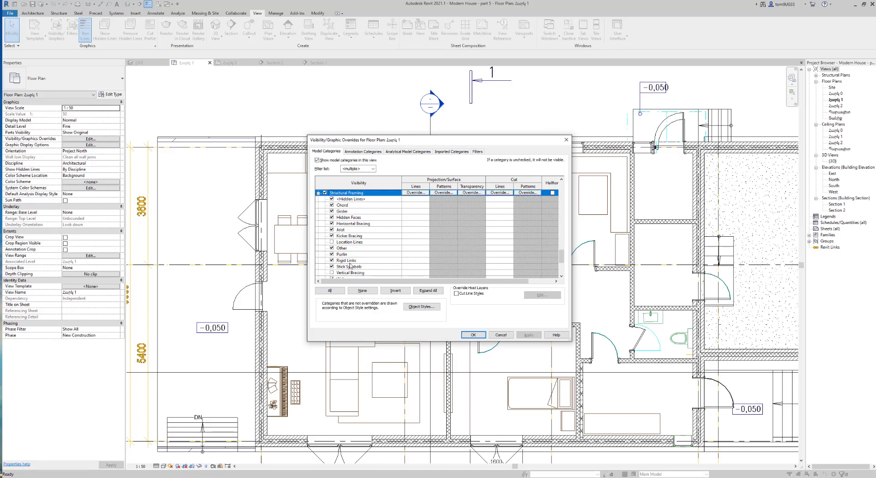
click(332, 242)
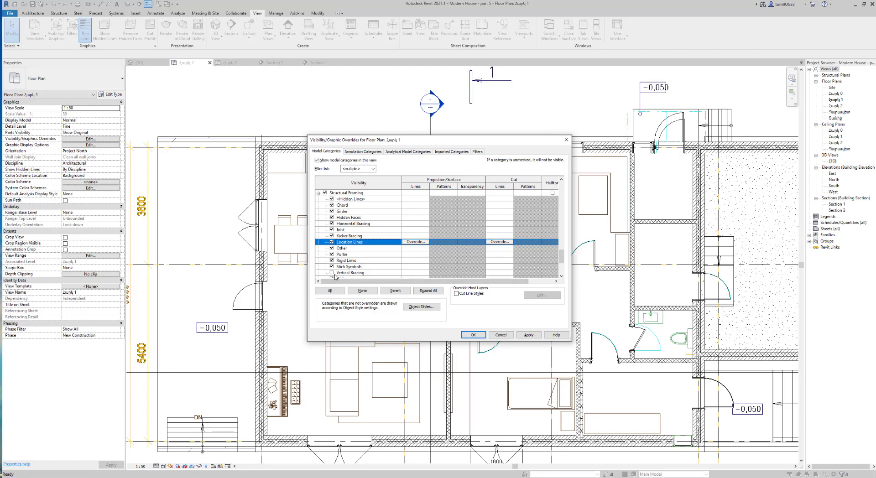
click(529, 335)
click(473, 335)
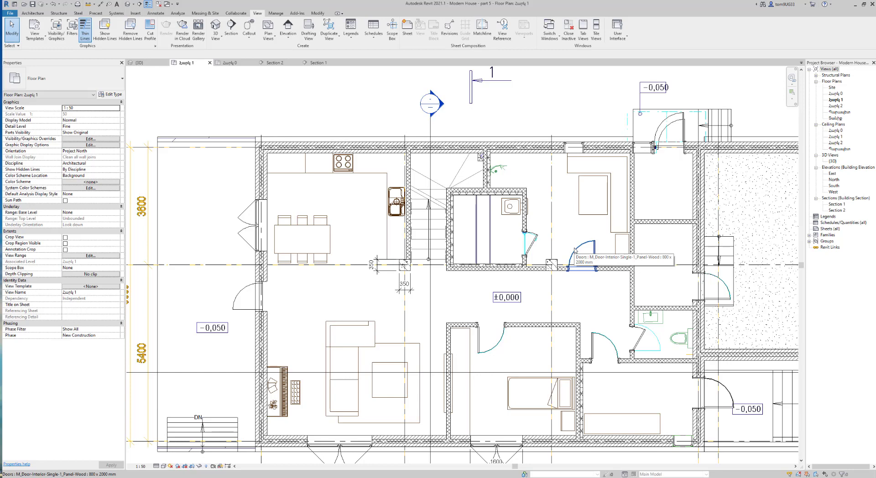
In the 3D view, select the beam under the middle floor slab.
key(ctrl+Tab)
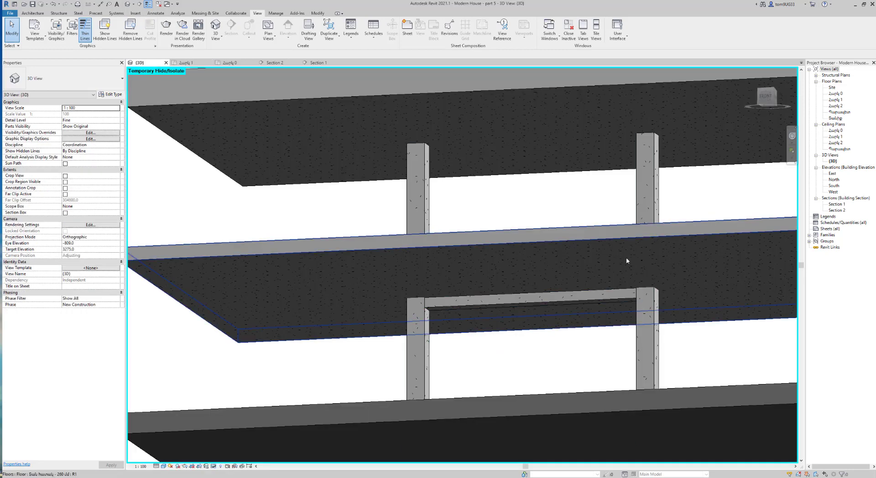
click(562, 305)
mouse_move(563, 305)
shift+middle_down()
mouse_move(590, 362)
mouse_move(570, 363)
mouse_move(578, 348)
shift+middle_up()
scroll(577, 347, down, 3)
click(335, 354)
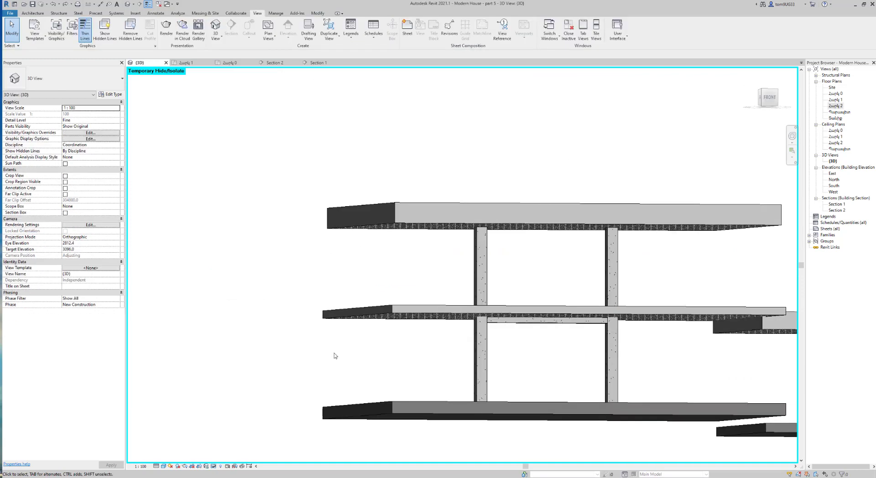
click(520, 322)
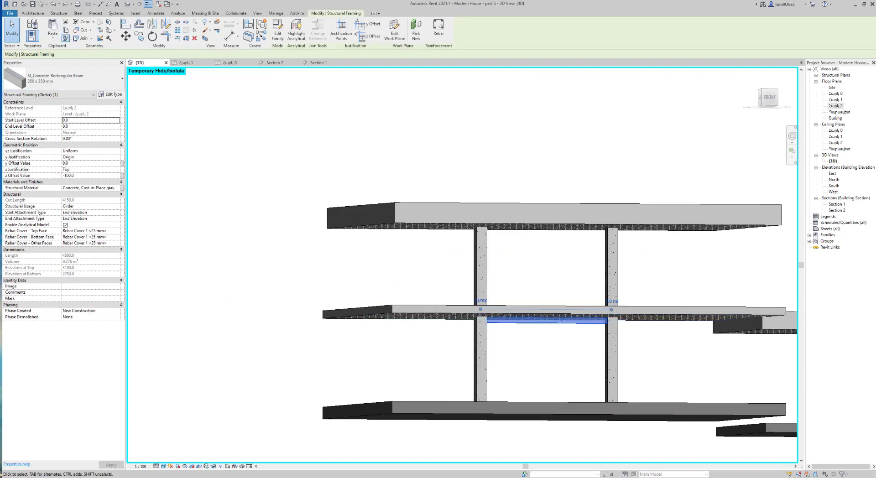
Copy the beam, paste it aligned to the Տանիք level, and set Wireframe style.
click(66, 31)
click(53, 39)
click(27, 64)
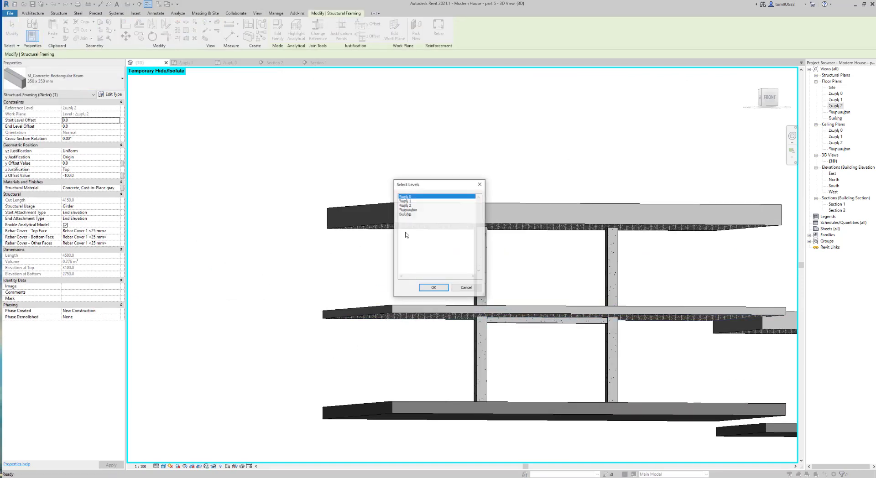
click(410, 214)
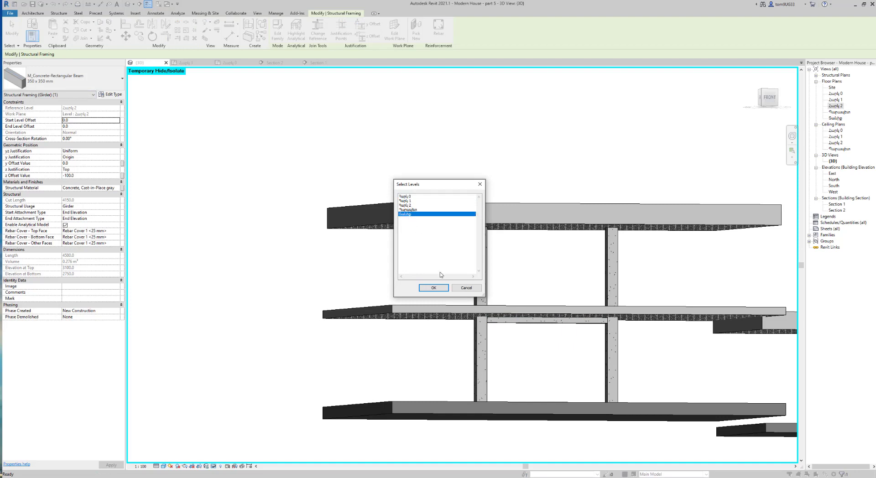
click(433, 287)
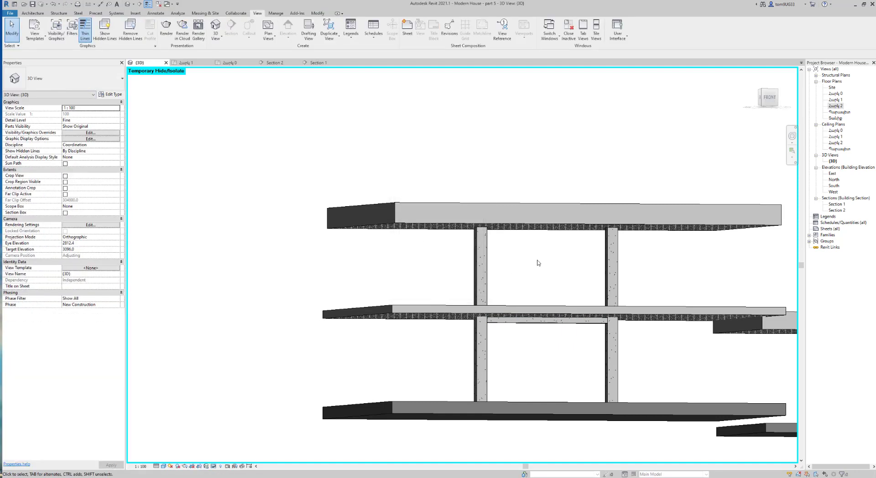
key(w)
key(f)
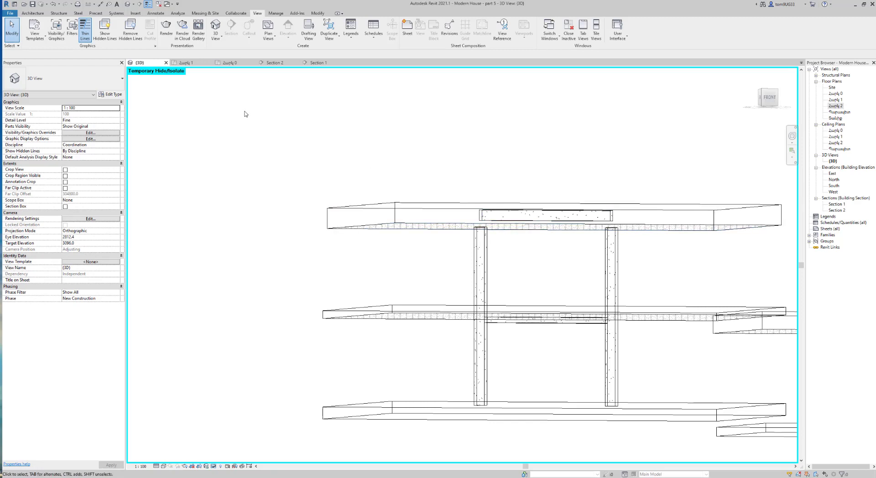
In Section 1, drag the crop region's top upward to include the upper storeys.
click(274, 62)
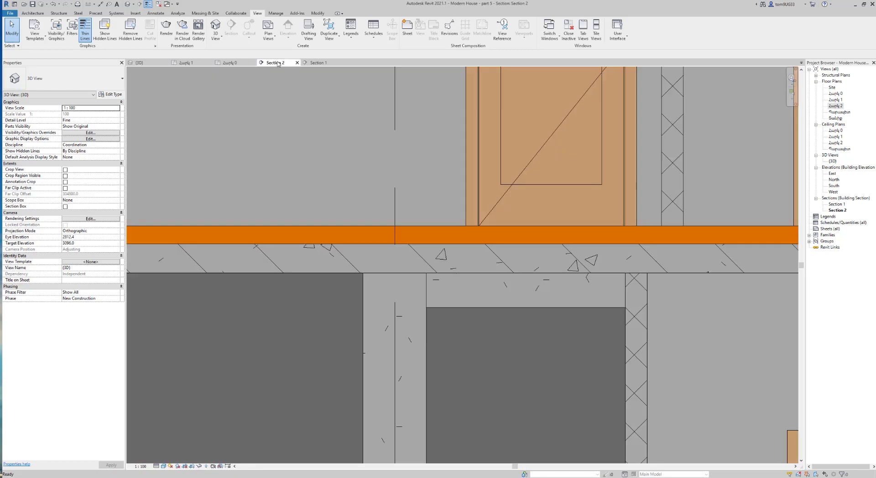
click(320, 64)
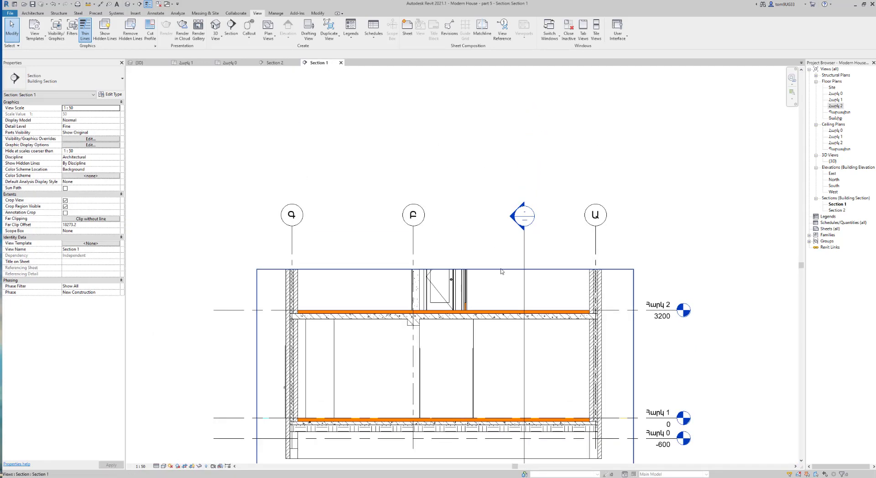
click(633, 320)
scroll(433, 323, down, 3)
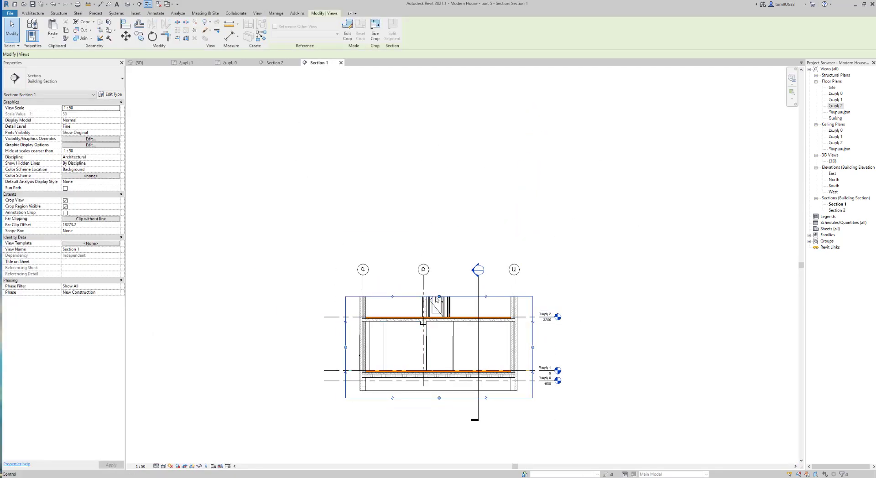
drag(439, 297, 439, 203)
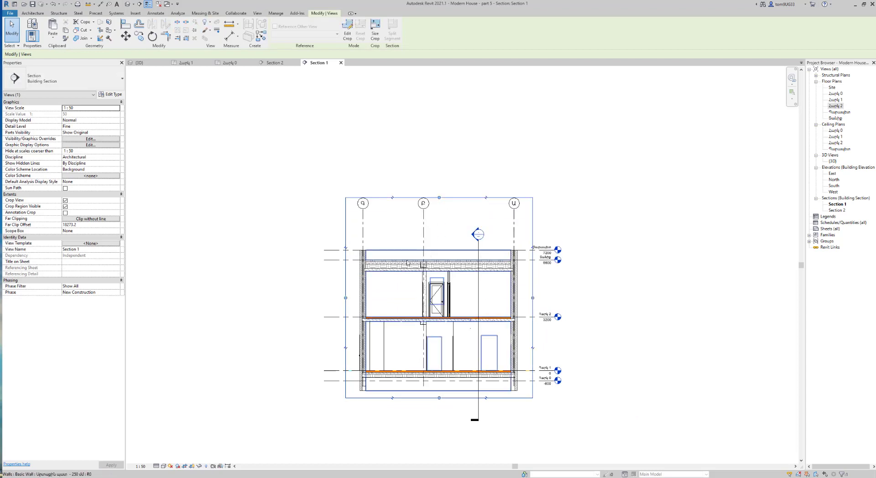
scroll(439, 269, up, 4)
scroll(396, 261, up, 3)
scroll(396, 261, up, 1)
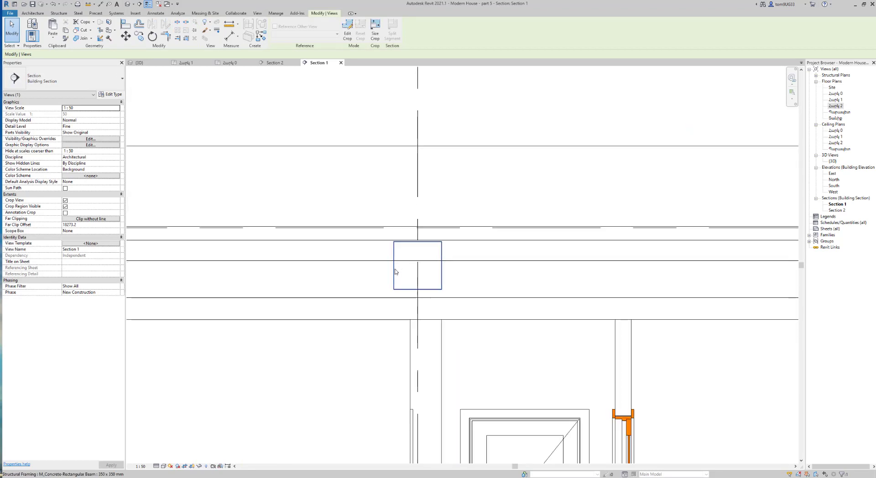
Select the concrete beam sitting at the upper floor slab.
click(396, 268)
scroll(456, 255, down, 4)
key(Escape)
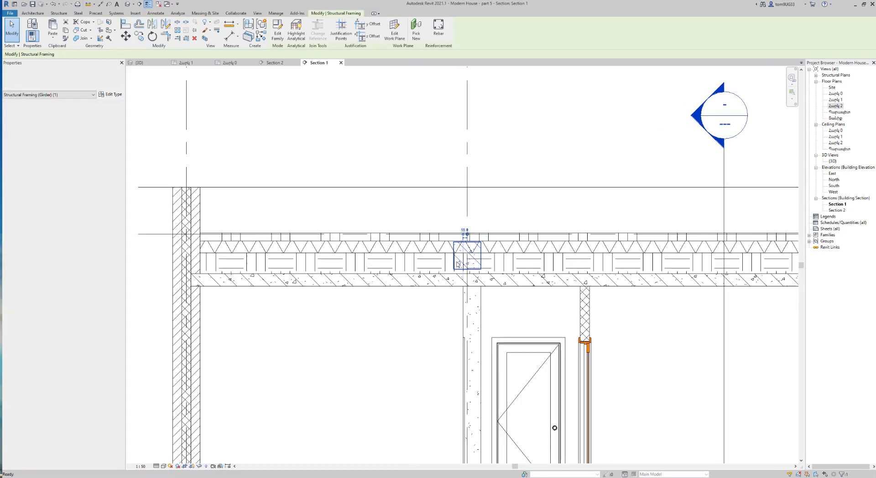
scroll(450, 283, up, 3)
scroll(447, 297, up, 1)
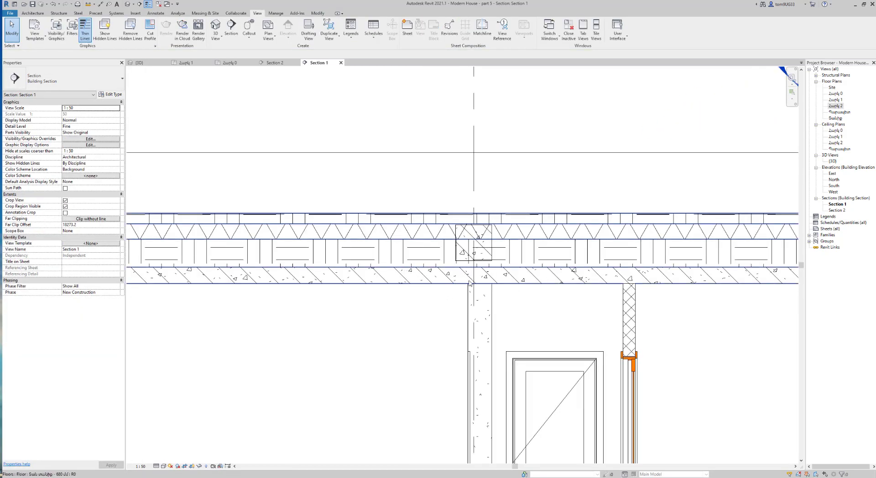
scroll(468, 282, down, 2)
scroll(507, 319, up, 1)
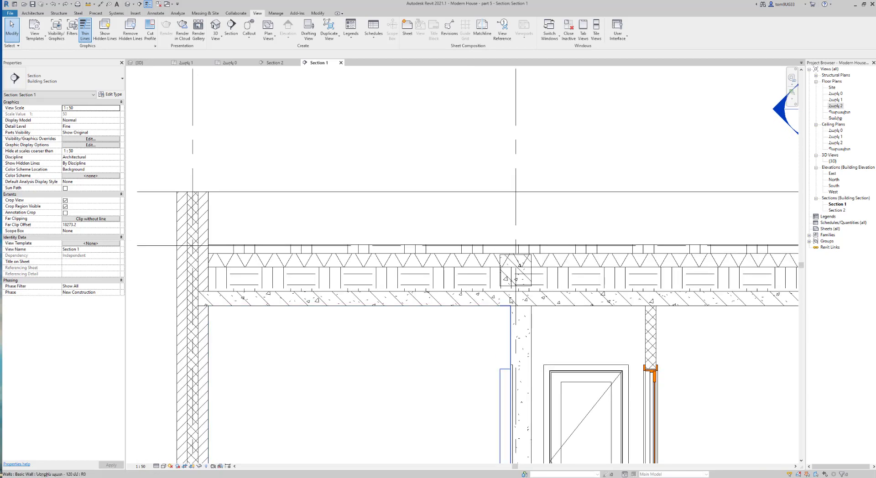
click(521, 277)
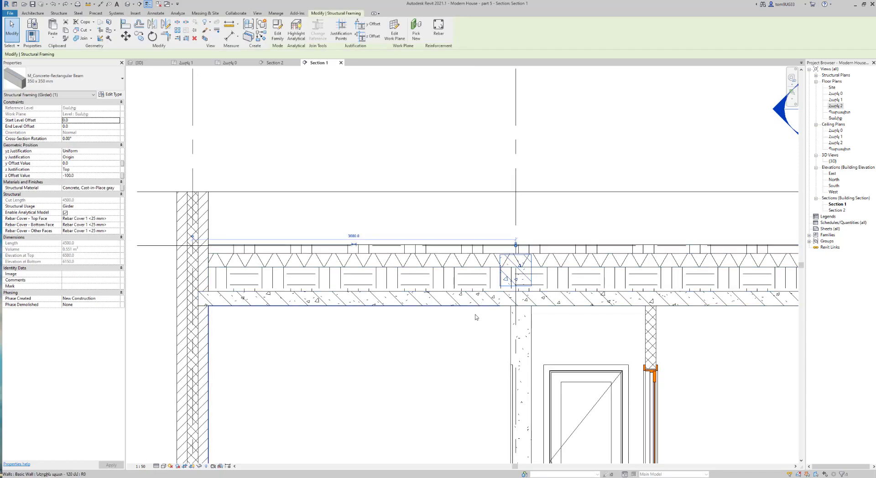
Move (MV) the beam down so it sits just below the floor slab.
key(m)
key(v)
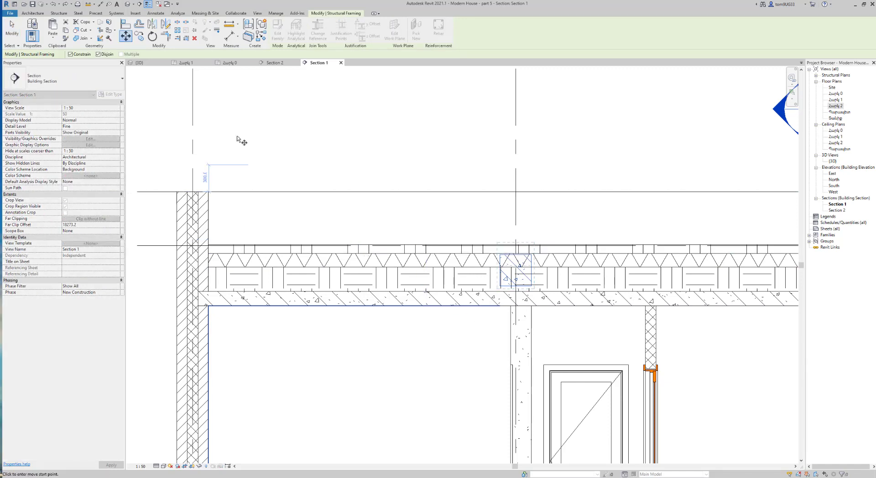
scroll(502, 252, up, 1)
scroll(500, 252, up, 2)
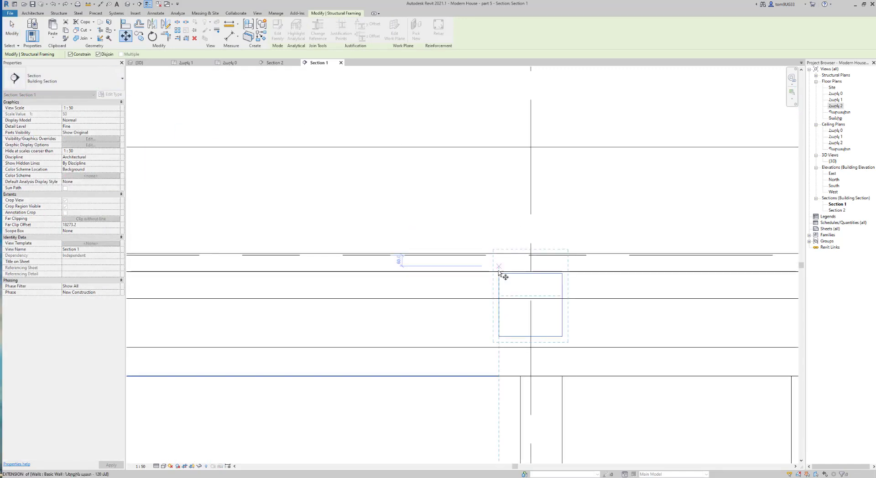
click(517, 272)
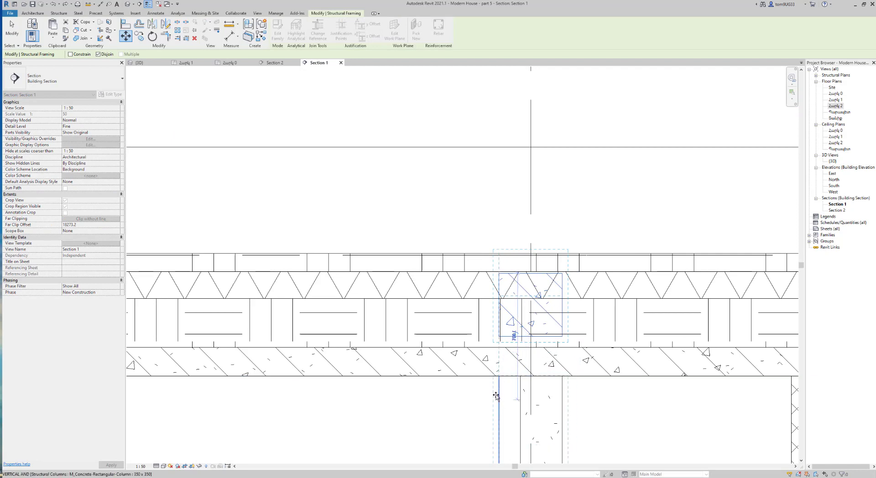
click(498, 348)
scroll(502, 347, down, 2)
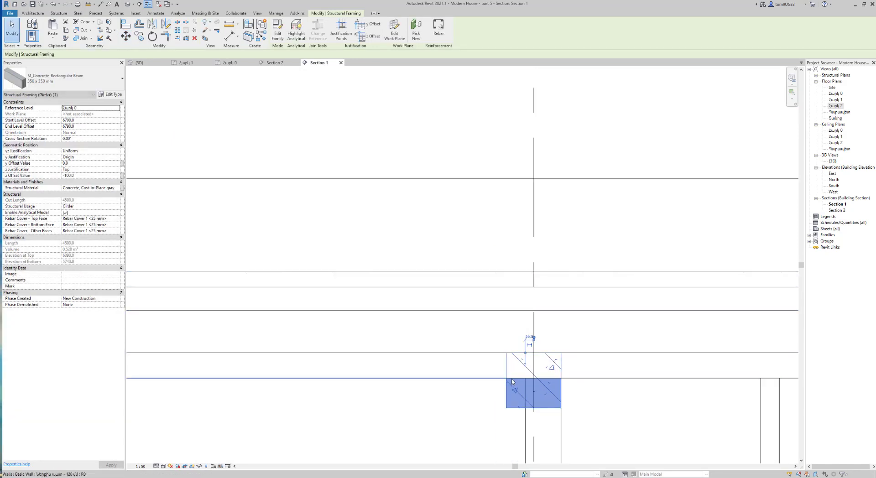
scroll(497, 337, down, 1)
key(Escape)
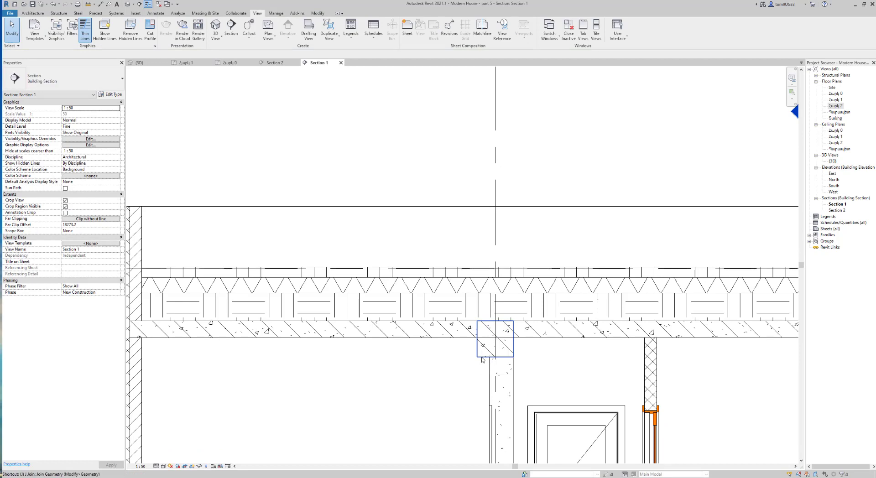
Start Join Geometry (JG) for the beam and floor, then pan the section view.
key(j)
key(g)
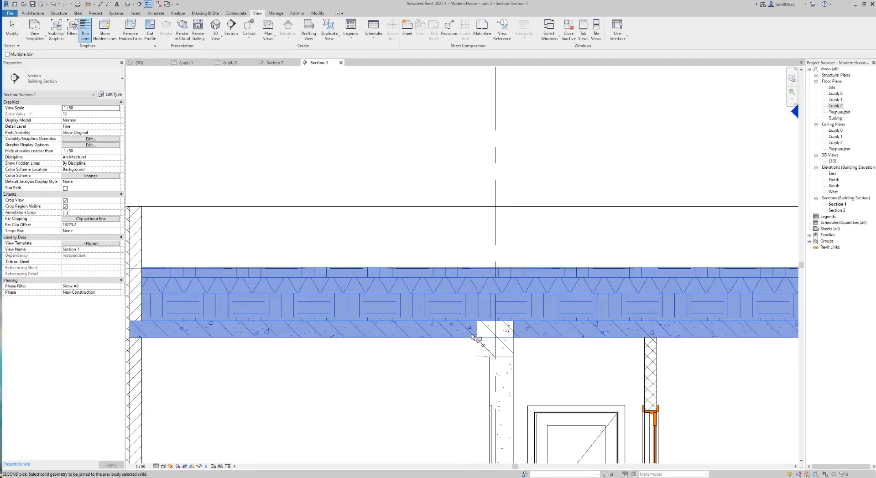
middle_drag(478, 341, 567, 379)
key(Escape)
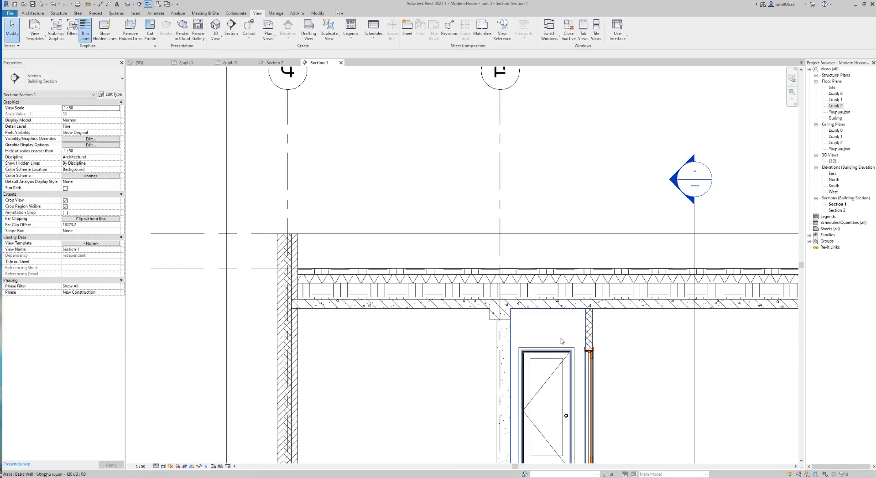
Return to the 3D view and orbit out to see all three floor slabs.
key(ctrl+Tab)
mouse_move(523, 301)
shift+middle_down()
mouse_move(600, 277)
mouse_move(588, 265)
mouse_move(655, 277)
mouse_move(454, 215)
shift+middle_up()
scroll(538, 296, up, 3)
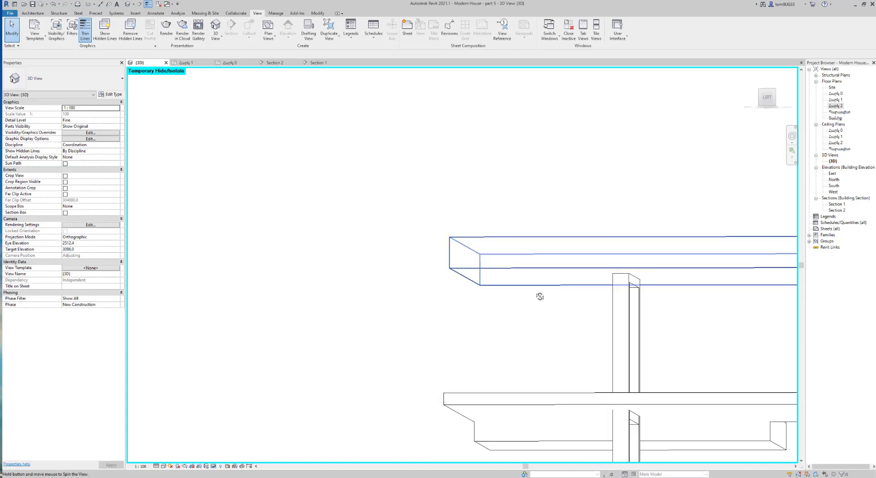
mouse_move(537, 296)
shift+middle_down()
mouse_move(641, 296)
mouse_move(639, 276)
shift+middle_up()
scroll(582, 322, down, 3)
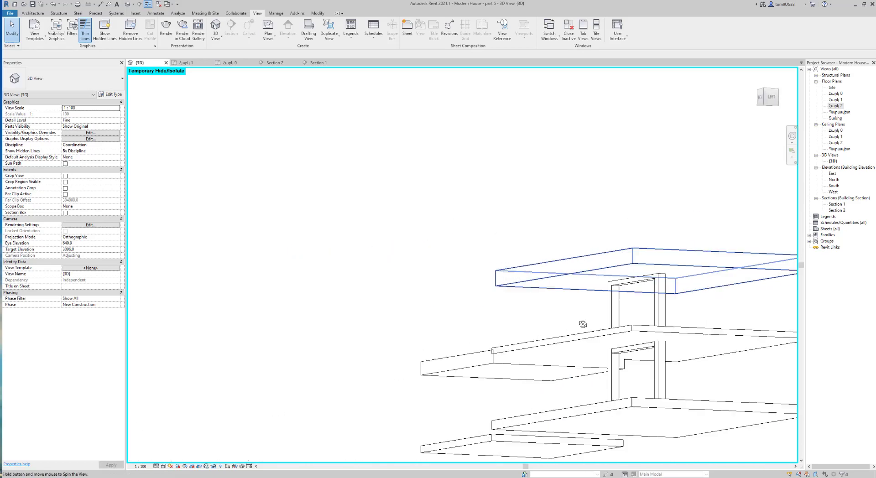
mouse_move(582, 322)
shift+middle_down()
mouse_move(628, 327)
mouse_move(553, 314)
shift+middle_up()
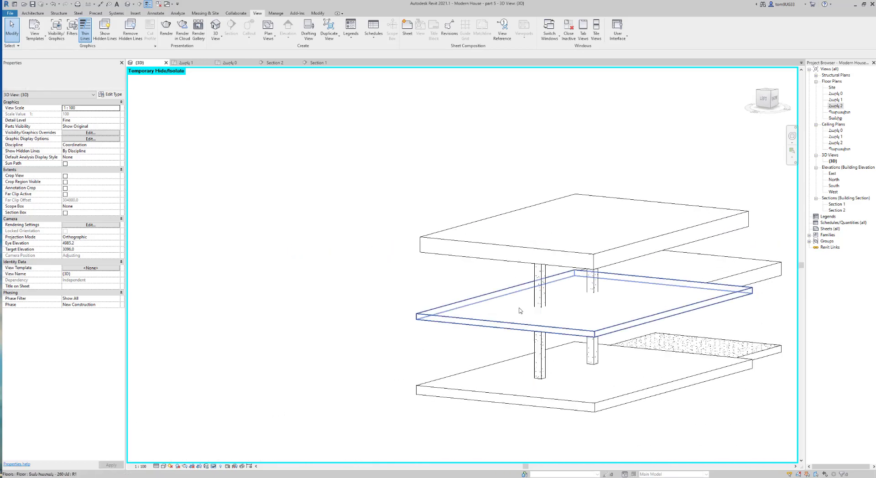
scroll(553, 314, up, 2)
Join the middle floor slab with its column using Join Geometry, then orbit to inspect.
key(j)
key(g)
click(553, 314)
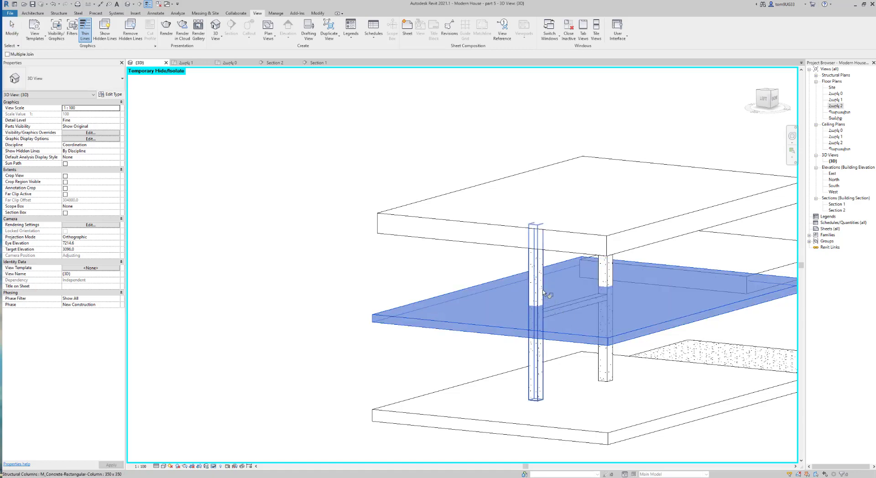
click(611, 288)
mouse_move(635, 345)
shift+middle_down()
mouse_move(674, 306)
mouse_move(600, 267)
mouse_move(541, 274)
shift+middle_up()
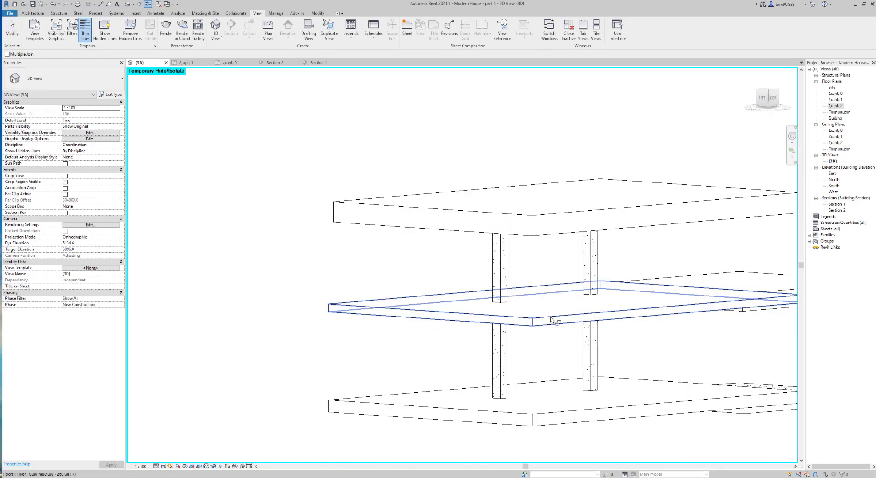
mouse_move(557, 361)
shift+middle_down()
mouse_move(641, 308)
mouse_move(637, 322)
mouse_move(689, 351)
mouse_move(706, 321)
shift+middle_up()
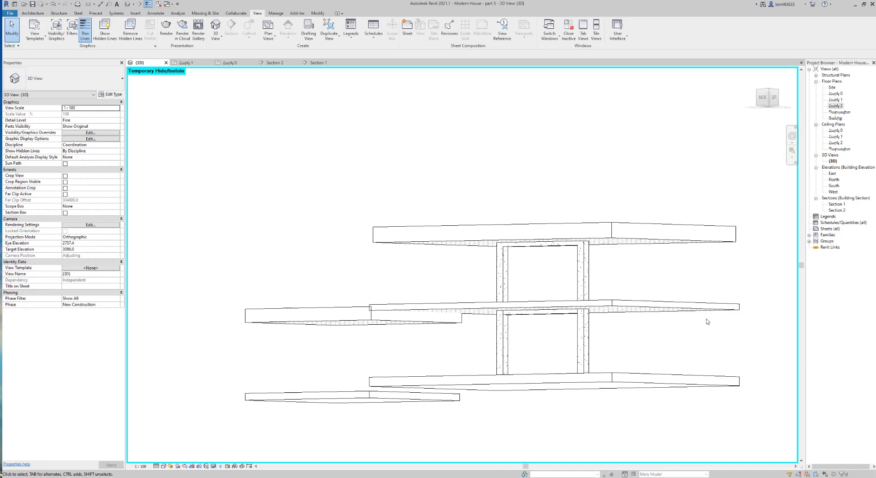
mouse_move(707, 322)
shift+middle_down()
mouse_move(705, 360)
mouse_move(526, 363)
shift+middle_up()
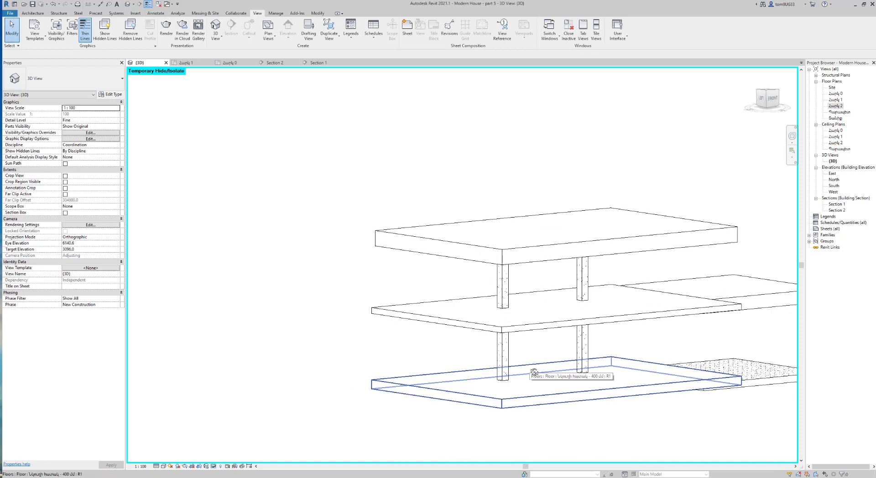
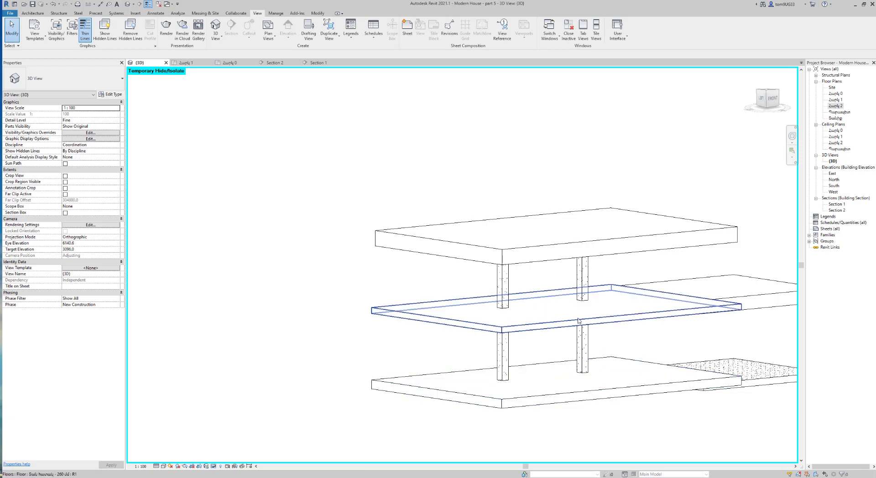
Orbit the 3D view around the isolated slabs and columns up to a higher viewpoint.
mouse_move(627, 348)
shift+middle_down()
mouse_move(592, 325)
mouse_move(622, 314)
mouse_move(598, 327)
mouse_move(552, 306)
mouse_move(602, 273)
mouse_move(643, 275)
mouse_move(611, 261)
shift+middle_up()
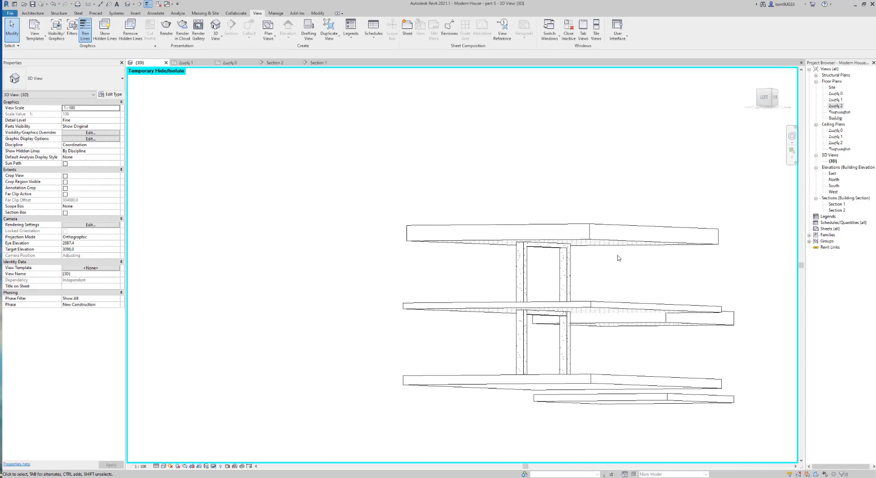
mouse_move(618, 257)
shift+middle_down()
mouse_move(627, 275)
mouse_move(608, 277)
mouse_move(621, 281)
mouse_move(611, 285)
mouse_move(628, 314)
mouse_move(493, 218)
shift+middle_up()
Reset the temporary isolation with HR and try selecting the upper and lower roof slabs.
key(h)
key(r)
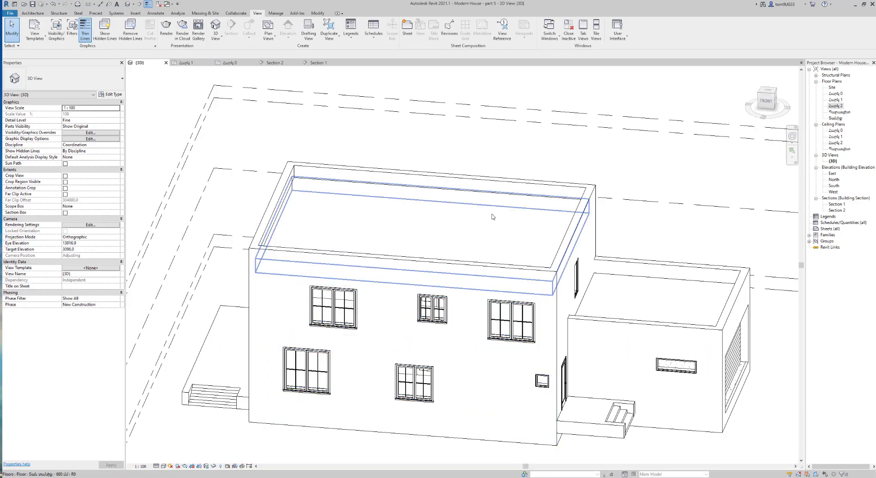
click(477, 219)
click(658, 303)
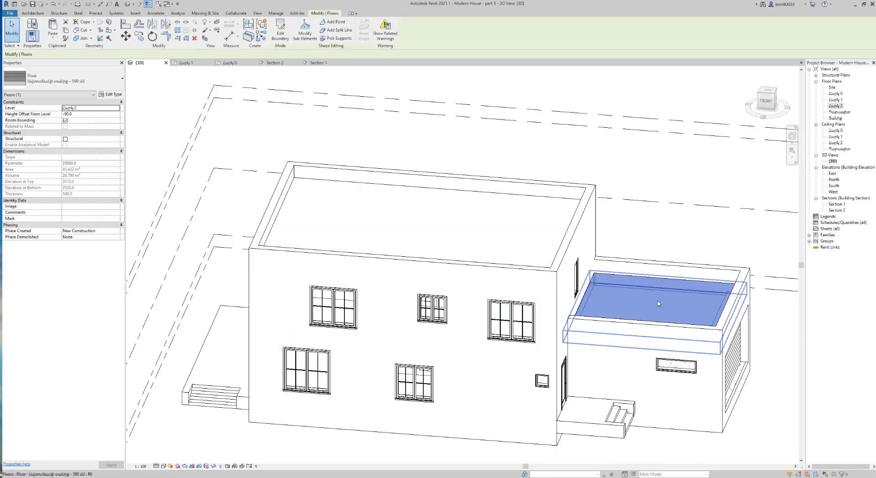
click(692, 243)
Select the upper roof slab from a near-front view and enter Modify Sub Elements.
shift+middle_drag(711, 241, 501, 237)
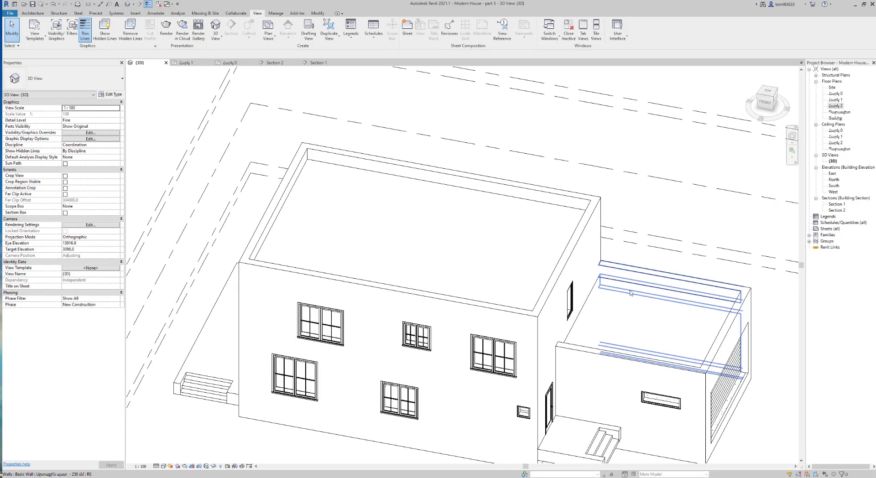
click(494, 236)
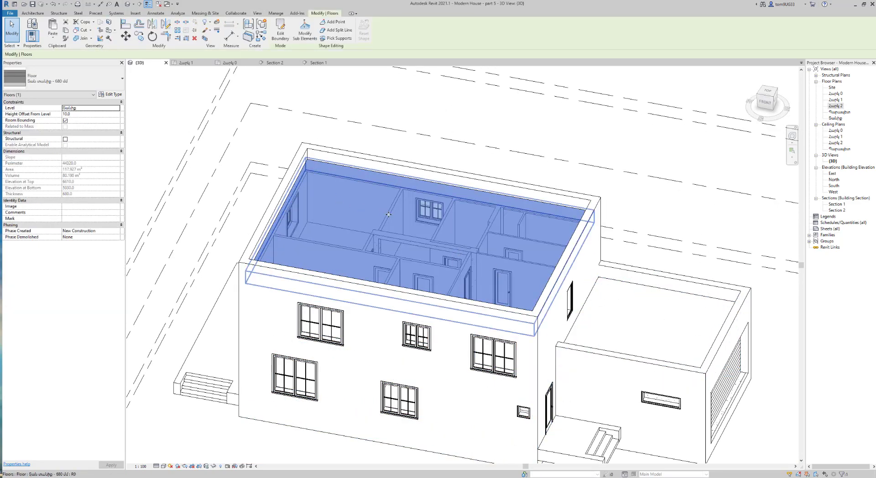
shift+middle_drag(388, 215, 328, 72)
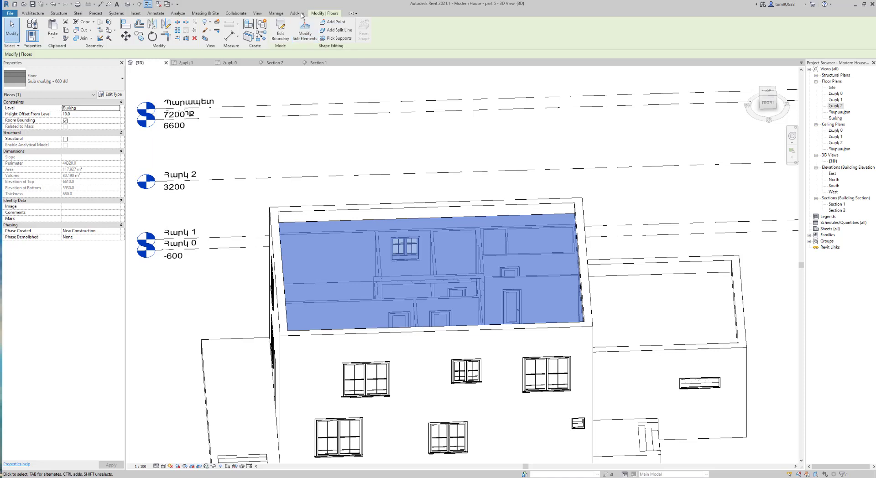
click(306, 42)
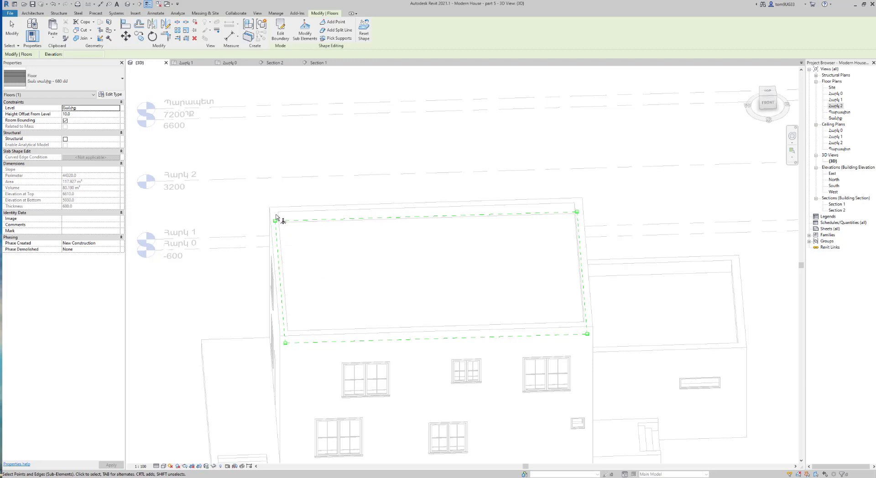
mouse_move(275, 222)
shift+middle_down()
mouse_move(409, 246)
mouse_move(354, 215)
shift+middle_up()
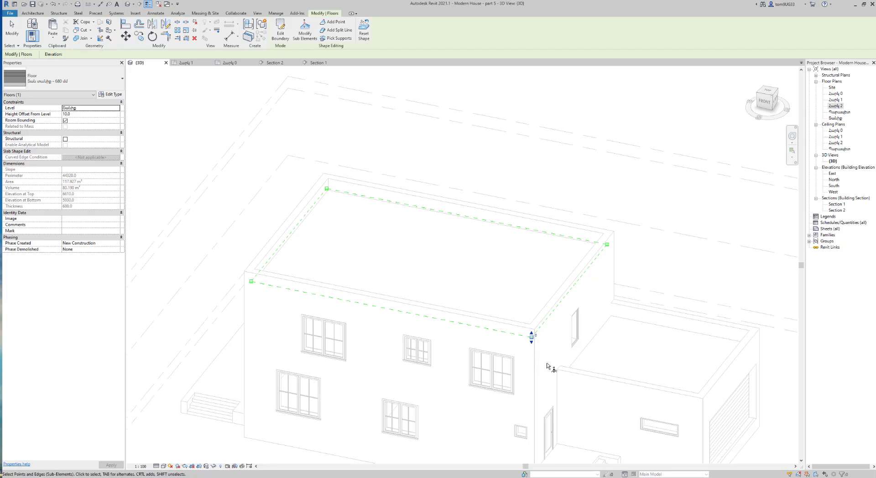
click(531, 337)
text(2500)
key(Return)
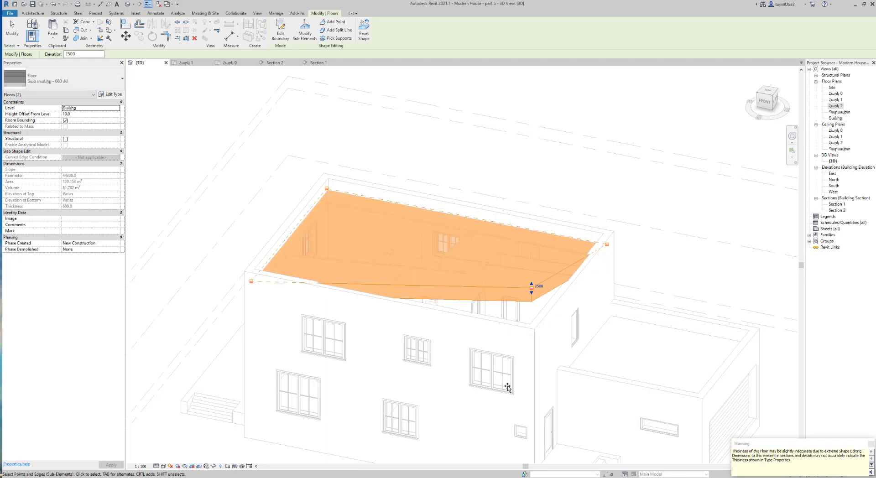
mouse_move(512, 371)
shift+middle_down()
mouse_move(606, 291)
mouse_move(703, 279)
mouse_move(696, 289)
mouse_move(575, 294)
shift+middle_up()
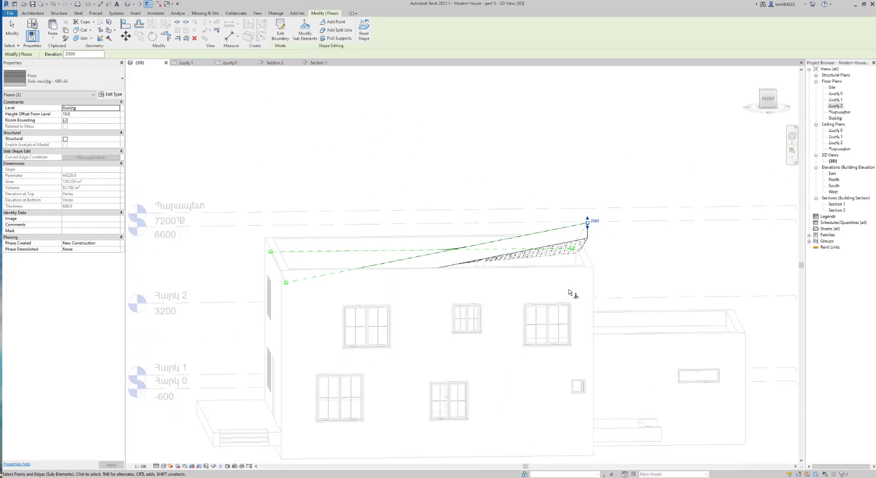
key(ctrl+z)
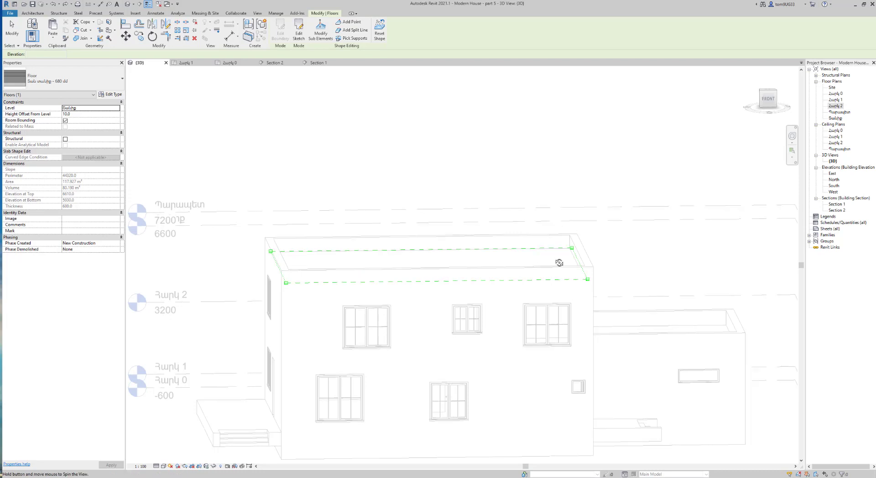
shift+middle_drag(563, 261, 551, 299)
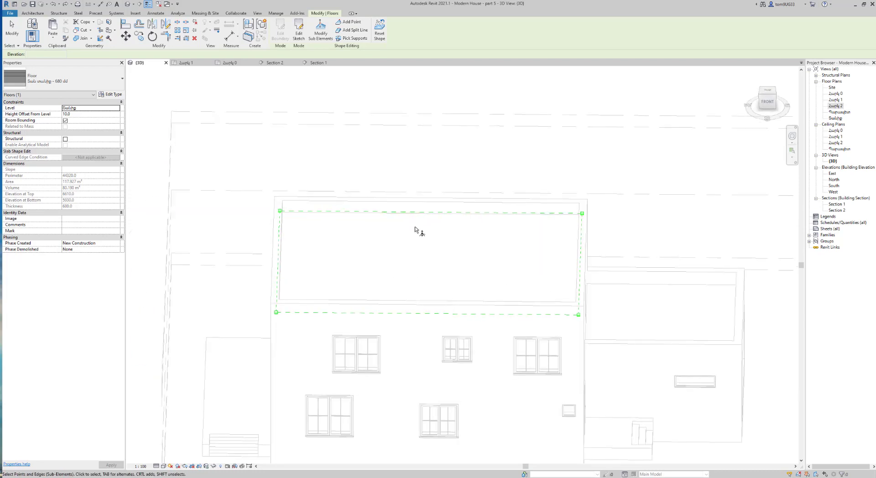
mouse_move(443, 264)
shift+middle_down()
mouse_move(471, 234)
mouse_move(559, 190)
mouse_move(552, 207)
mouse_move(538, 154)
mouse_move(518, 216)
mouse_move(467, 209)
shift+middle_up()
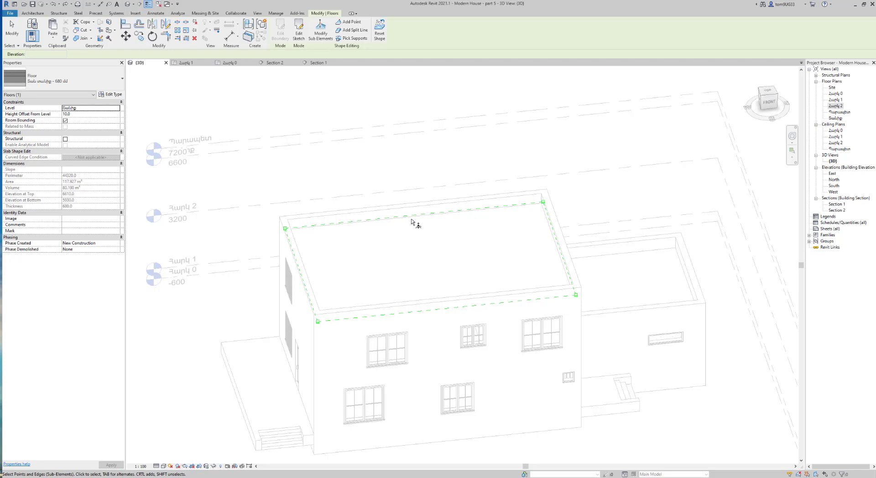
Cancel point adding and open the roof-level floor plan from the Project Browser.
click(349, 22)
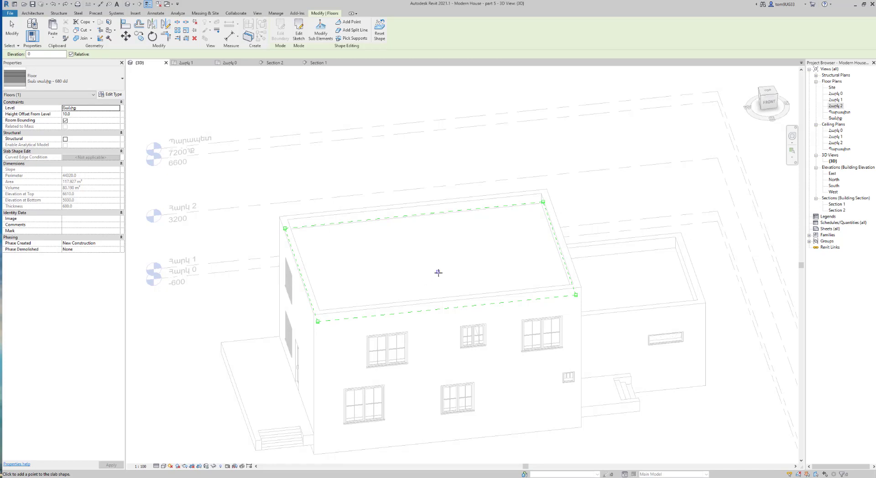
key(Escape)
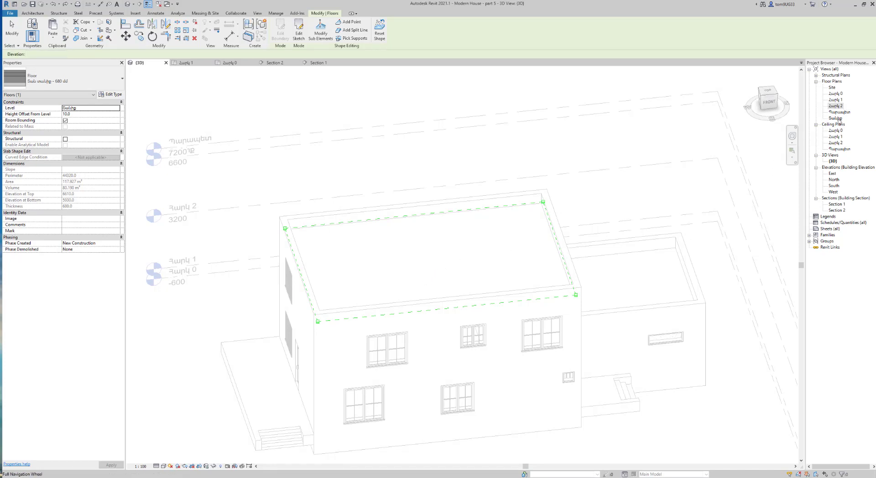
double_click(839, 120)
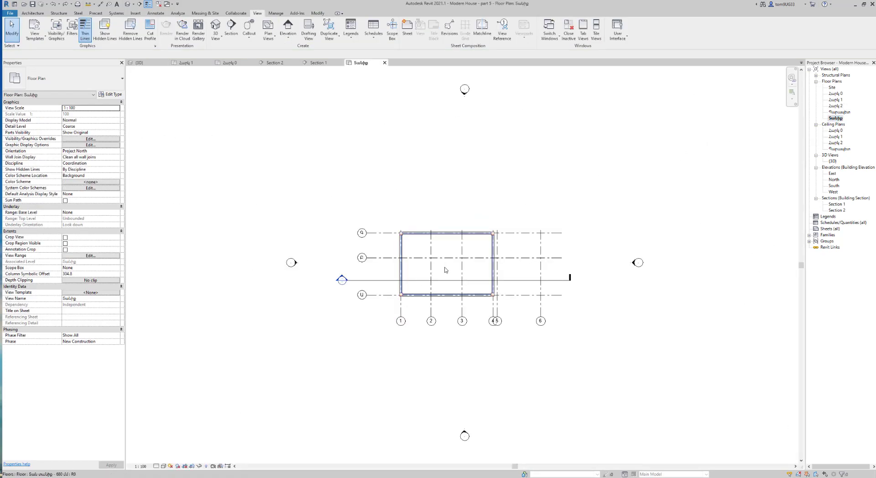
Set the roof plan's underlay Base Level to Հարկ 1 and Top Level to the roof level.
scroll(446, 270, up, 4)
click(530, 226)
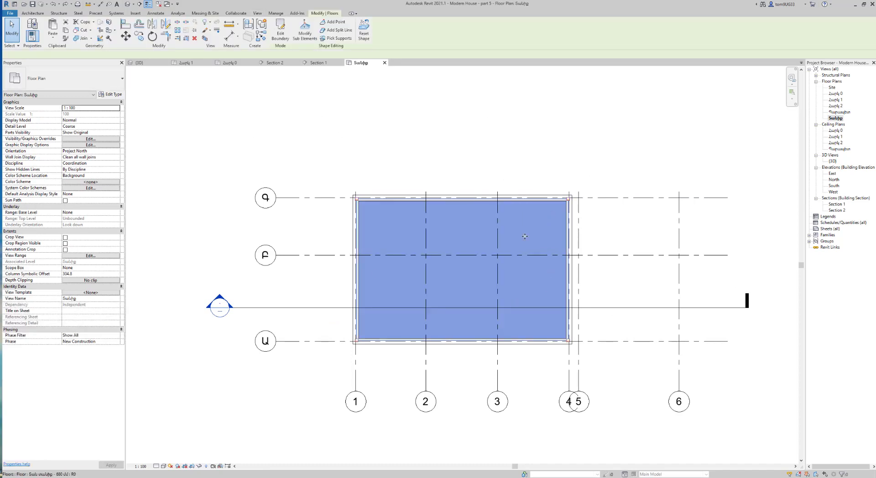
scroll(543, 235, up, 1)
key(Escape)
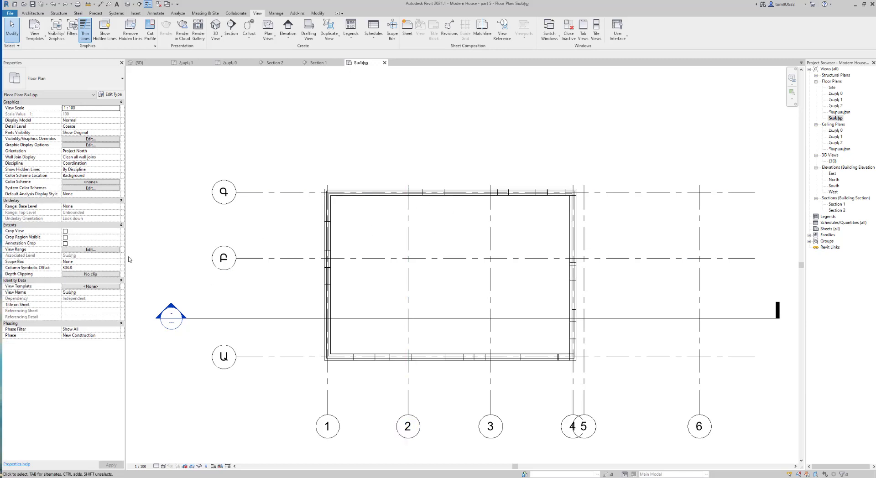
click(110, 206)
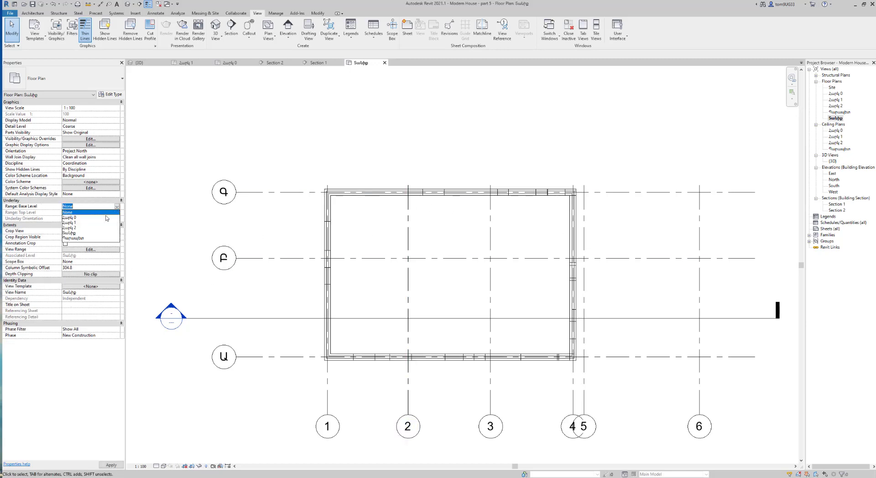
click(80, 223)
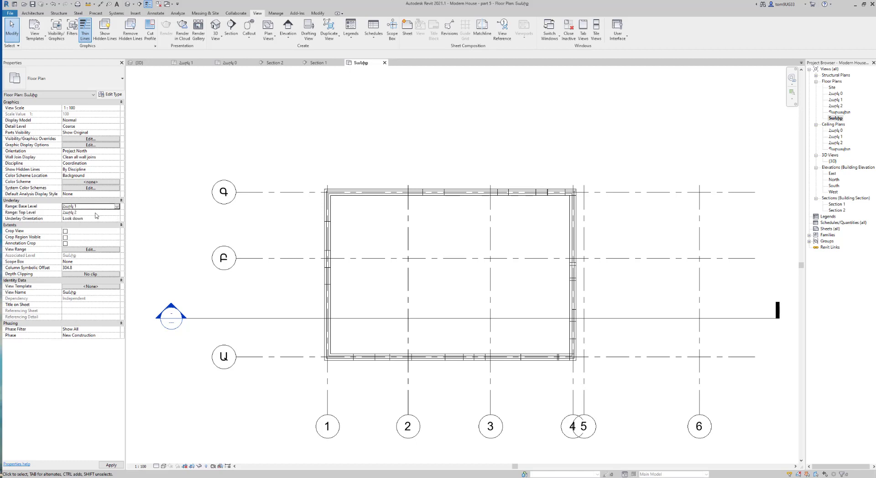
click(96, 213)
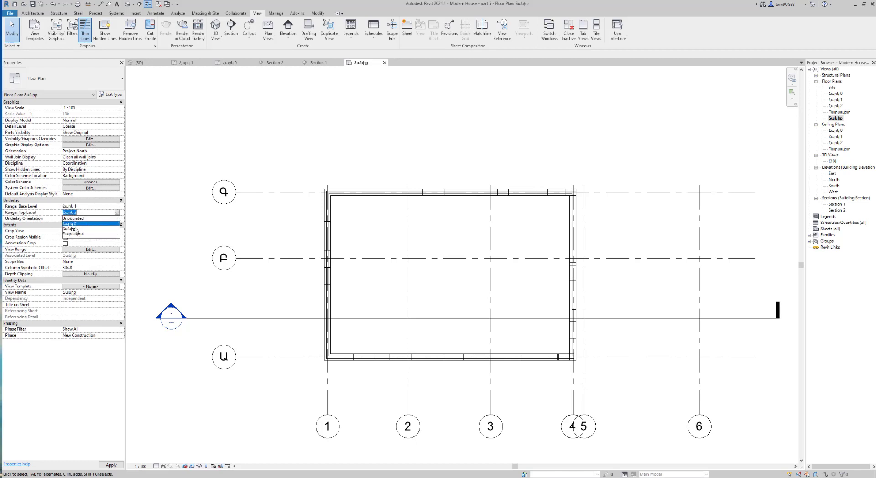
click(76, 229)
scroll(515, 242, up, 5)
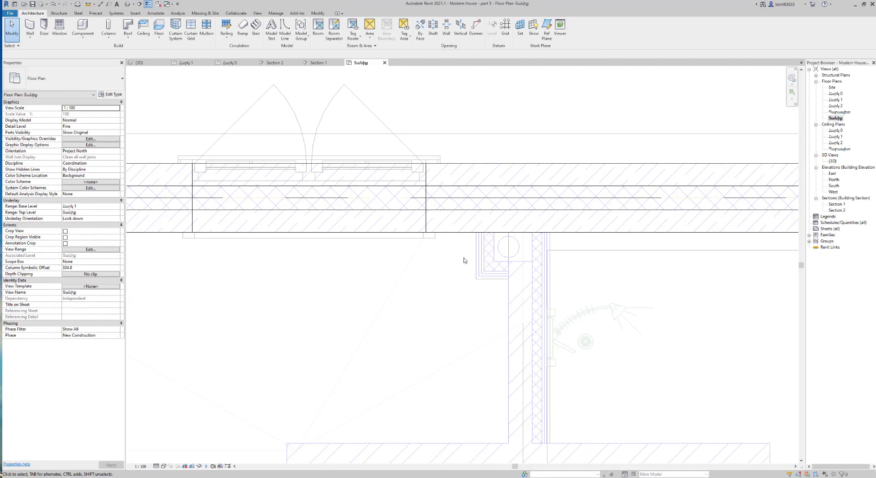
Select the roof slab in plan, enter Modify Sub Elements, activate Add Point and zoom to the corner.
scroll(474, 274, down, 3)
scroll(479, 276, down, 2)
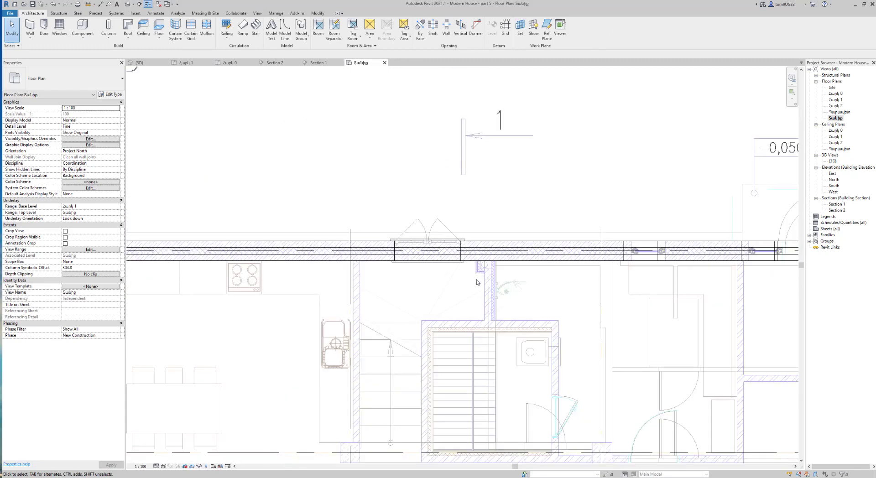
scroll(495, 262, up, 2)
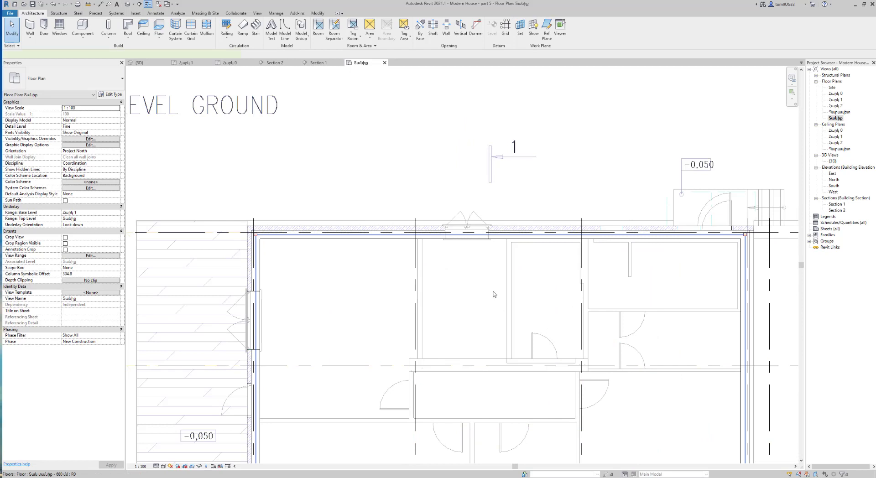
click(494, 294)
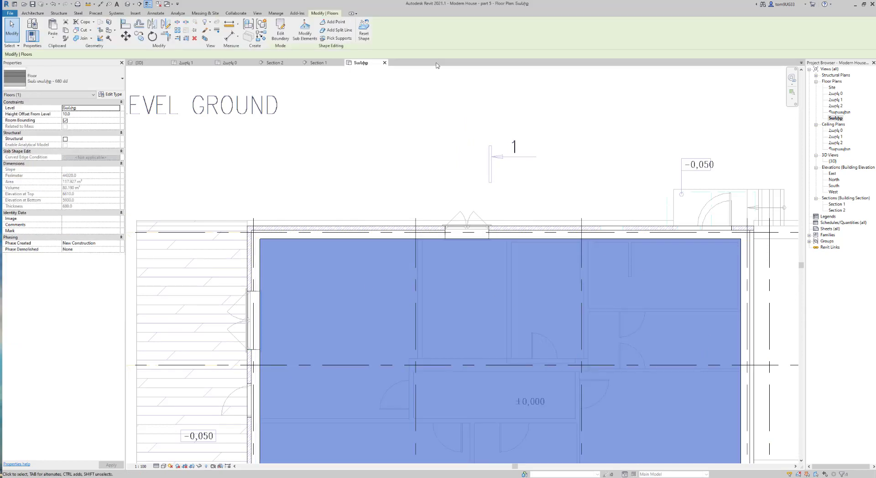
click(310, 31)
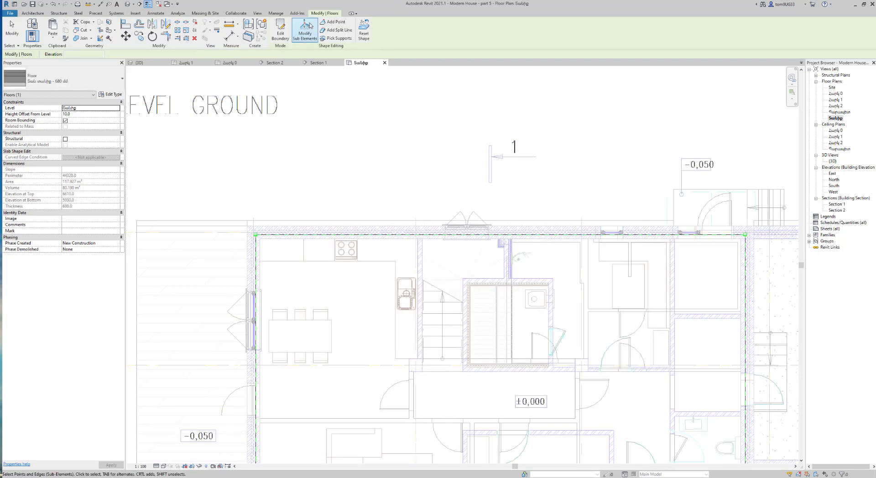
click(335, 22)
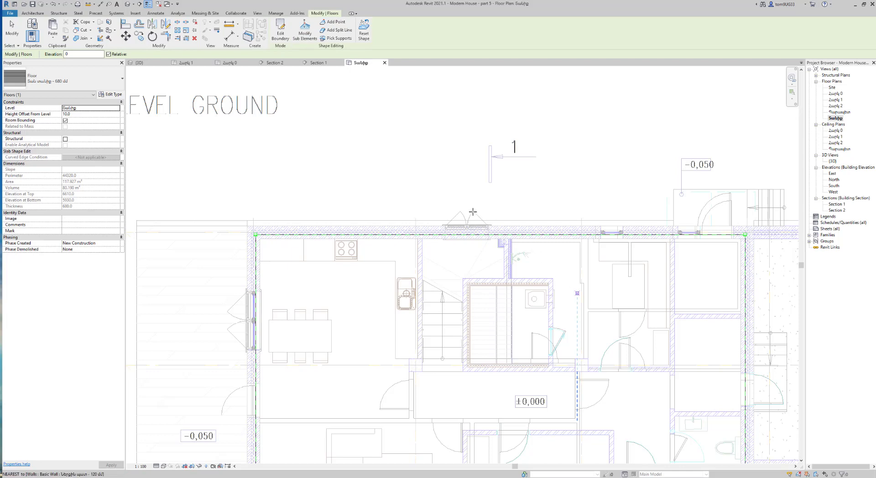
scroll(477, 217, up, 3)
scroll(447, 220, up, 3)
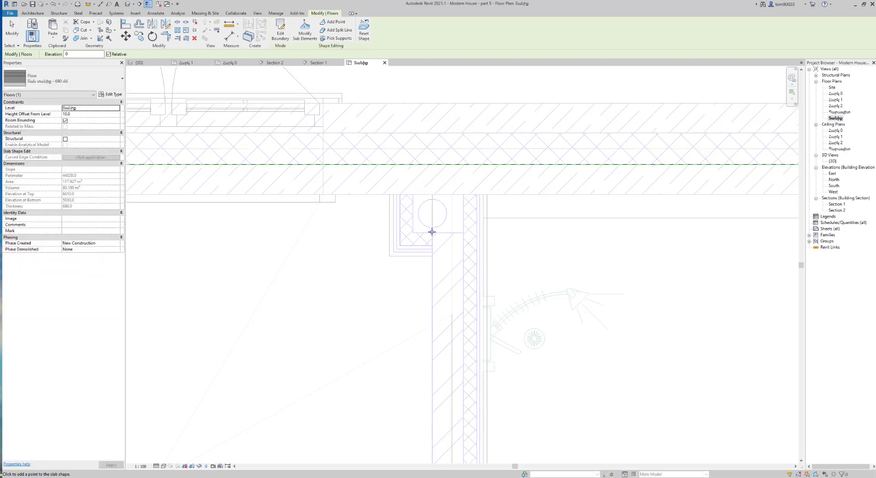
Draw a short horizontal model line from the wall corner.
key(Escape)
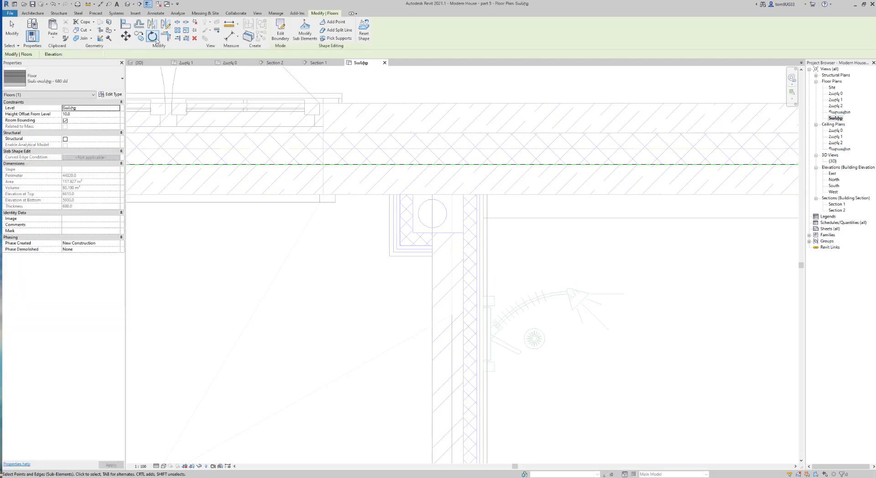
click(32, 13)
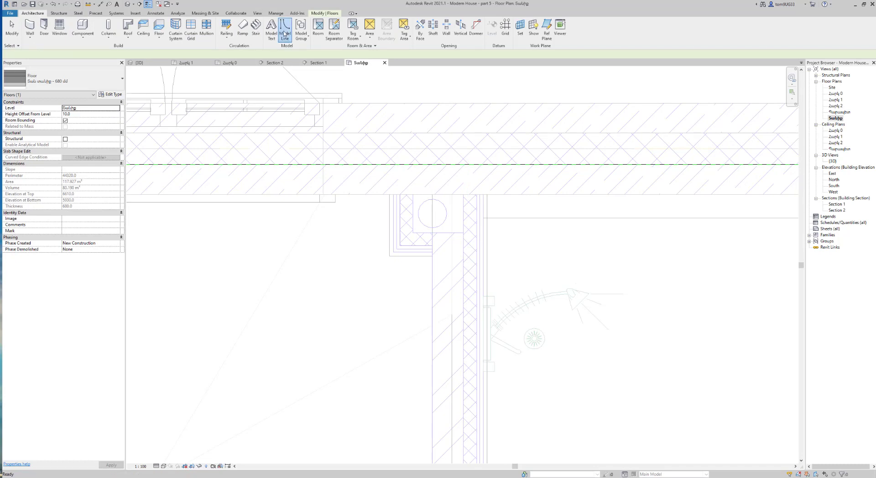
click(285, 33)
click(433, 213)
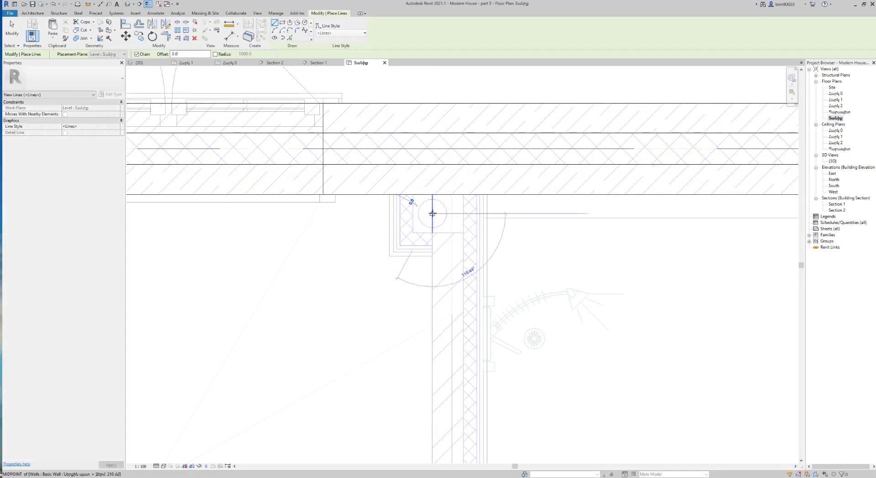
click(369, 212)
key(Escape)
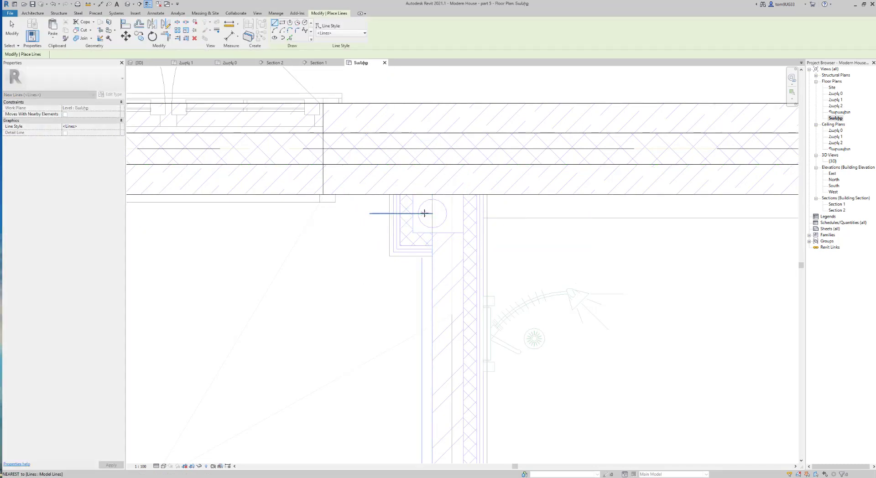
key(Escape)
Add a shape point to the top floor slab at the circle centre beside the shaft wall.
scroll(426, 214, down, 2)
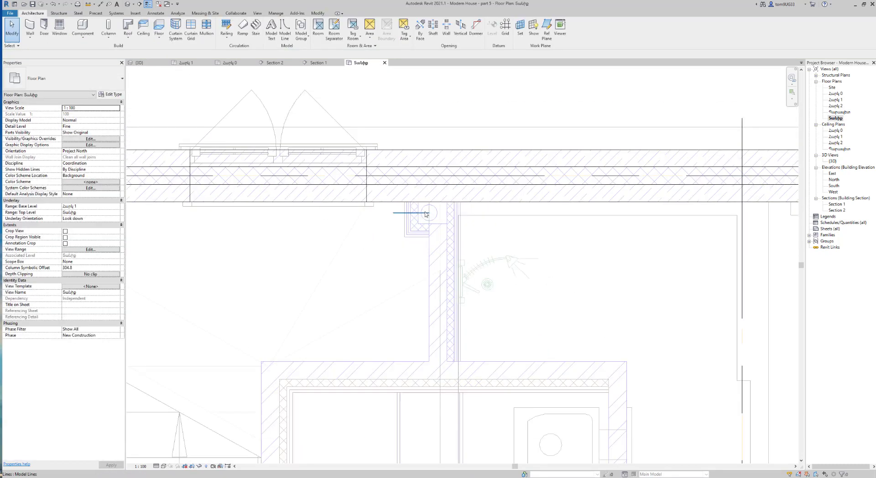
scroll(426, 214, down, 3)
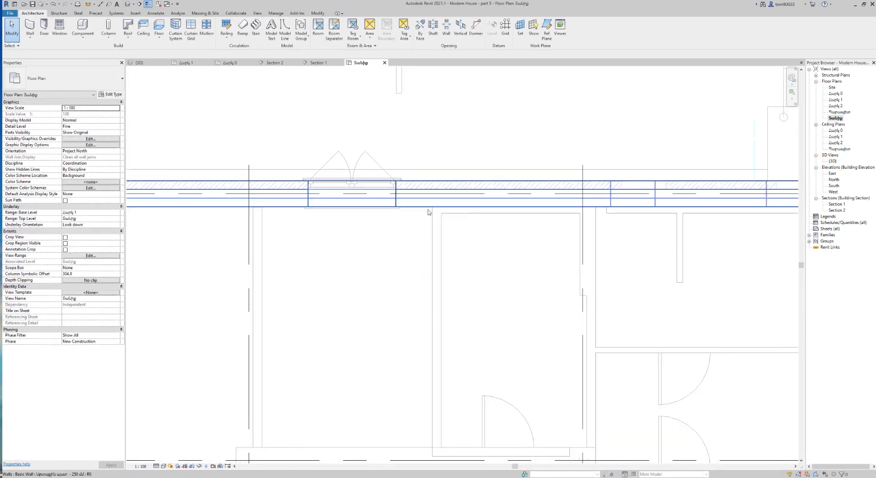
click(426, 219)
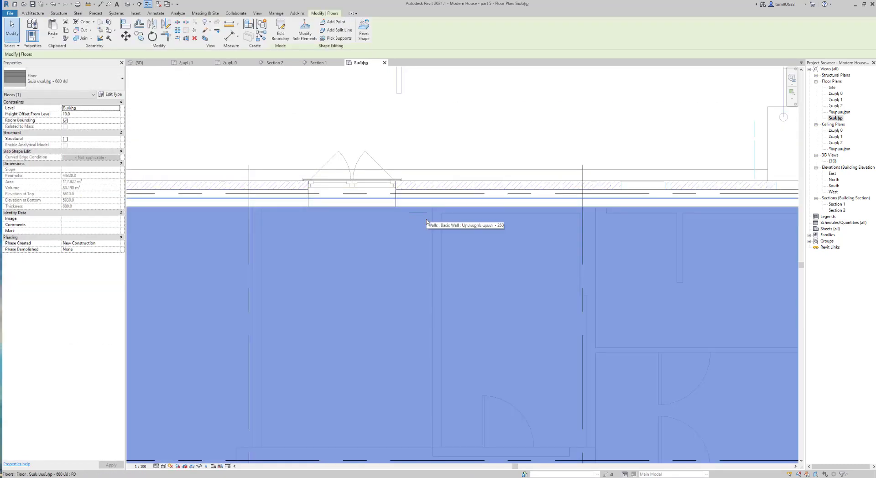
click(303, 38)
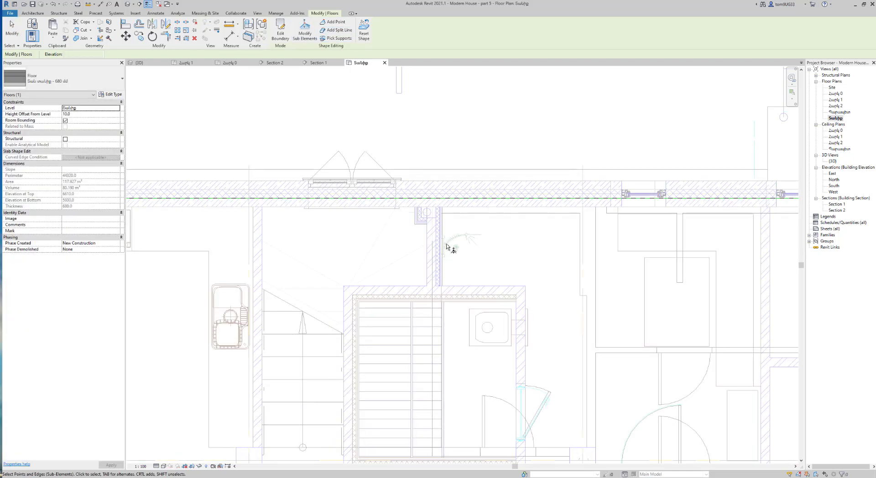
scroll(443, 237, up, 5)
click(334, 22)
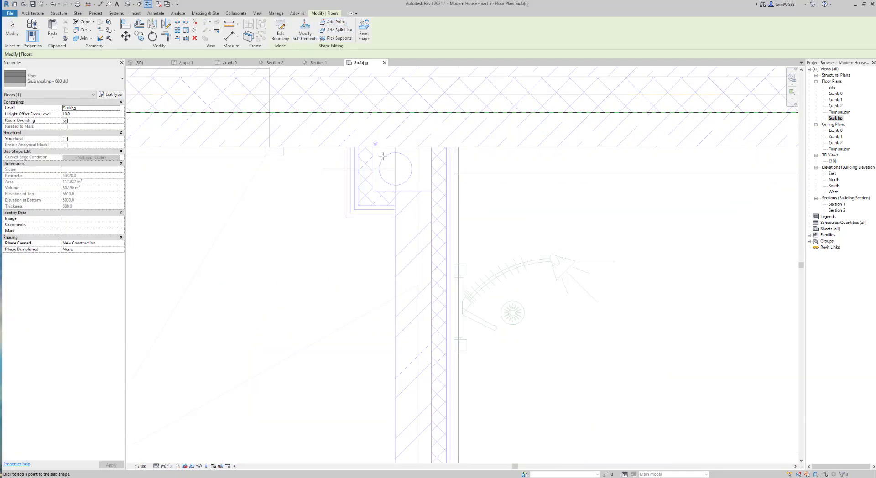
click(395, 169)
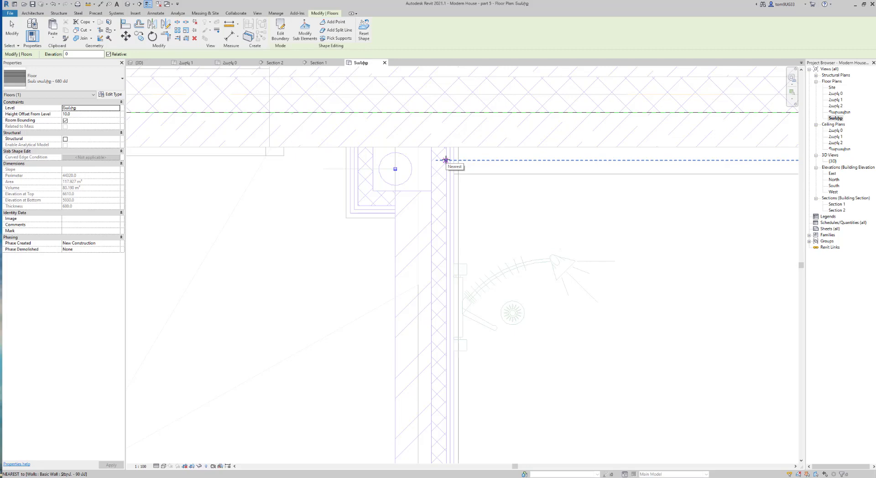
Switch to the 3D view and select the newly added roof slab point.
key(ctrl+Tab)
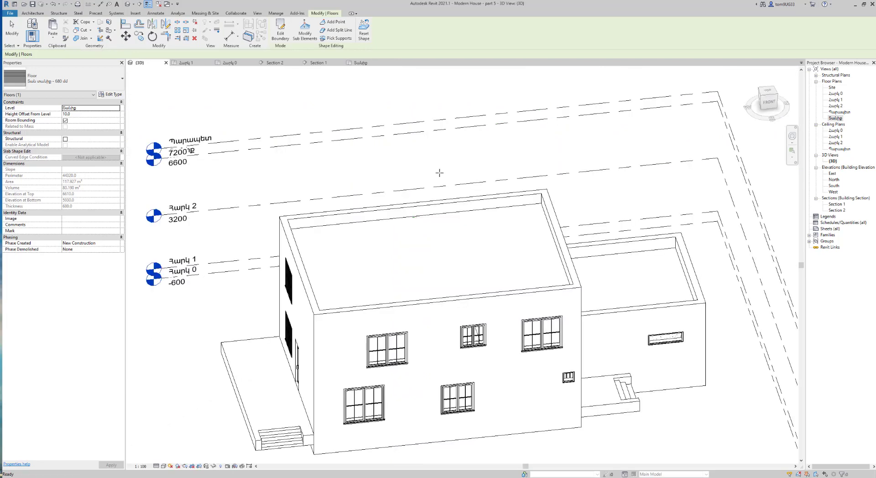
scroll(411, 205, up, 3)
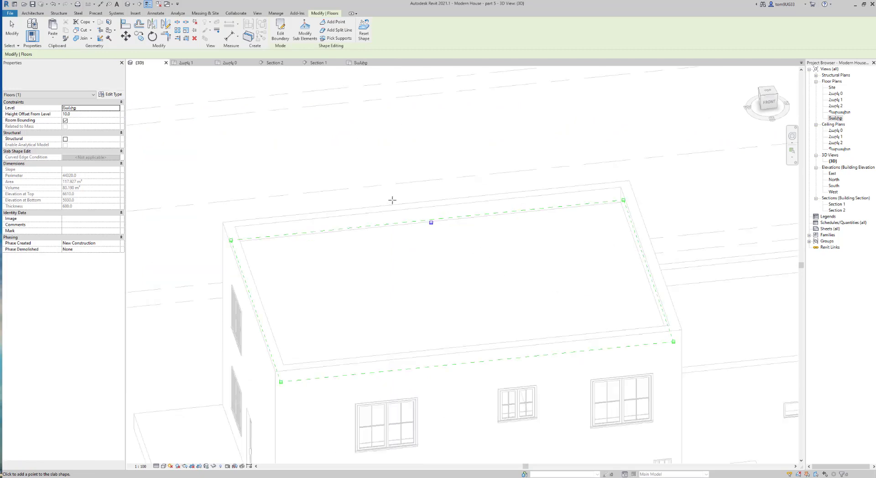
click(438, 225)
mouse_move(471, 254)
shift+middle_down()
mouse_move(573, 208)
mouse_move(606, 176)
shift+middle_up()
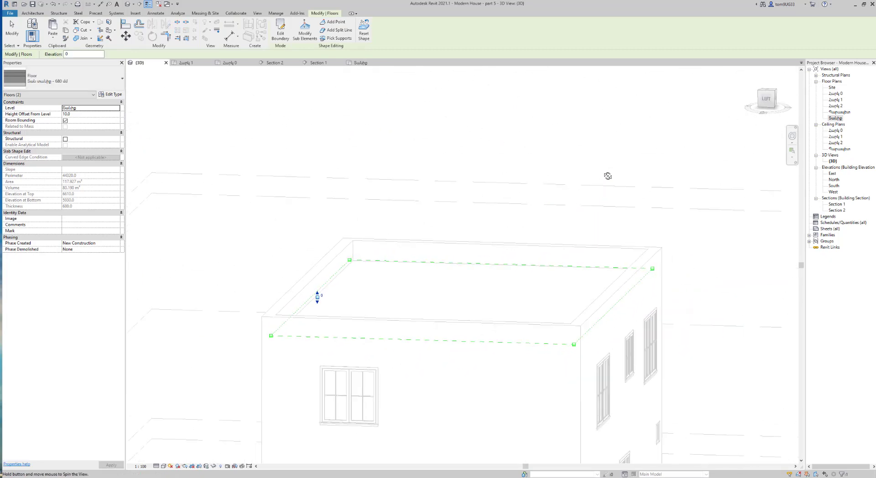
scroll(337, 308, up, 3)
shift+middle_drag(369, 291, 300, 319)
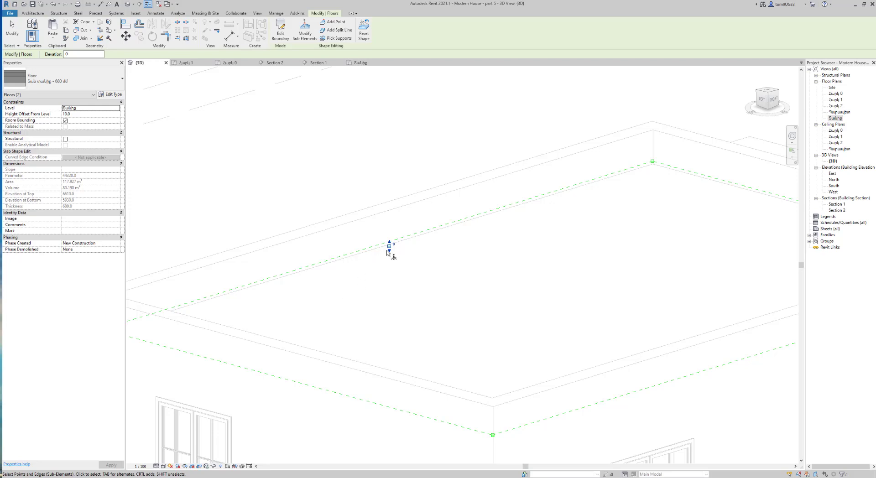
Set the point's elevation to 40, then -10, unjoining the slab to accept the edit.
click(393, 244)
text(40)
key(Return)
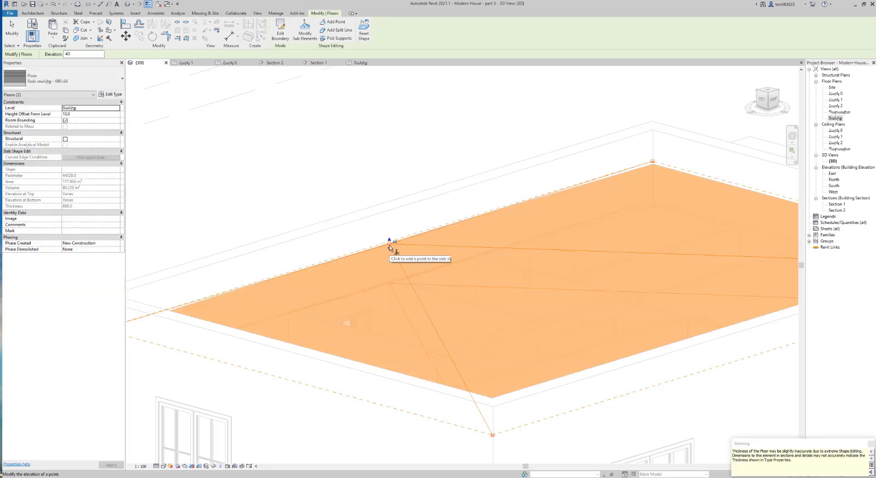
scroll(390, 246, up, 3)
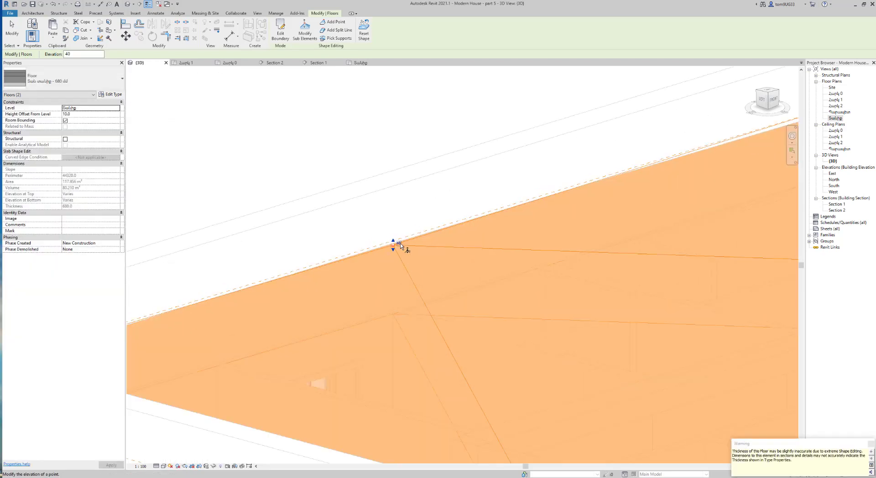
click(420, 250)
text(-10)
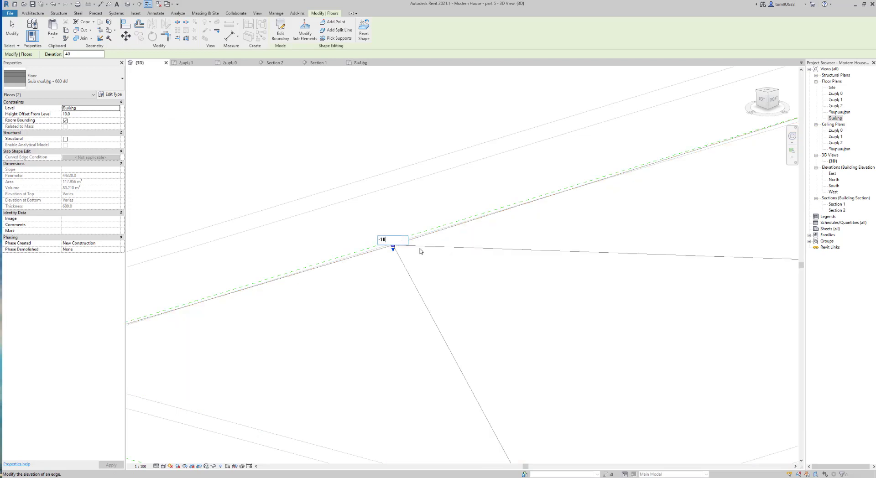
key(Return)
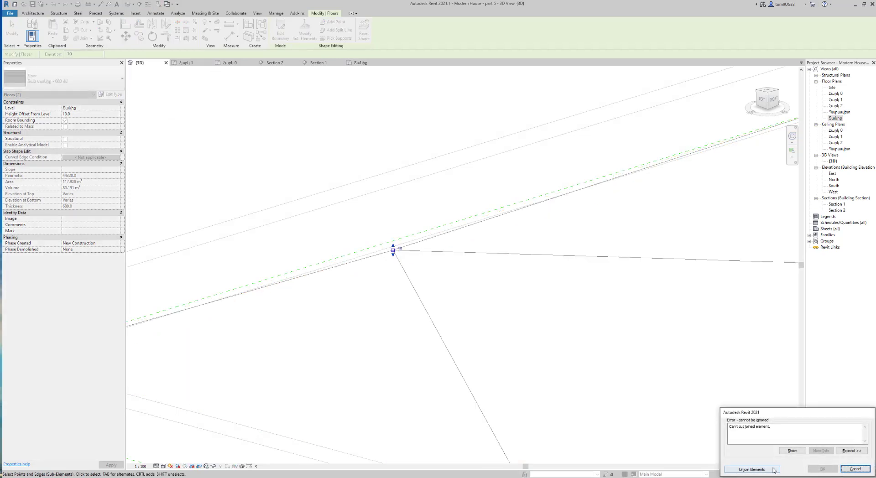
click(773, 470)
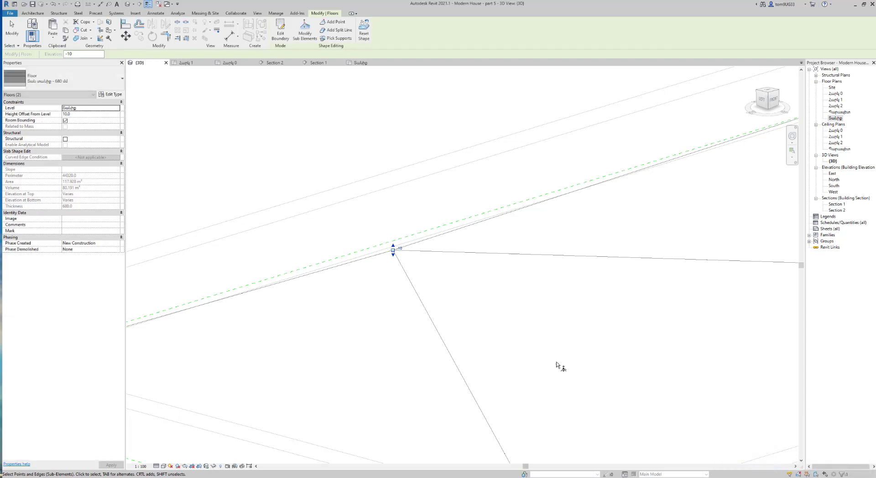
mouse_move(460, 310)
shift+middle_down()
mouse_move(531, 297)
mouse_move(555, 263)
mouse_move(375, 273)
mouse_move(317, 307)
mouse_move(433, 319)
shift+middle_up()
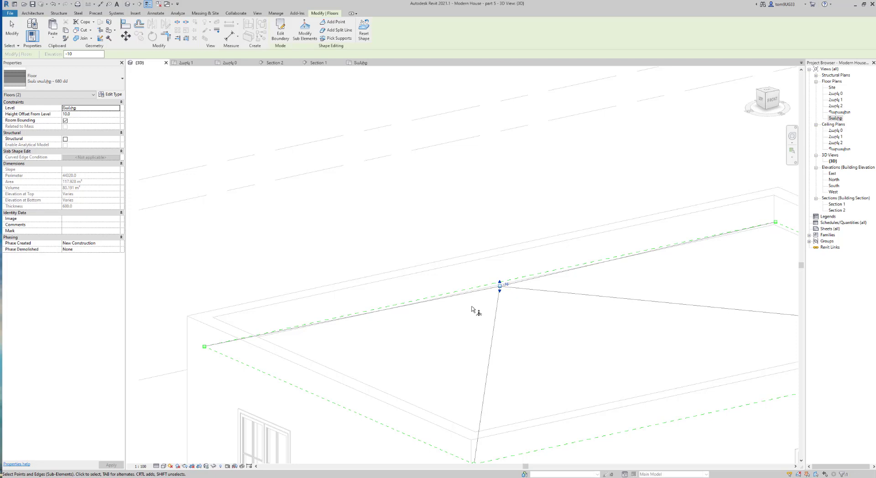
Place spot slopes on the left, triangular and back roof faces, then select the left one.
scroll(472, 309, down, 3)
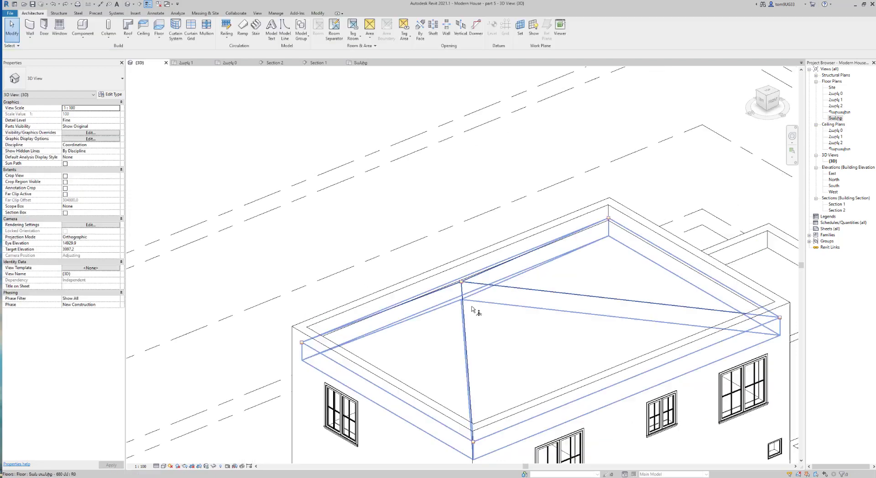
key(Escape)
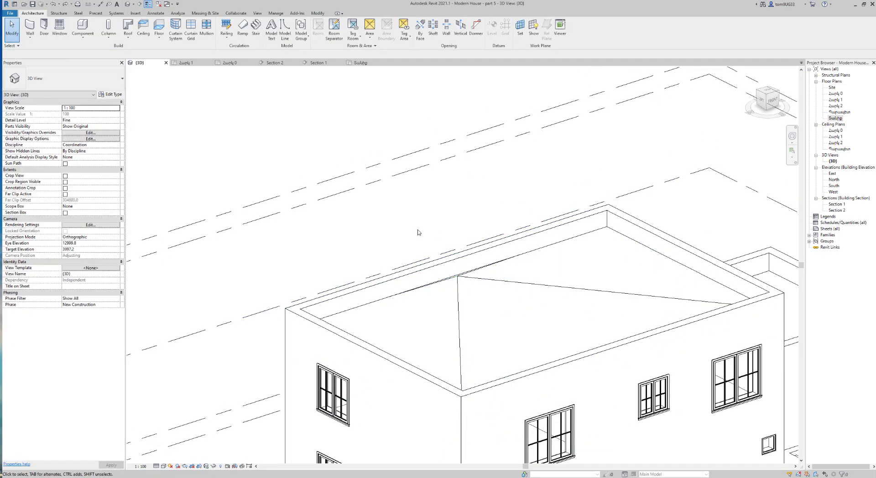
key(d)
key(i)
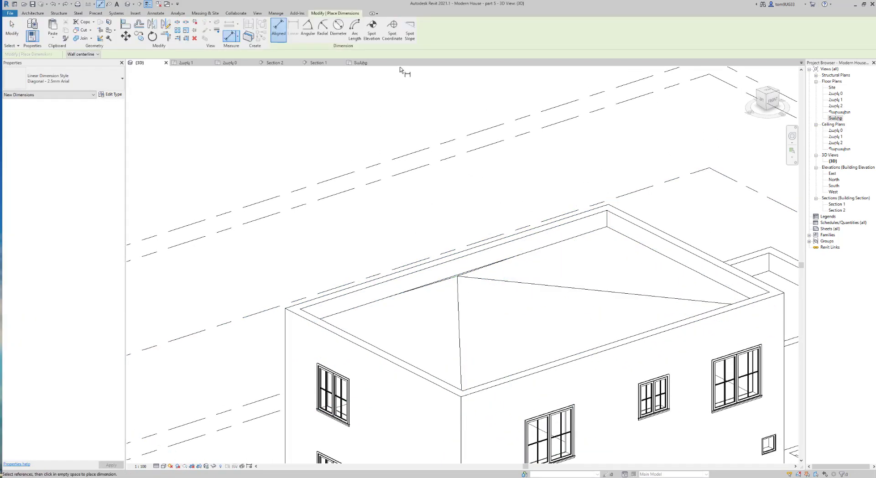
click(410, 30)
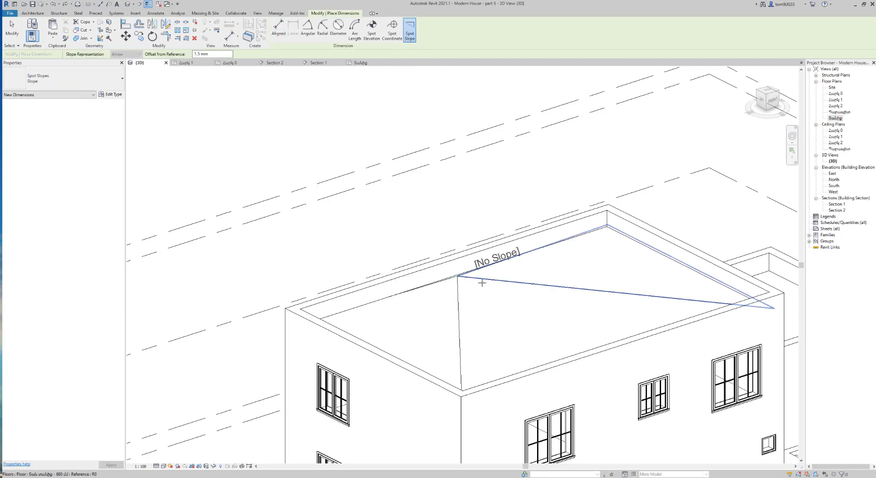
click(426, 311)
click(529, 316)
click(585, 265)
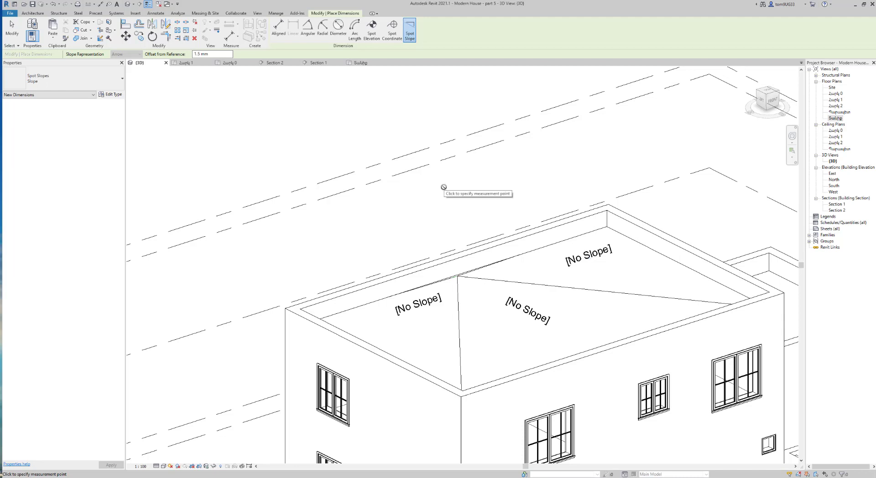
key(Escape)
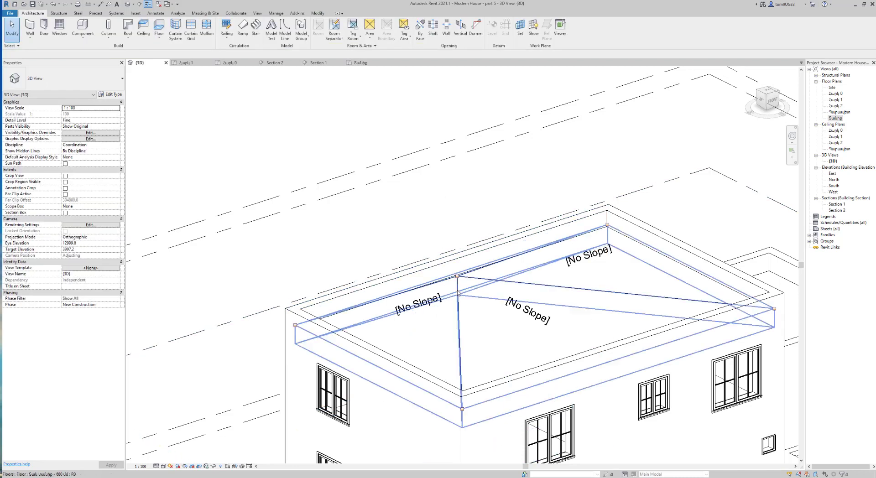
click(420, 305)
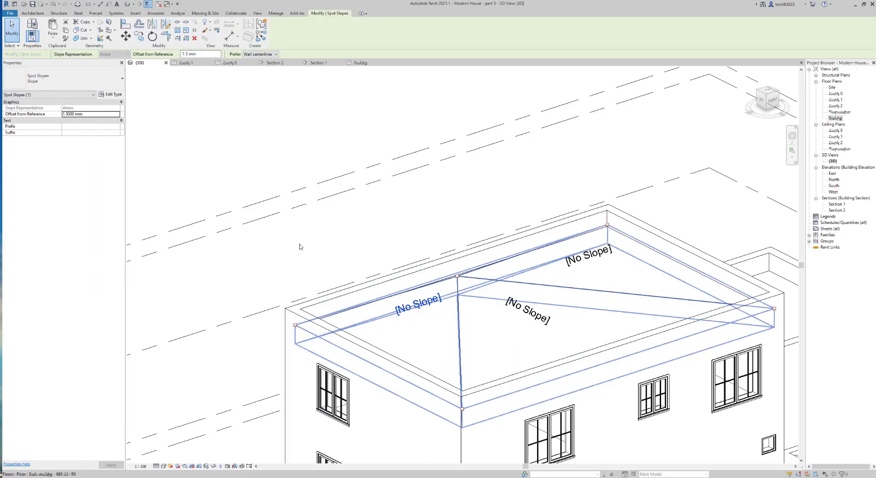
Format the spot slope type as Percentage, 2 decimal places with % symbol, then select the roof slab.
click(110, 94)
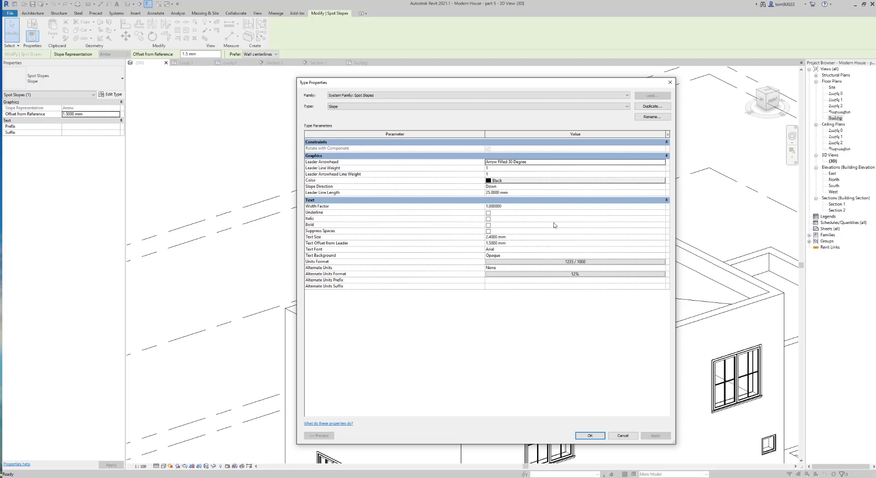
click(519, 262)
click(519, 262)
click(505, 228)
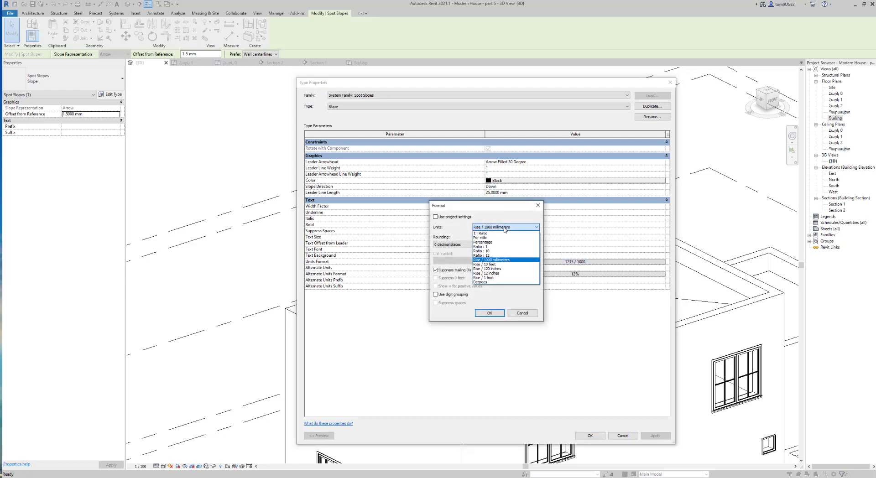
click(493, 243)
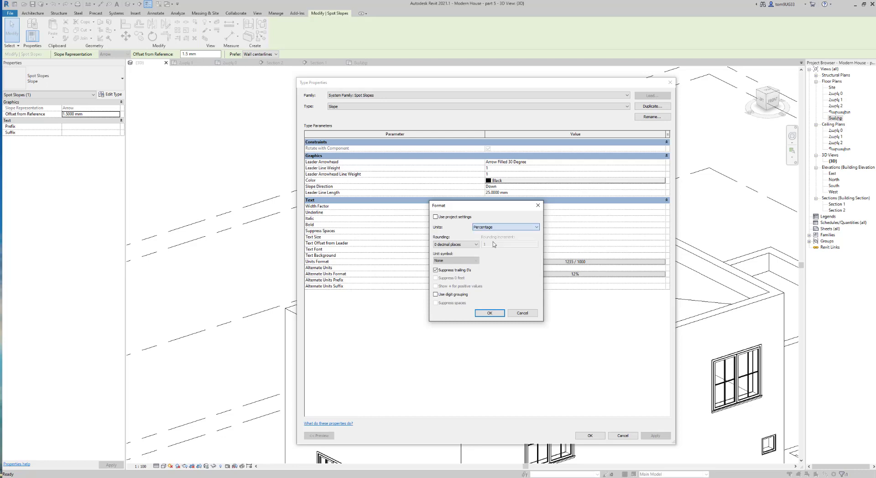
click(473, 244)
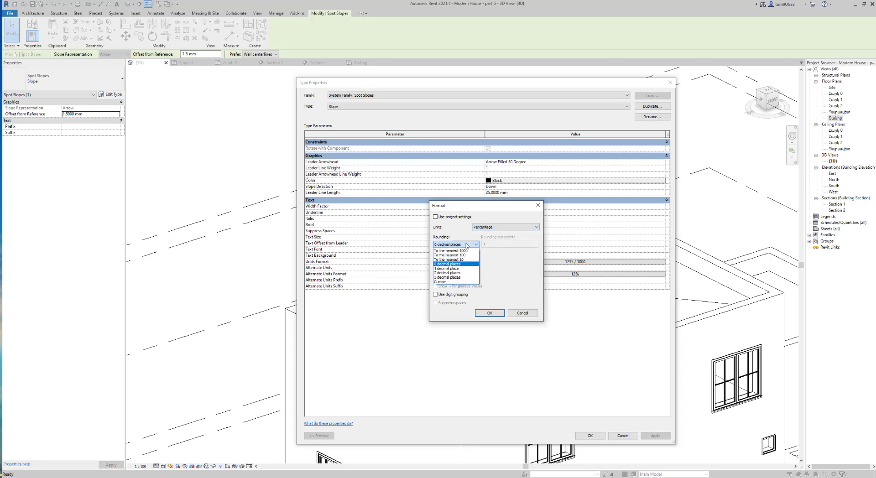
click(472, 273)
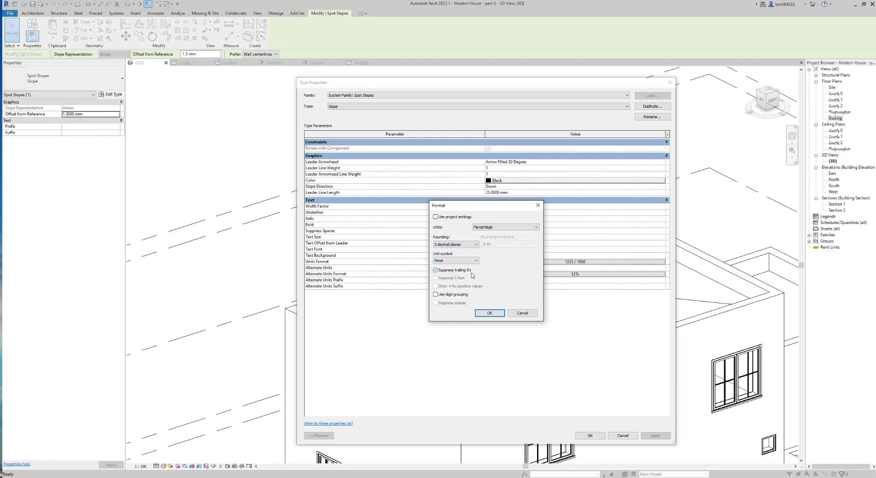
click(460, 261)
click(449, 272)
click(490, 313)
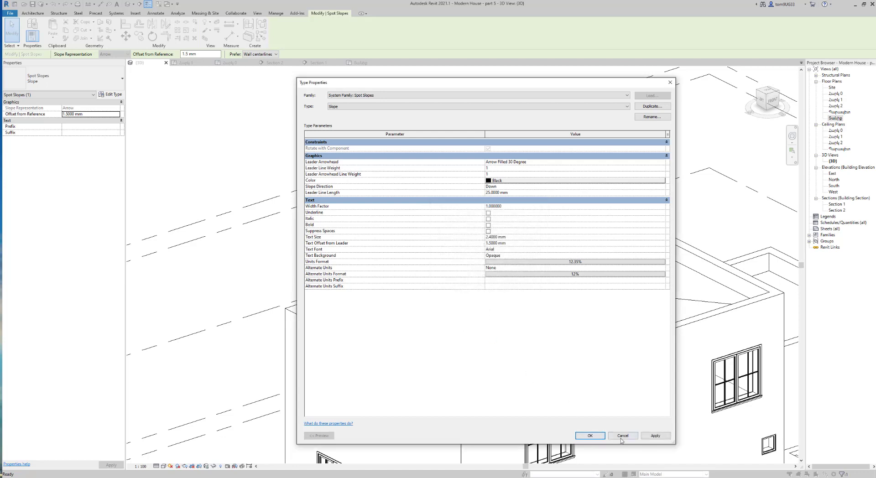
click(665, 437)
click(593, 435)
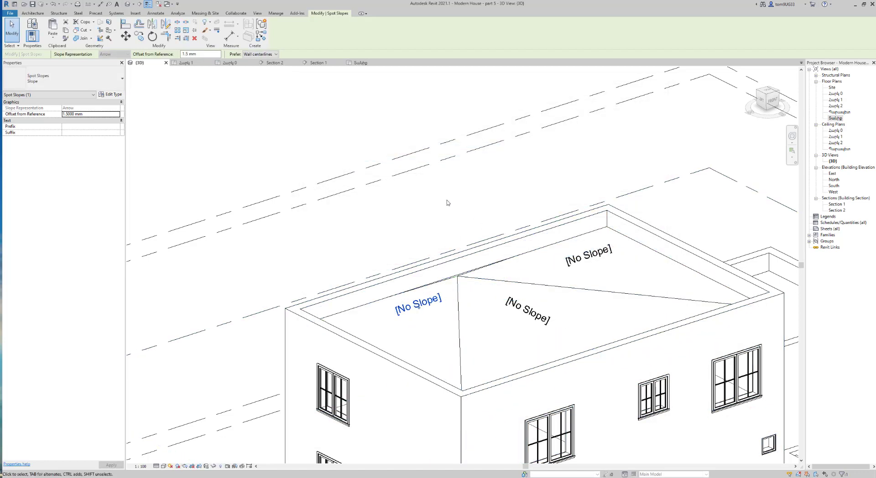
click(488, 297)
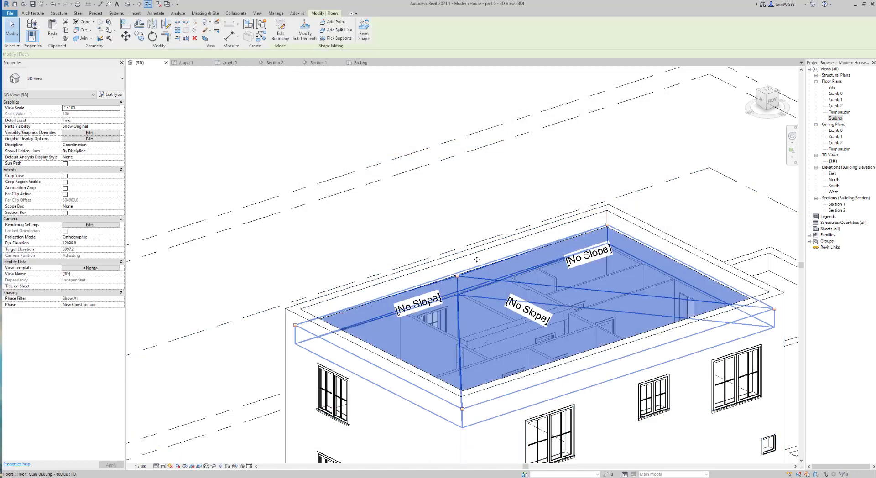
Select the roof slab's ridge point in shape editing and lower its elevation to -20.
click(309, 34)
drag(475, 230, 443, 312)
click(463, 272)
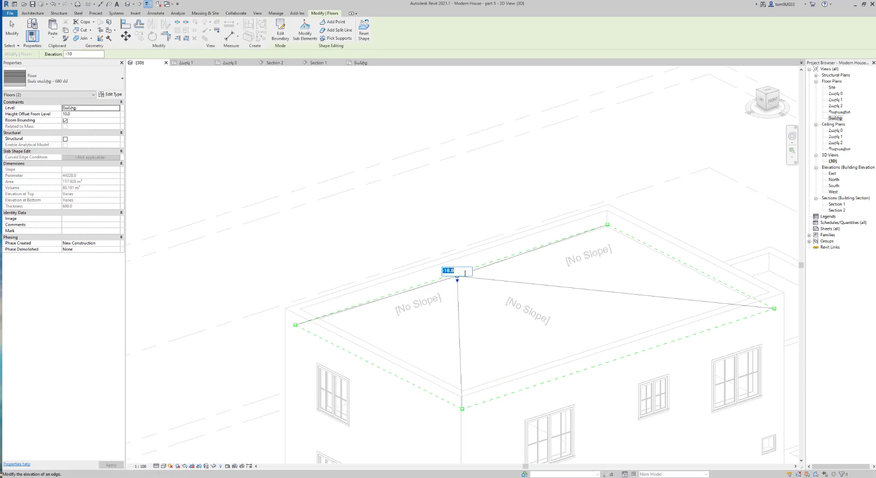
key(BackSpace)
key(Return)
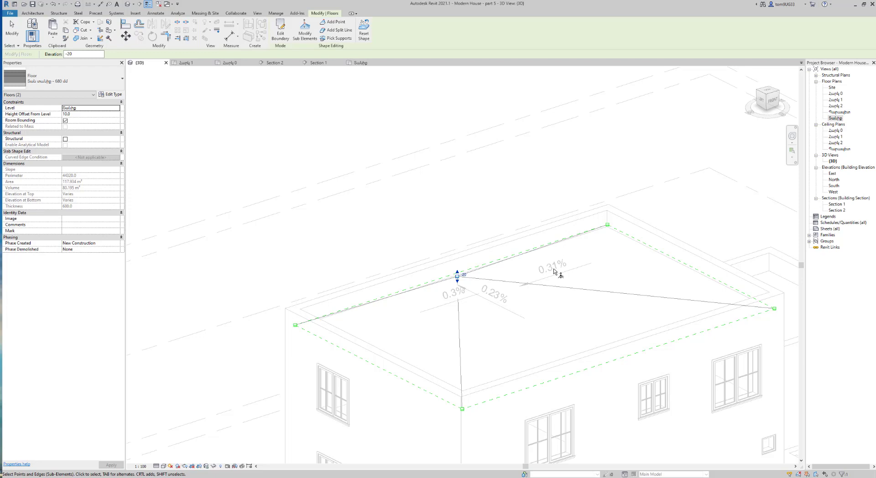
Lower the ridge point to -50, then -70, so slopes read 1.04%, 0.81%, 1.07%.
click(463, 274)
key(BackSpace)
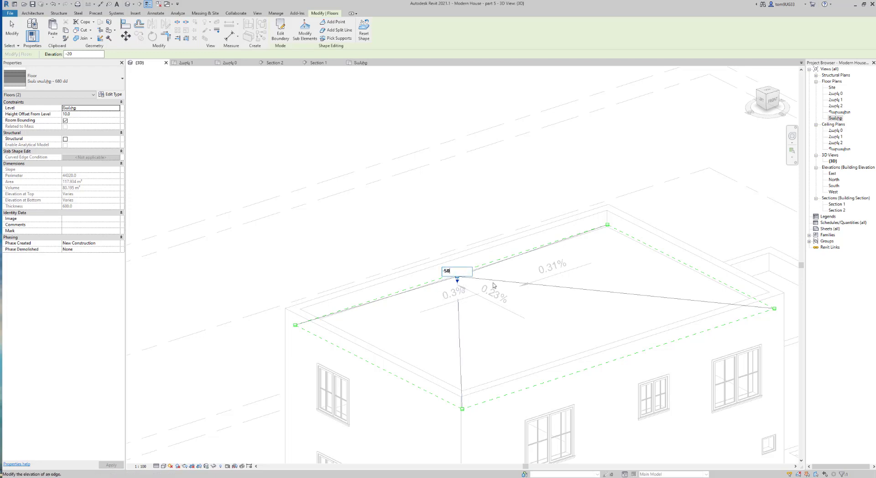
text(5)
key(Return)
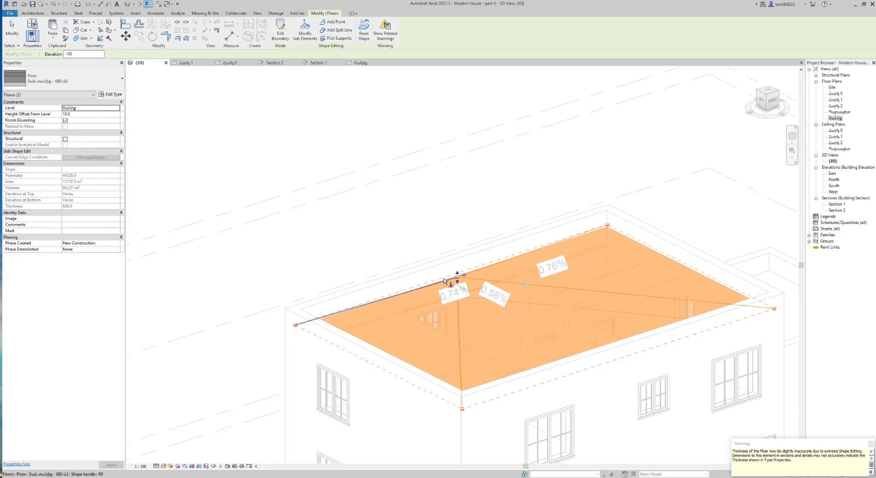
click(463, 275)
text(-70)
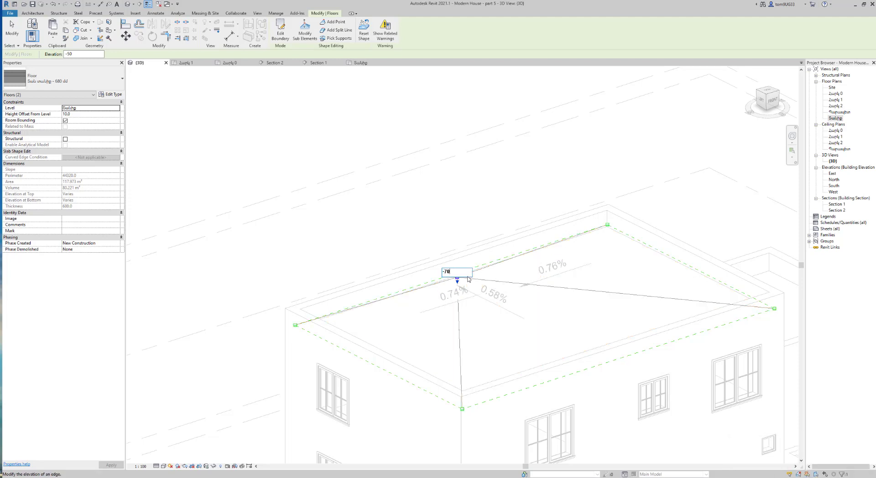
key(Return)
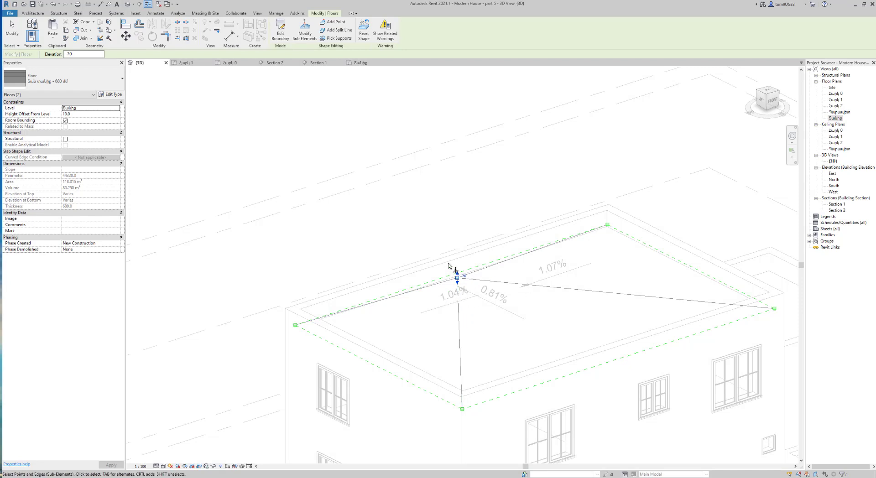
click(337, 191)
mouse_move(502, 292)
shift+middle_down()
mouse_move(523, 296)
mouse_move(362, 327)
shift+middle_up()
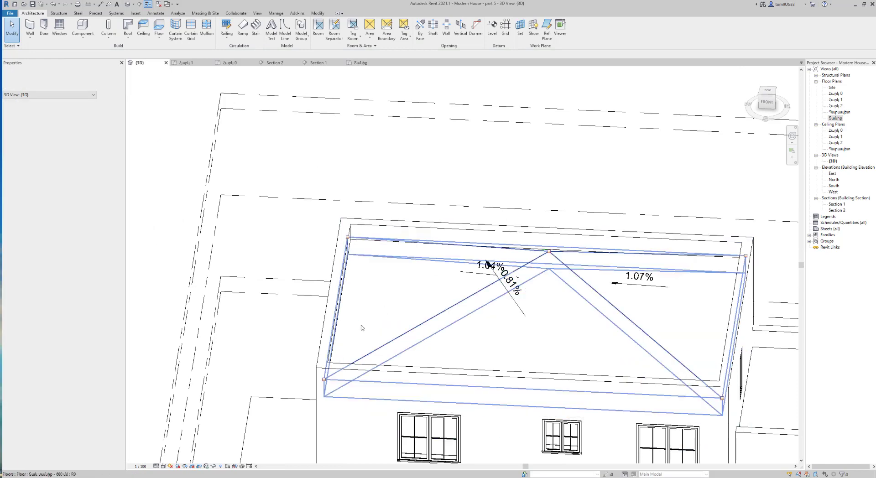
Orbit and zoom the 3D view to bring the roof's spot slope labels into view.
shift+middle_drag(489, 310, 529, 305)
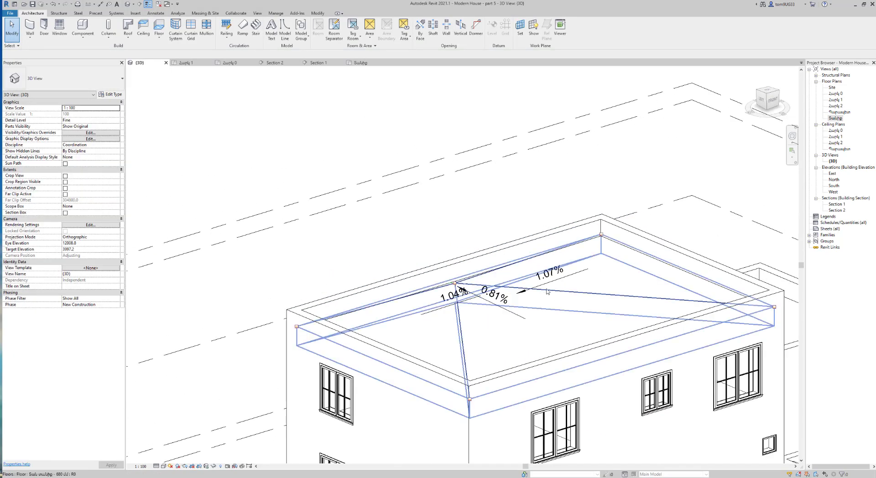
scroll(449, 296, up, 2)
mouse_move(502, 294)
shift+middle_down()
mouse_move(449, 297)
mouse_move(358, 325)
mouse_move(472, 293)
shift+middle_up()
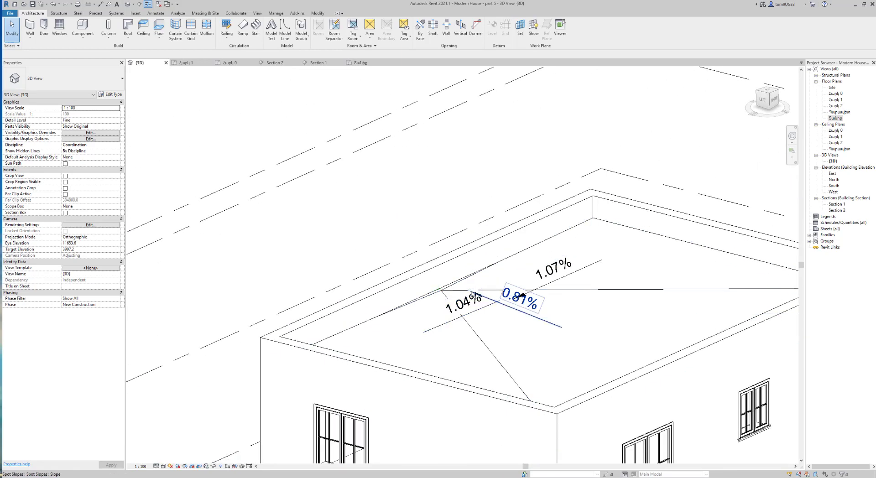
scroll(451, 290, up, 5)
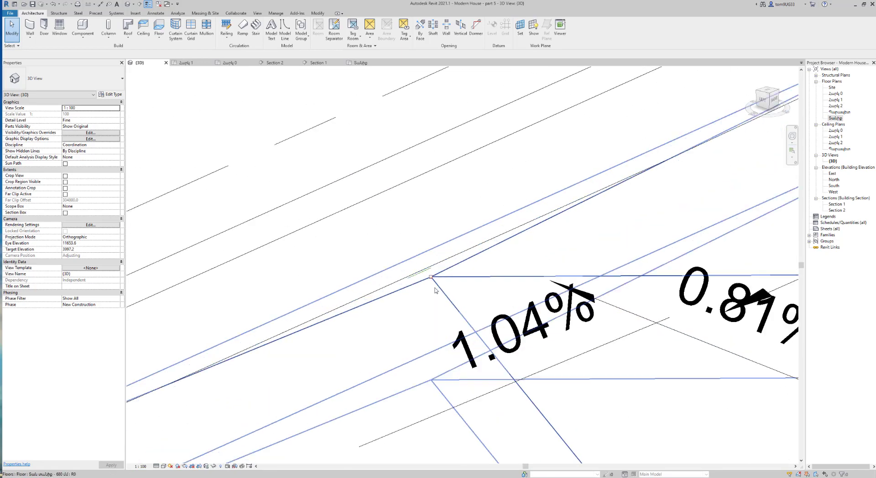
scroll(434, 283, up, 2)
scroll(424, 267, up, 2)
scroll(419, 264, down, 3)
scroll(419, 254, down, 2)
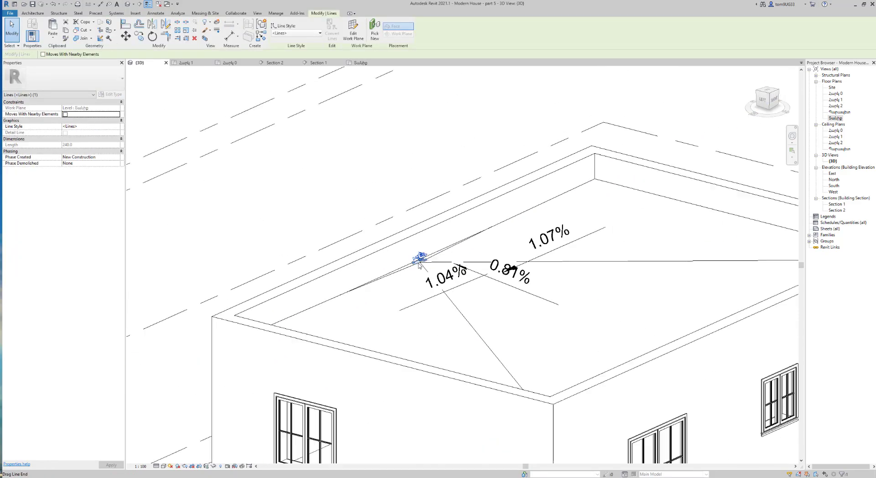
mouse_move(419, 252)
shift+middle_down()
mouse_move(487, 309)
mouse_move(437, 328)
mouse_move(453, 316)
mouse_move(415, 315)
mouse_move(429, 278)
shift+middle_up()
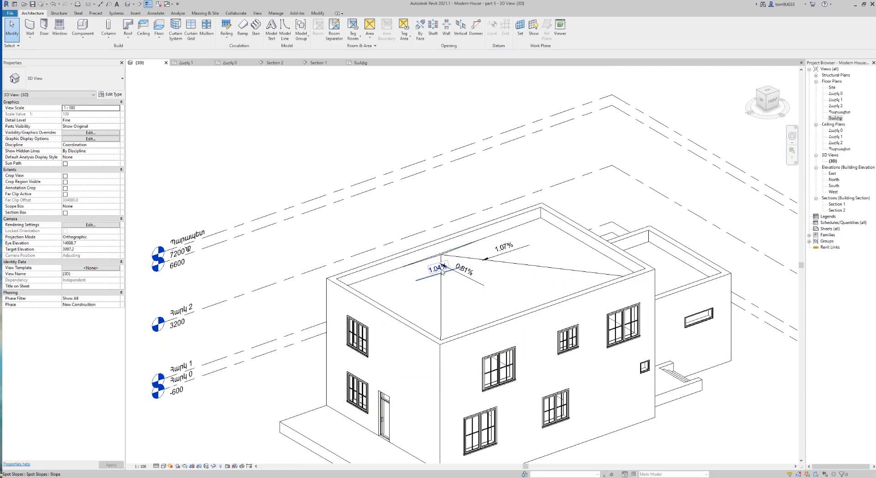
Delete the 1.04%, 0.81% and 1.07% spot slope labels from the roof.
click(436, 268)
key(Delete)
click(470, 272)
key(Delete)
click(504, 248)
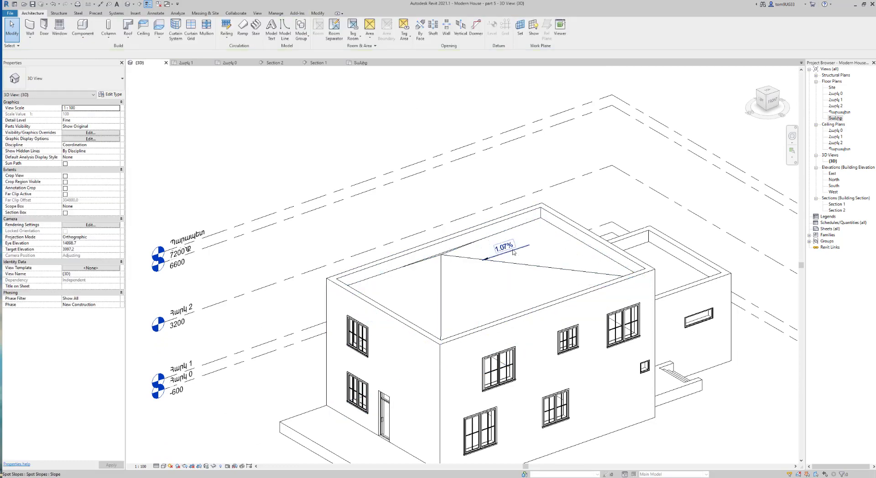
key(Delete)
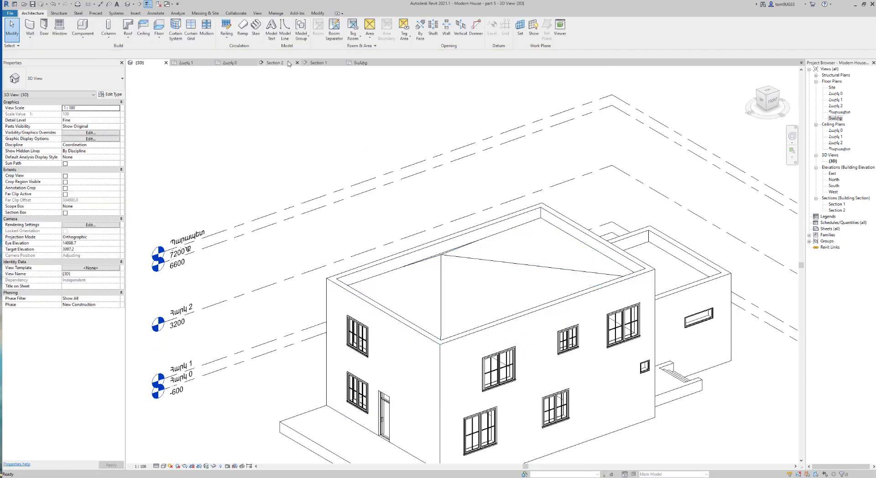
click(273, 63)
Show Section 1 in Shaded style (SD), panned to the roof slab at the wall corner.
click(319, 63)
scroll(469, 186, down, 5)
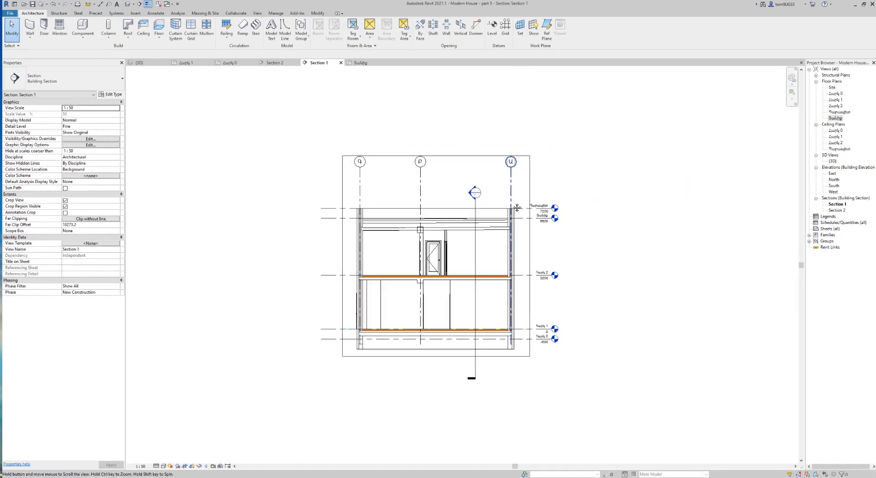
scroll(459, 235, up, 5)
middle_drag(358, 324, 384, 316)
key(s)
key(d)
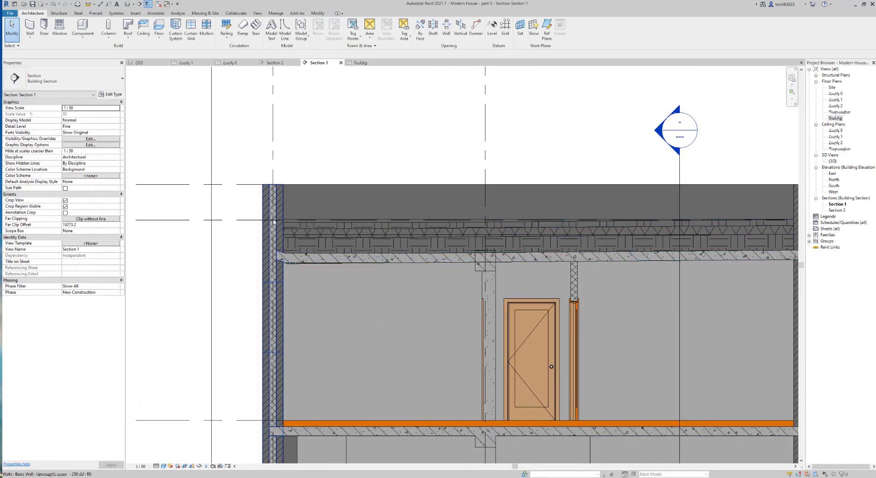
scroll(281, 214, up, 3)
scroll(292, 198, down, 1)
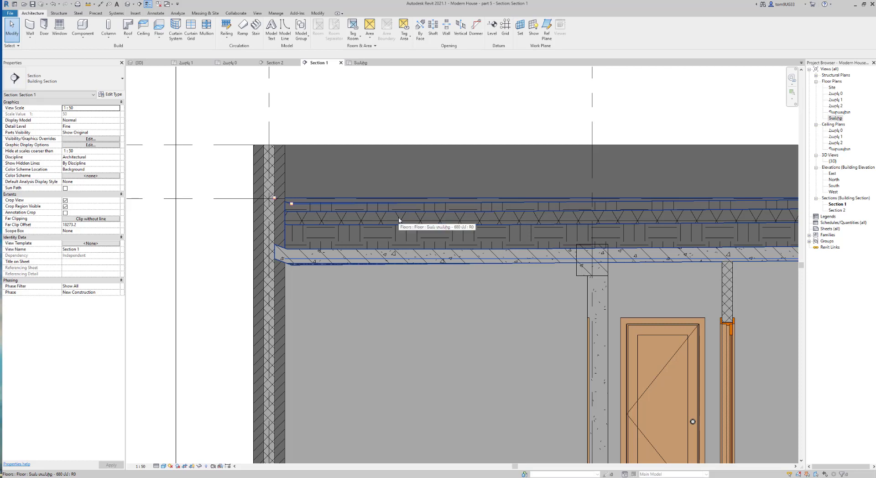
Set the roof floor type's 270 mm gravel Substrate layer to Variable.
click(398, 257)
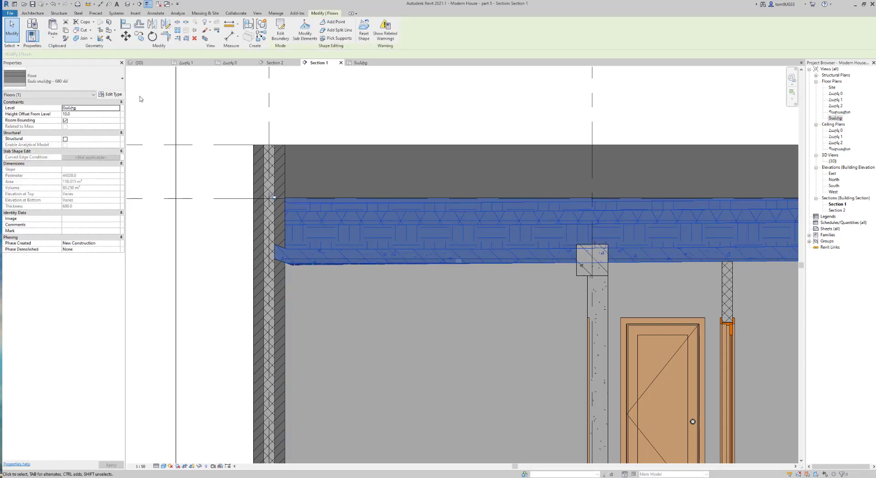
click(114, 94)
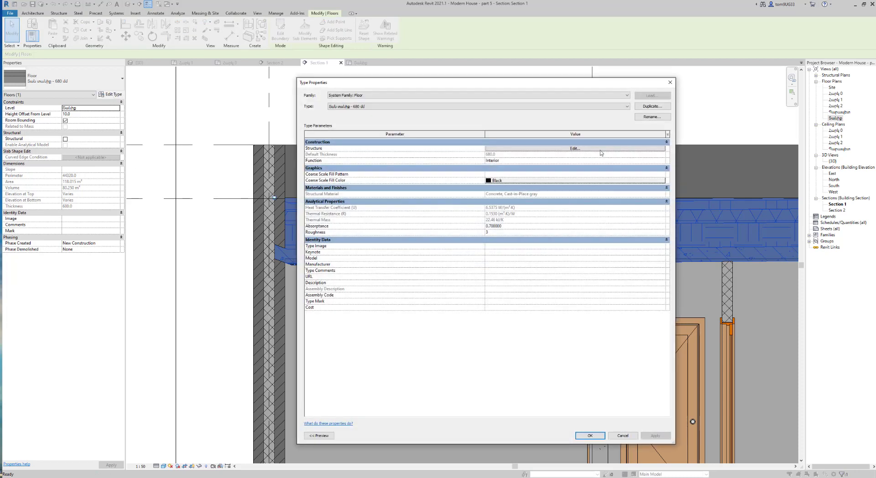
click(553, 149)
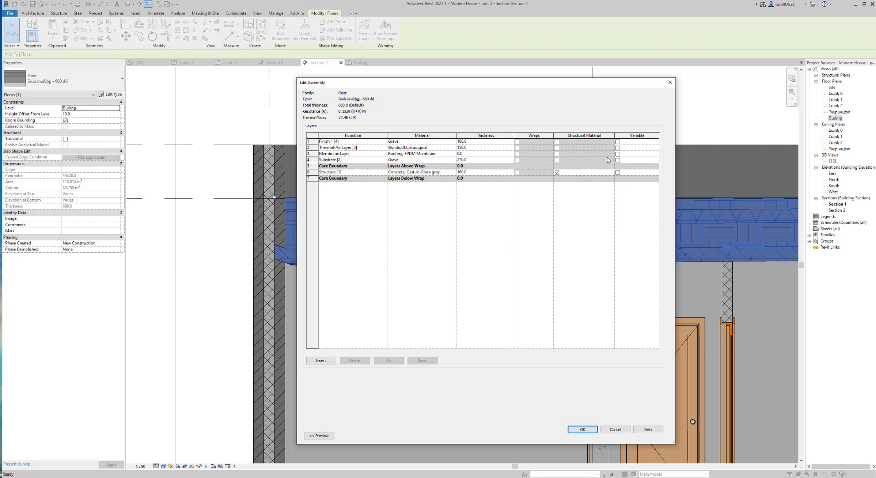
click(617, 160)
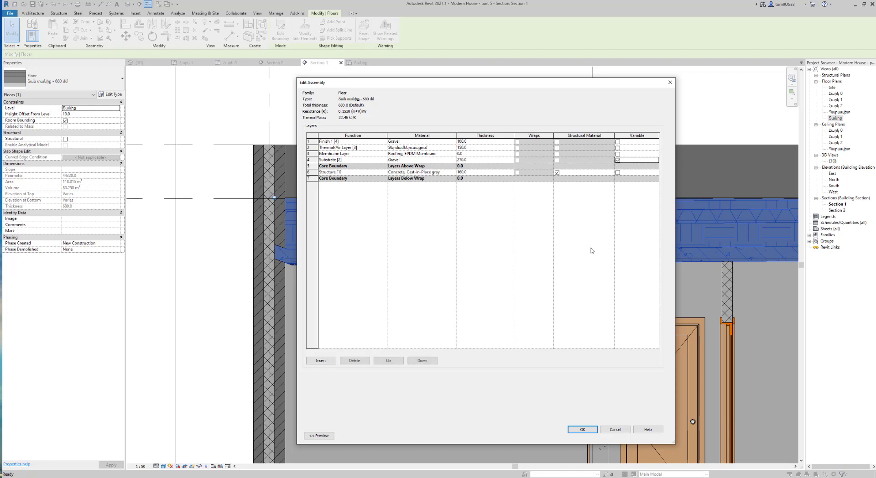
click(588, 433)
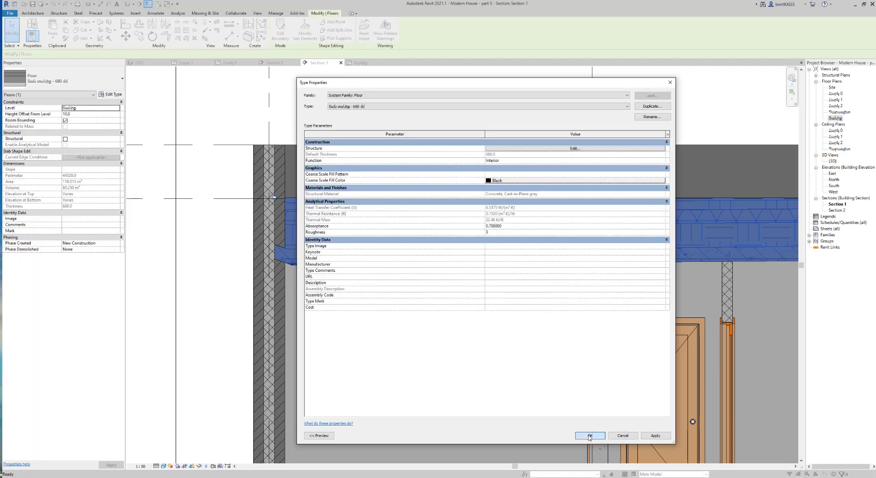
click(589, 435)
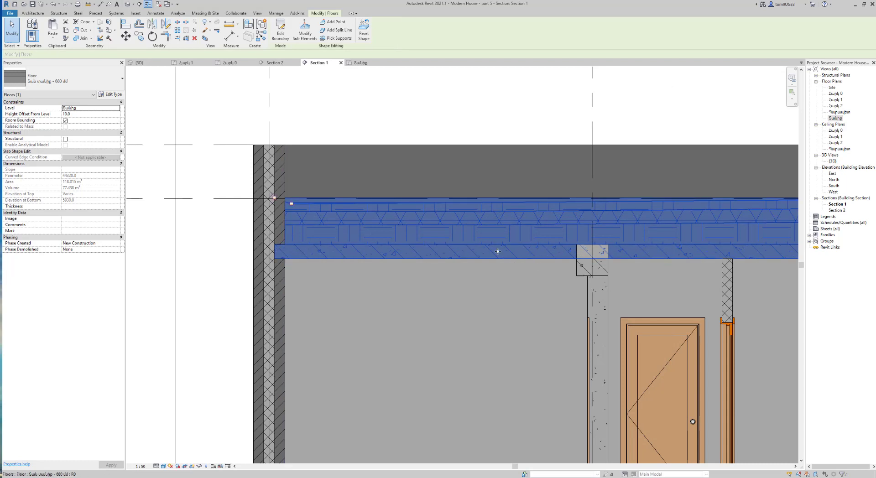
key(Escape)
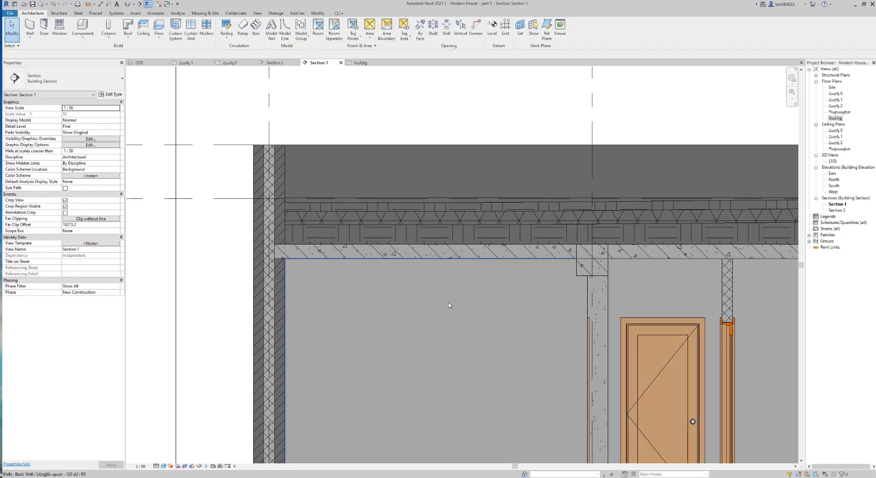
Reopen the roof floor's layer structure to verify the Variable Substrate layer, then deselect.
scroll(597, 226, up, 2)
scroll(603, 244, down, 3)
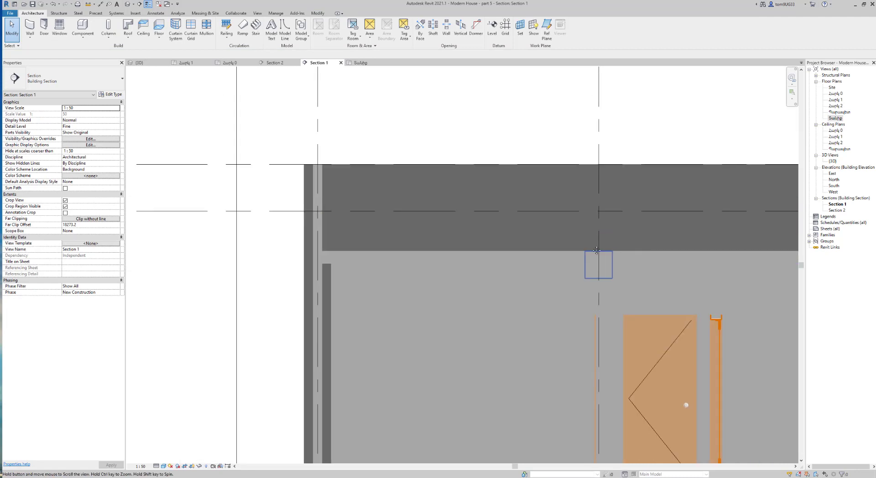
scroll(582, 238, up, 1)
scroll(679, 241, down, 2)
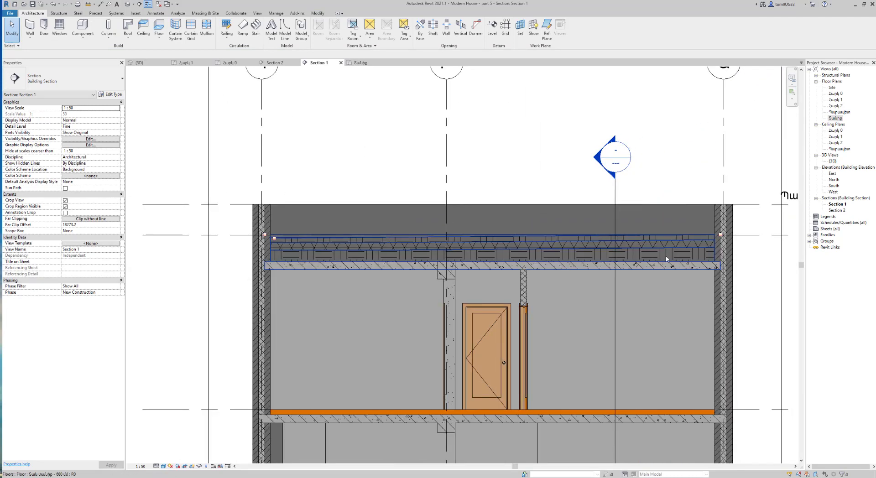
click(288, 267)
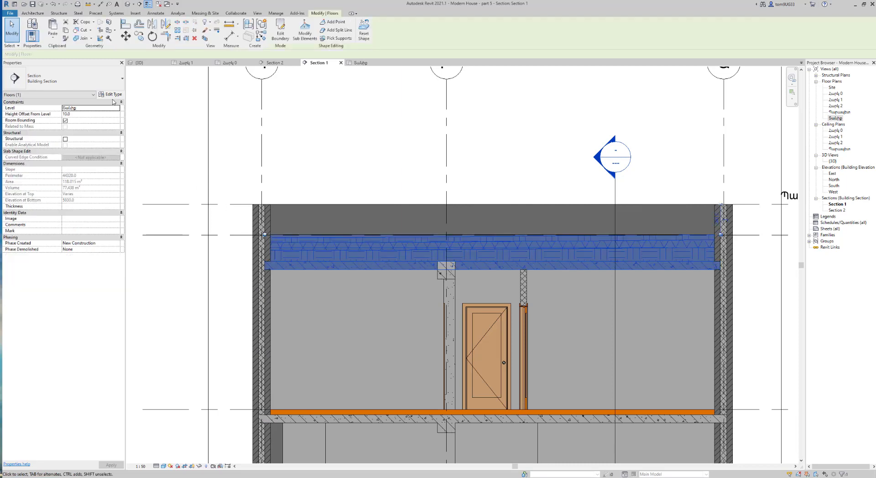
click(110, 94)
click(580, 144)
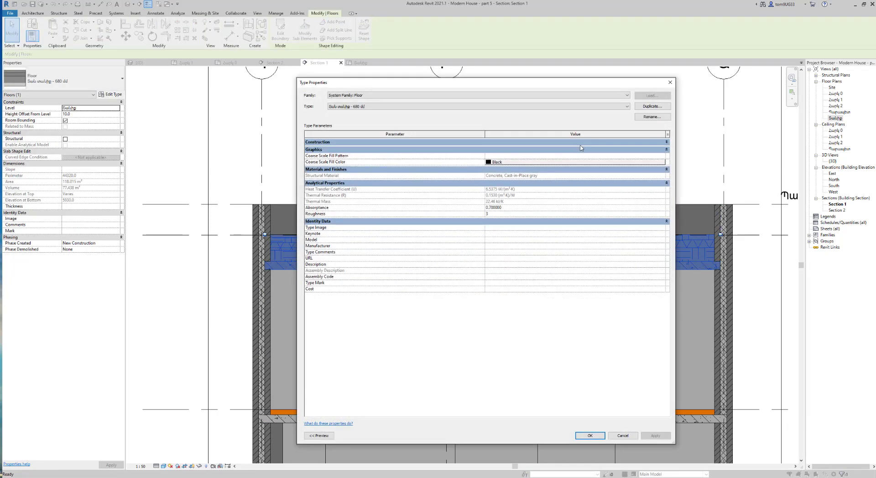
click(582, 144)
click(582, 150)
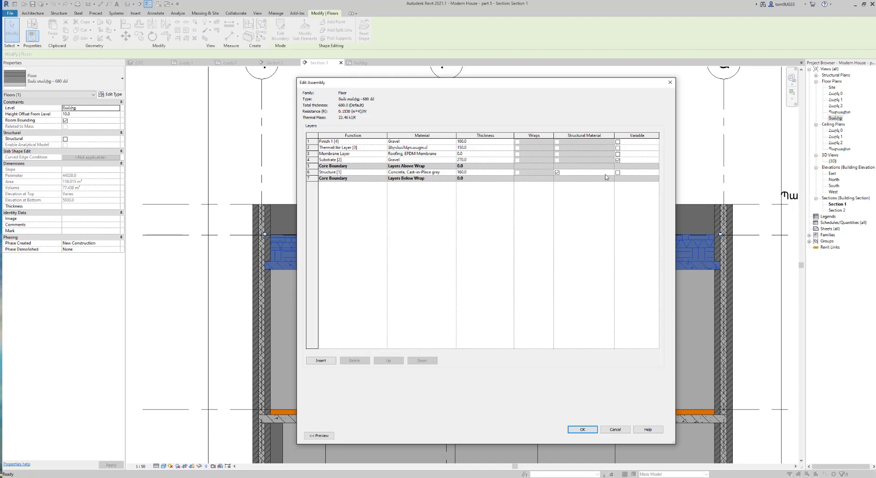
click(587, 429)
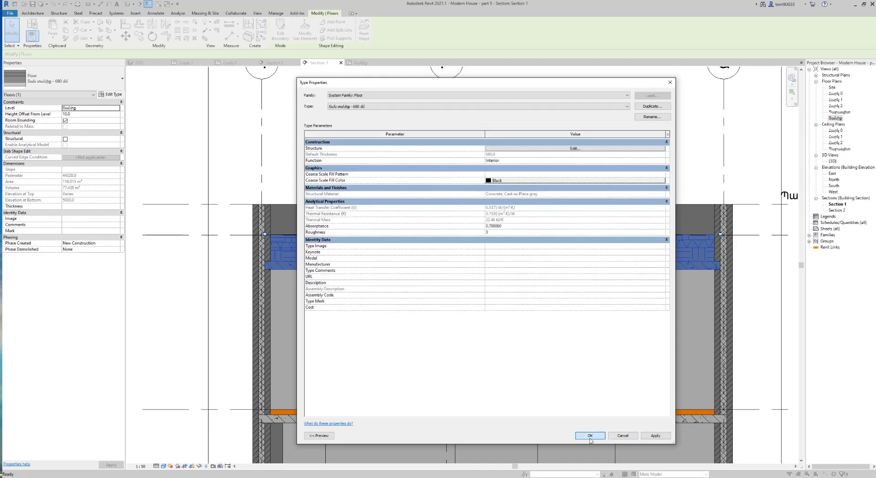
click(588, 435)
scroll(322, 237, up, 5)
key(Escape)
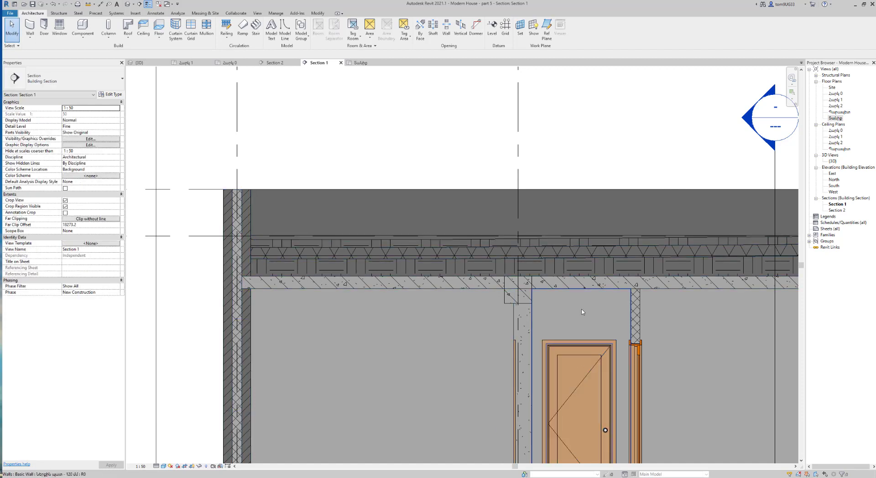
Join the beam's geometry with the roof slab (JG) in the section.
scroll(582, 312, down, 2)
scroll(557, 301, up, 2)
key(j)
key(g)
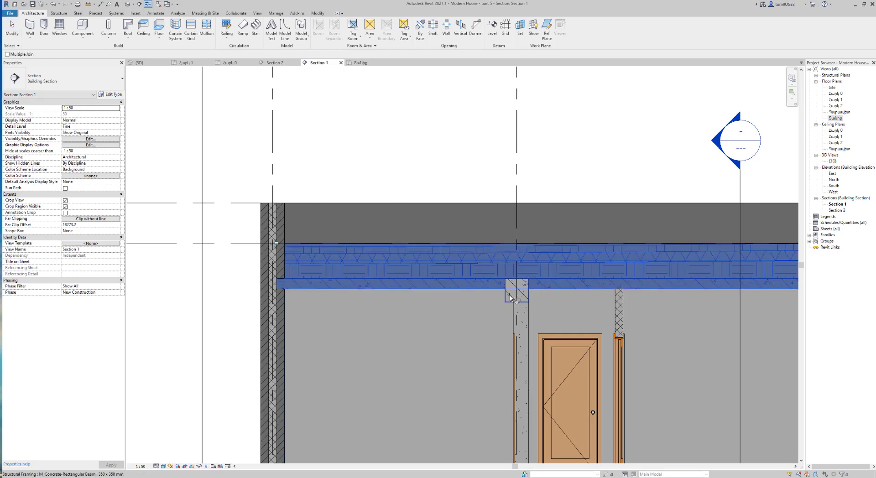
click(510, 298)
scroll(497, 274, down, 3)
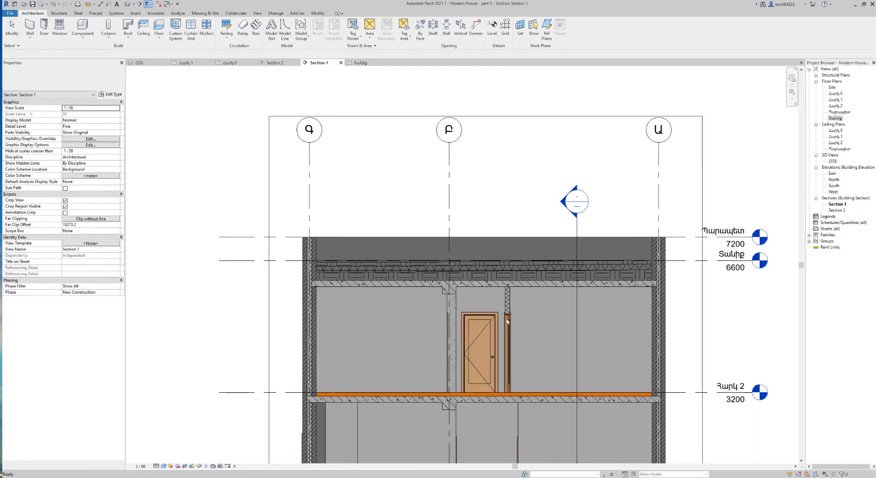
key(Escape)
scroll(492, 340, down, 1)
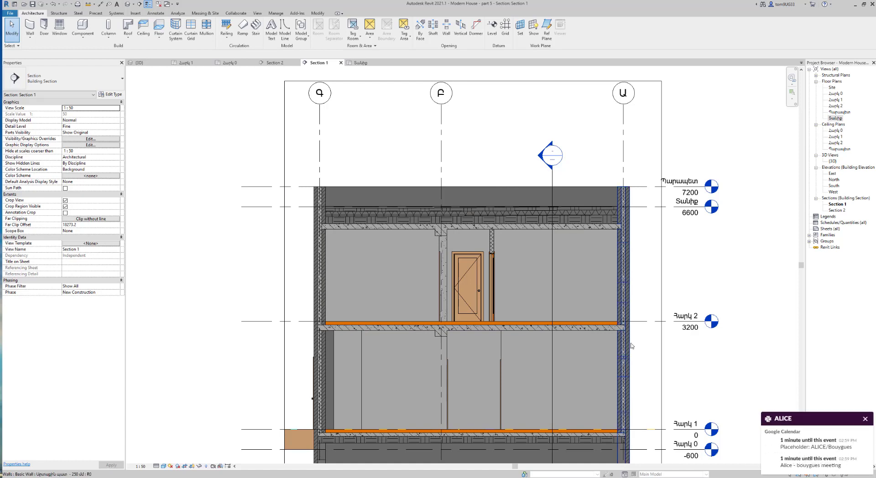
Dismiss the calendar notification and return to the 3D view, orbited toward the house front.
click(865, 419)
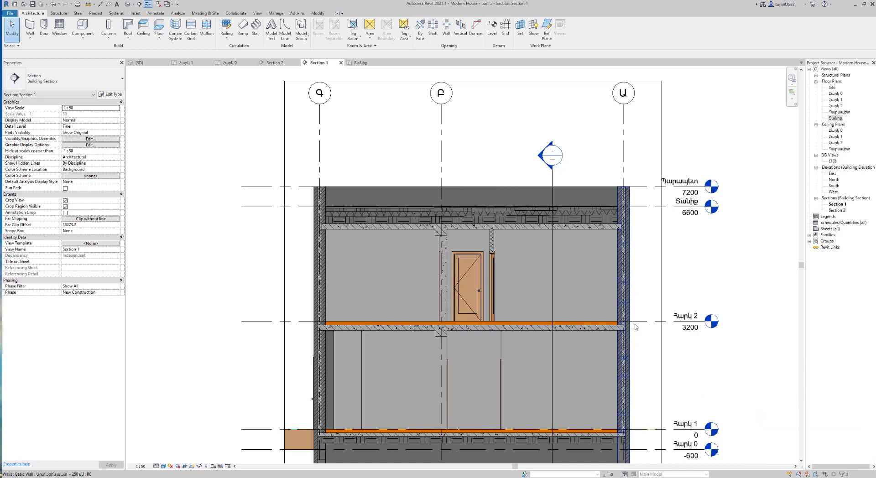
key(ctrl+Tab)
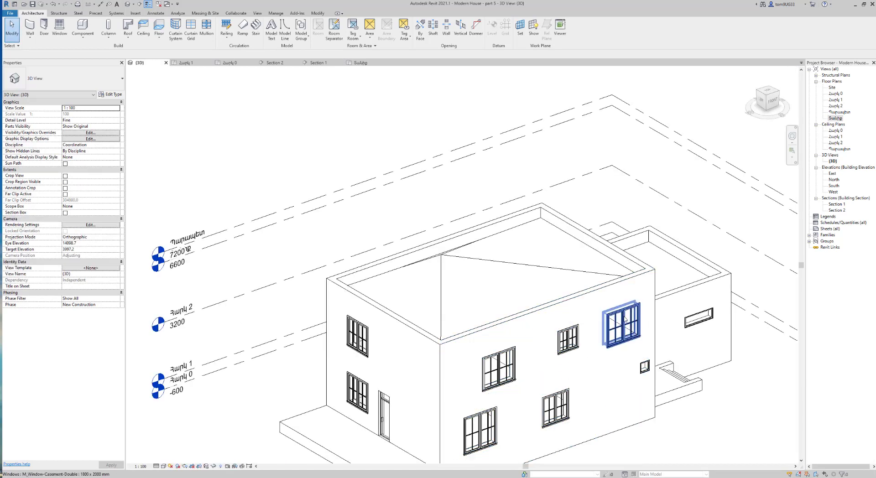
shift+middle_drag(696, 296, 643, 328)
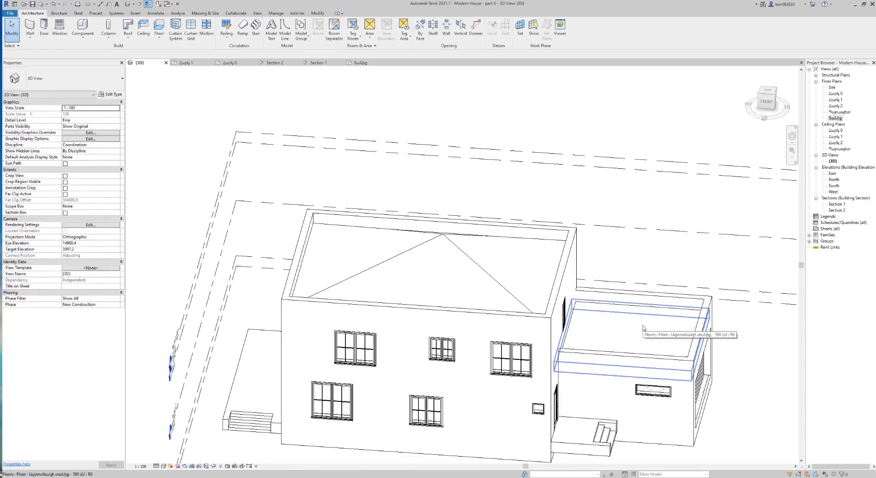
Start editing the terrace slab's shape points from a top view, then back out to isometric.
click(643, 328)
scroll(515, 191, up, 2)
click(305, 30)
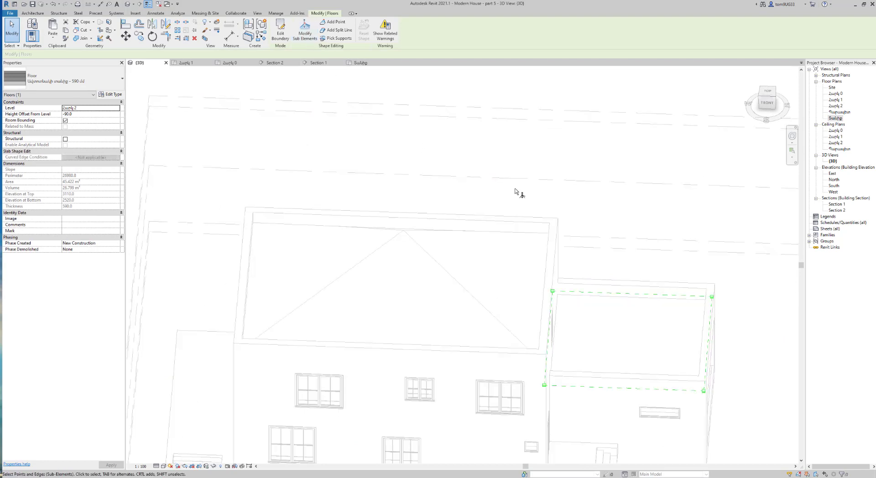
click(767, 91)
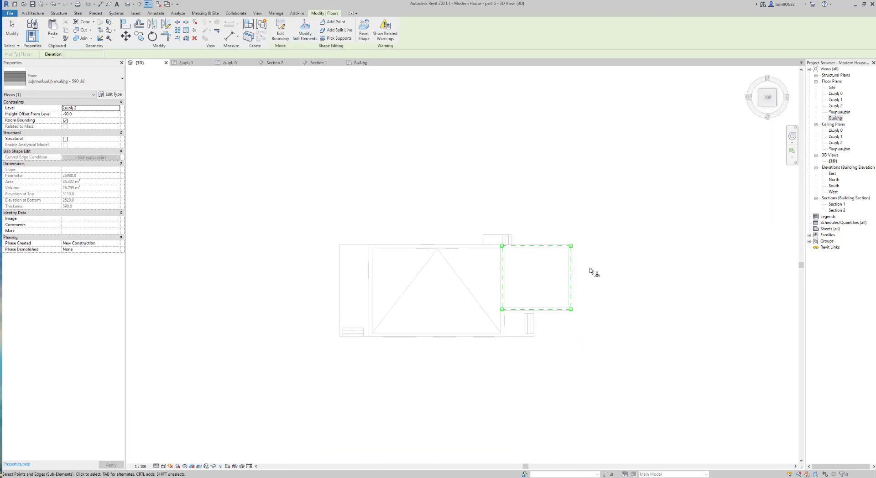
scroll(525, 232, up, 4)
scroll(488, 249, up, 2)
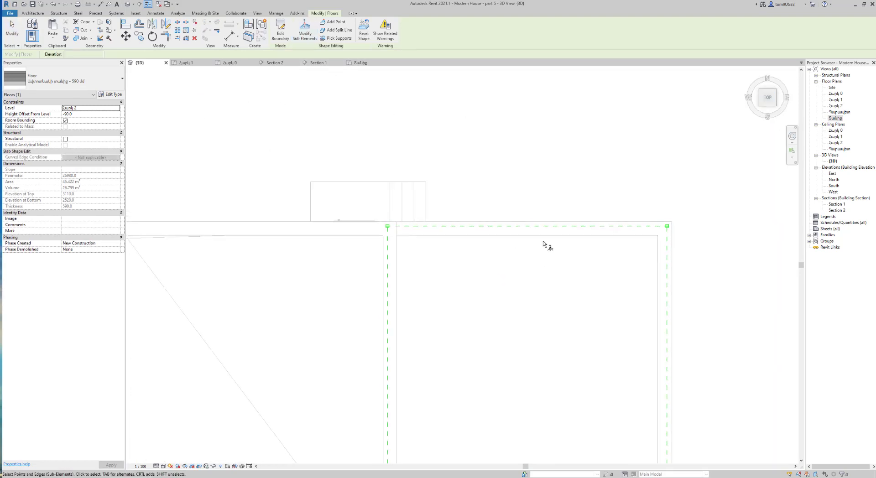
middle_drag(619, 244, 506, 270)
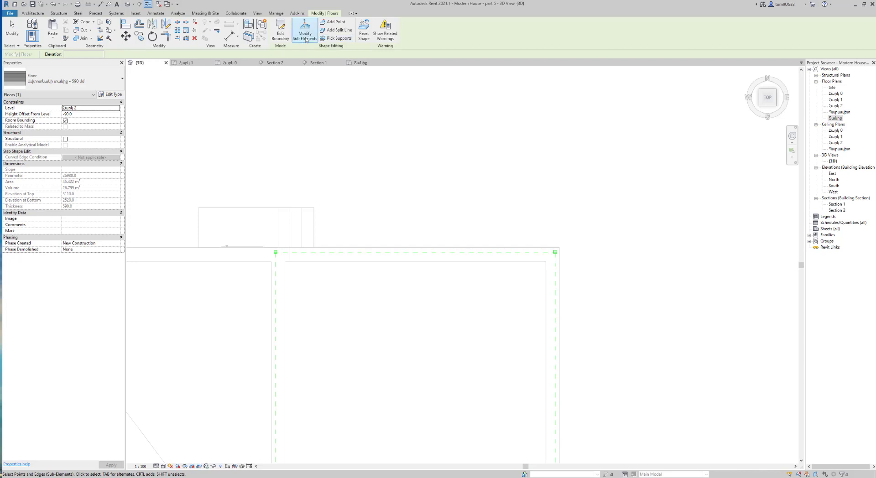
click(333, 21)
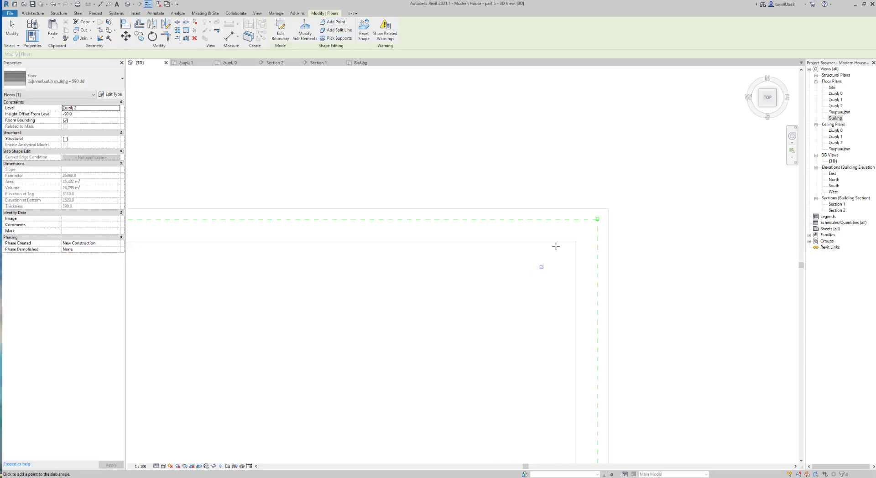
key(Escape)
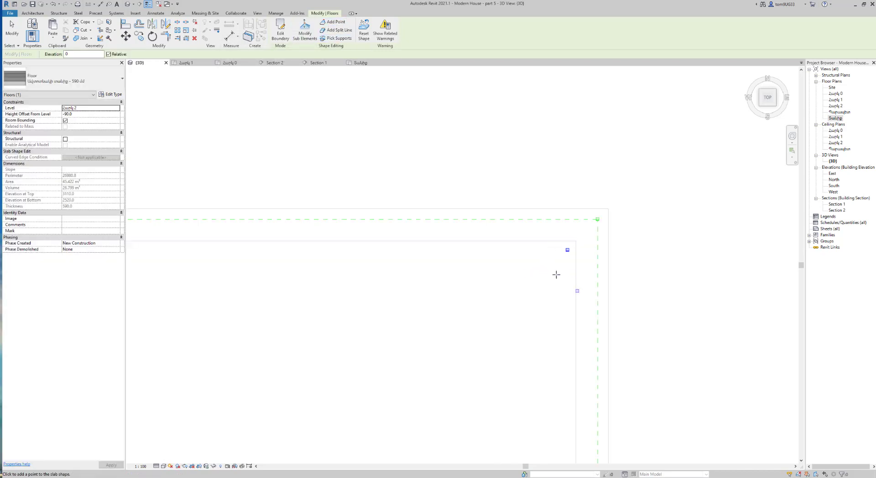
key(Escape)
mouse_move(557, 276)
shift+middle_down()
mouse_move(545, 194)
mouse_move(475, 258)
shift+middle_up()
Lower the terrace roof slab's far right corner point to elevation -70.
click(474, 258)
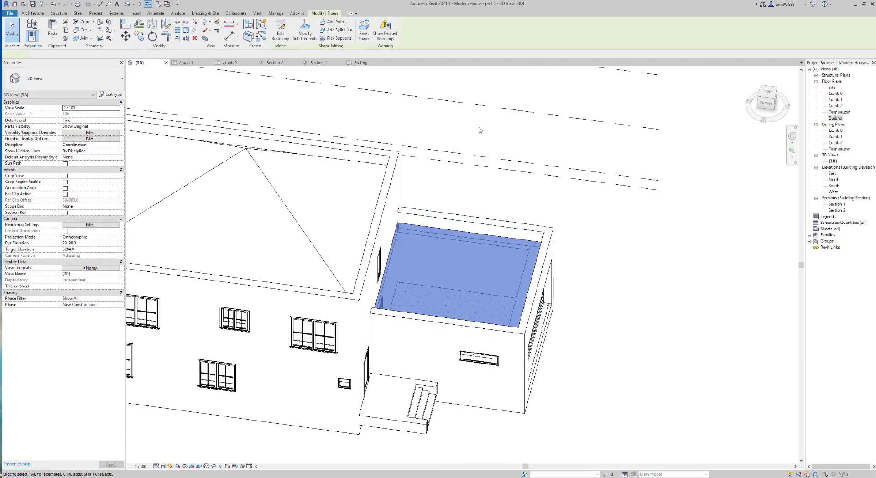
click(305, 32)
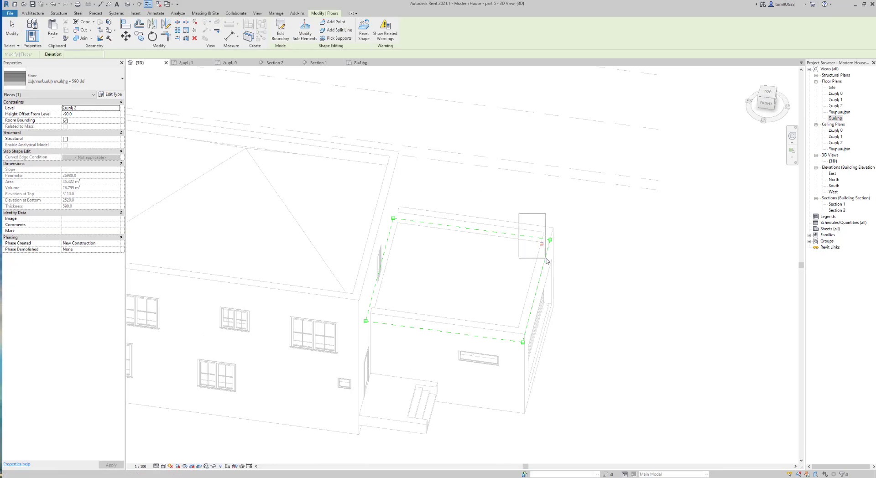
drag(520, 214, 551, 258)
click(545, 242)
text(-78)
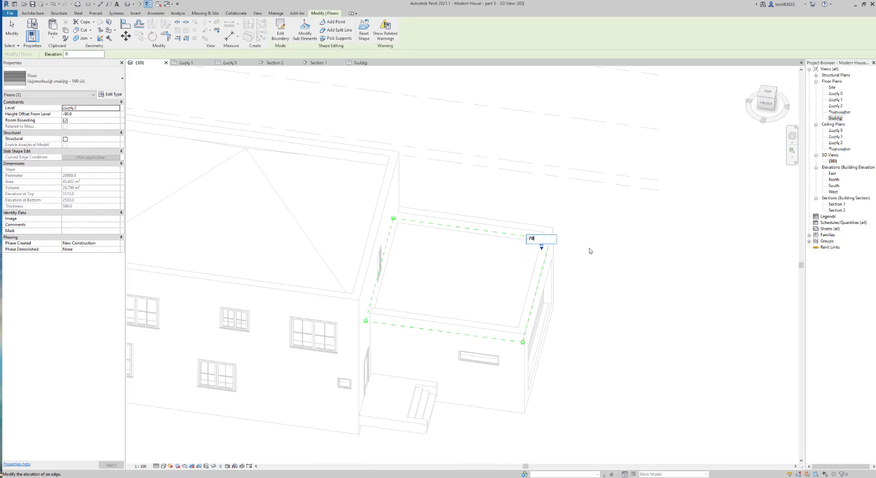
key(Return)
key(Escape)
key(Escape)
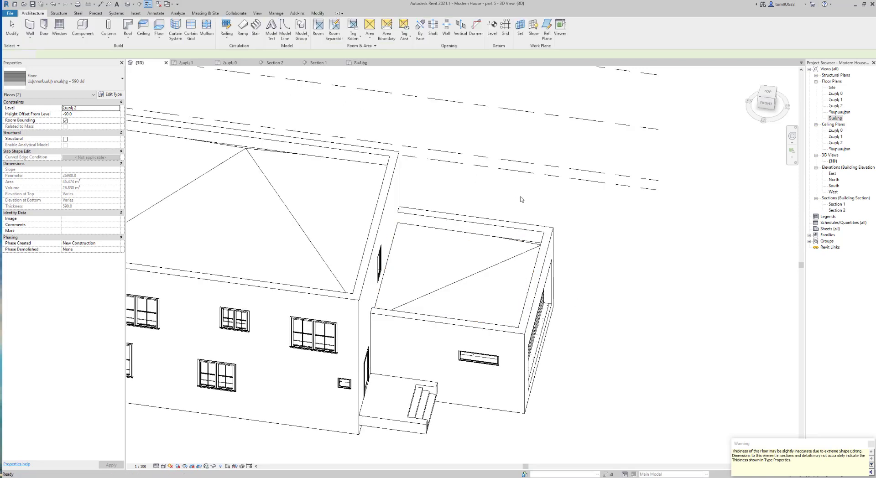
Make the terrace slab type's 180 mm gravel Substrate layer Variable.
click(406, 250)
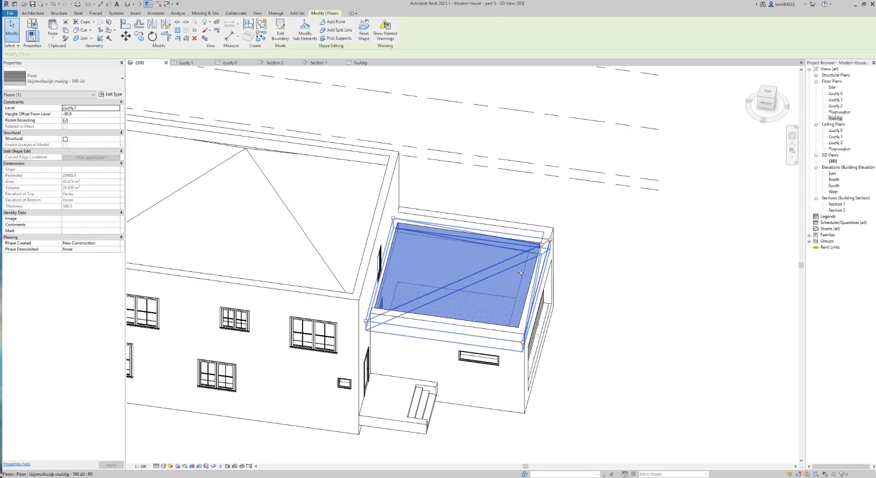
click(110, 94)
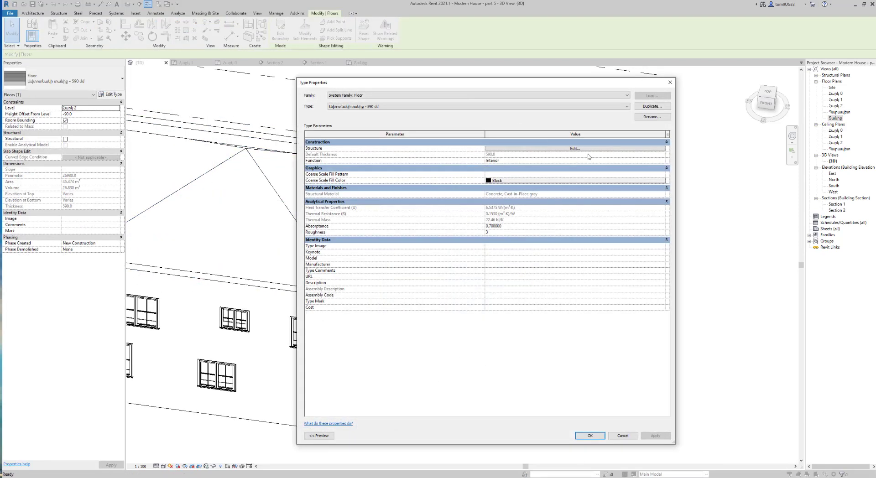
click(588, 156)
click(618, 161)
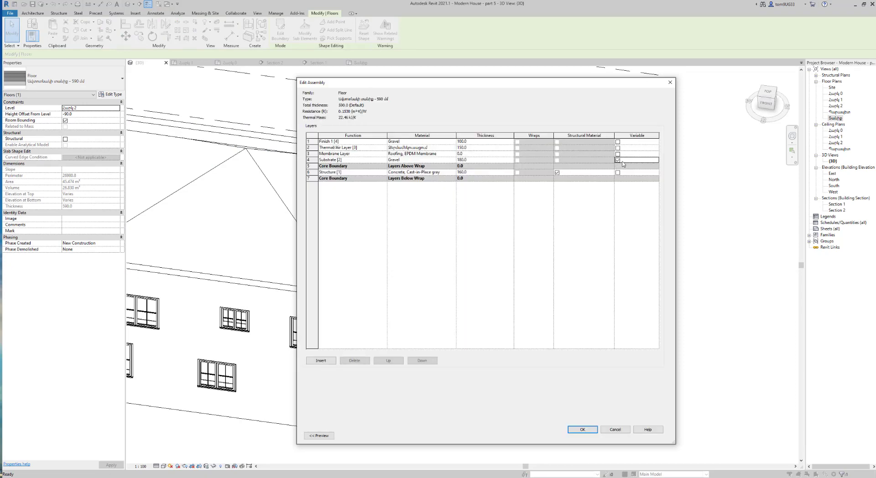
click(578, 430)
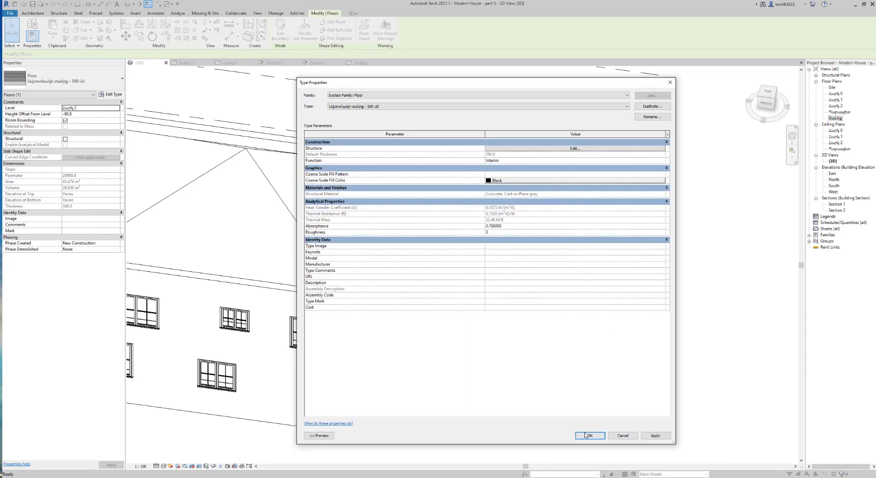
click(587, 435)
Clear the slab selection and review the Section 2 view.
scroll(634, 260, down, 3)
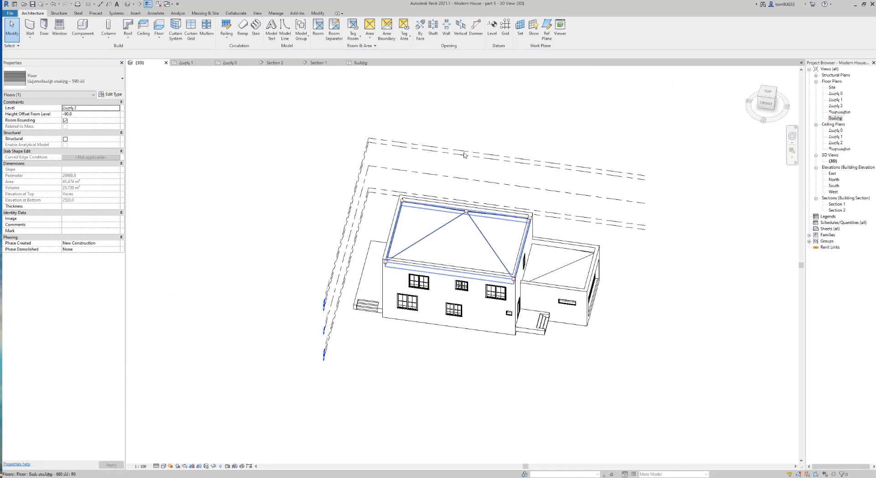
click(323, 78)
click(283, 64)
scroll(436, 281, down, 3)
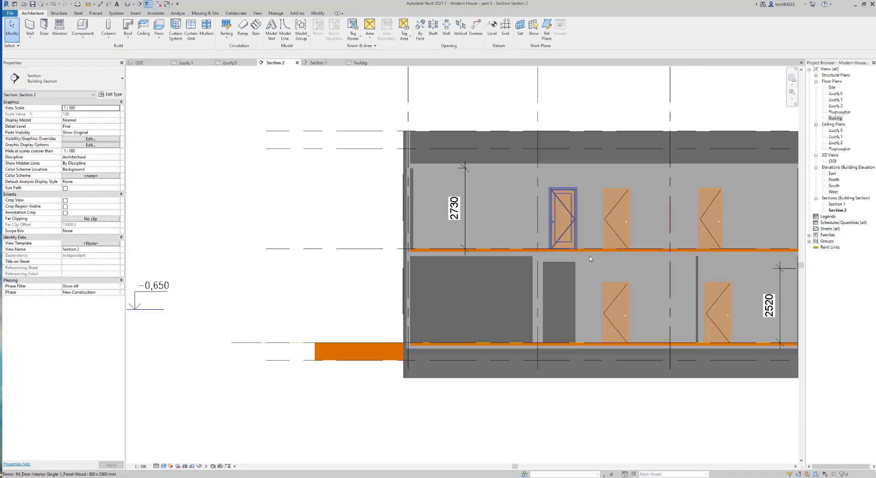
scroll(435, 281, down, 2)
scroll(436, 281, up, 2)
scroll(384, 252, up, 3)
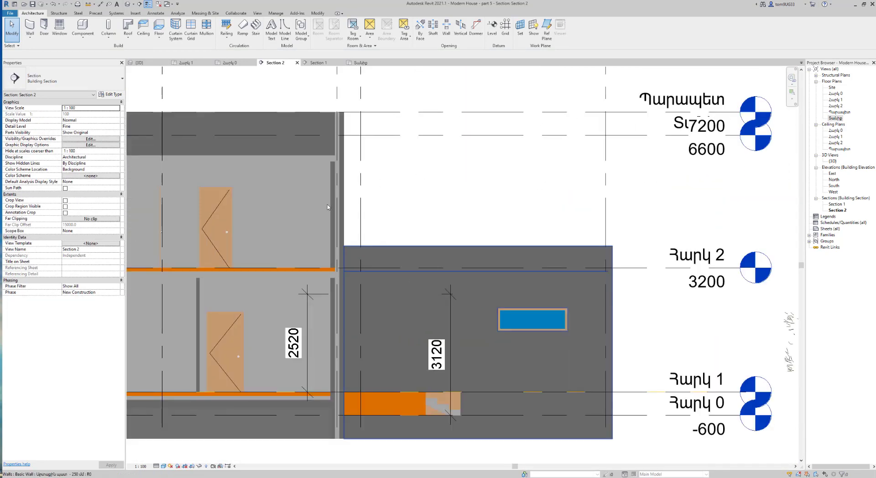
On the ground floor plan, drag the Section 2 cut line higher.
click(185, 62)
scroll(338, 328, down, 3)
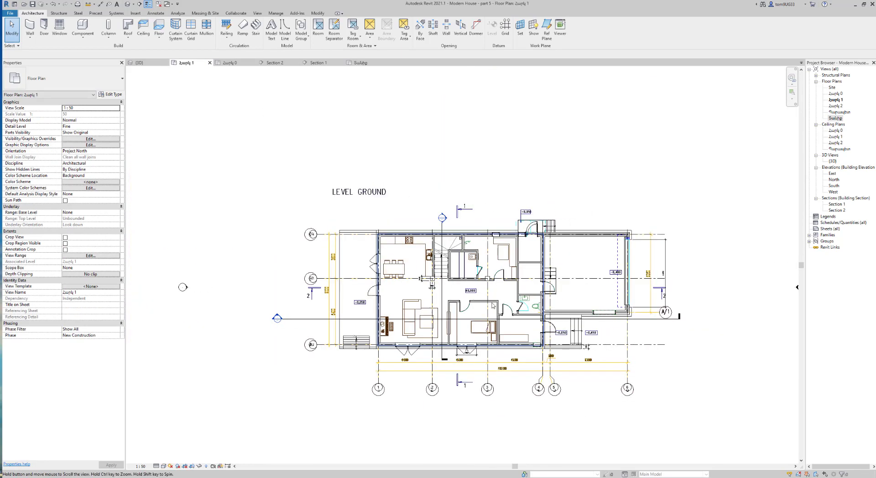
scroll(337, 327, down, 1)
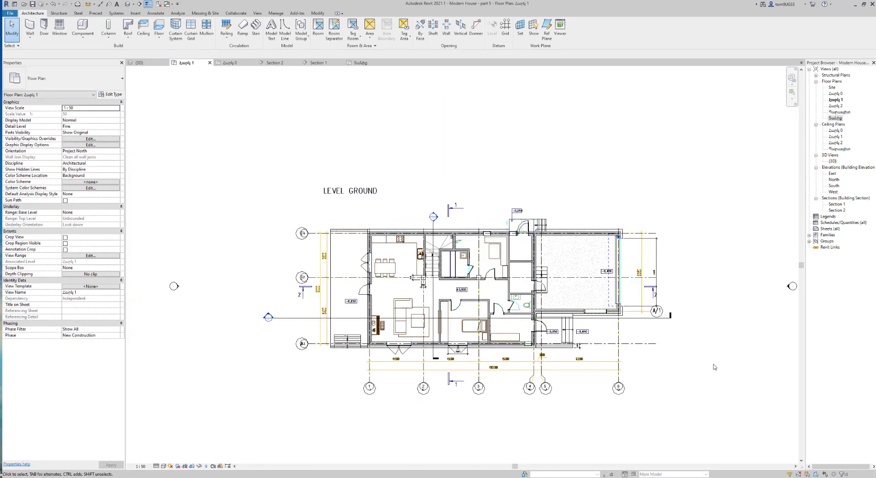
click(299, 317)
drag(302, 281, 277, 254)
key(Escape)
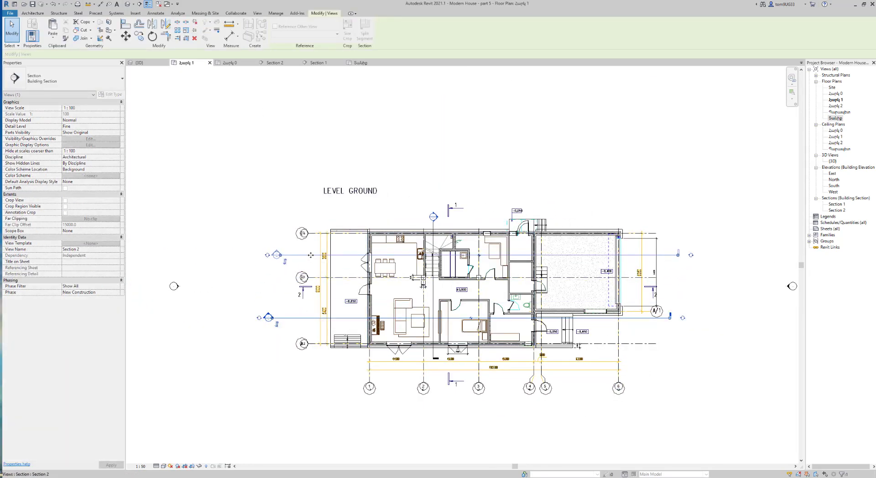
Check the updated Section 2 view zoomed to fit, then orbit the 3D house to a front-right angle.
double_click(276, 254)
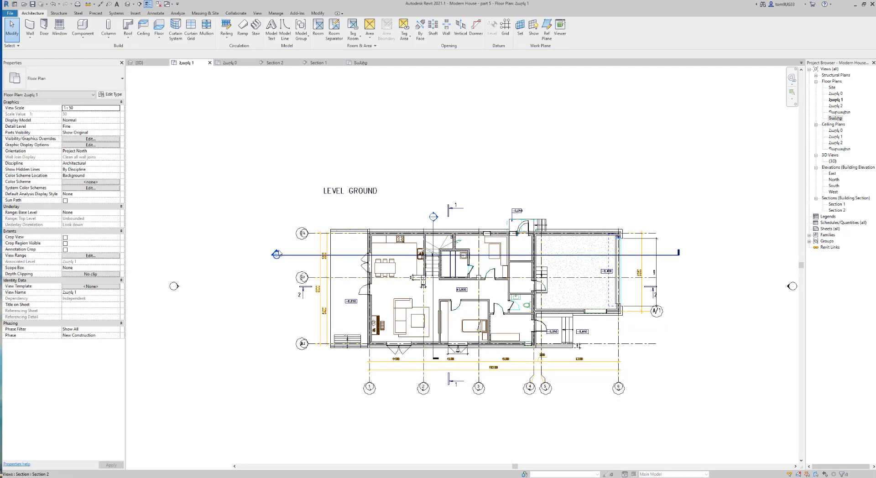
scroll(552, 293, up, 5)
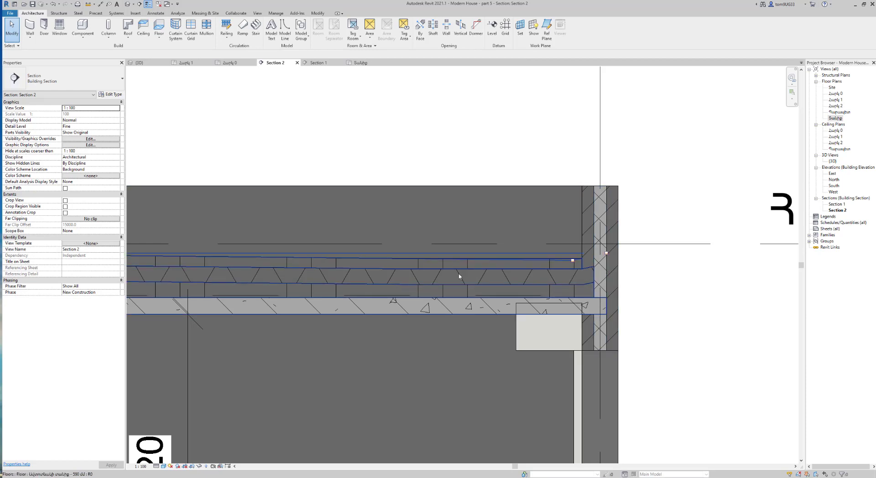
scroll(459, 276, down, 2)
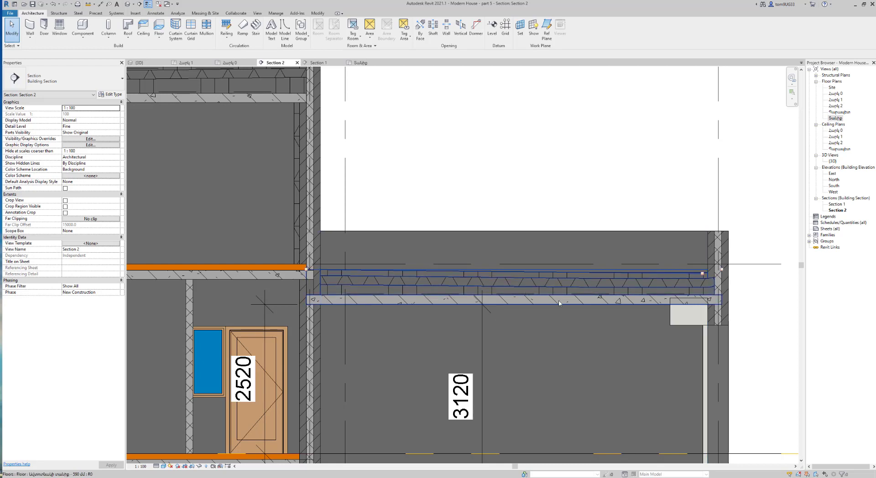
key(z)
key(f)
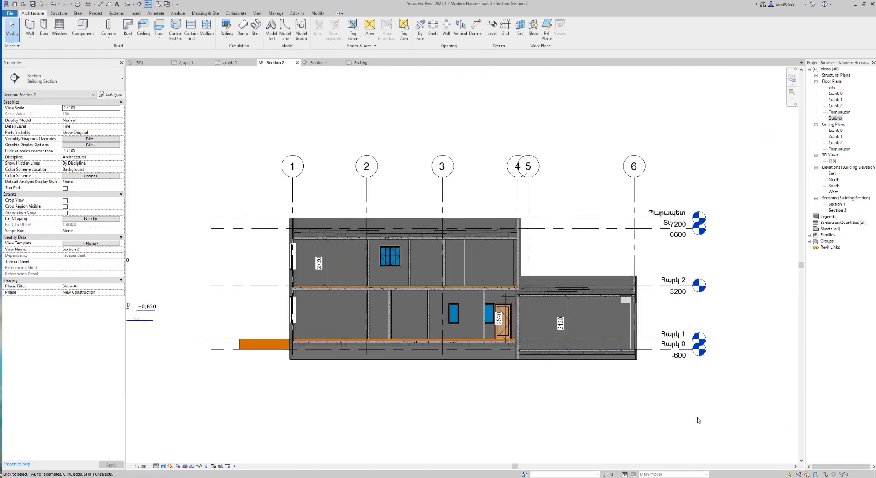
key(ctrl+Tab)
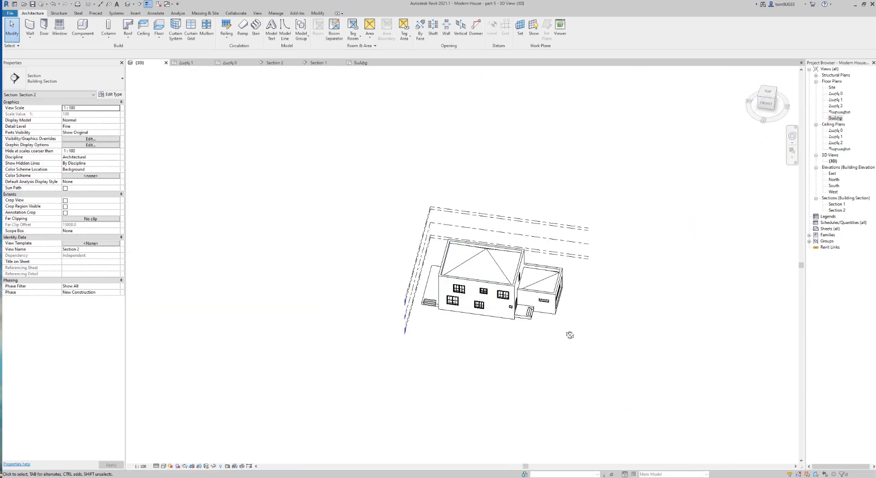
shift+middle_drag(474, 280, 479, 296)
scroll(485, 321, up, 4)
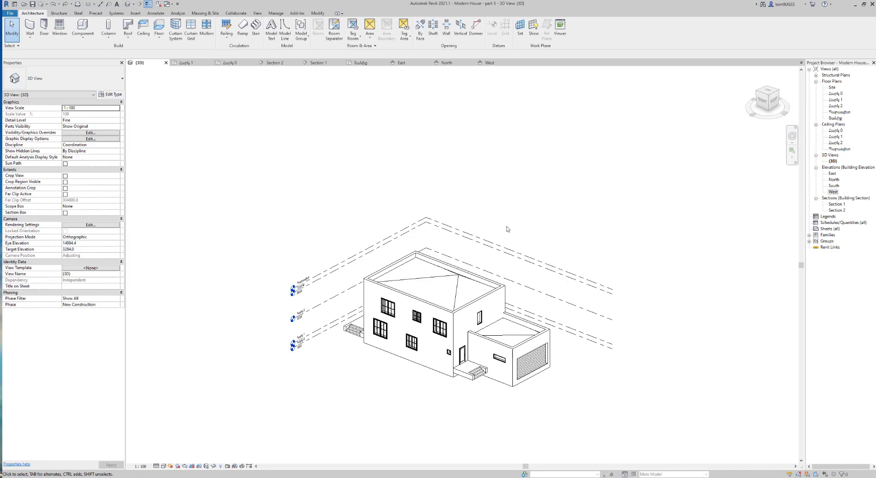
Open the West elevation and zoom in on the ground-floor windows and their dimensions.
double_click(833, 192)
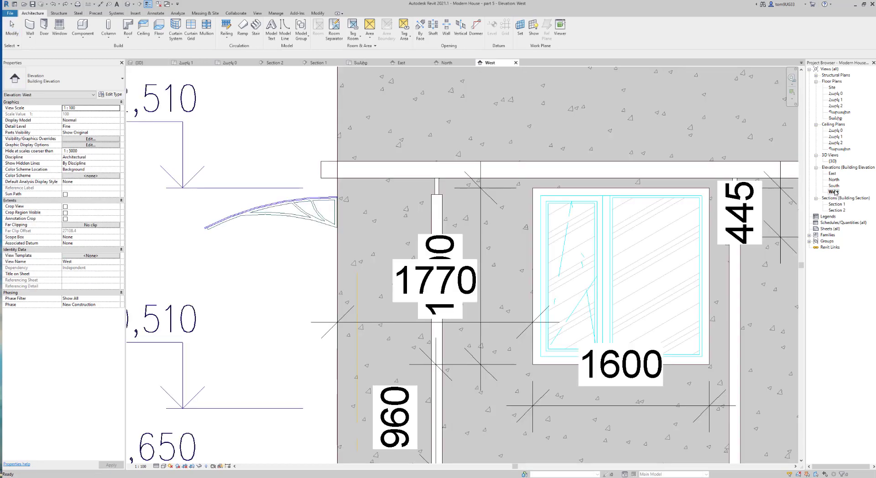
scroll(589, 316, down, 5)
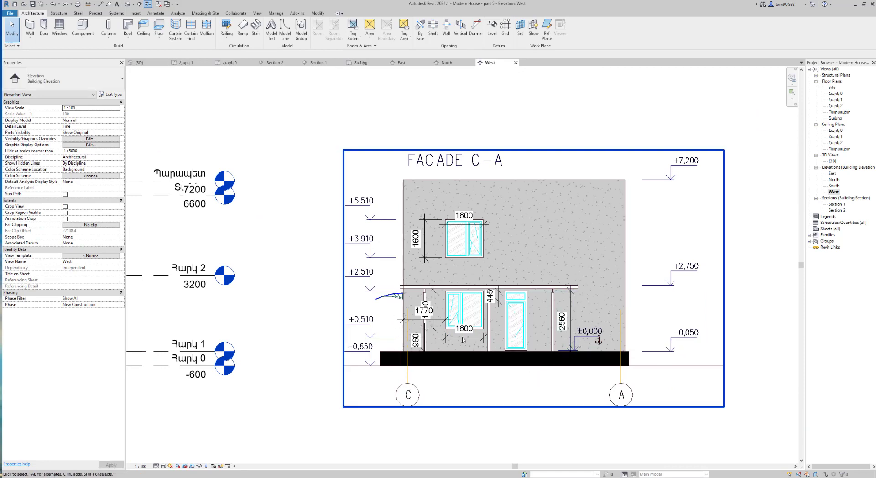
scroll(463, 340, up, 2)
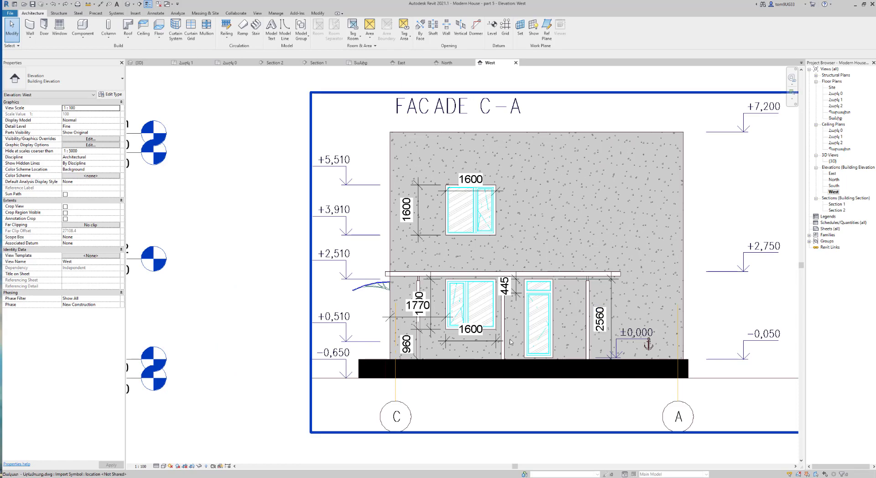
scroll(488, 333, up, 3)
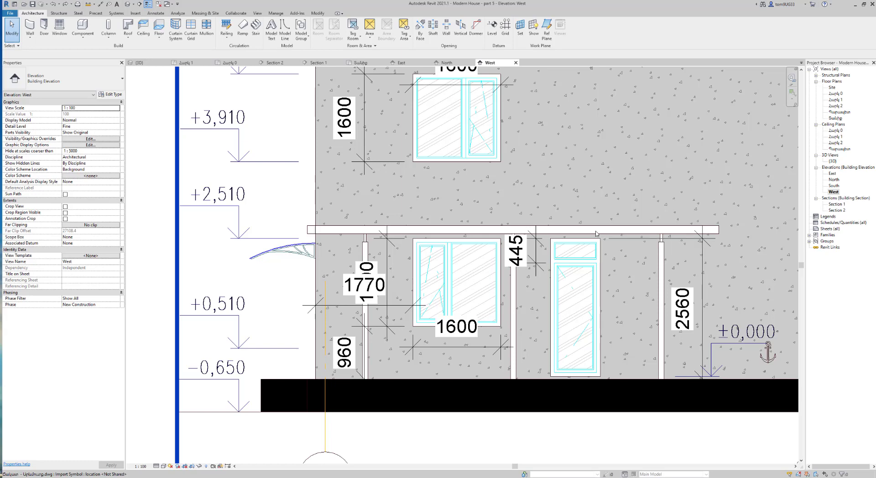
Delete the old 1600, 1770, 960, 445 and 2560 window dimensions.
click(434, 347)
key(Delete)
click(363, 284)
key(Delete)
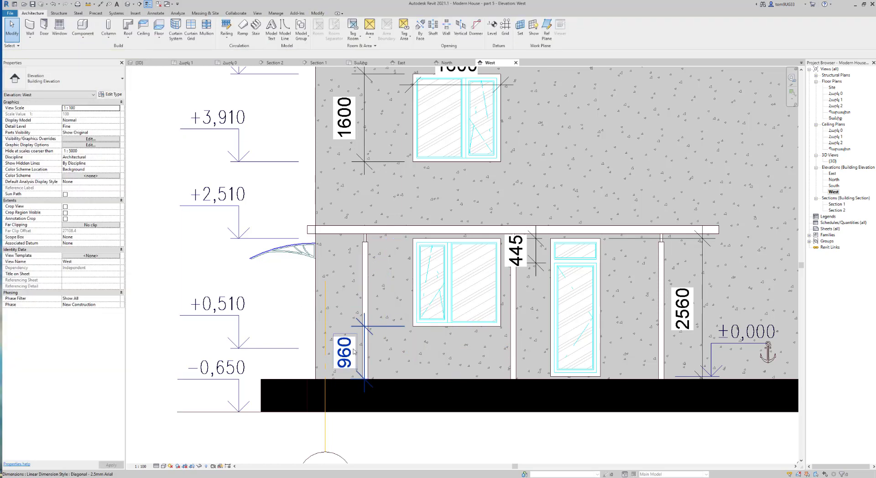
click(353, 351)
key(Delete)
click(516, 250)
key(Delete)
click(682, 308)
key(Delete)
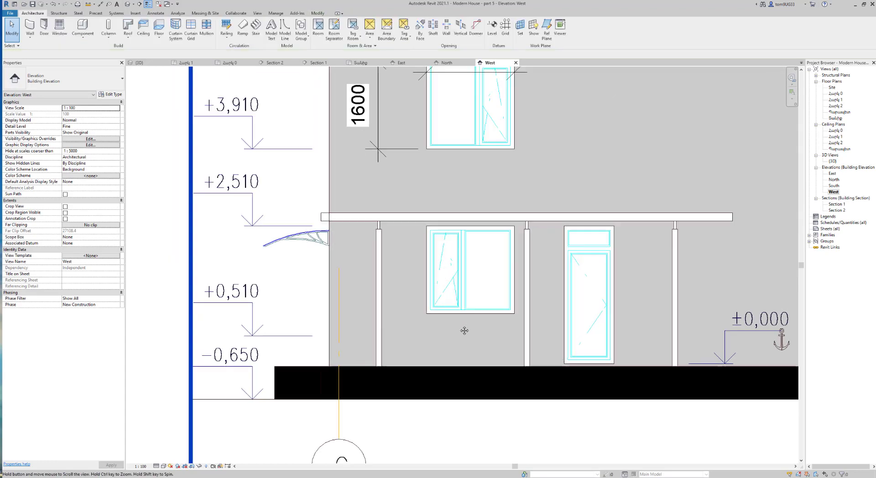
Add aligned dimensions for the 100 column width and 150 slab thickness.
middle_drag(465, 331, 420, 347)
scroll(420, 347, up, 2)
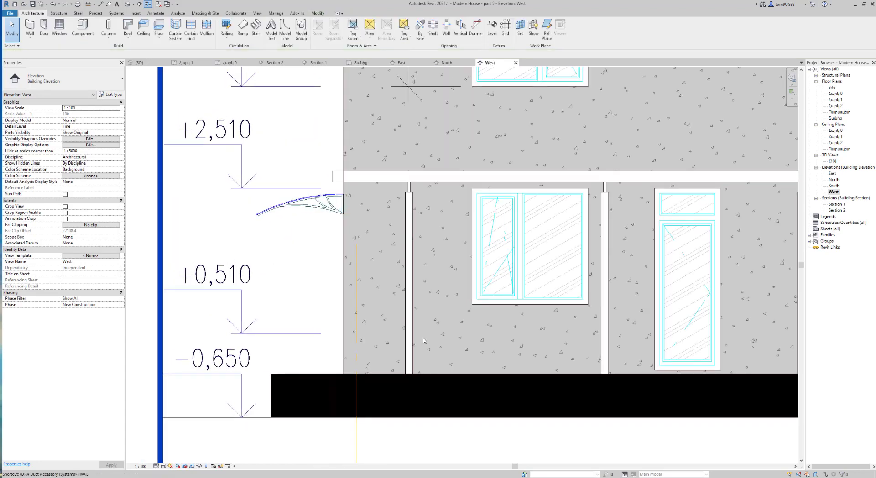
key(i)
click(414, 325)
scroll(418, 328, down, 2)
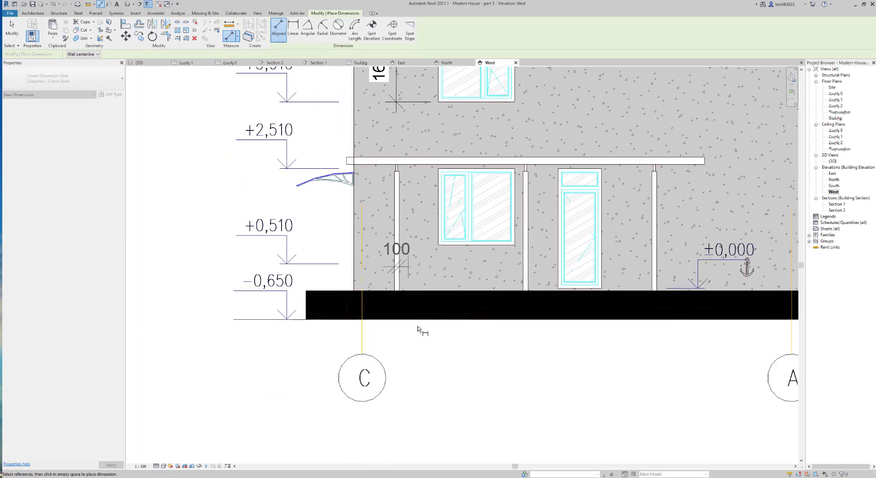
click(398, 338)
middle_drag(397, 339, 428, 406)
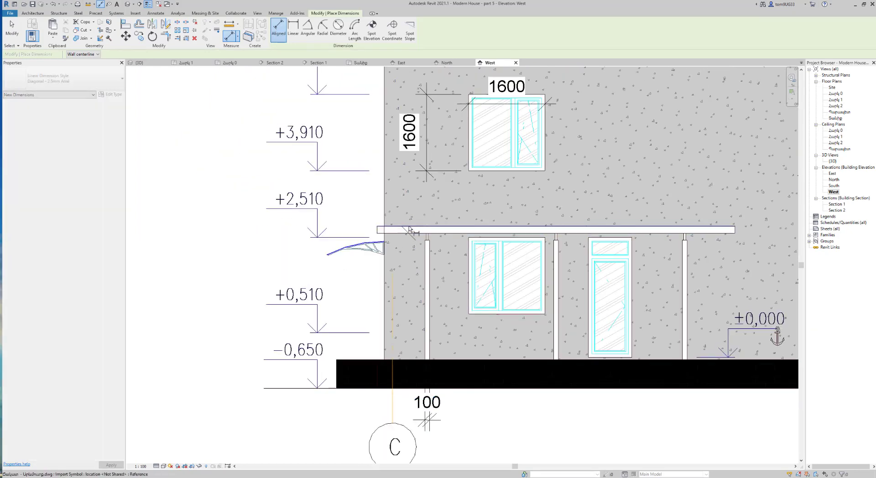
click(409, 229)
click(295, 229)
scroll(420, 408, up, 2)
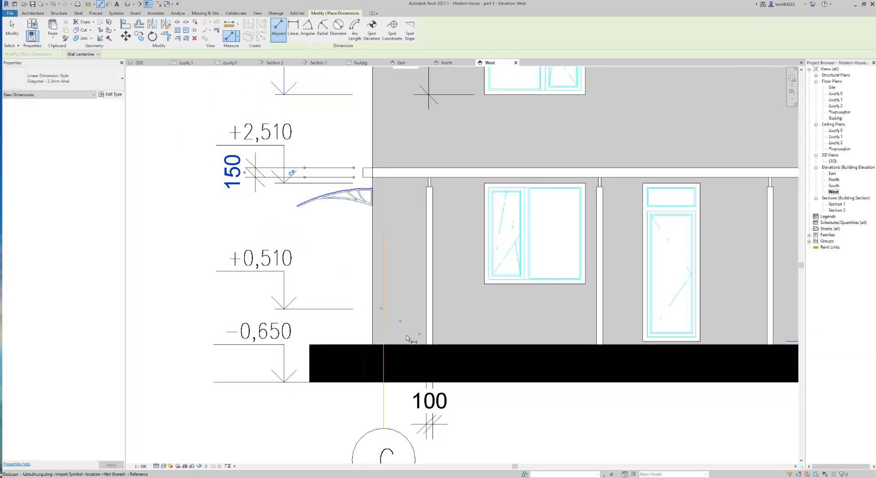
click(372, 319)
Dimension the 850 wall-to-column offset and the 5500 column spacing from grid C to A.
click(426, 314)
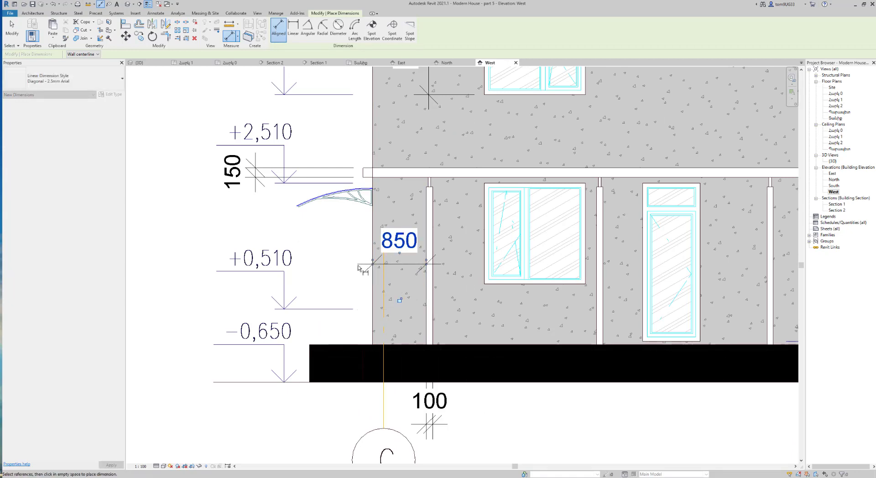
scroll(357, 268, down, 1)
click(315, 316)
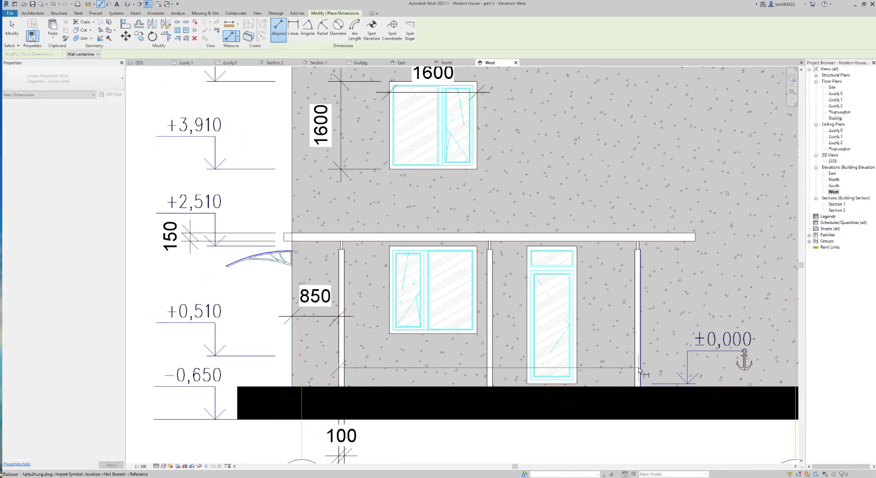
click(639, 370)
click(341, 361)
scroll(502, 360, down, 2)
scroll(547, 365, up, 1)
click(574, 388)
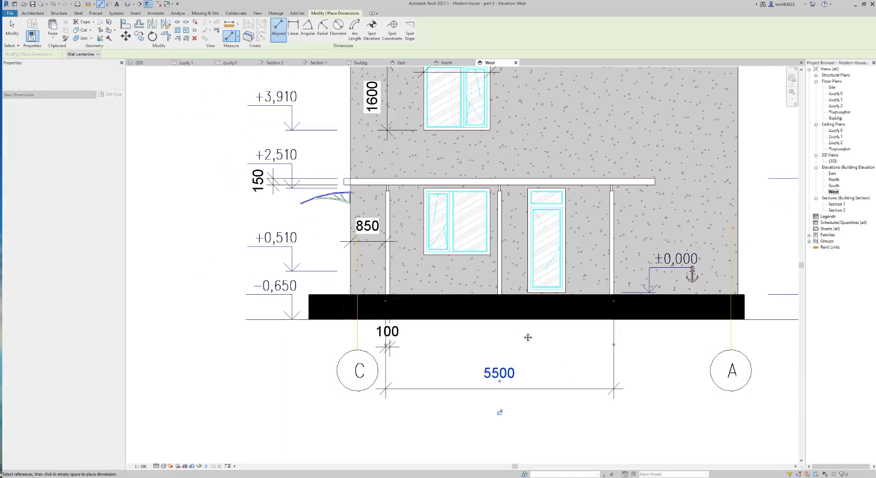
middle_drag(527, 337, 531, 376)
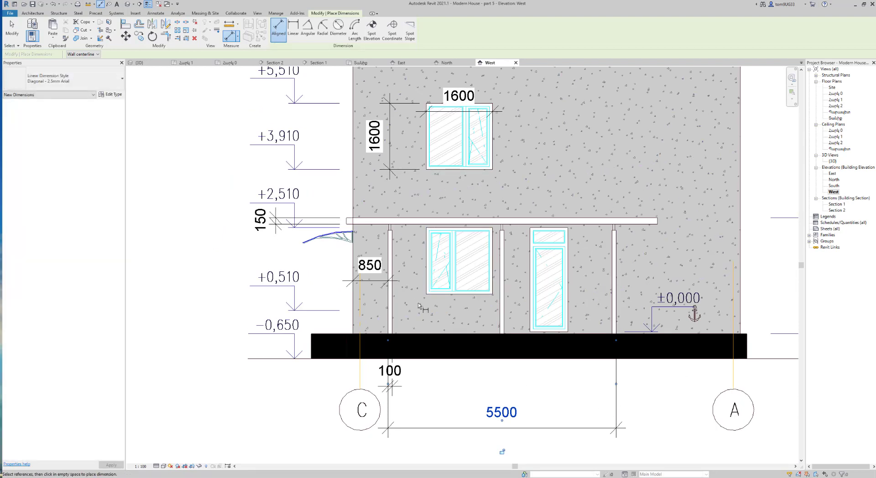
Open the South elevation and zoom in on the pergola.
double_click(833, 186)
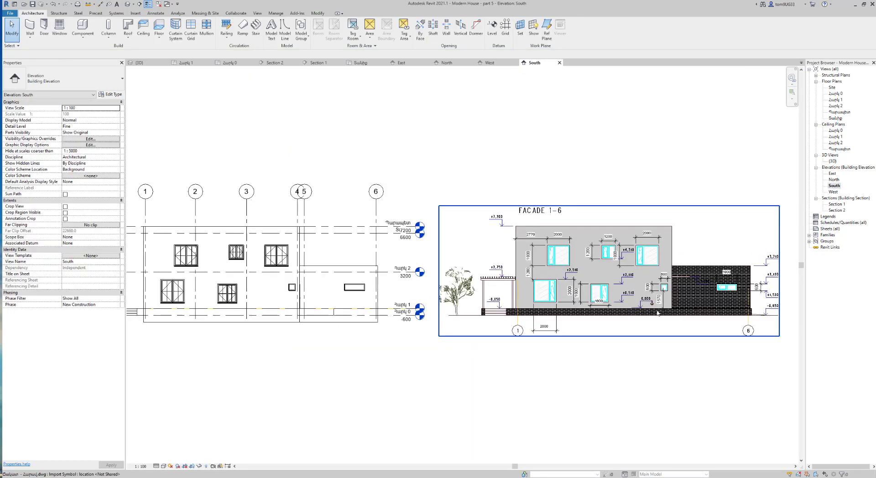
scroll(690, 299, down, 2)
scroll(547, 292, up, 2)
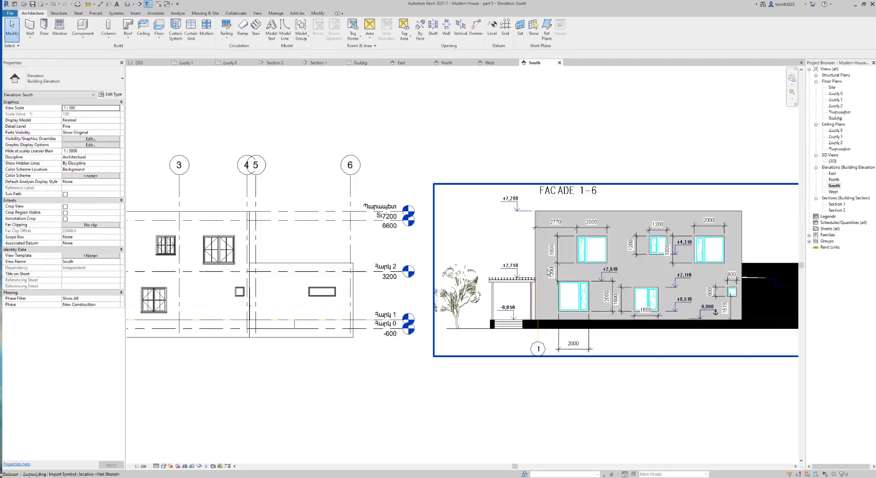
scroll(509, 294, up, 3)
scroll(509, 295, up, 3)
Add aligned dimensions: 40 across the first pergola post and 231 from the right post to the wall.
key(i)
scroll(436, 284, up, 2)
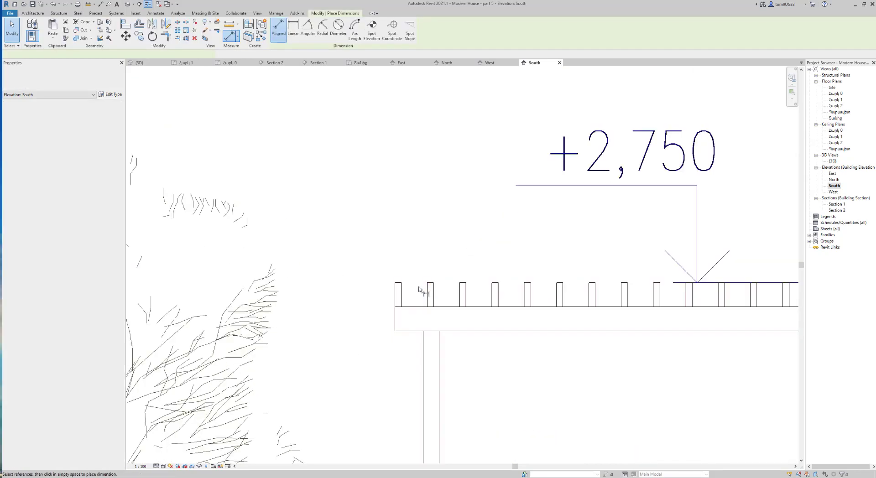
click(395, 294)
click(401, 294)
scroll(417, 197, down, 3)
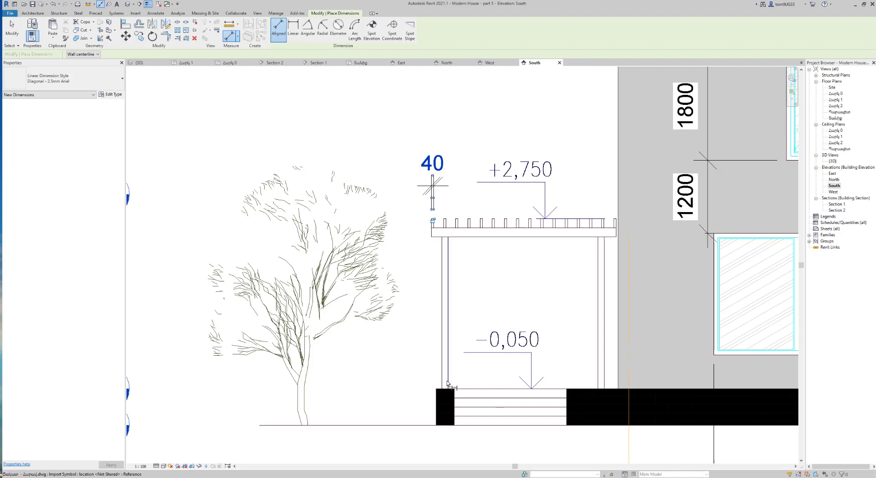
scroll(520, 365, up, 1)
scroll(548, 355, down, 1)
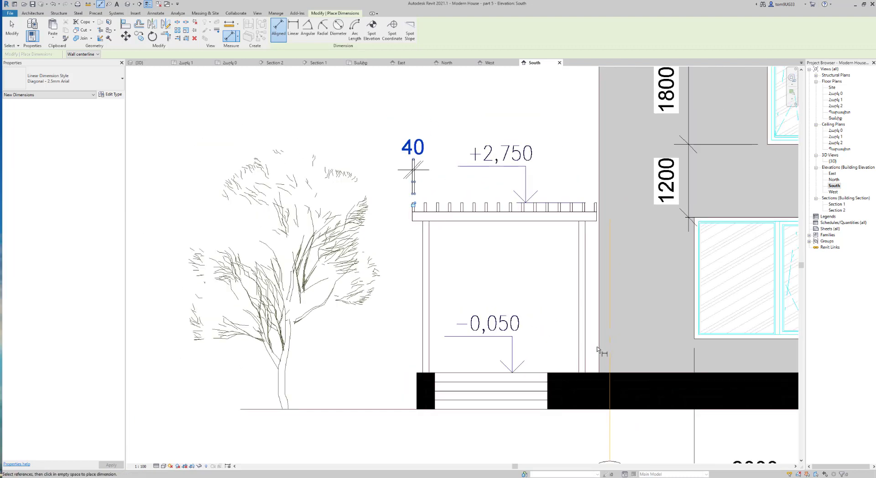
click(585, 349)
click(588, 310)
key(Escape)
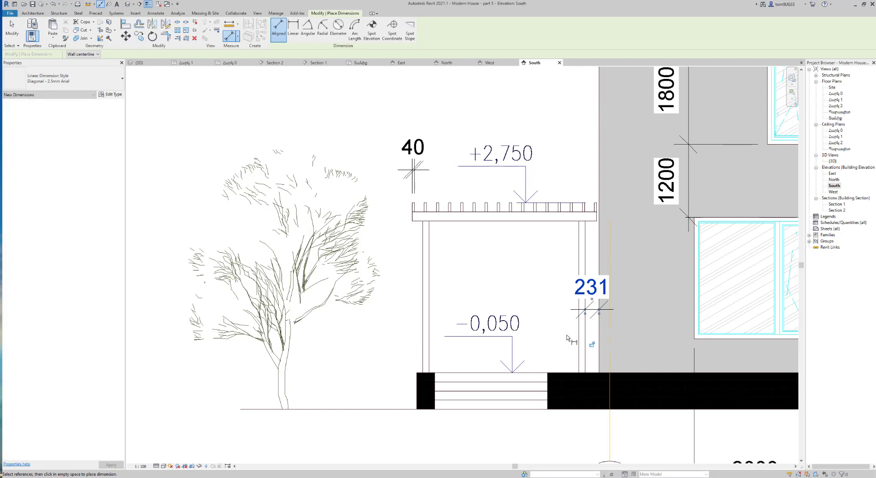
key(Escape)
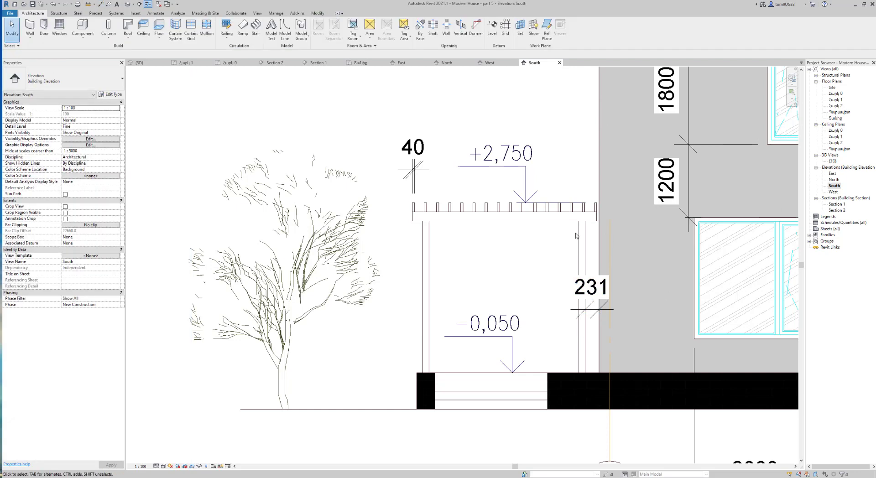
Switch to the 3D view and orbit the house to face the entrance side.
key(ctrl+Tab)
shift+middle_drag(511, 315, 547, 311)
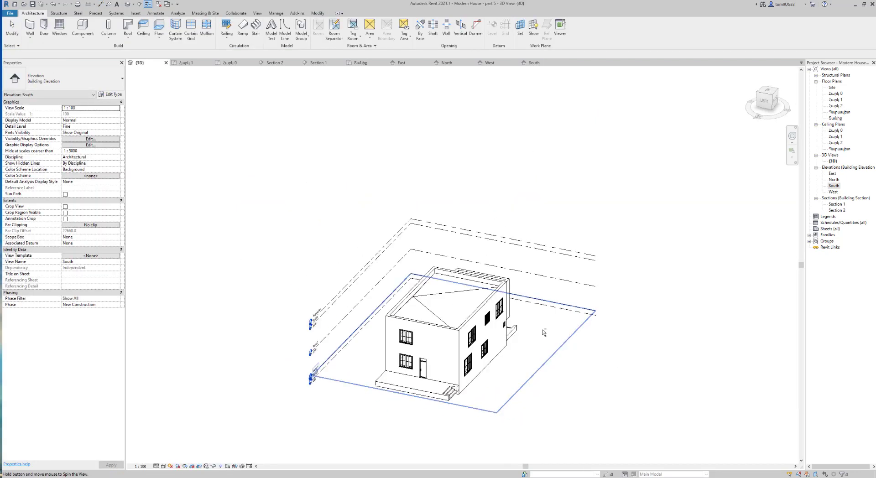
scroll(459, 267, up, 5)
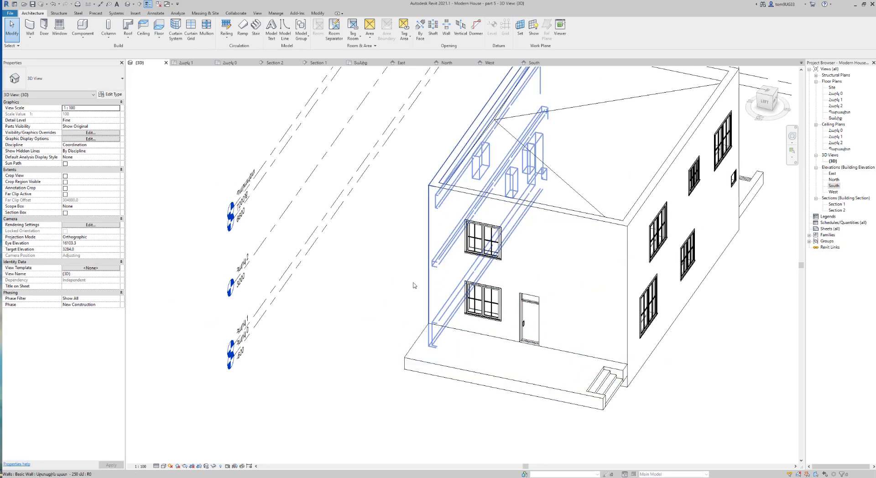
Start the Structural Column tool (CL) and open the 350 x 350 concrete column's type properties.
key(c)
key(l)
scroll(382, 273, up, 1)
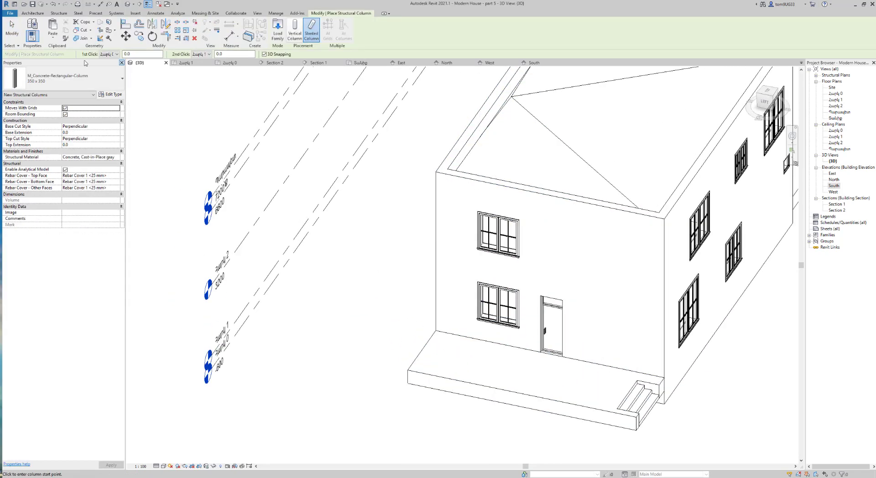
click(114, 95)
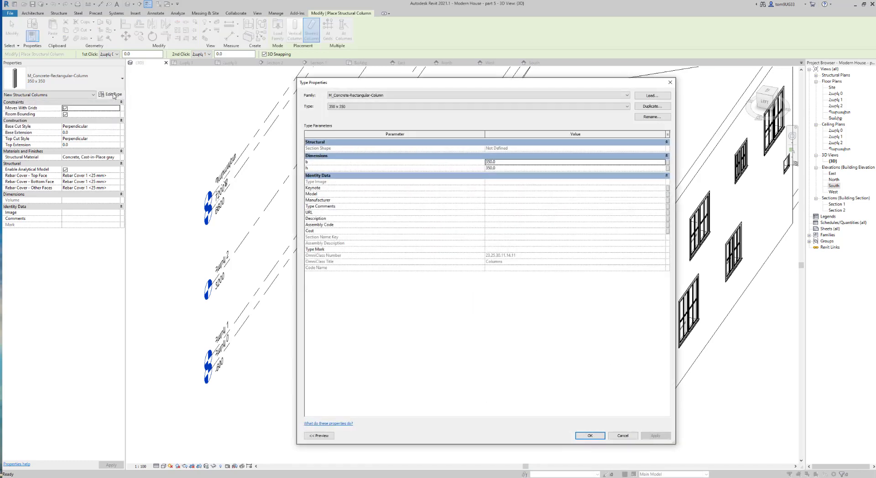
Duplicate the column type as '100 x 100 mm' with b = 100 and h = 100.
click(651, 106)
text(100 x 100)
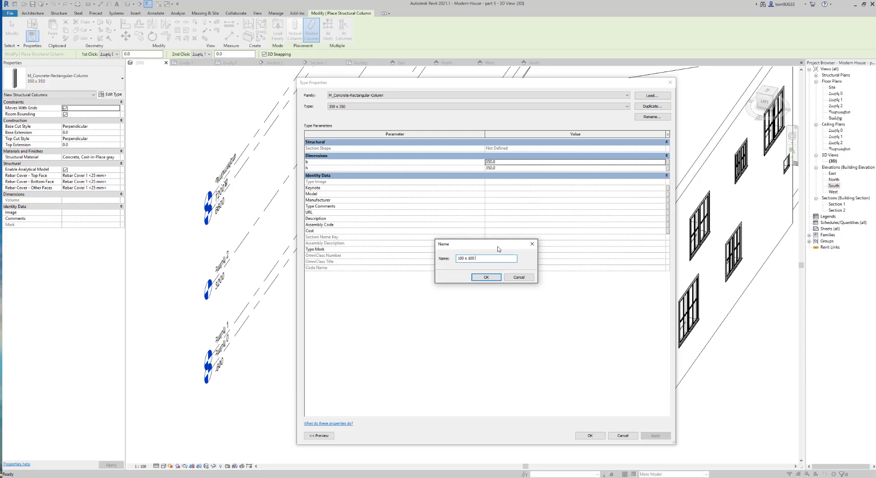
text(mm)
key(Return)
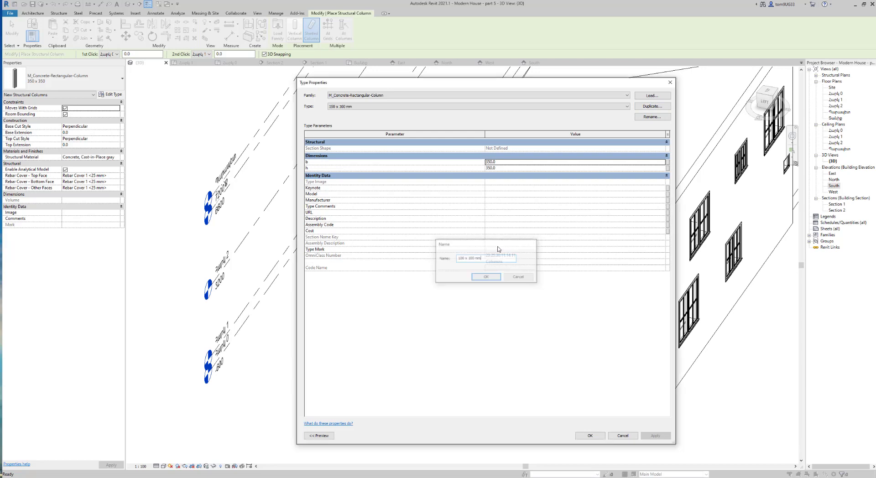
click(504, 165)
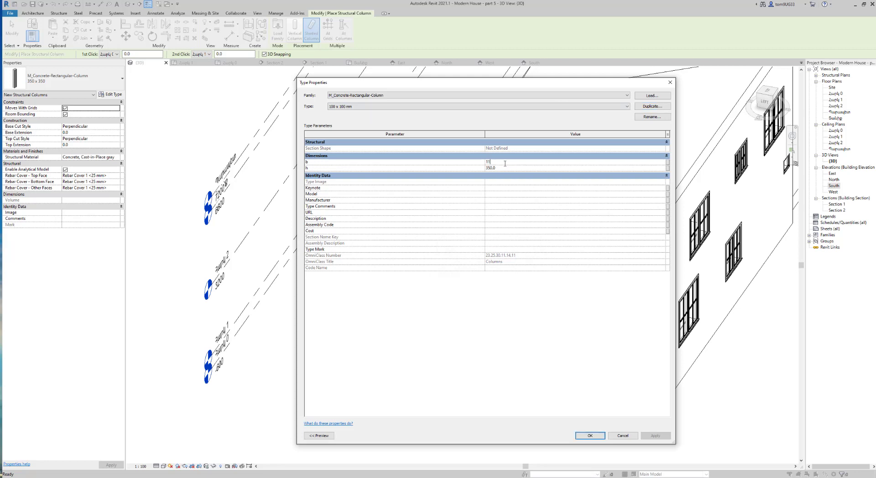
text(100)
key(Tab)
text(100)
click(589, 436)
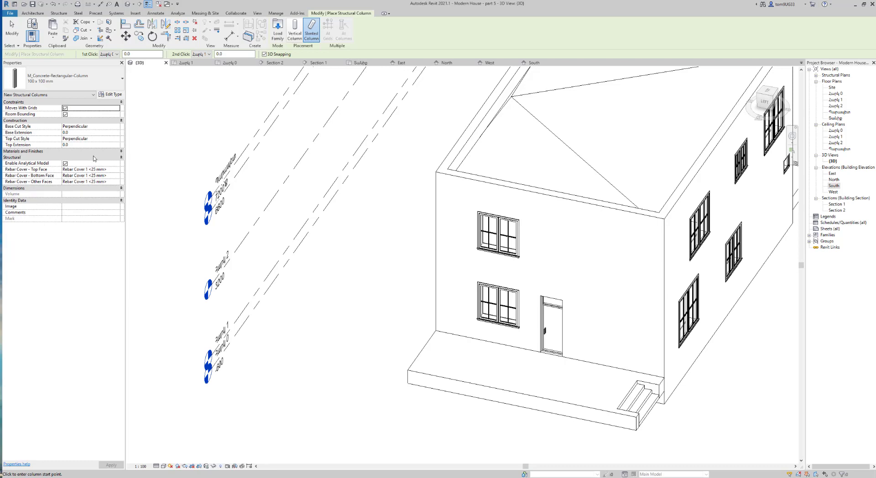
Replace the column's structural material, searching for 'Cherry'.
click(97, 157)
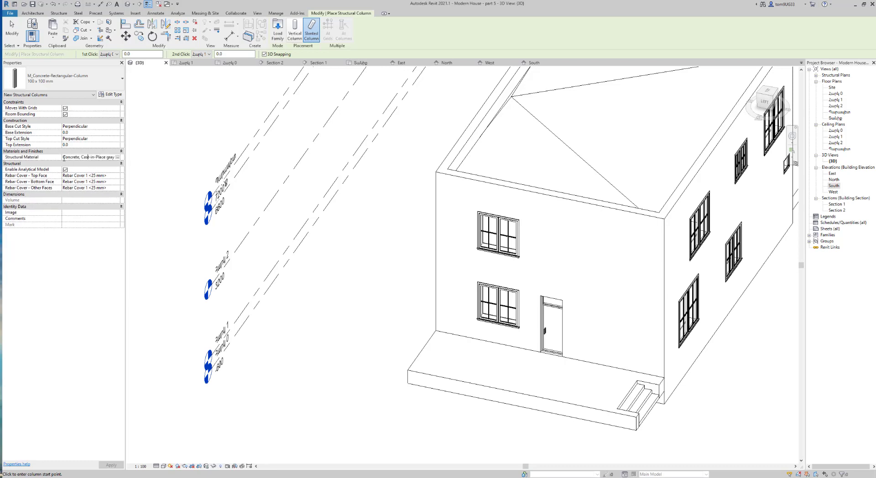
click(65, 157)
text(Cherry)
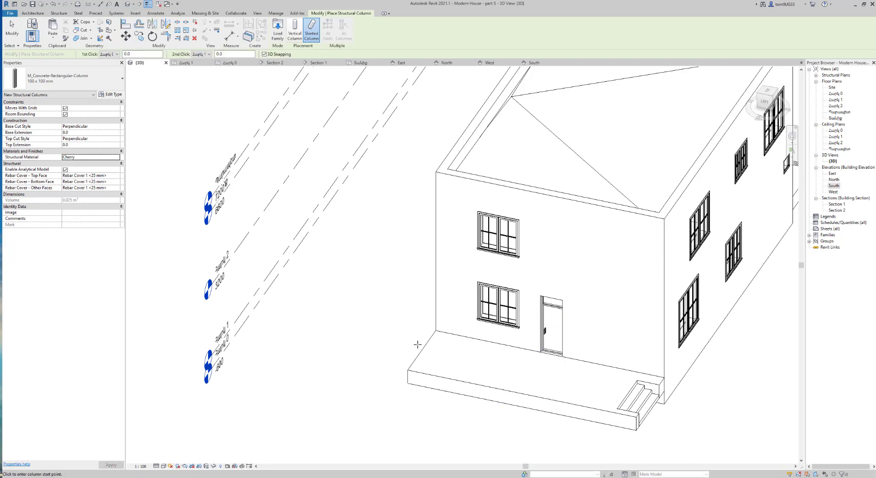
scroll(374, 320, up, 2)
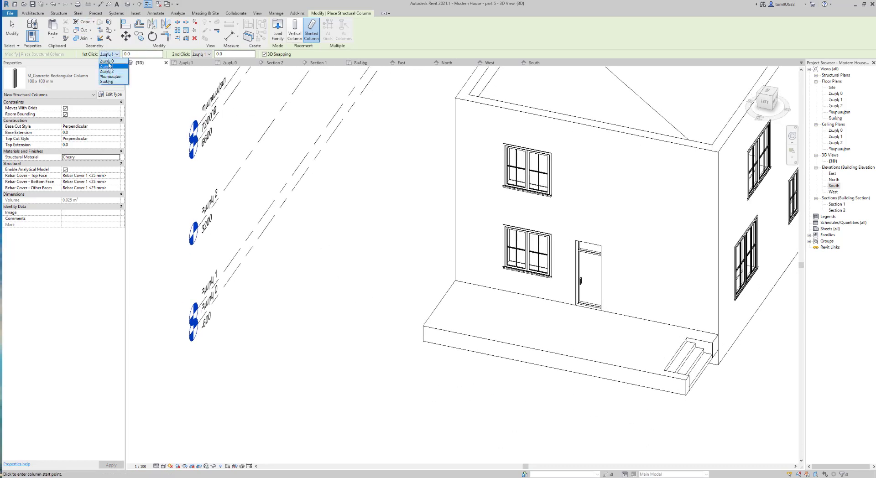
Set the column level to Հարկ 1 and switch to vertical column placement at the terrace.
click(110, 68)
click(490, 201)
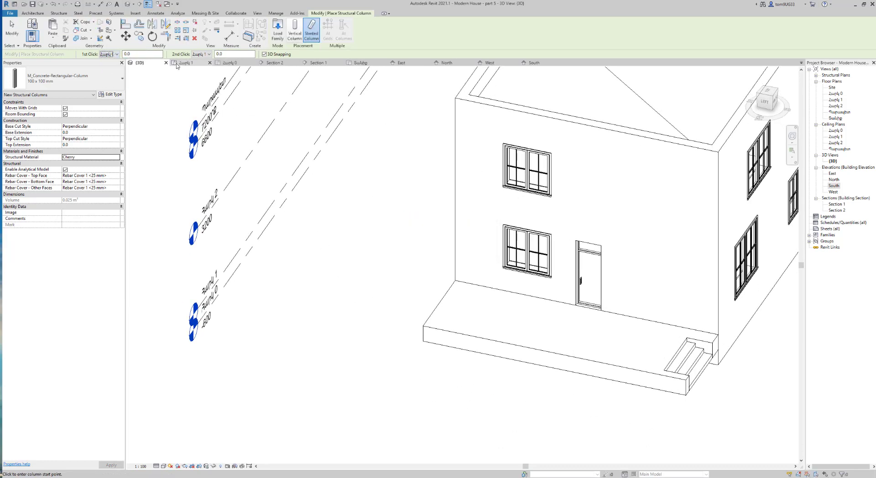
click(201, 54)
click(196, 68)
click(116, 54)
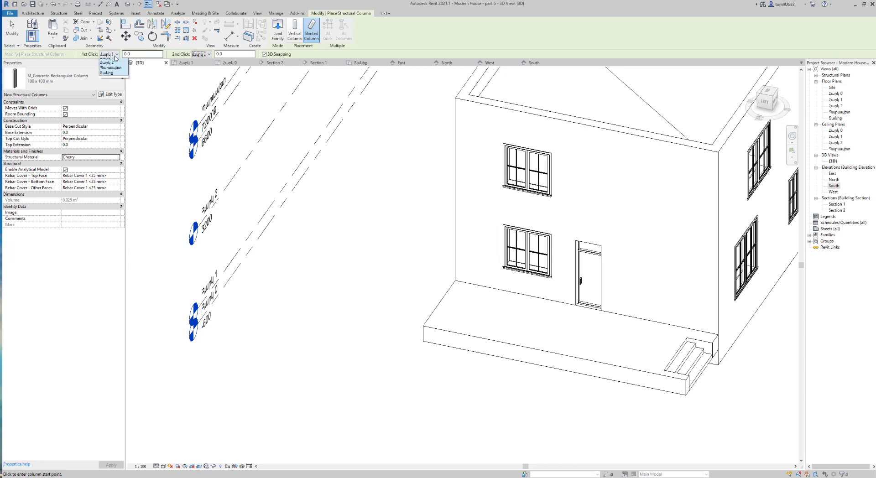
click(110, 66)
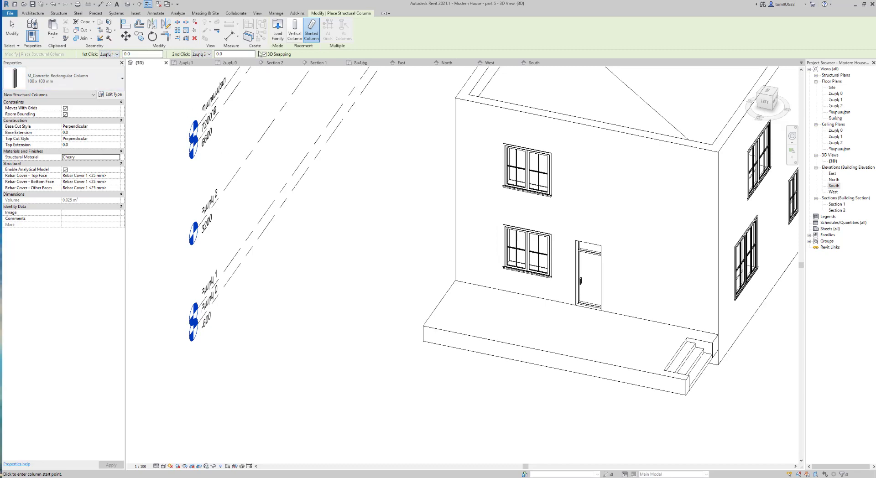
shift+middle_drag(366, 278, 435, 327)
click(295, 31)
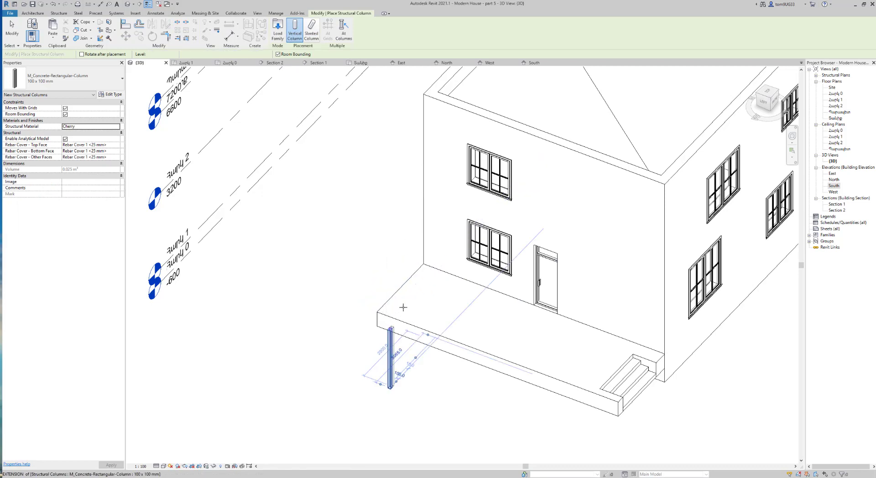
shift+middle_drag(472, 349, 527, 308)
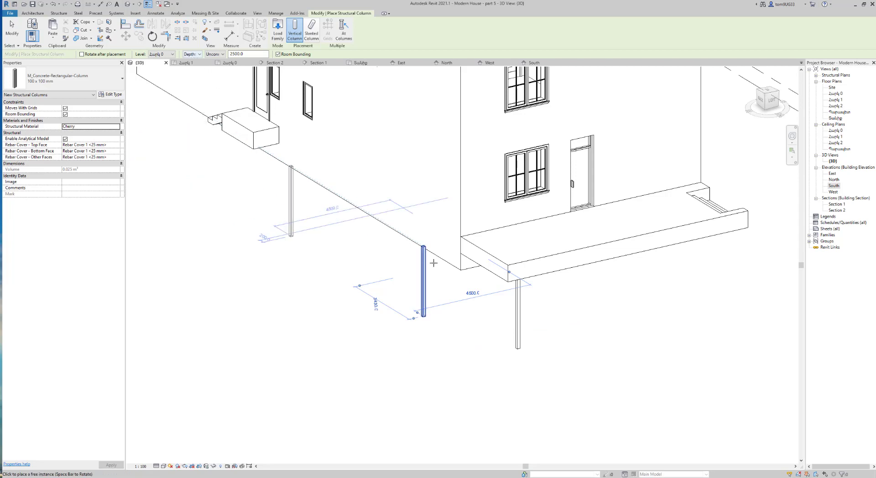
Delete the two misplaced columns hanging below the slab.
key(Escape)
key(Escape)
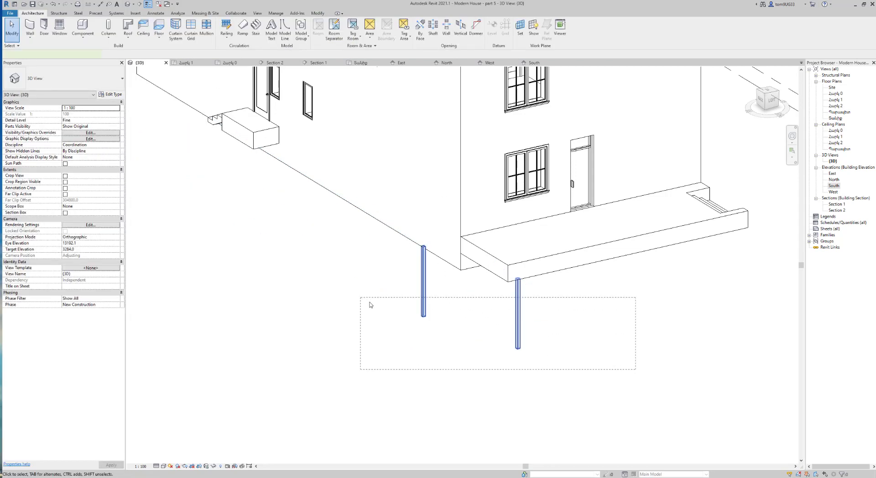
drag(635, 367, 371, 309)
key(Delete)
Restart column placement set to Height, base level Հարկ 1, top level Հարկ 2.
mouse_move(562, 296)
shift+middle_down()
mouse_move(360, 328)
mouse_move(288, 210)
shift+middle_up()
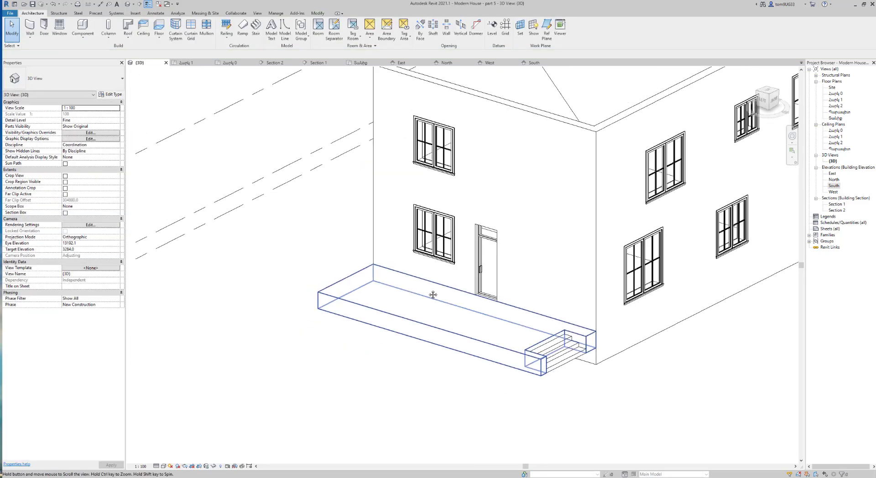
key(l)
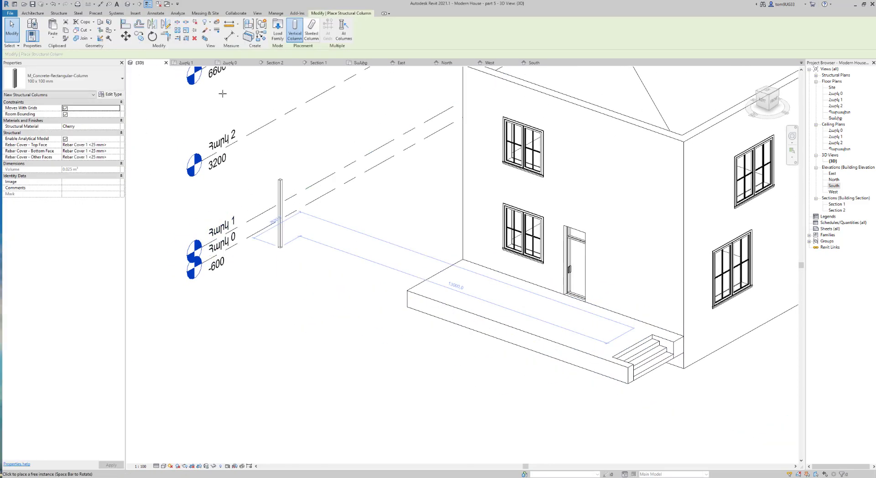
click(191, 54)
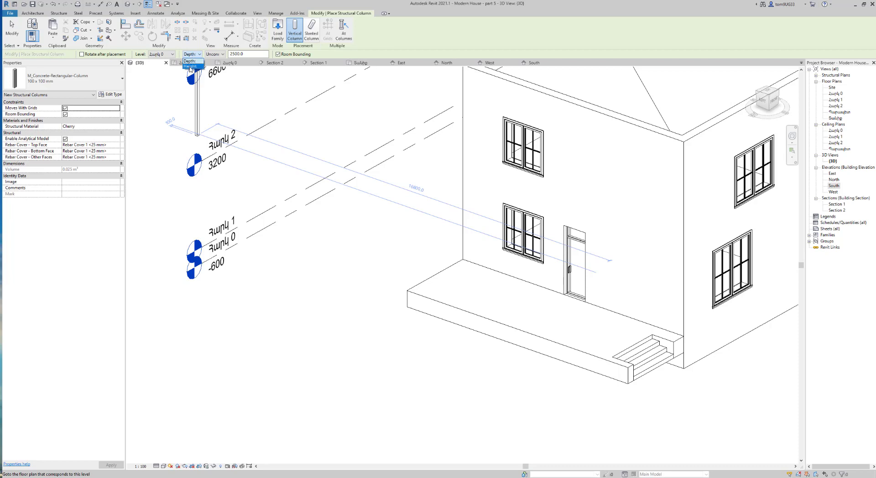
click(189, 67)
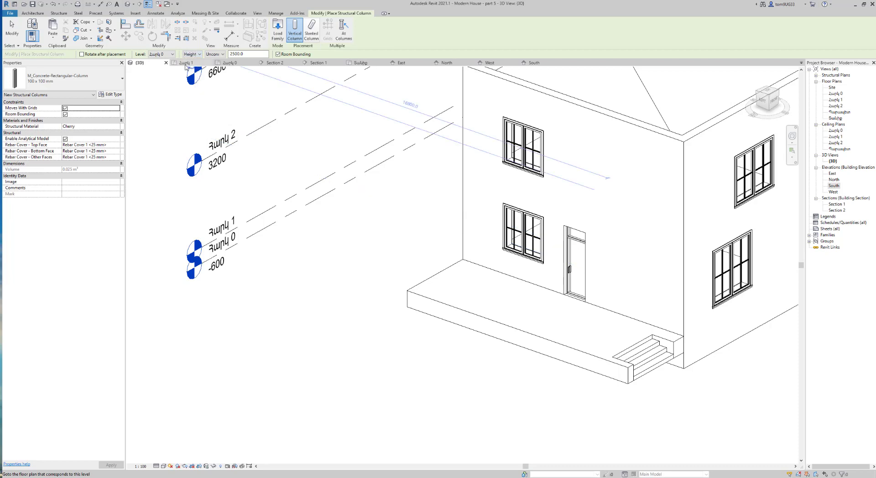
click(160, 55)
click(161, 67)
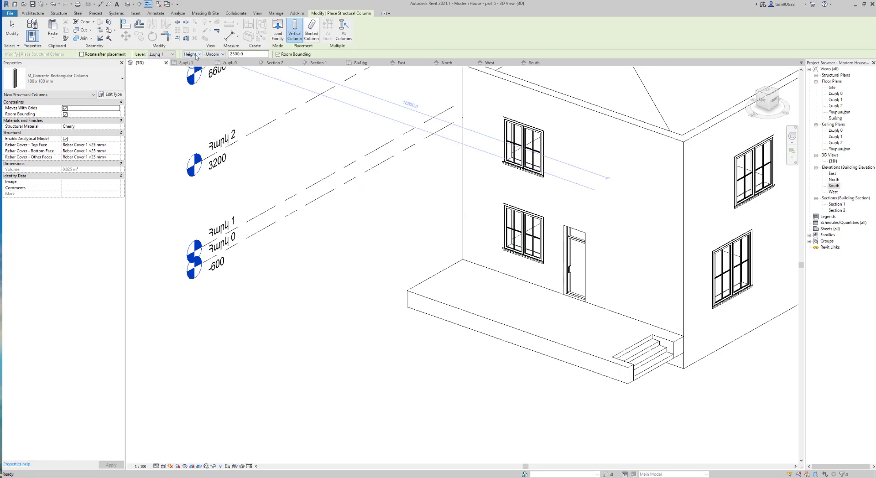
click(196, 55)
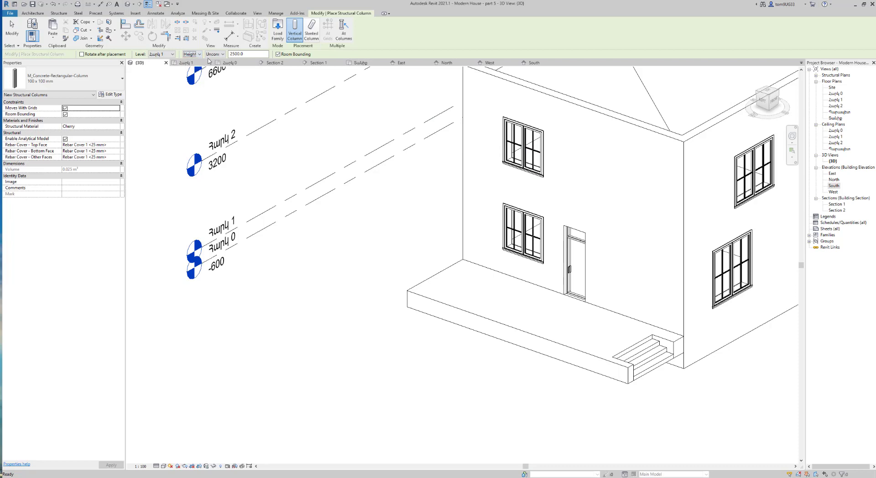
click(213, 54)
click(217, 76)
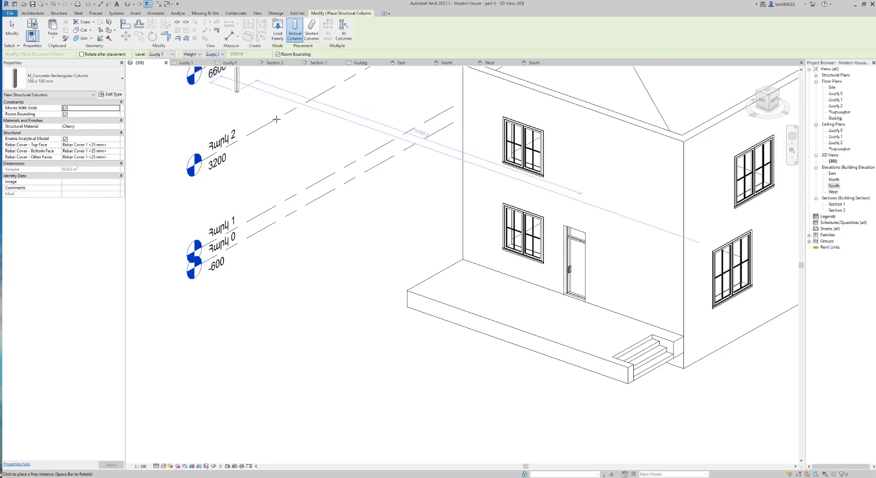
scroll(479, 328, up, 2)
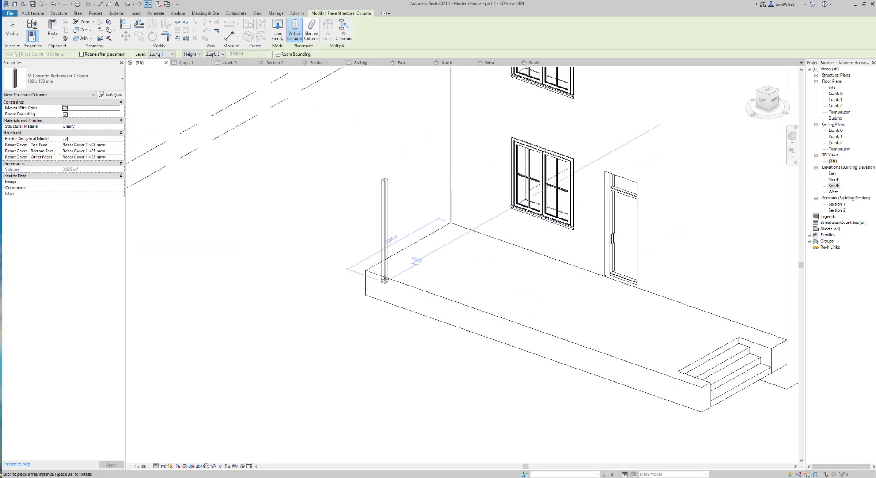
Place five columns around the terrace: outer corner, wall junction, midway, by the window and door.
click(383, 270)
click(453, 232)
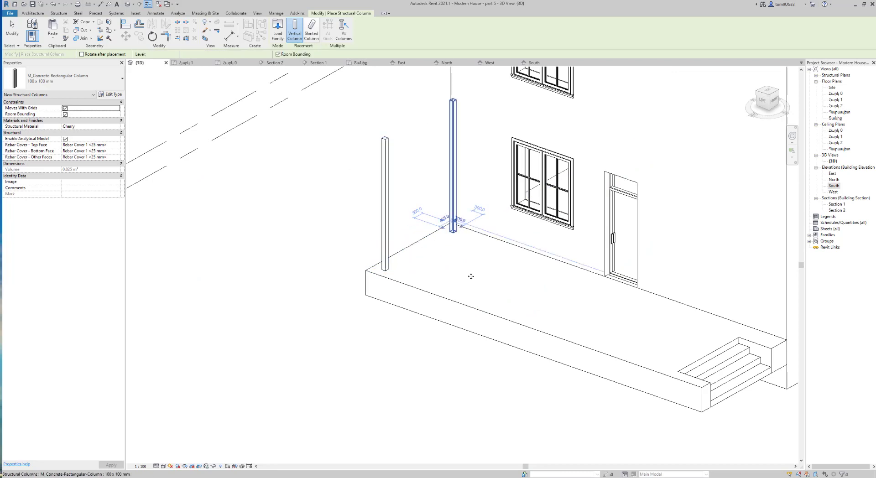
click(496, 306)
scroll(497, 307, down, 1)
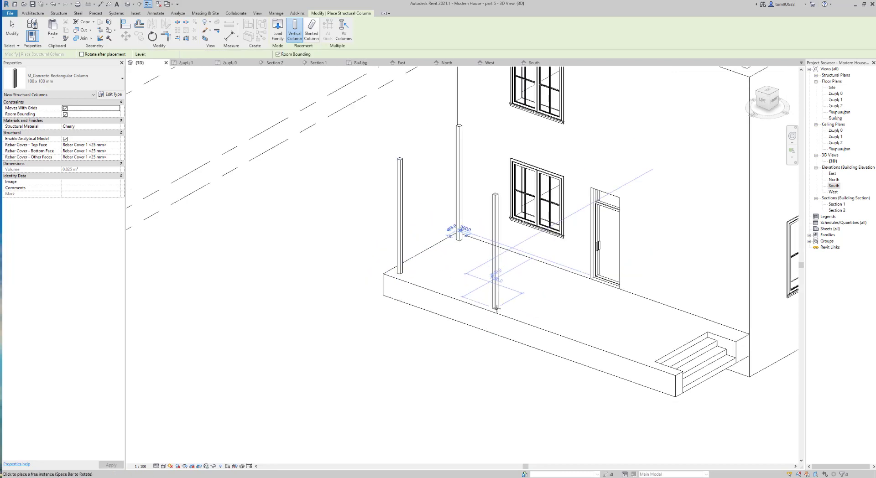
click(537, 272)
click(609, 346)
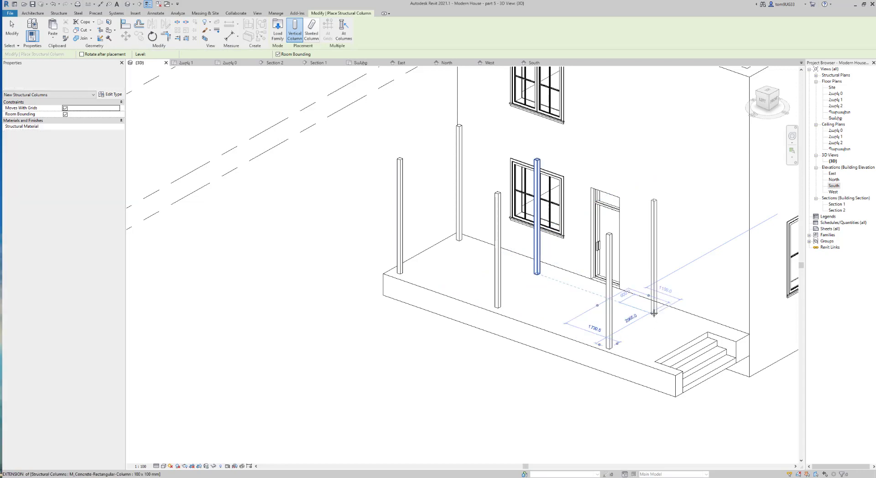
key(Escape)
key(Escape)
mouse_move(545, 358)
shift+middle_down()
mouse_move(606, 422)
mouse_move(617, 406)
shift+middle_up()
Open the Հարկ 1 floor plan and pan to the terrace.
double_click(836, 100)
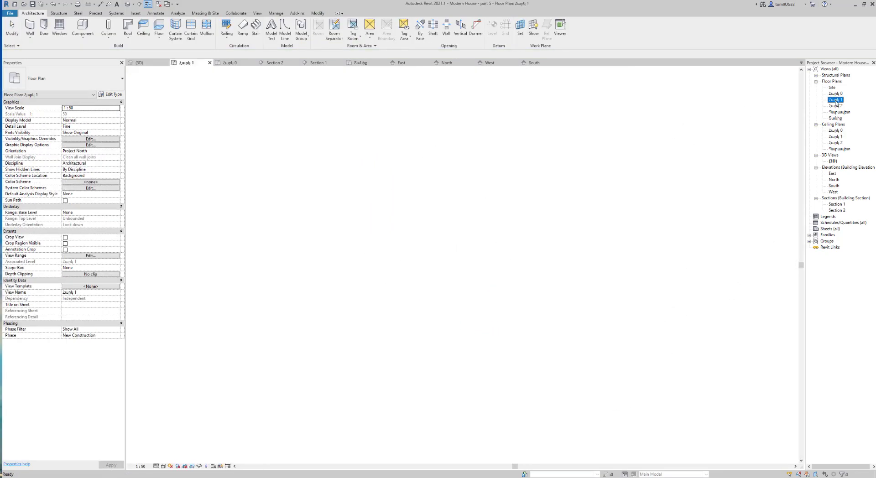
scroll(402, 268, up, 4)
scroll(402, 268, up, 4)
middle_drag(402, 268, 398, 328)
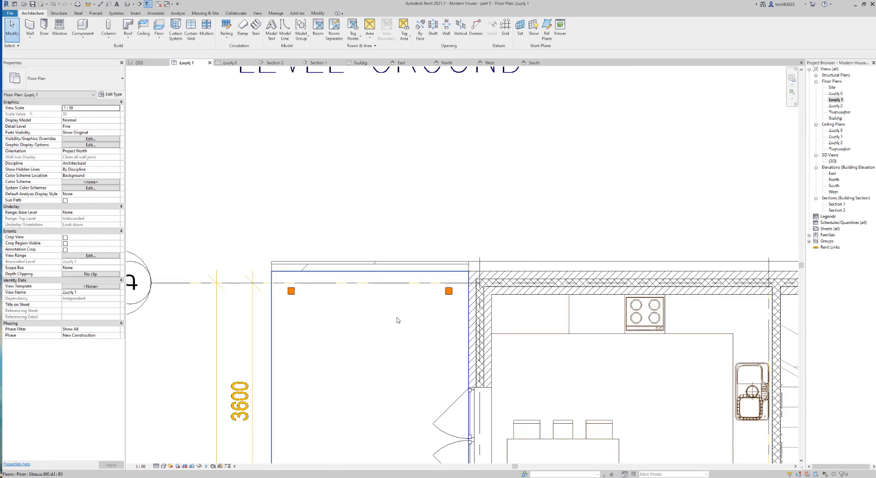
Dimension the right terrace column's edge to the nearby wall face.
key(d)
key(i)
scroll(490, 314, up, 3)
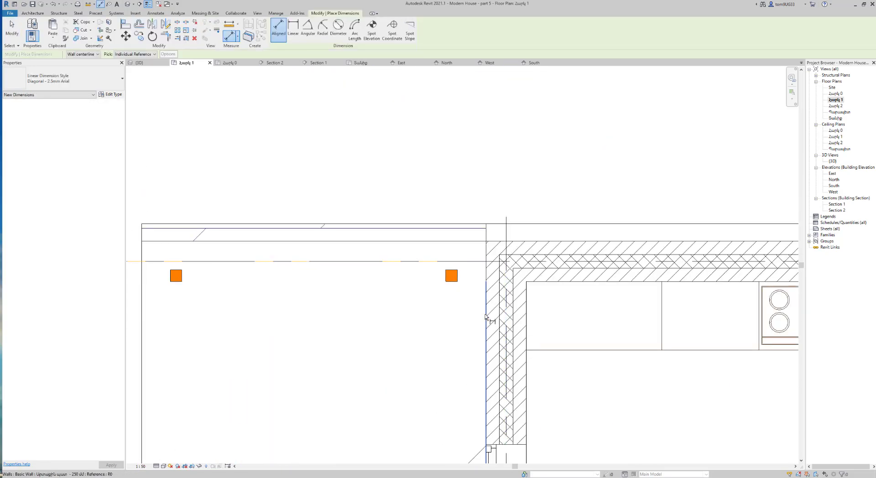
click(485, 315)
click(461, 279)
click(453, 346)
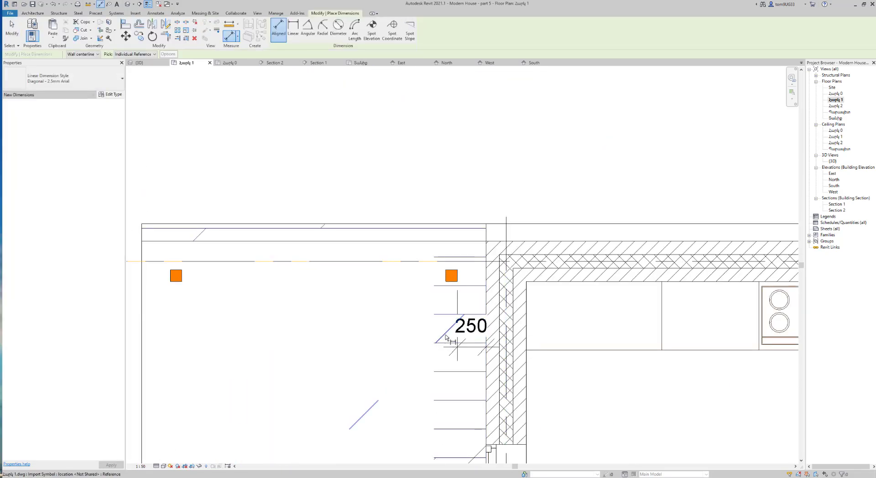
key(Escape)
key(Escape)
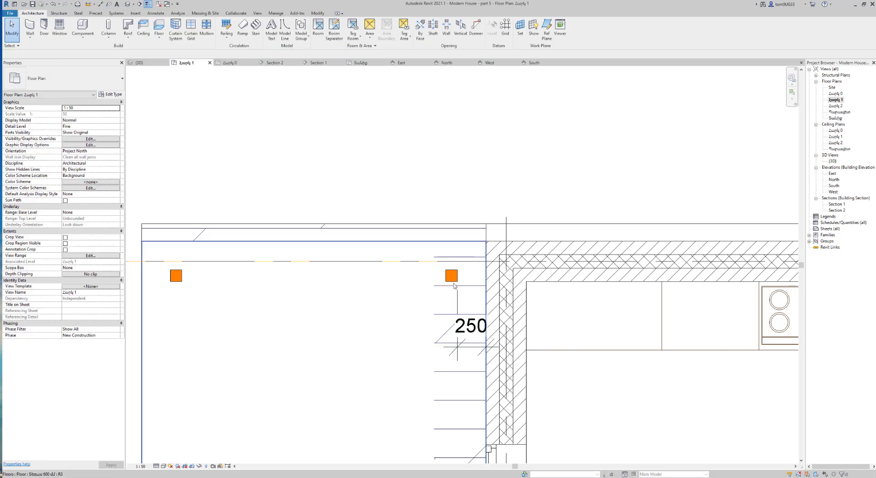
Set the column's distance from the wall to 250 via the dimension value.
click(451, 276)
click(470, 327)
text(25)
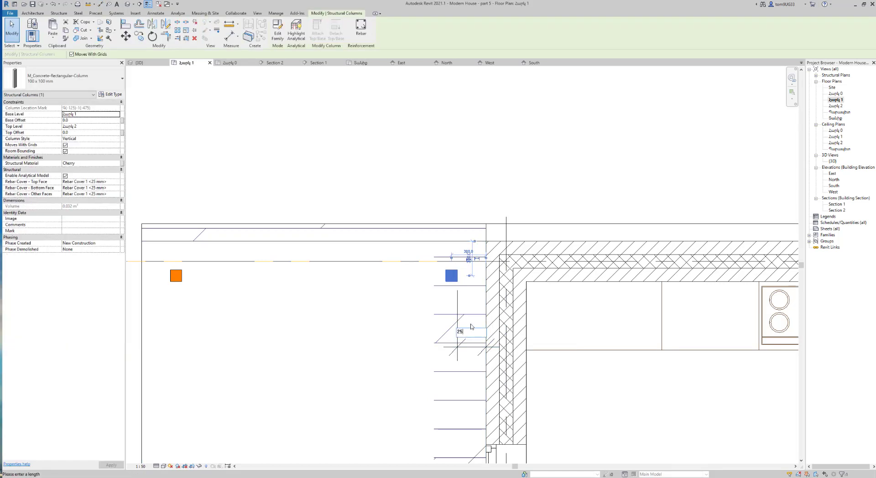
text(0)
key(Return)
key(Escape)
click(466, 335)
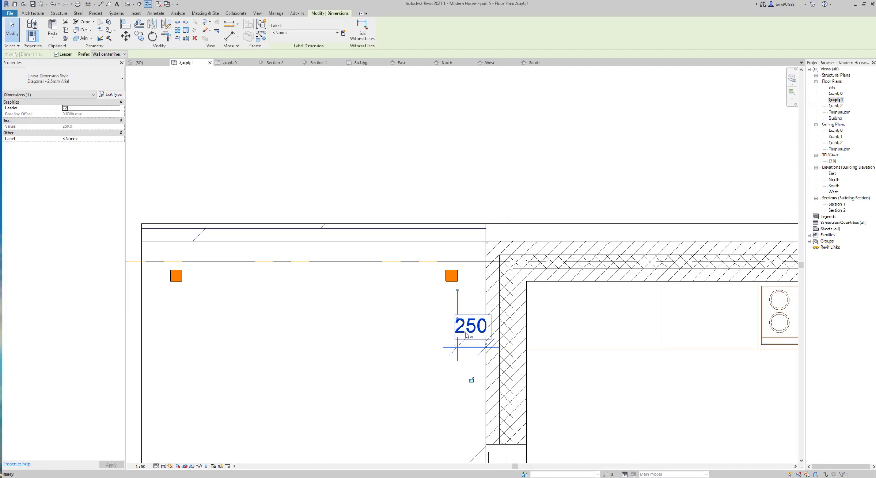
key(Escape)
scroll(465, 320, down, 2)
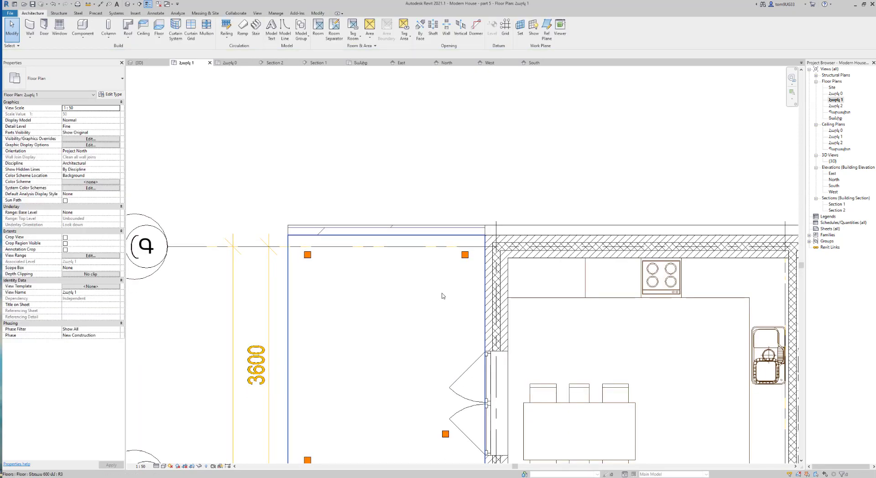
scroll(460, 256, up, 3)
key(a)
key(l)
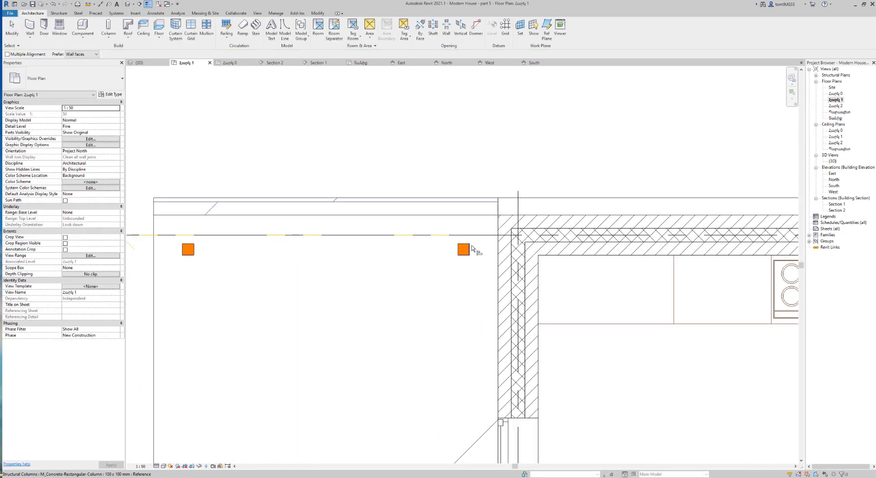
scroll(479, 322, down, 3)
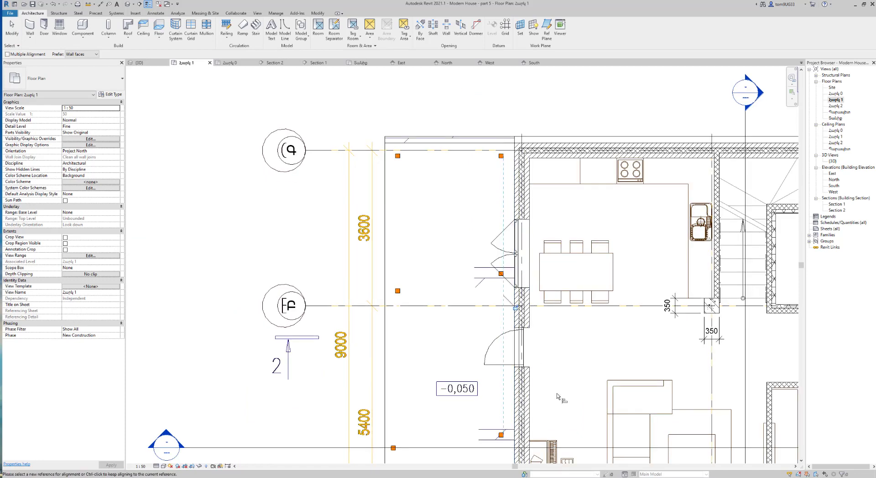
scroll(548, 187, down, 1)
scroll(513, 374, down, 3)
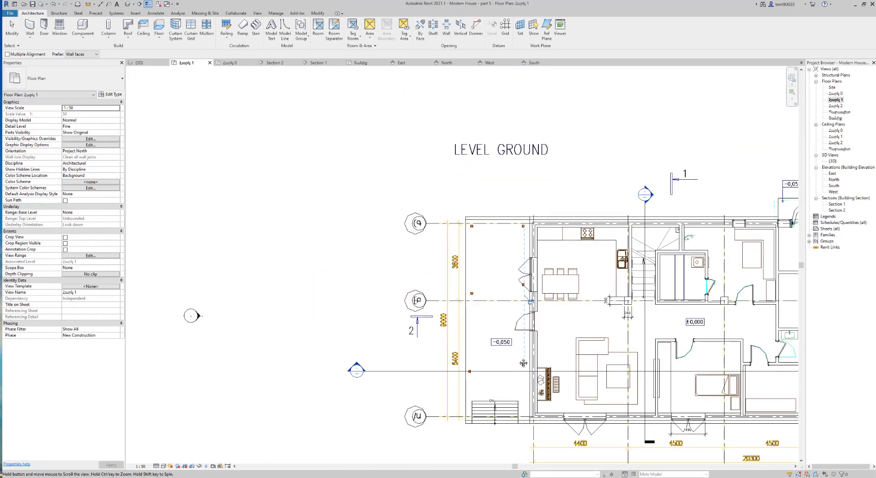
scroll(515, 374, up, 2)
scroll(518, 374, up, 2)
scroll(520, 374, up, 3)
scroll(532, 389, up, 1)
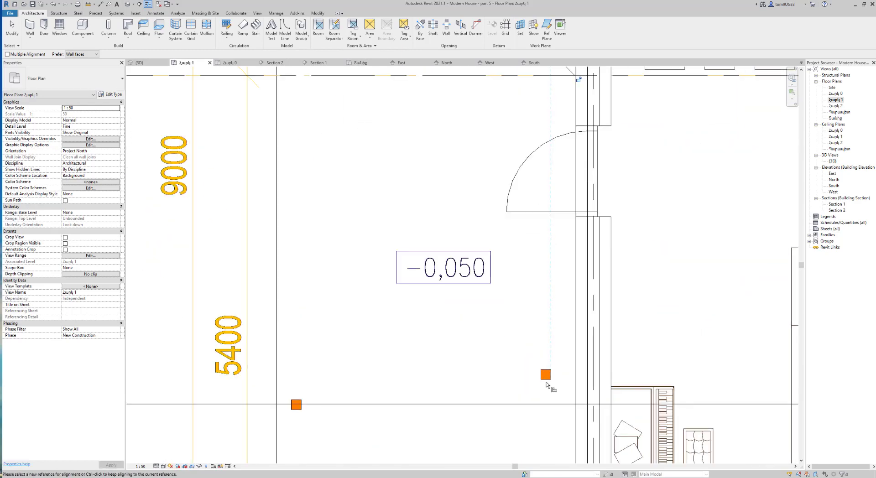
scroll(545, 383, up, 2)
scroll(552, 383, up, 1)
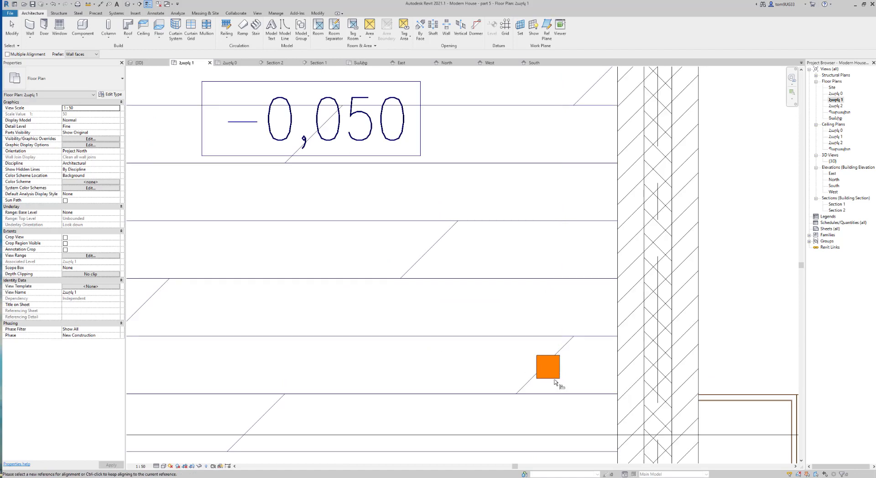
scroll(552, 379, up, 2)
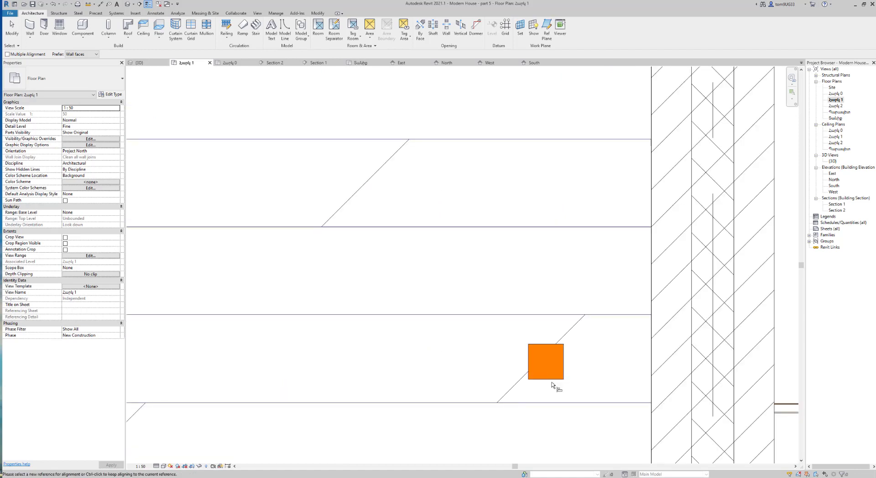
scroll(552, 383, down, 3)
scroll(524, 378, down, 2)
key(Escape)
key(Escape)
click(501, 379)
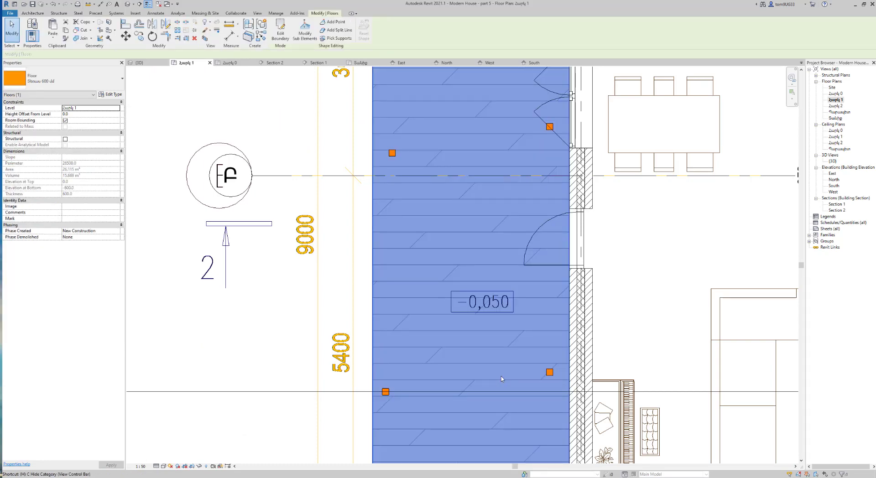
Temporarily hide the terrace floor (HC) to expose the columns.
key(h)
key(c)
scroll(501, 378, up, 1)
scroll(504, 374, up, 1)
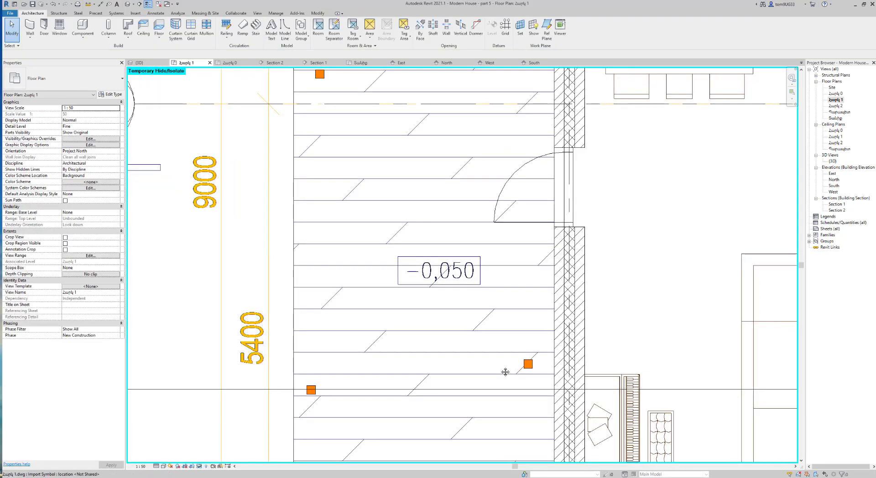
Align the lower-left terrace column to its right-hand partner's edge.
key(a)
key(l)
scroll(533, 370, up, 1)
click(532, 366)
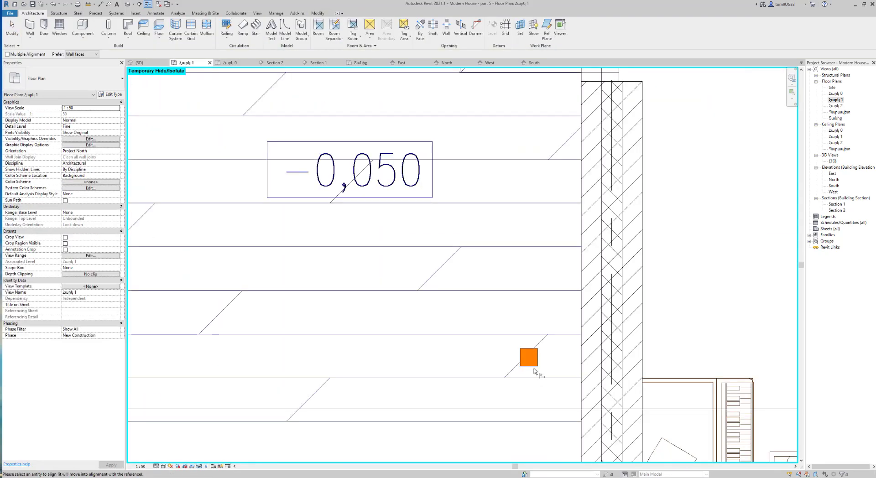
scroll(533, 370, down, 2)
key(ctrl)
scroll(337, 397, down, 3)
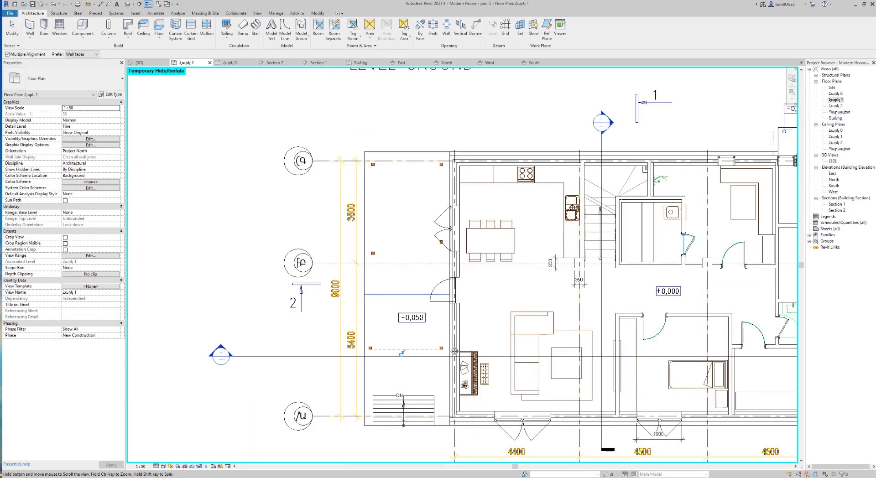
scroll(461, 317, up, 3)
scroll(484, 328, up, 2)
scroll(479, 337, down, 3)
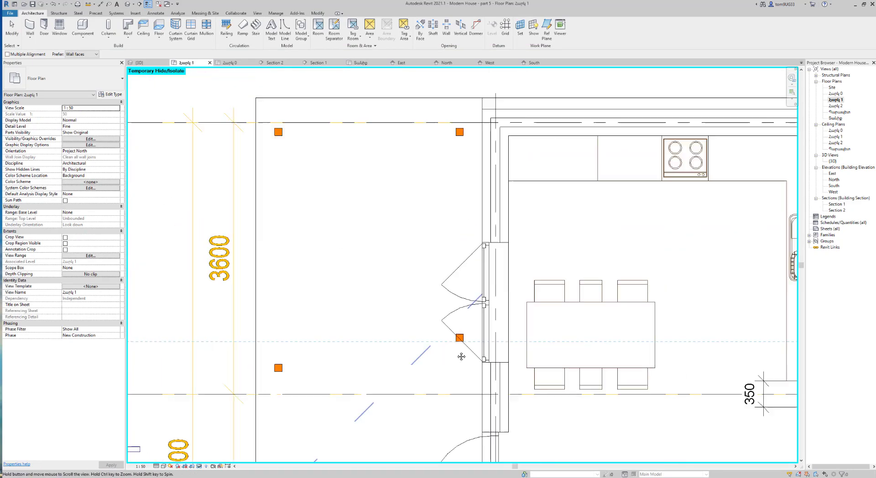
scroll(403, 358, up, 1)
scroll(396, 371, up, 2)
click(376, 369)
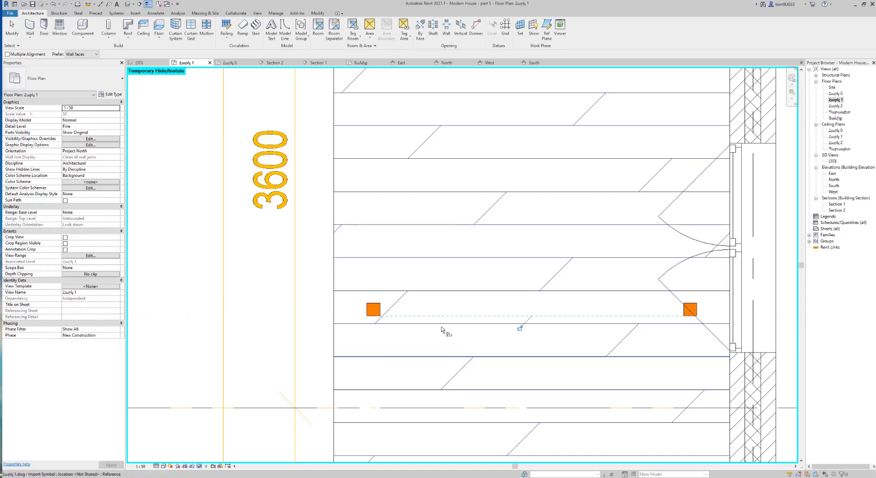
scroll(511, 315, down, 2)
scroll(511, 319, down, 1)
scroll(510, 316, down, 1)
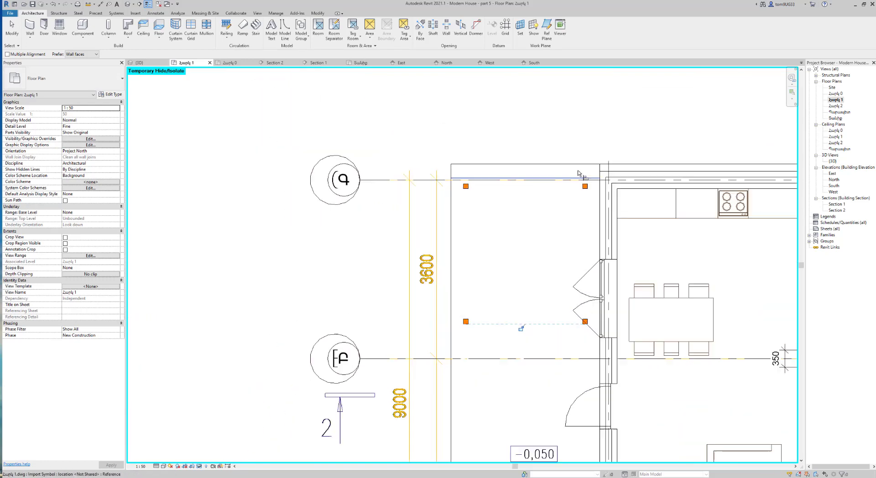
scroll(548, 181, up, 4)
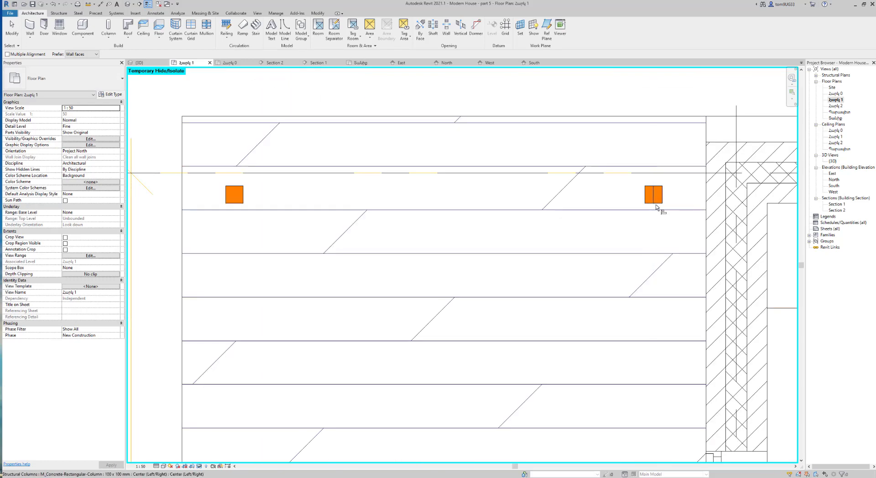
Align and lock the upper-left column to the upper-right column's edge.
click(658, 203)
click(235, 204)
scroll(504, 248, down, 2)
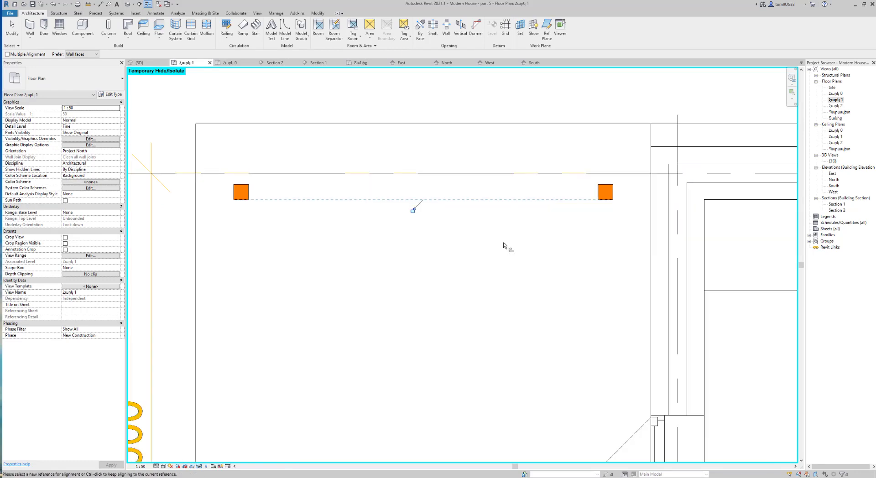
scroll(510, 306, down, 2)
scroll(493, 269, down, 2)
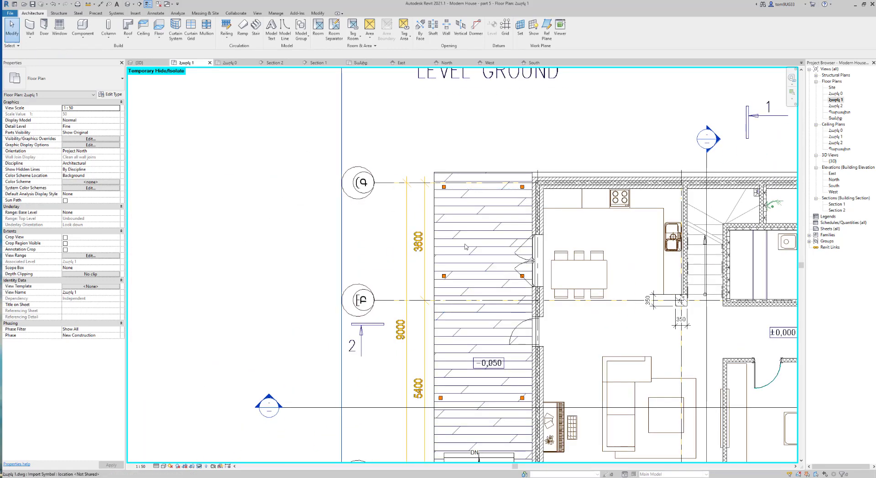
scroll(460, 192, up, 1)
Dimension the upper terrace column to the outer wall, showing 250.
key(d)
key(i)
scroll(439, 183, up, 2)
scroll(507, 214, up, 3)
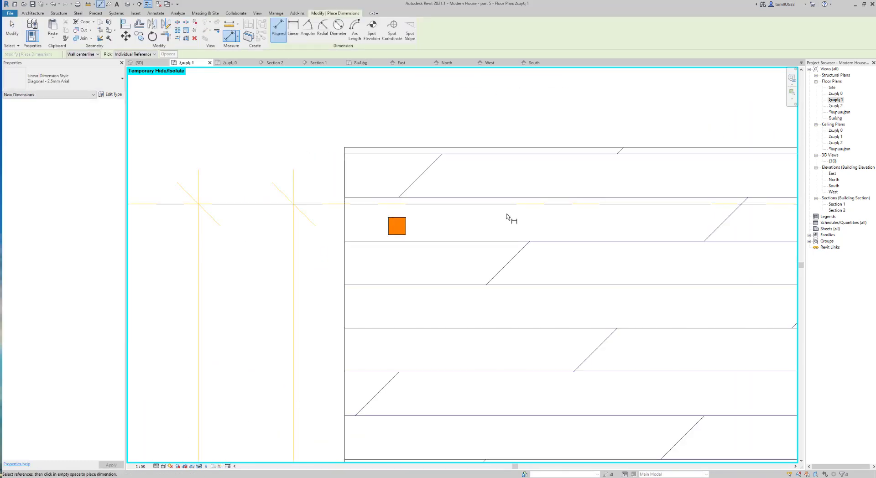
scroll(549, 241, down, 3)
scroll(608, 238, up, 3)
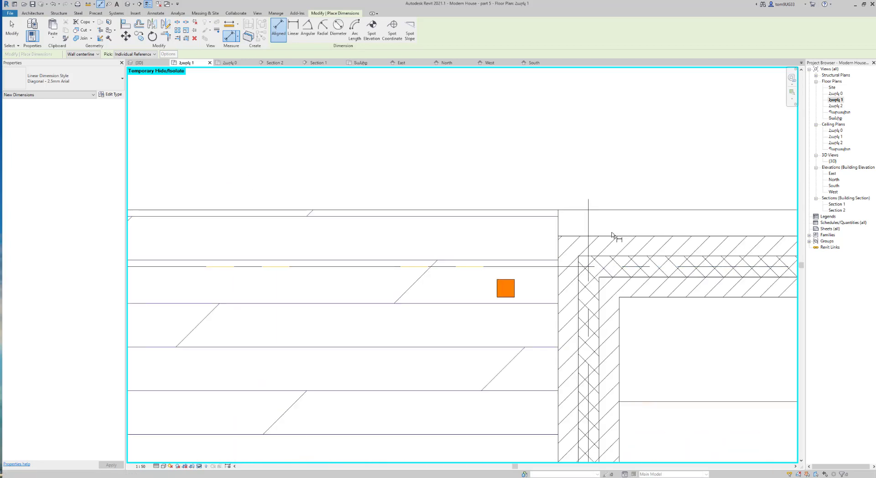
click(612, 238)
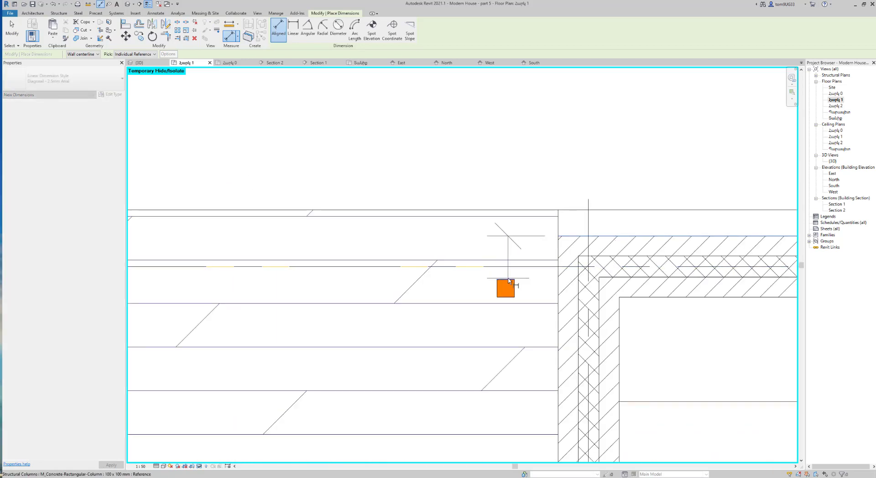
click(507, 280)
click(419, 249)
scroll(419, 248, down, 3)
scroll(456, 255, up, 1)
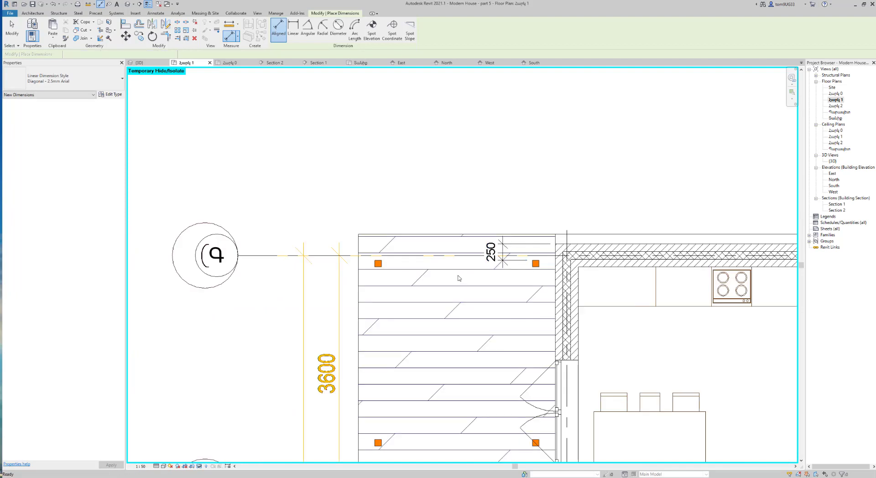
key(Escape)
key(Escape)
Move both upper columns 550 mm down, accepting the deleted-elements warning.
click(377, 263)
ctrl+click(535, 264)
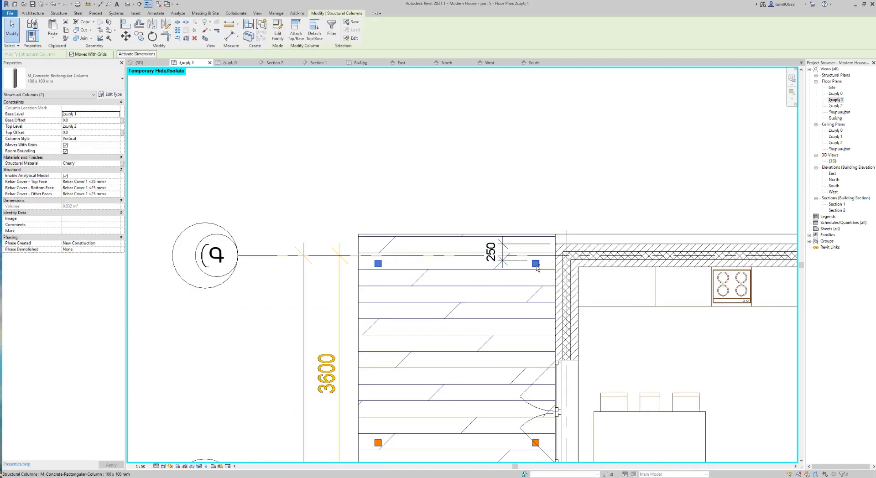
key(m)
key(v)
click(566, 193)
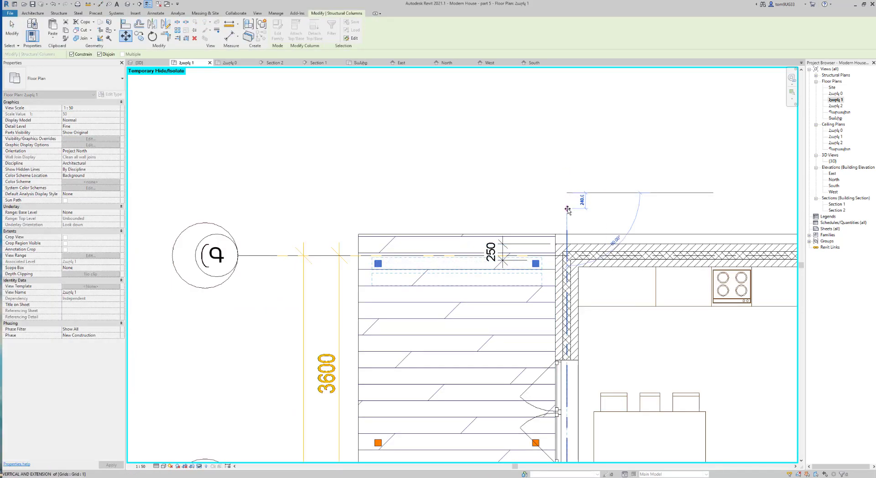
text(550)
key(Return)
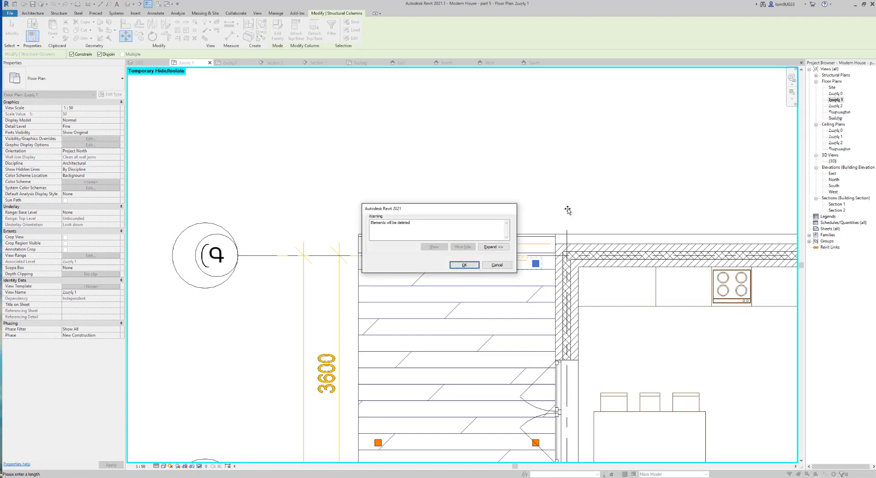
click(456, 265)
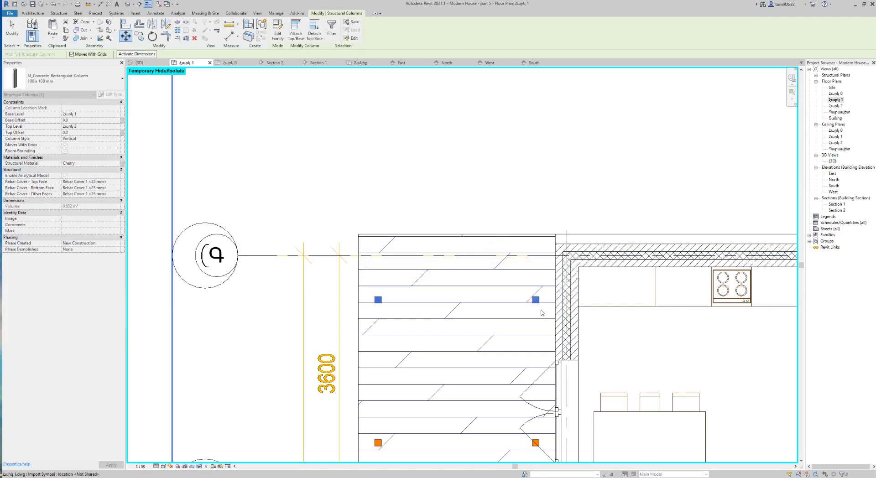
key(Escape)
scroll(524, 307, up, 2)
Try an aligned dimension from the wall centerline to a column edge, then abandon it.
key(d)
key(i)
scroll(524, 306, up, 2)
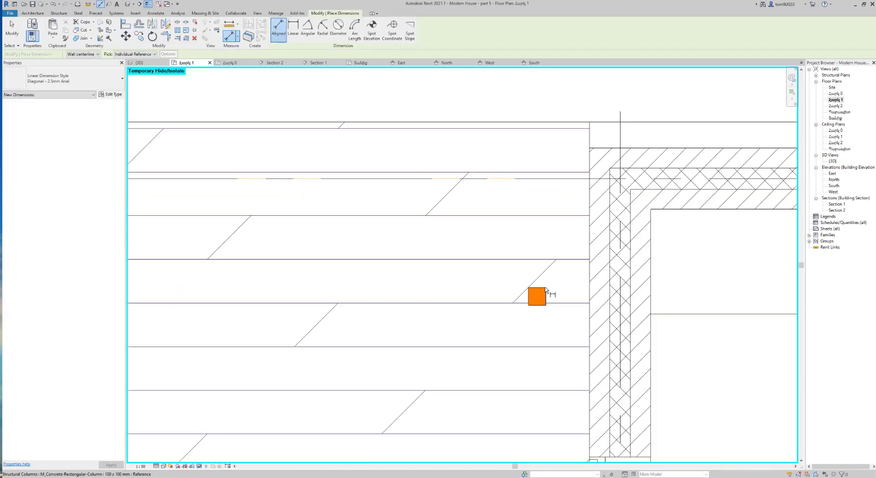
click(616, 164)
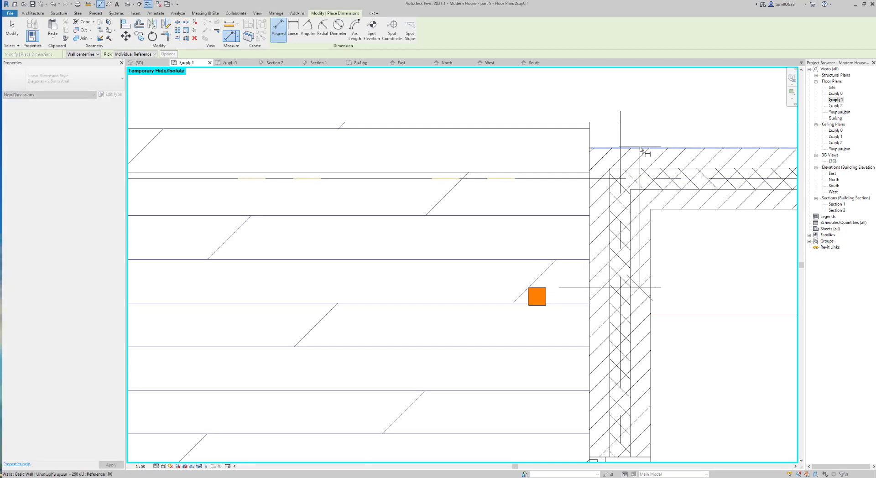
click(640, 149)
key(Escape)
key(Escape)
scroll(554, 343, down, 3)
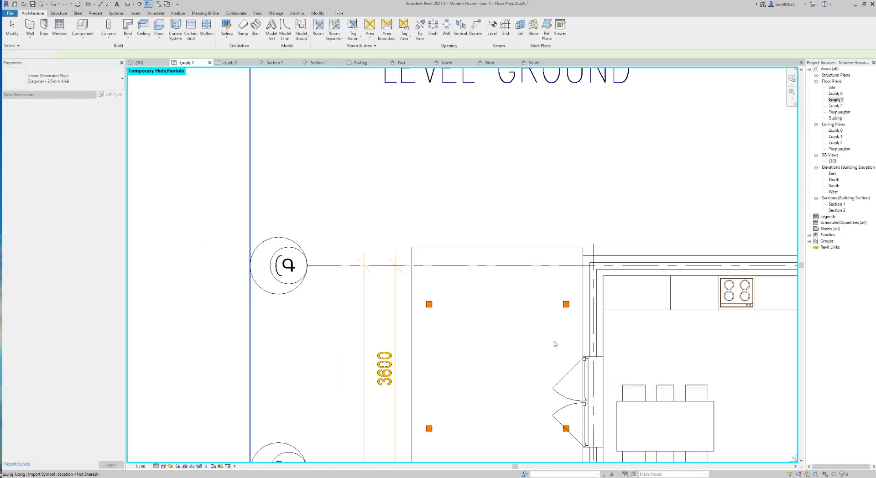
key(d)
key(i)
scroll(430, 303, up, 3)
scroll(437, 306, up, 3)
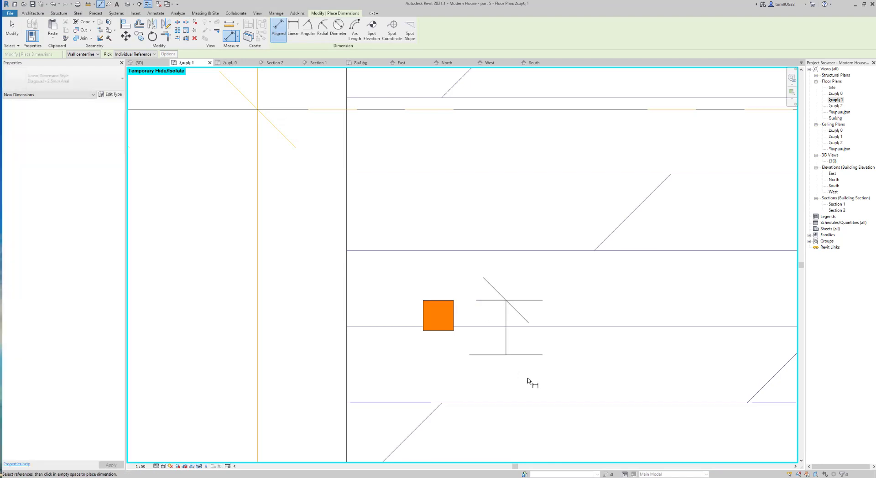
scroll(527, 381, down, 5)
scroll(519, 360, up, 2)
scroll(520, 360, up, 3)
scroll(519, 360, up, 2)
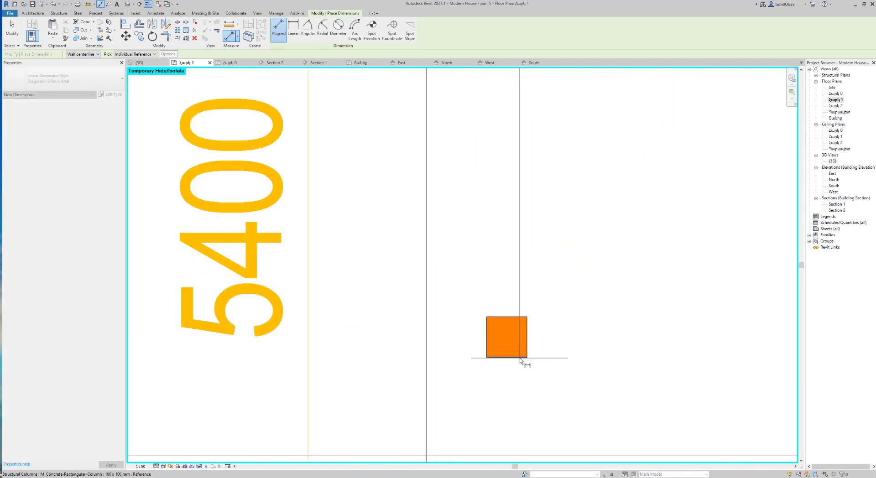
scroll(458, 347, down, 4)
scroll(411, 328, down, 1)
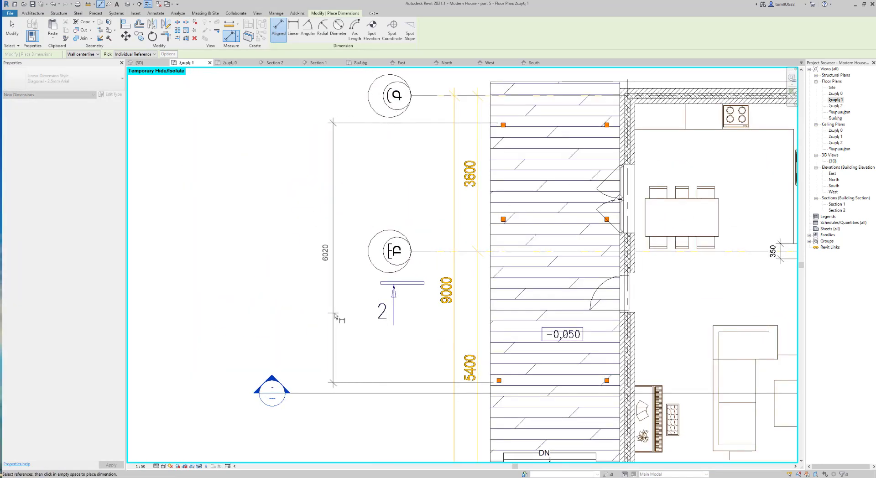
key(Escape)
scroll(512, 332, up, 2)
scroll(512, 332, down, 2)
key(Escape)
Set the lower-left terrace column 5500 from the upper column via its temporary dimension.
click(505, 409)
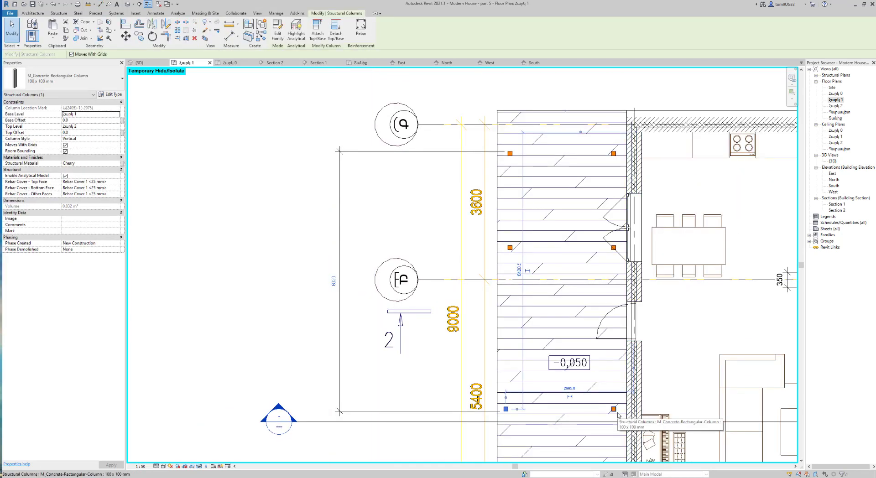
click(334, 283)
key(Return)
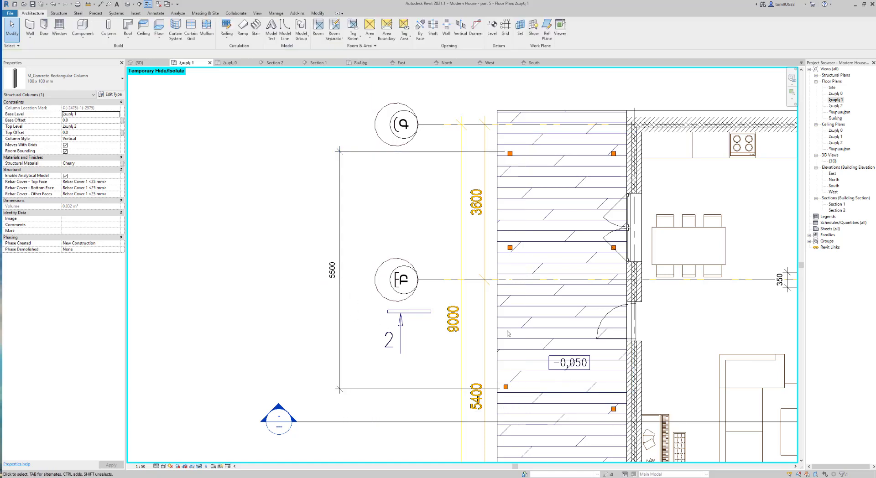
scroll(500, 318, up, 3)
scroll(470, 399, up, 3)
scroll(470, 399, up, 2)
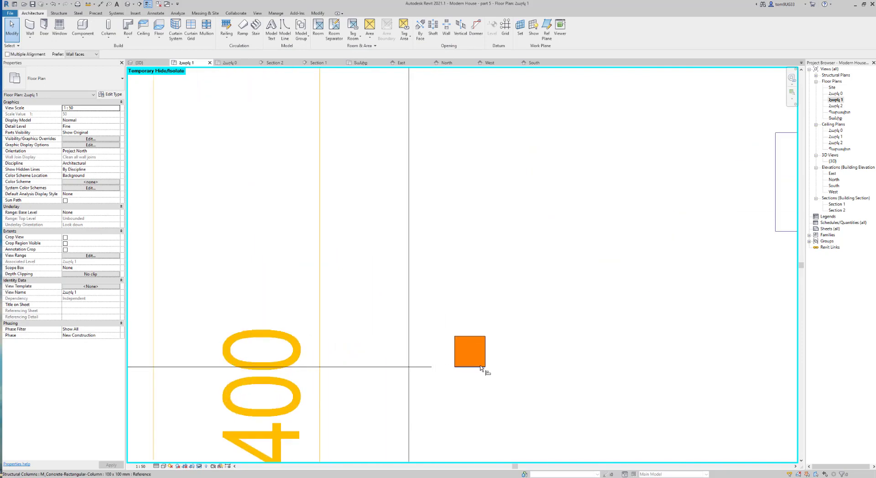
scroll(641, 354, down, 2)
scroll(641, 354, down, 2)
Align the bottom-right column to the lower-left column's edge, then select the 5500 dimension.
click(648, 341)
scroll(735, 398, up, 2)
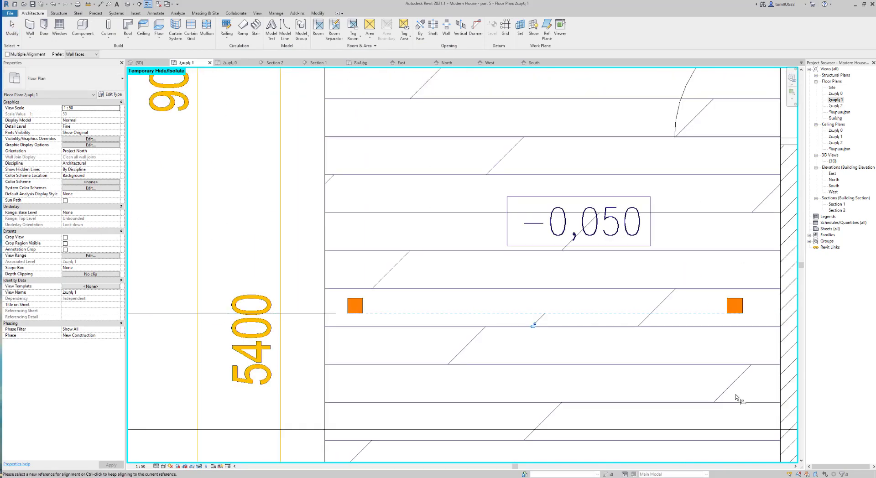
scroll(736, 397, down, 4)
scroll(675, 374, up, 1)
scroll(627, 385, down, 2)
key(Escape)
key(Escape)
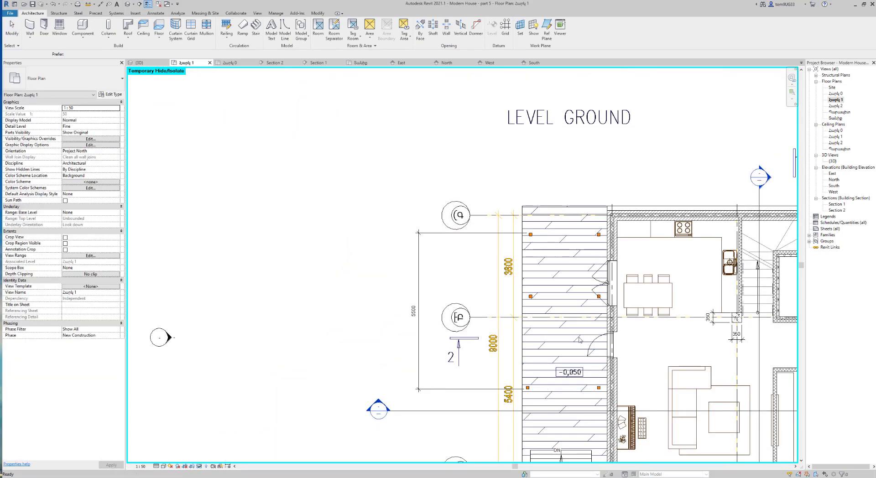
click(426, 313)
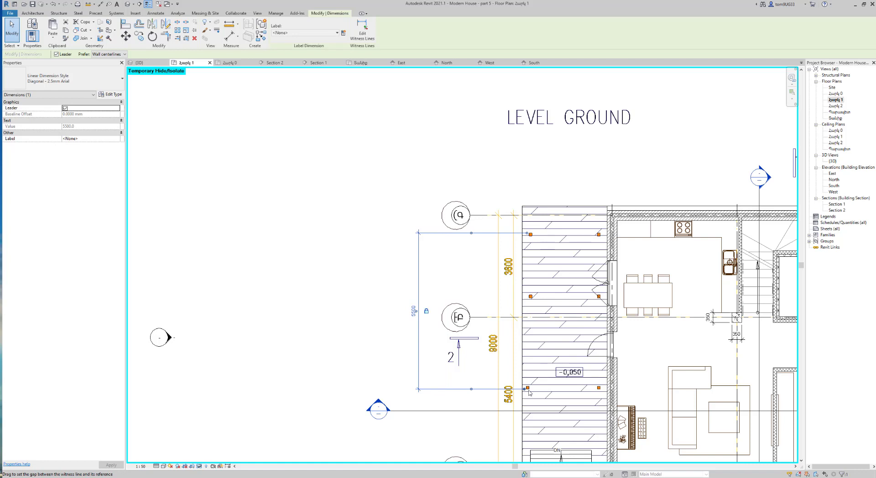
Place a DI dimension string through the three left terrace columns, reading 2180 and 3220.
key(d)
key(i)
scroll(525, 250, up, 4)
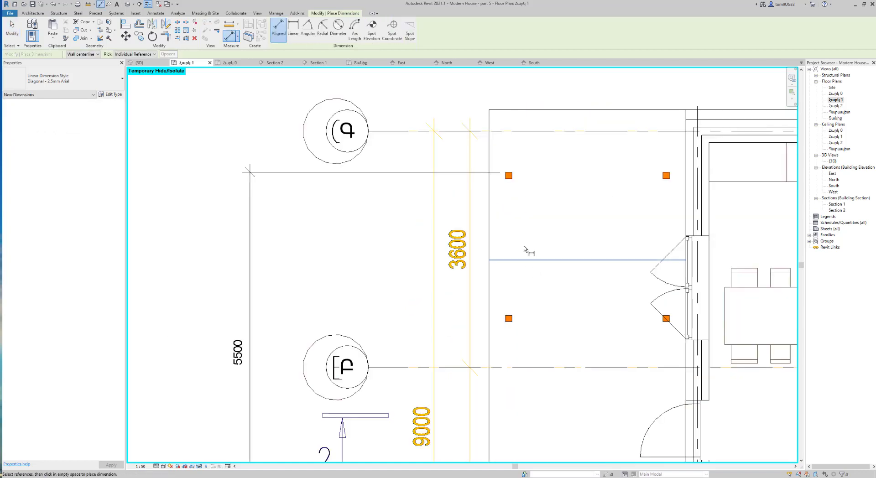
scroll(525, 249, up, 2)
scroll(532, 238, up, 2)
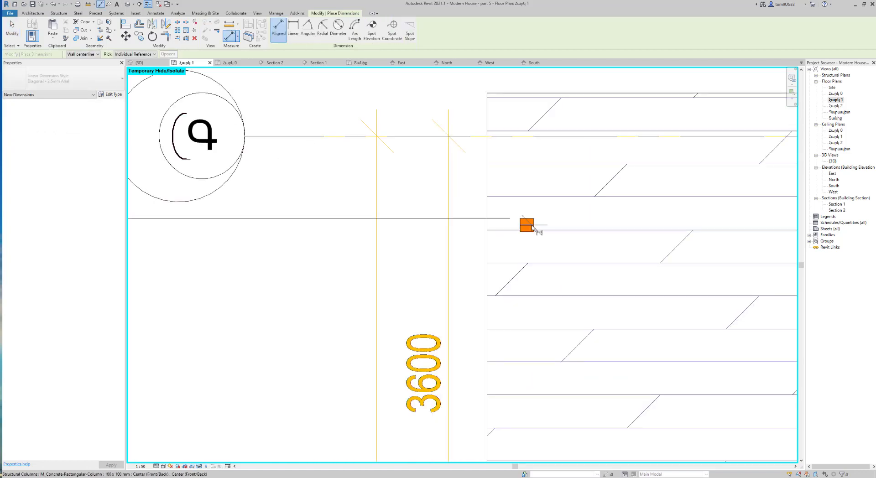
scroll(532, 228, down, 3)
scroll(538, 335, up, 3)
scroll(478, 340, up, 2)
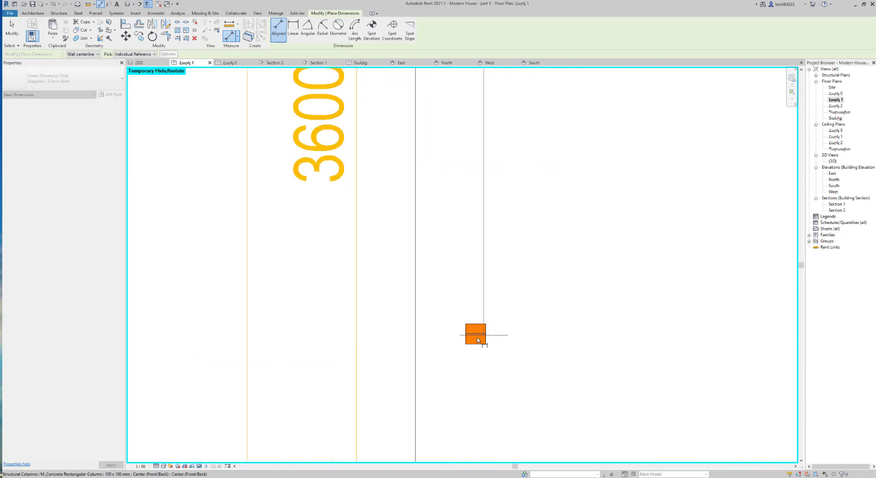
scroll(477, 361, down, 3)
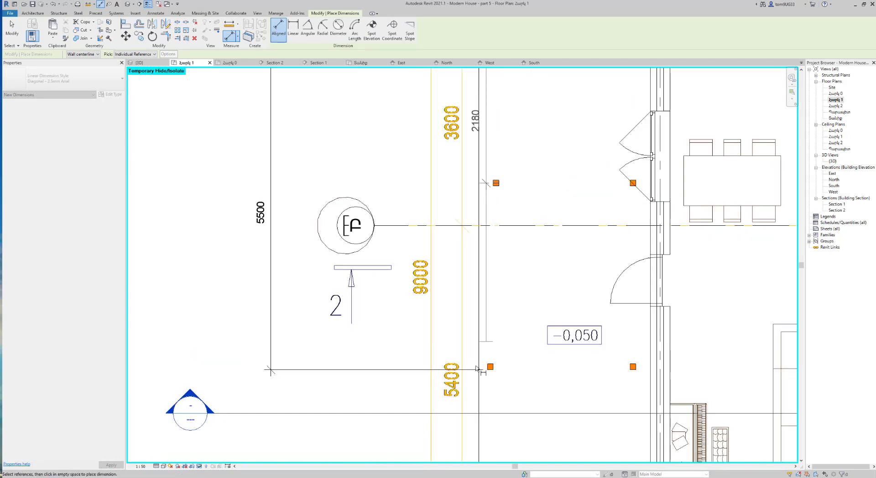
scroll(477, 368, up, 2)
scroll(502, 374, down, 3)
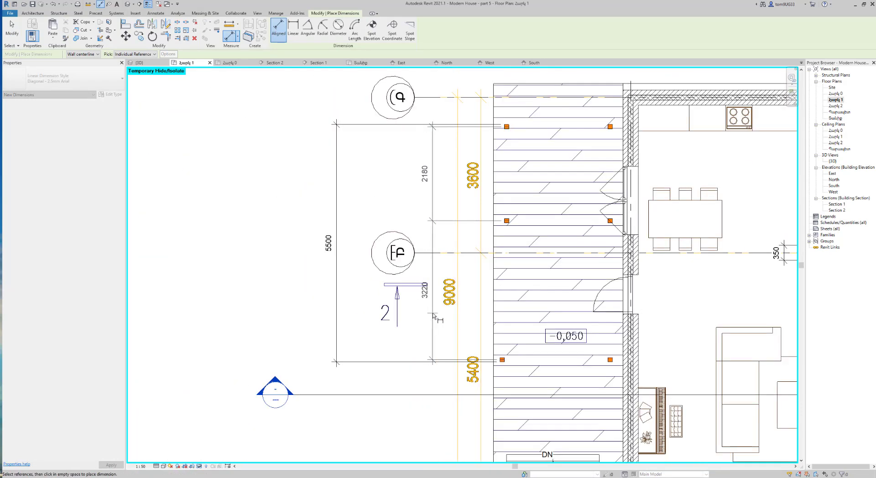
click(433, 315)
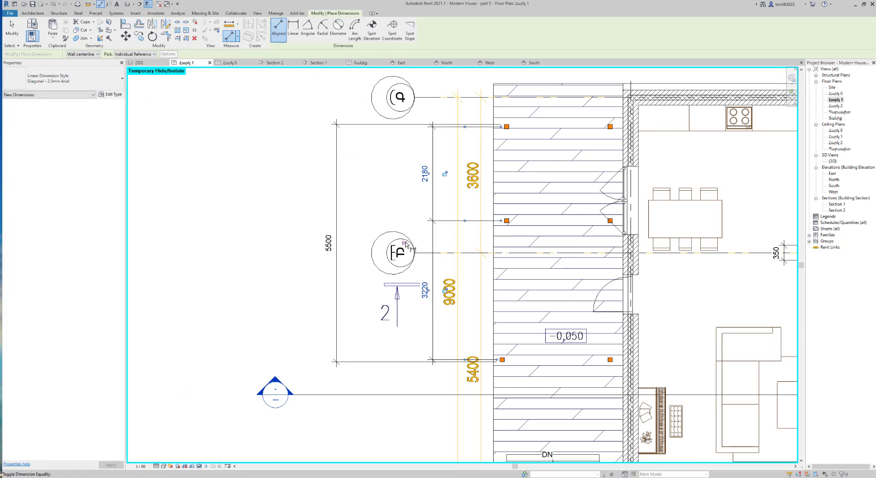
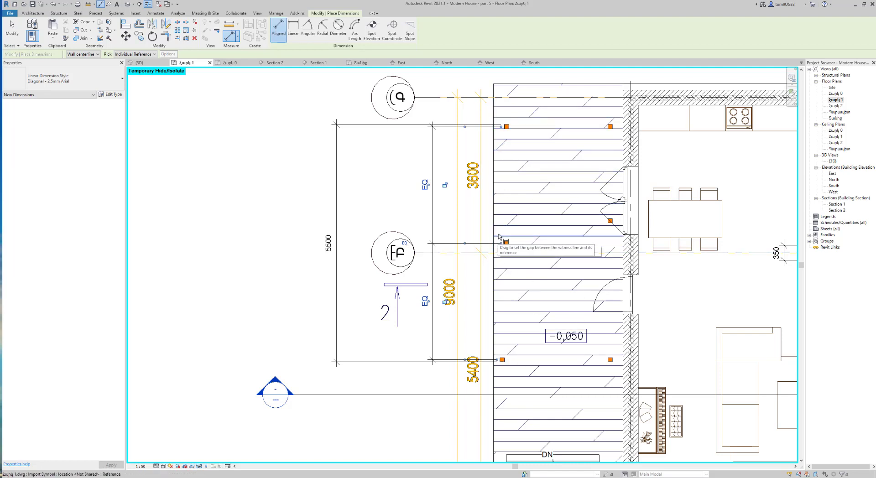
Exit the Dimension tool and zoom around the floor plan to review the porch.
key(Escape)
key(Escape)
scroll(510, 238, up, 3)
scroll(501, 265, up, 3)
scroll(479, 301, up, 2)
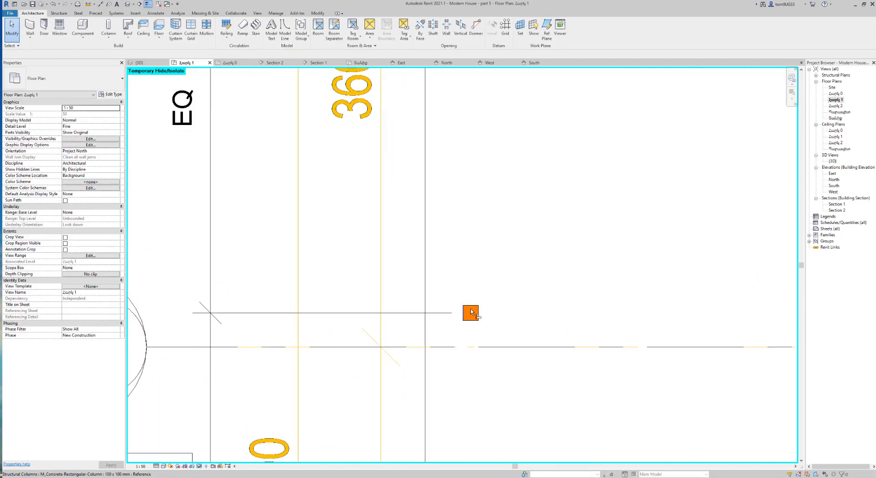
scroll(471, 312, up, 2)
scroll(472, 314, down, 3)
scroll(537, 299, up, 3)
key(a)
key(l)
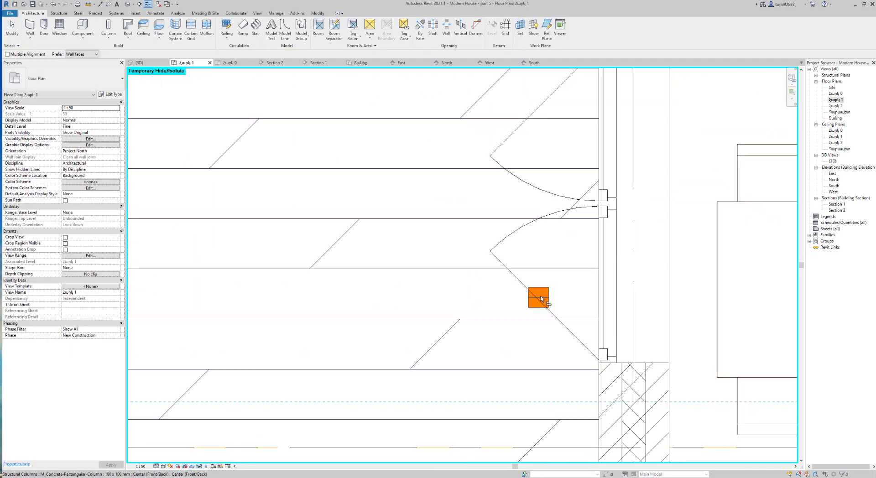
scroll(541, 299, down, 5)
scroll(550, 292, down, 1)
scroll(551, 290, down, 1)
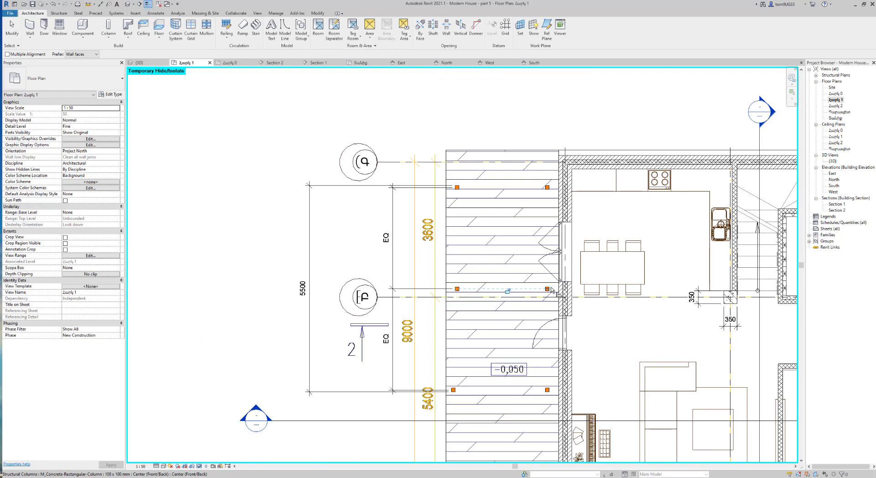
scroll(474, 326, down, 2)
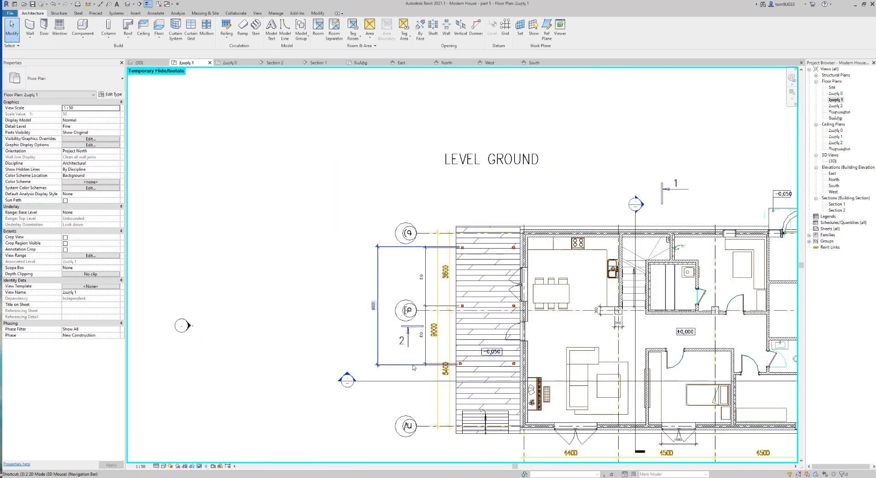
Check the porch columns in the 3D view, then open the West elevation.
key(3)
key(d)
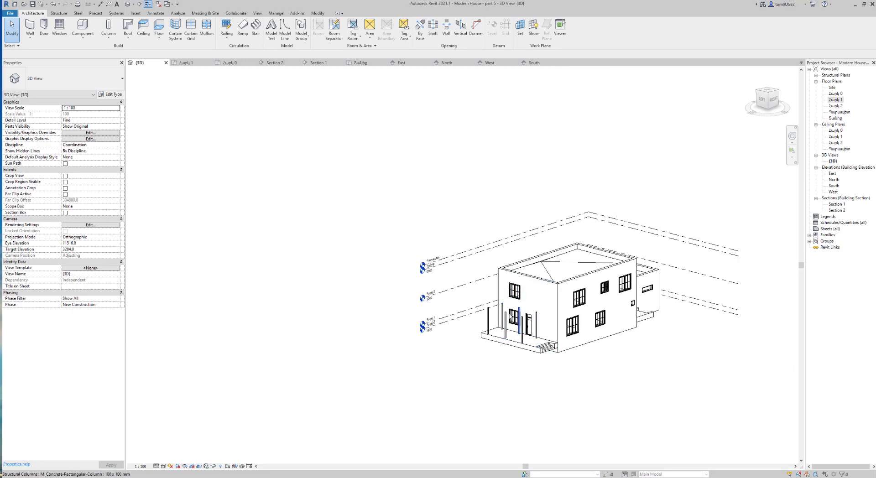
scroll(520, 319, up, 3)
scroll(529, 321, up, 1)
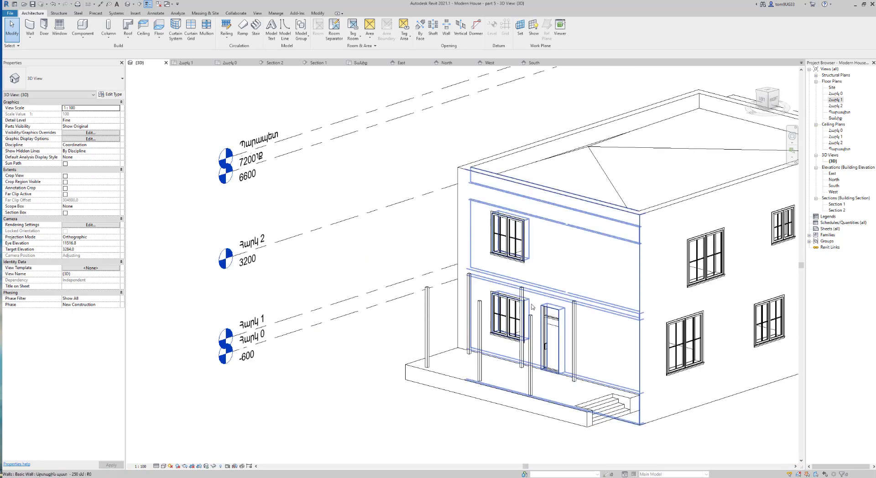
double_click(832, 191)
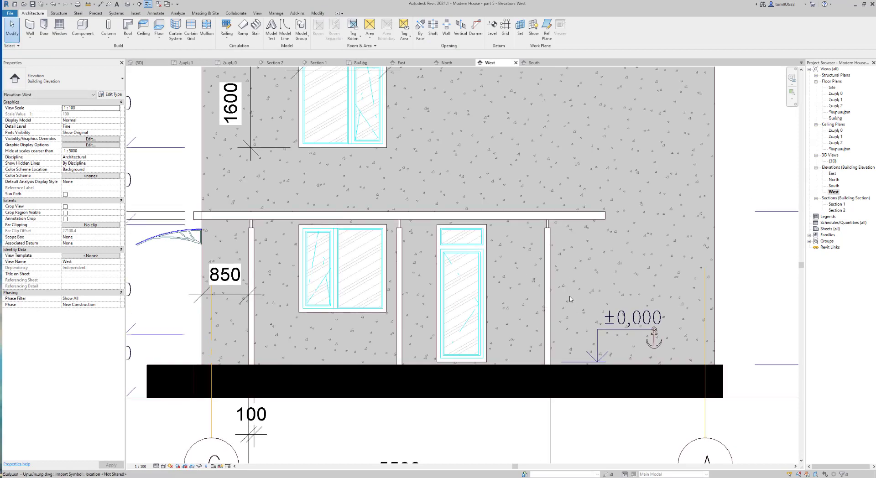
Measure the porch column height down to the level line with an aligned dimension.
key(d)
key(i)
scroll(568, 302, up, 2)
scroll(558, 374, up, 1)
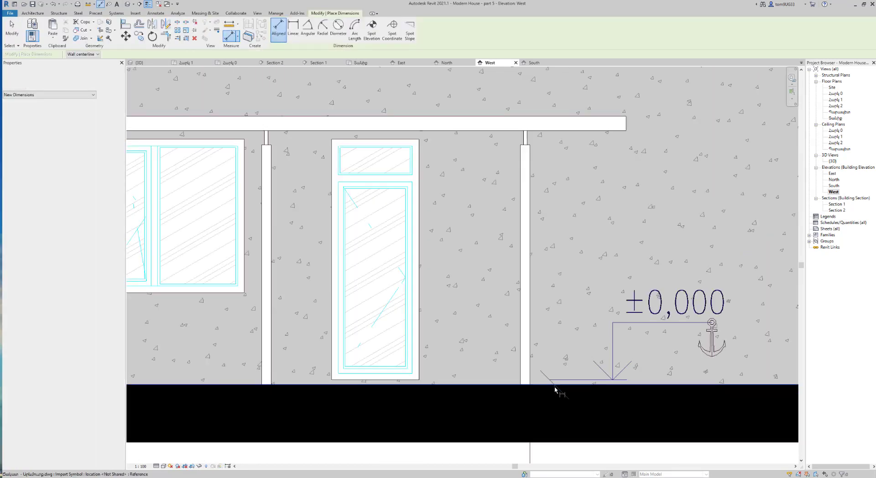
click(527, 145)
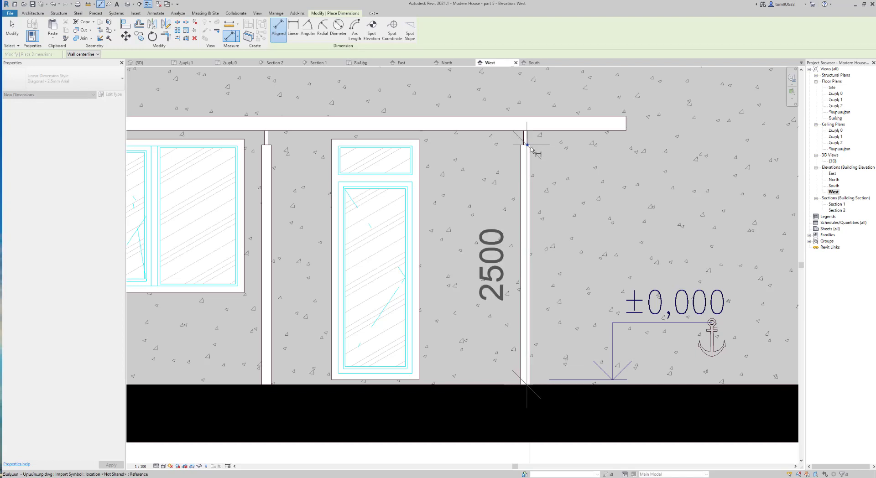
click(616, 254)
key(Escape)
key(Escape)
scroll(547, 246, down, 3)
scroll(502, 239, down, 2)
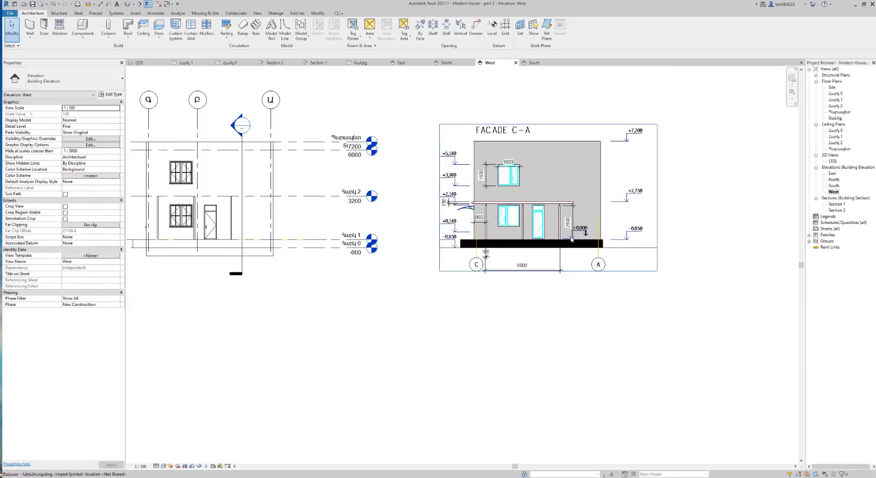
scroll(490, 238, down, 1)
scroll(401, 249, up, 3)
scroll(402, 249, up, 2)
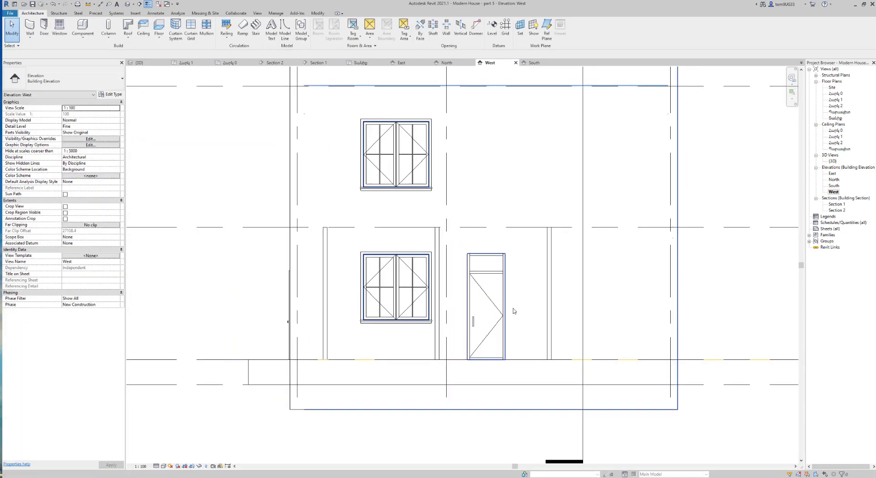
Add a 3200 level-to-level dimension to the right of the house.
key(d)
key(i)
click(567, 359)
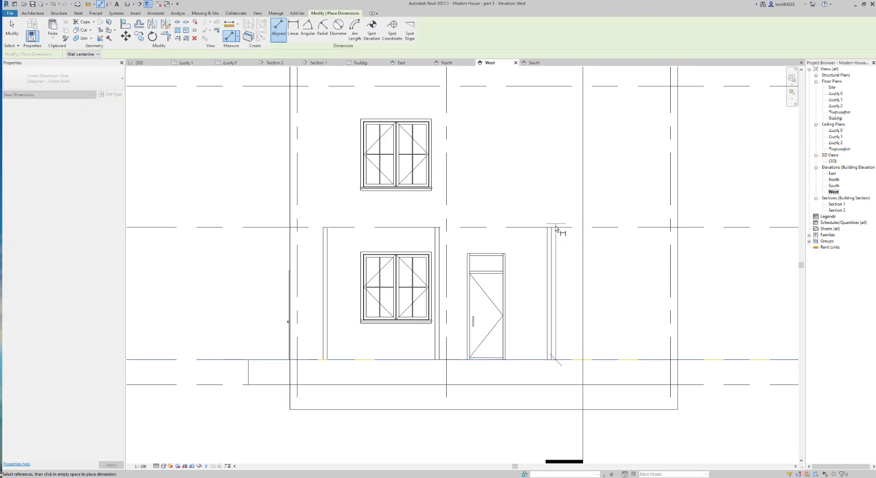
click(557, 227)
click(560, 273)
click(632, 253)
key(Escape)
key(Escape)
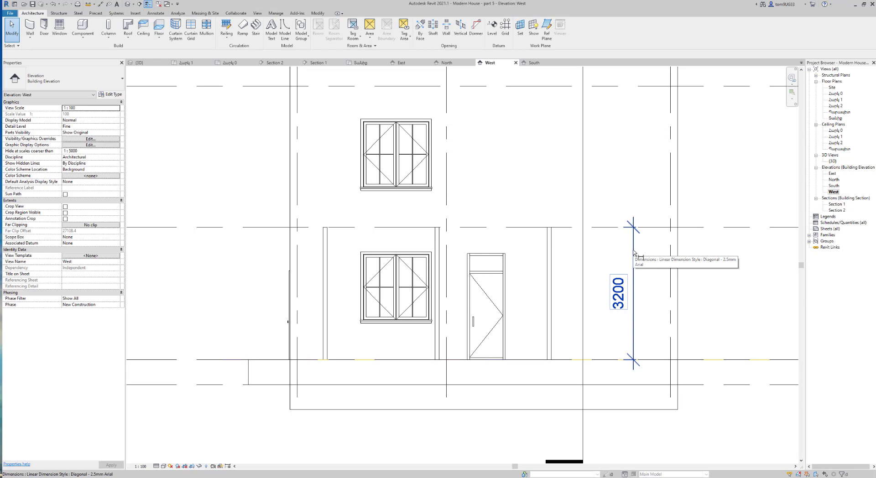
Set the six porch columns' Top Offset to -700 and return to 3D.
click(552, 276)
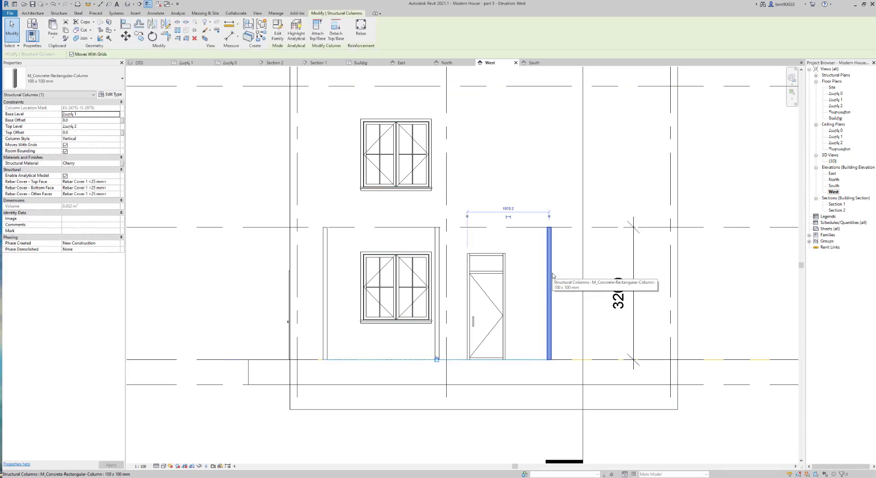
key(a)
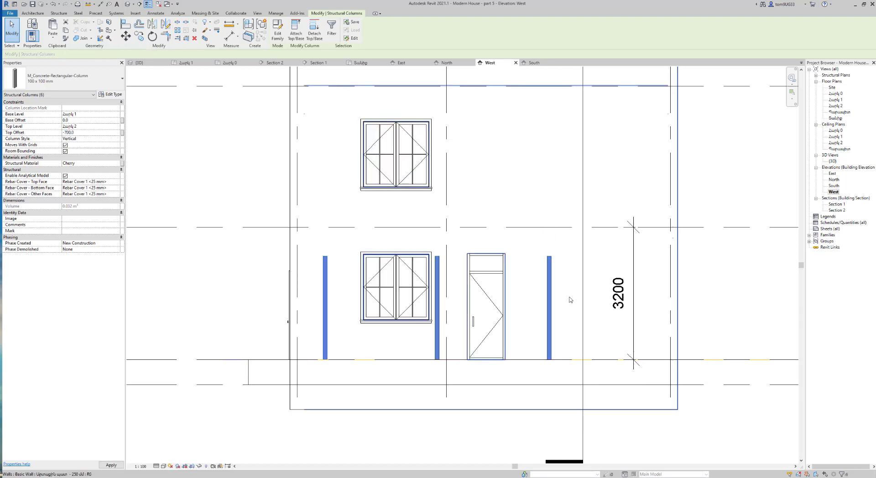
key(Escape)
key(ctrl+Tab)
Orbit the 3D model to its west side, then switch to the West elevation.
scroll(479, 353, up, 2)
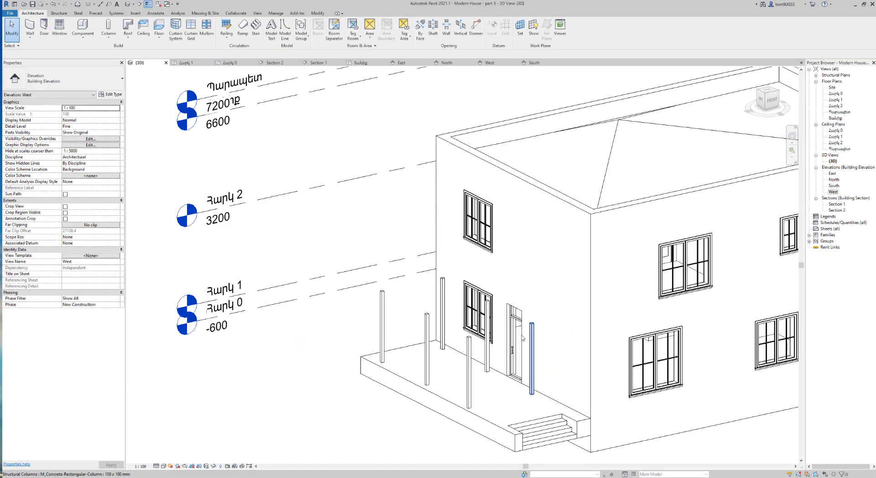
scroll(480, 353, up, 2)
shift+middle_drag(479, 353, 606, 333)
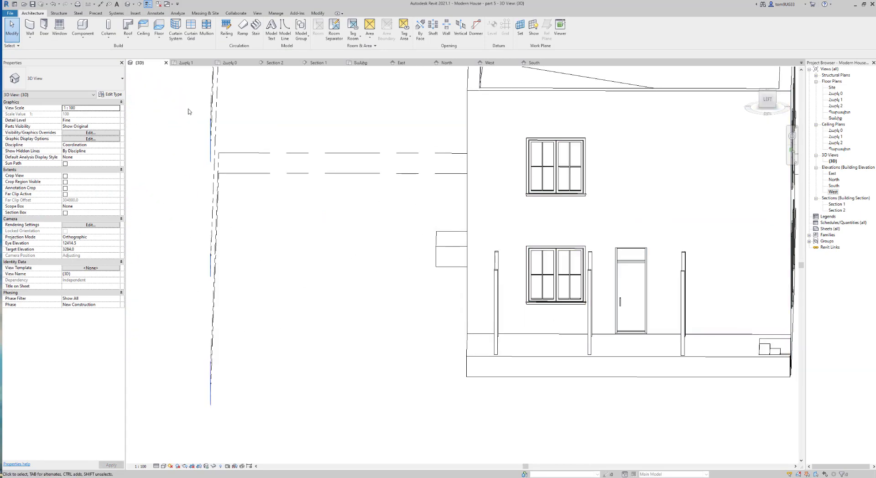
click(486, 63)
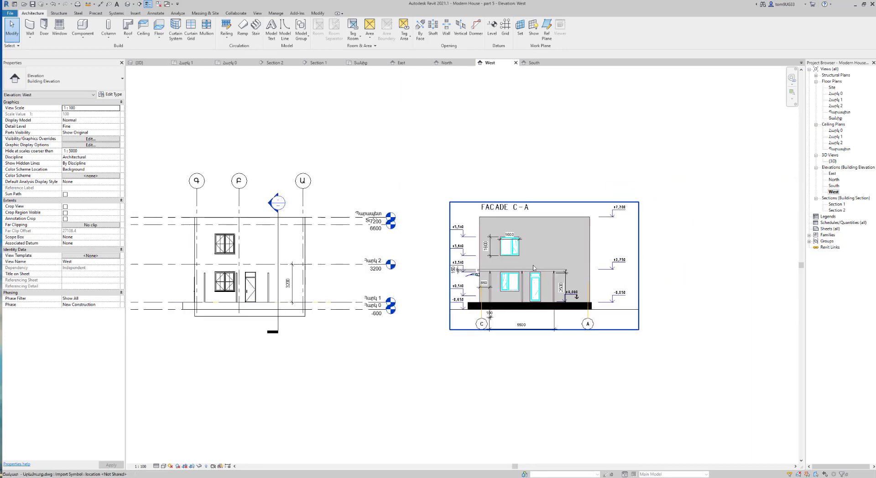
scroll(593, 283, up, 5)
scroll(590, 281, up, 2)
scroll(589, 282, up, 1)
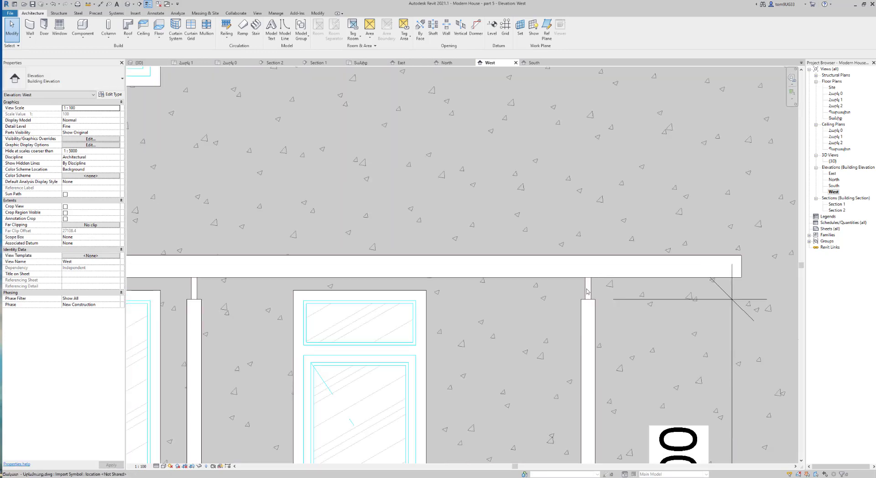
scroll(565, 294, down, 1)
Dimension the gap above the column top in the West elevation.
key(d)
key(i)
scroll(561, 292, up, 2)
scroll(565, 288, up, 1)
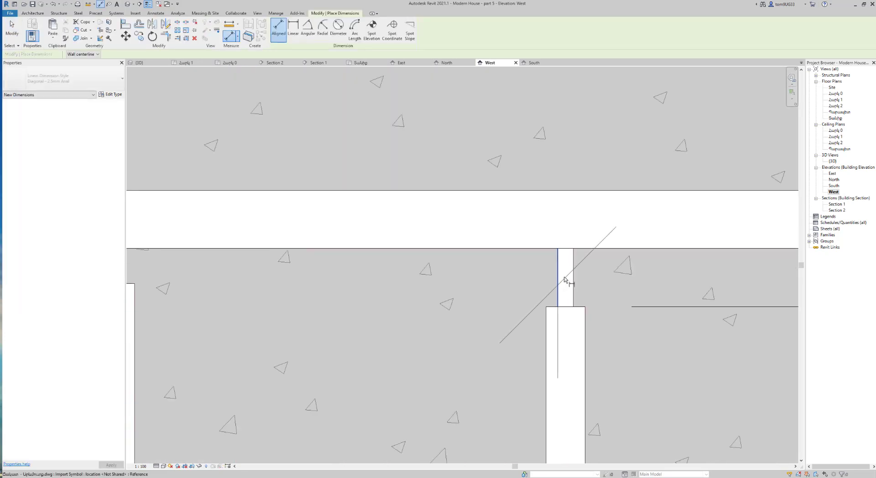
click(566, 306)
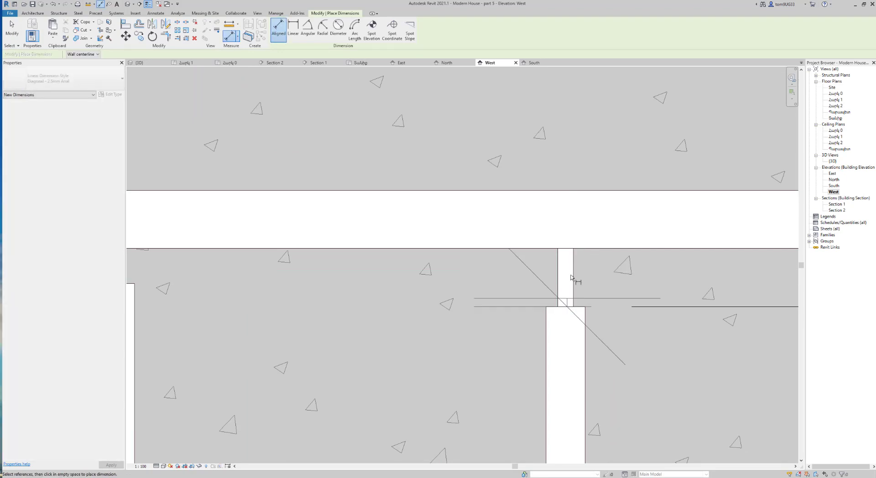
scroll(567, 262, down, 4)
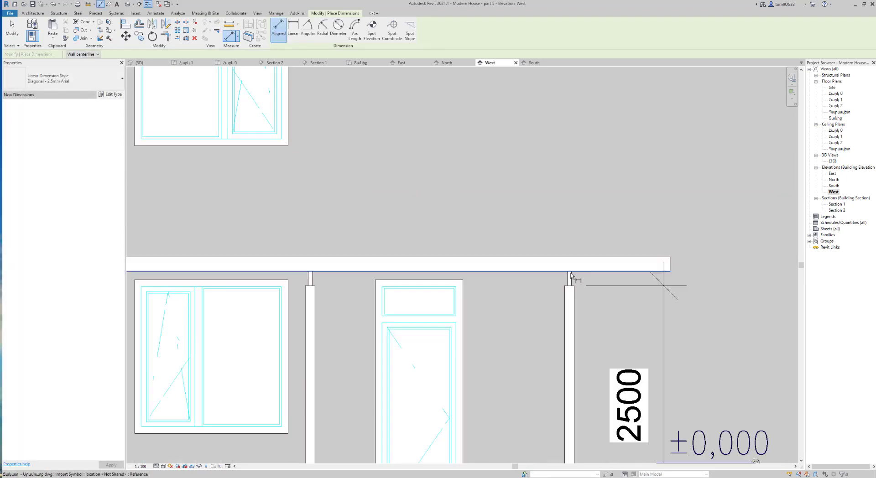
scroll(502, 283, down, 3)
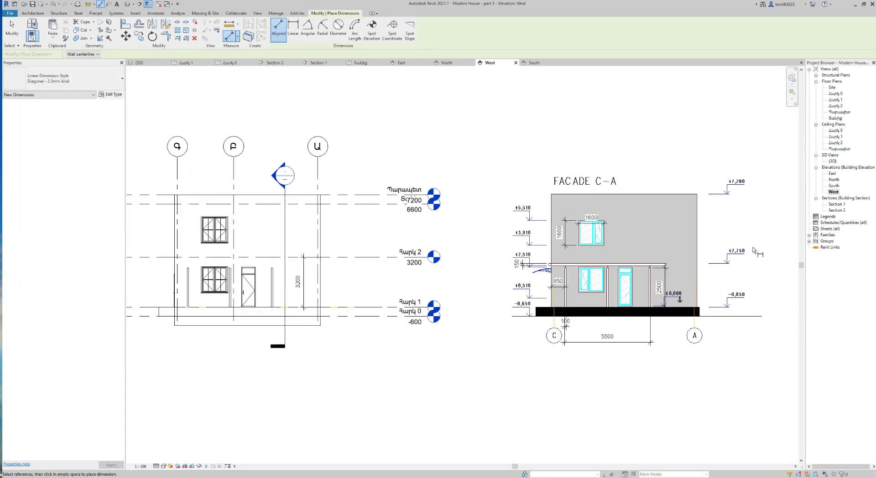
Pan to compare with the facade drawing, then open the Հարկ 1 floor plan.
middle_drag(546, 272, 611, 273)
key(Escape)
key(Escape)
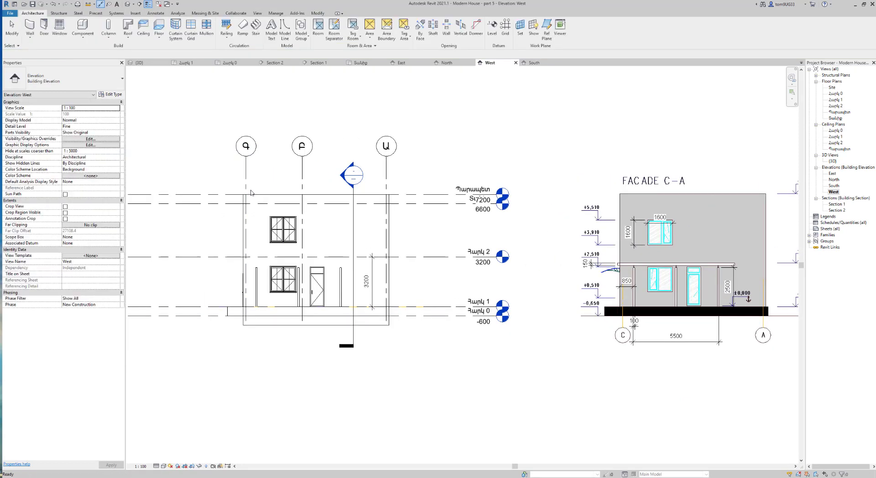
middle_drag(451, 276, 510, 275)
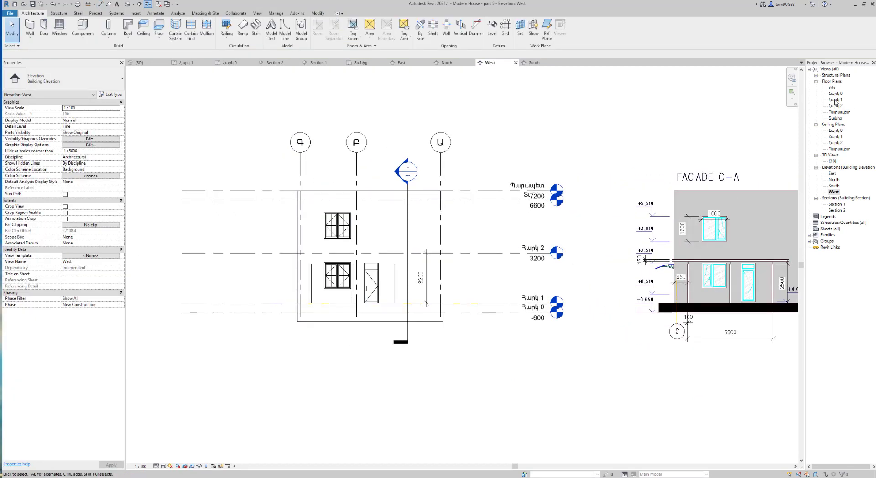
double_click(835, 100)
scroll(408, 340, up, 5)
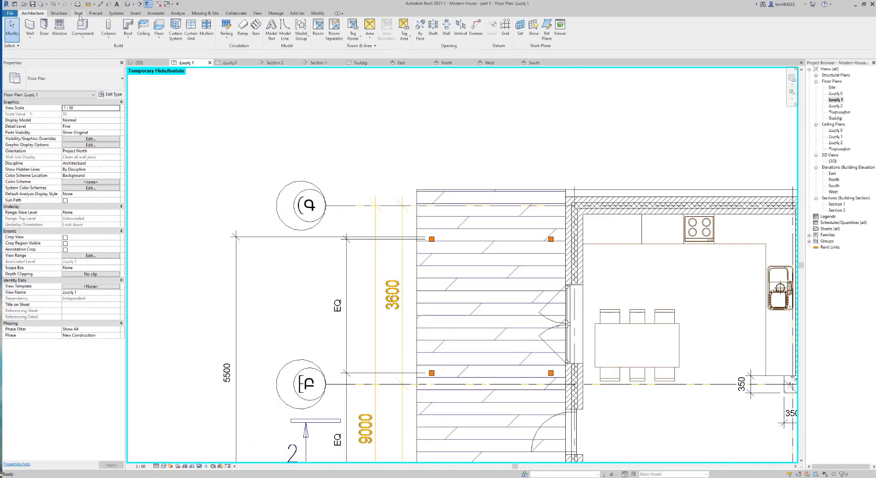
Duplicate the beam type as '40 x 150 mm' with b=40, h=150 and Cherry material.
click(58, 13)
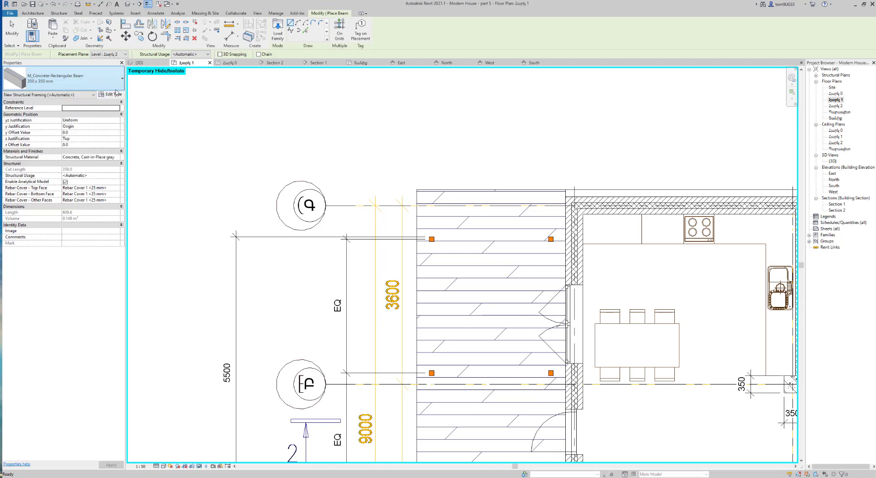
click(115, 93)
click(656, 105)
text(40 x 180 mm)
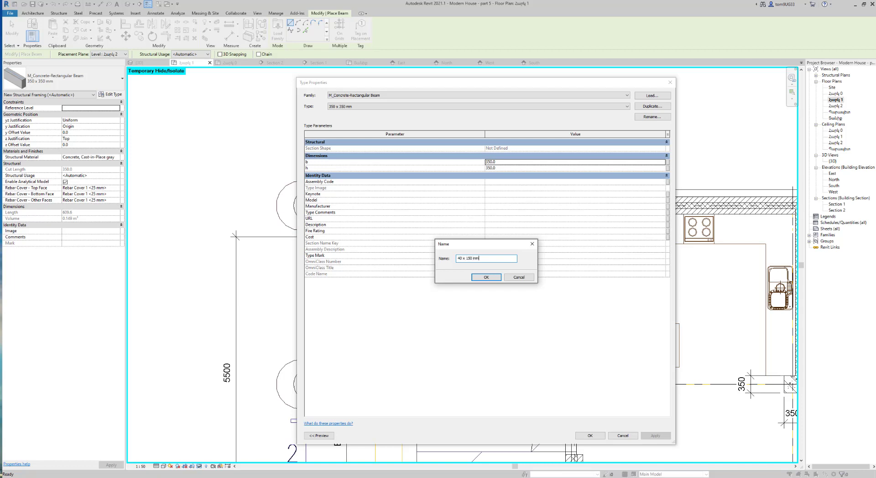
key(Return)
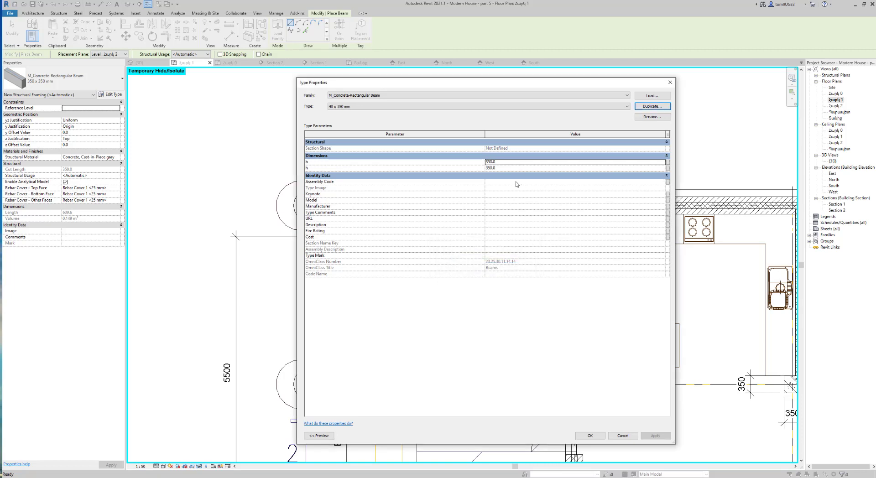
click(508, 164)
text(150)
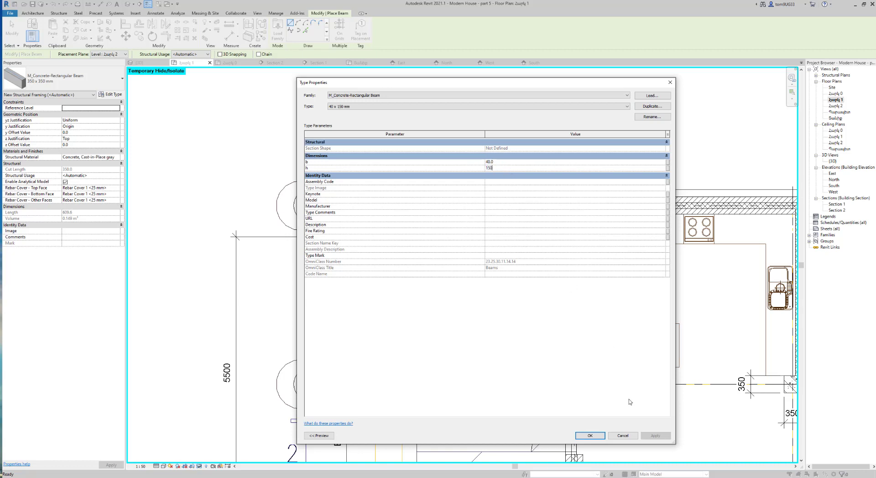
click(589, 436)
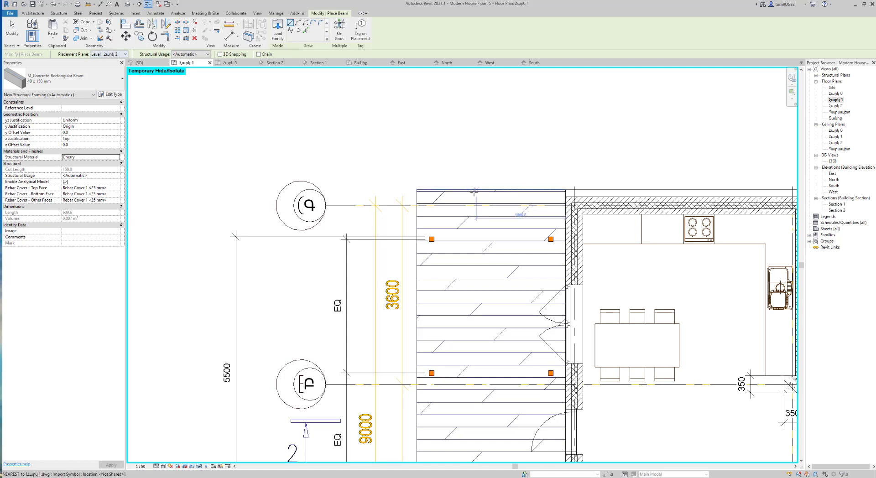
Draw a beam in plan from the left porch column to the right one.
scroll(426, 225, up, 3)
middle_drag(426, 225, 377, 264)
scroll(462, 286, up, 1)
middle_drag(462, 286, 394, 292)
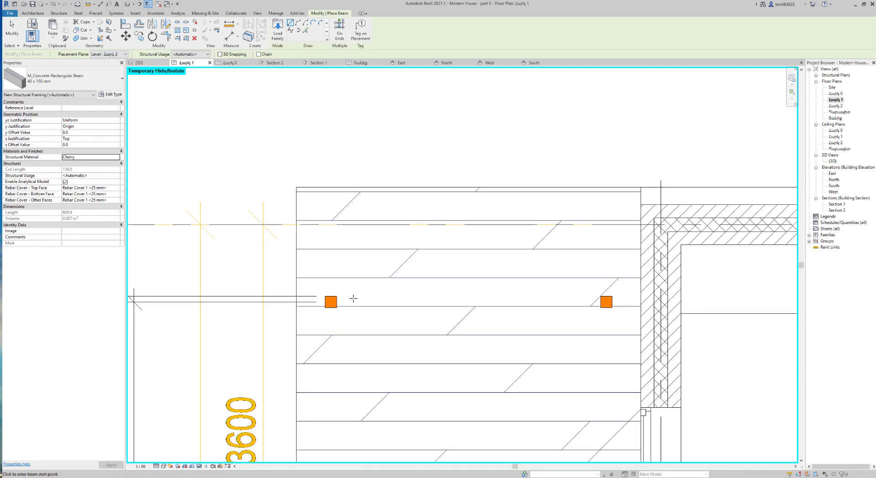
click(330, 302)
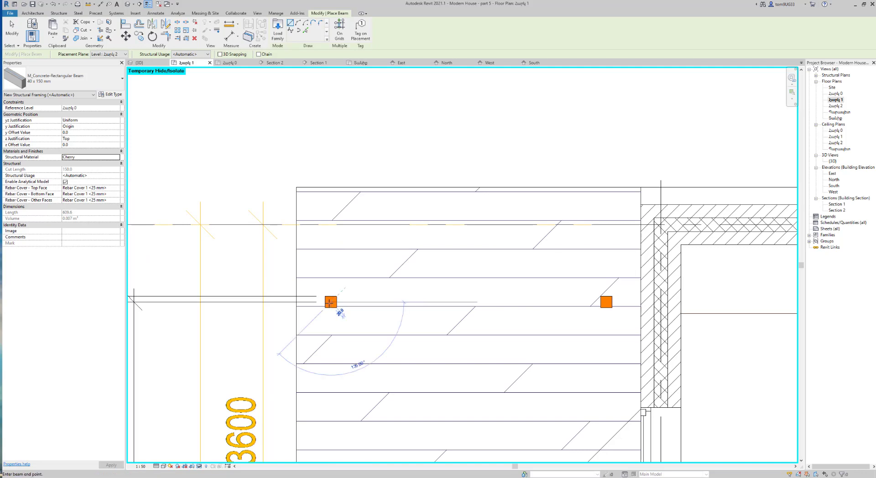
click(605, 302)
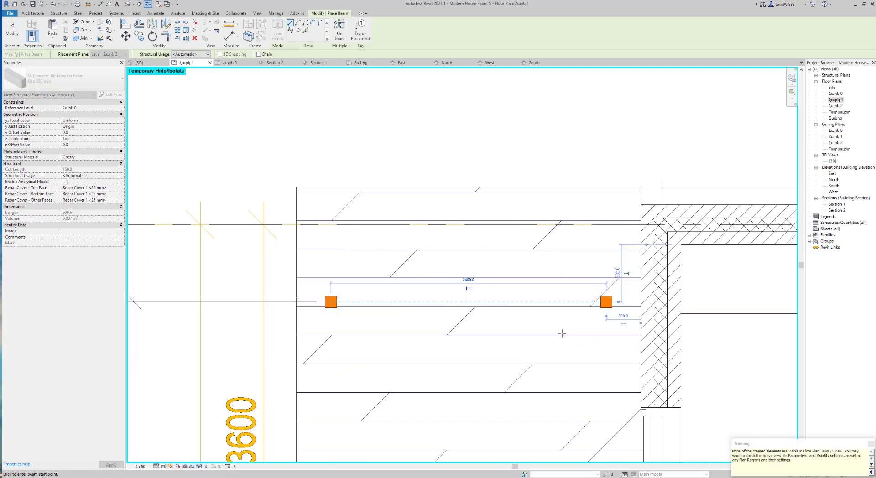
key(Escape)
key(Escape)
Check the new beam in 3D, then zoom in on it in the West elevation.
key(ctrl+Tab)
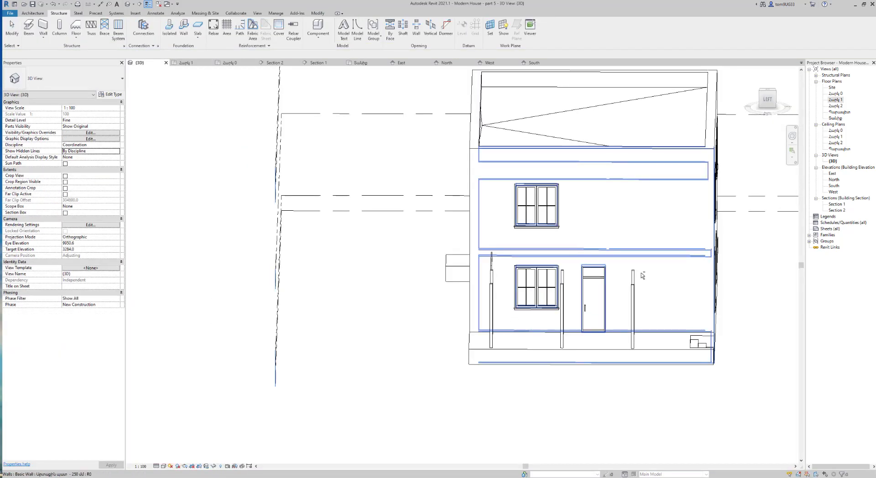
mouse_move(512, 325)
shift+middle_down()
mouse_move(629, 290)
mouse_move(681, 286)
shift+middle_up()
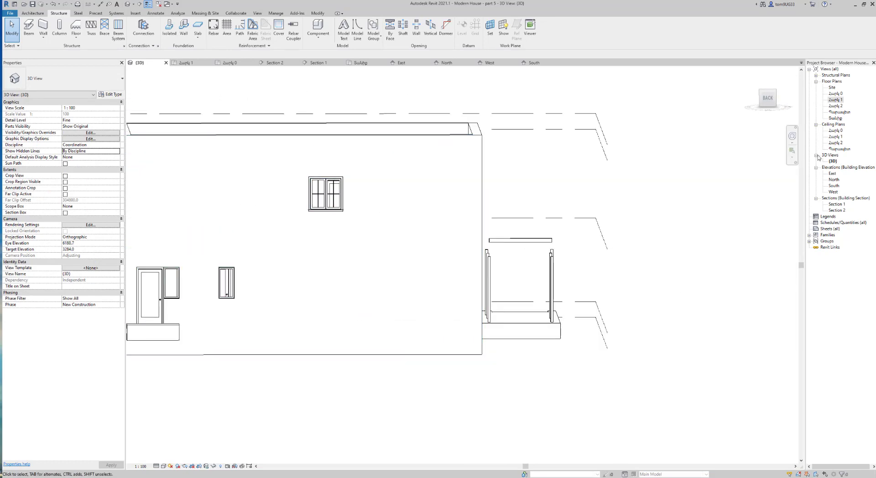
click(489, 62)
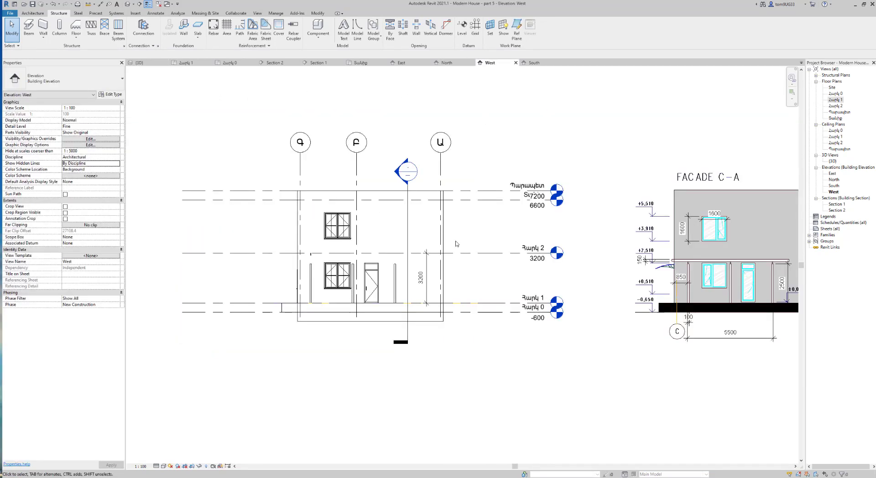
scroll(504, 237, up, 3)
scroll(330, 251, up, 3)
scroll(384, 209, up, 2)
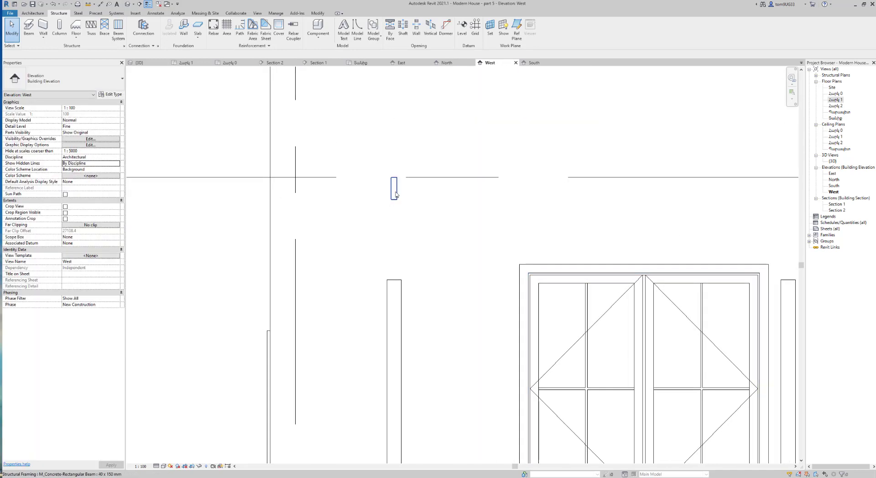
Move the beam down so it rests on top of the porch columns.
click(394, 189)
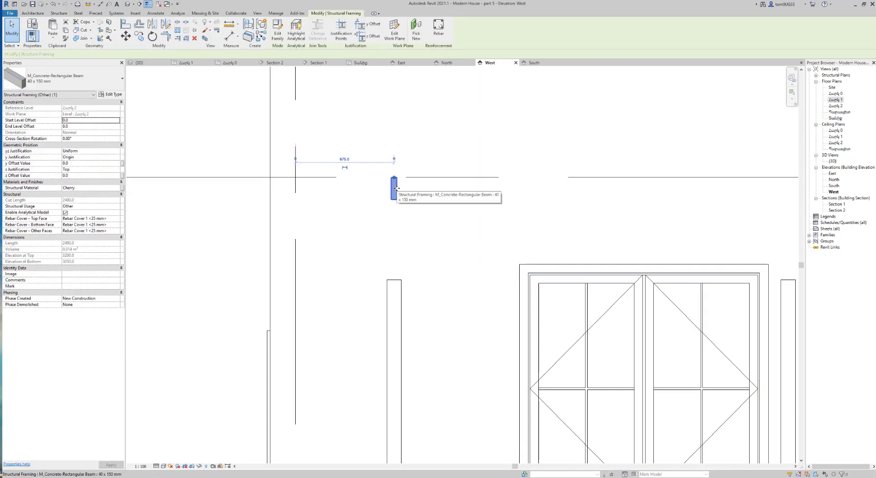
drag(396, 189, 398, 192)
key(m)
key(v)
scroll(400, 198, up, 2)
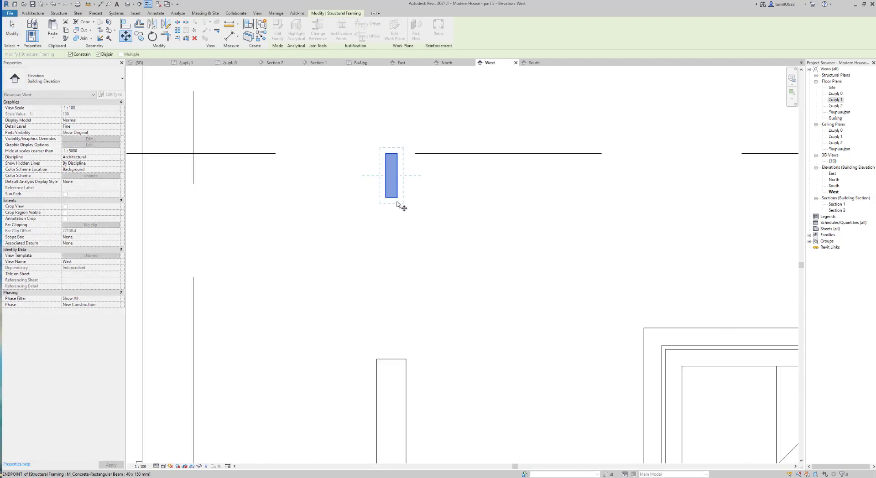
click(399, 202)
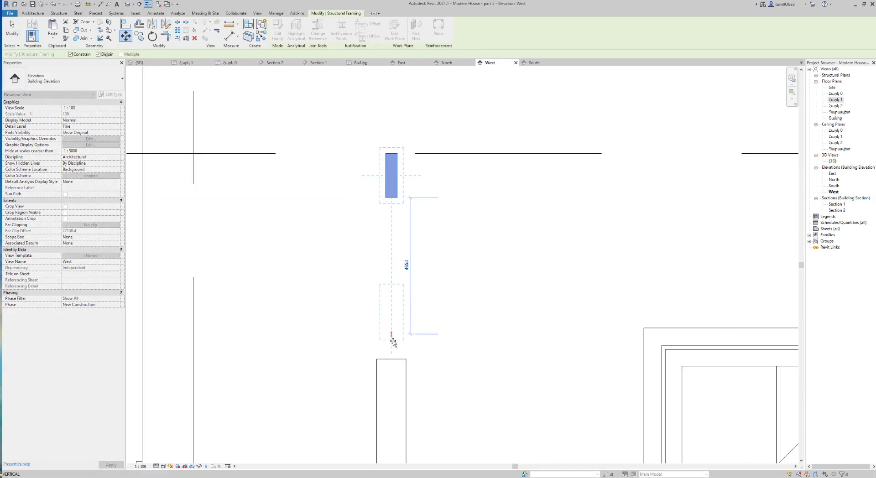
click(391, 359)
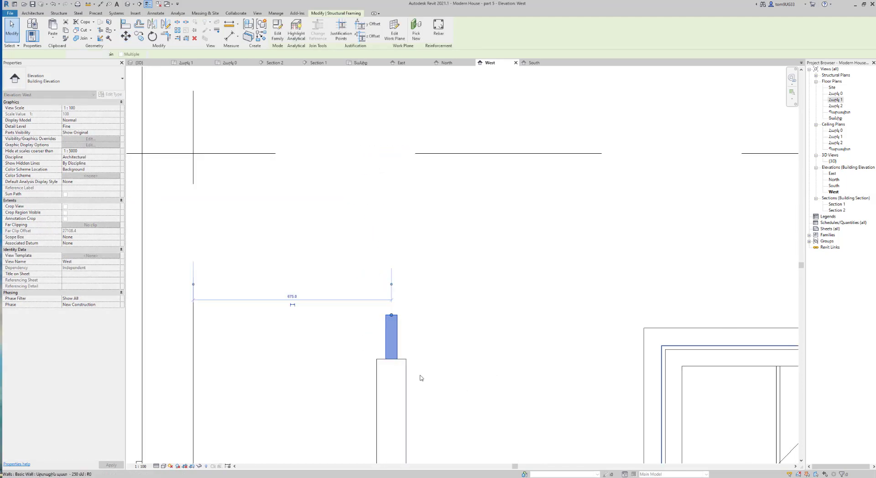
scroll(410, 358, down, 3)
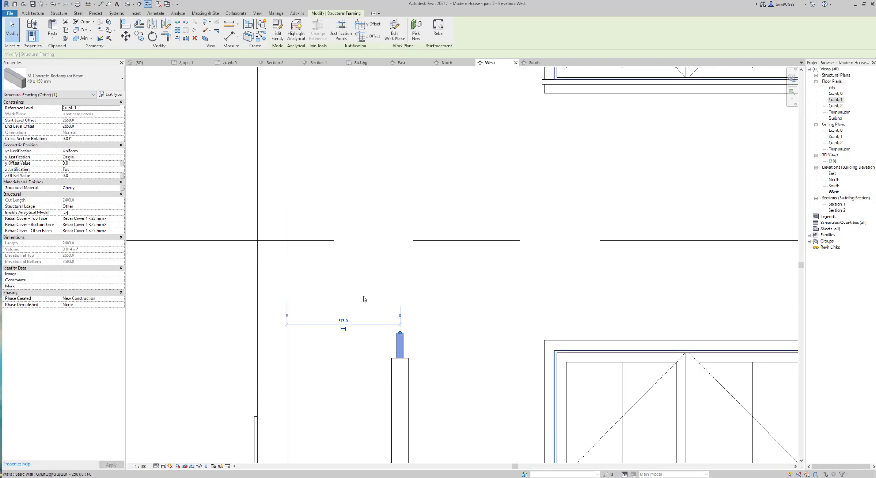
scroll(396, 273, down, 3)
click(442, 224)
Orbit the 3D view and select the porch beam.
click(139, 63)
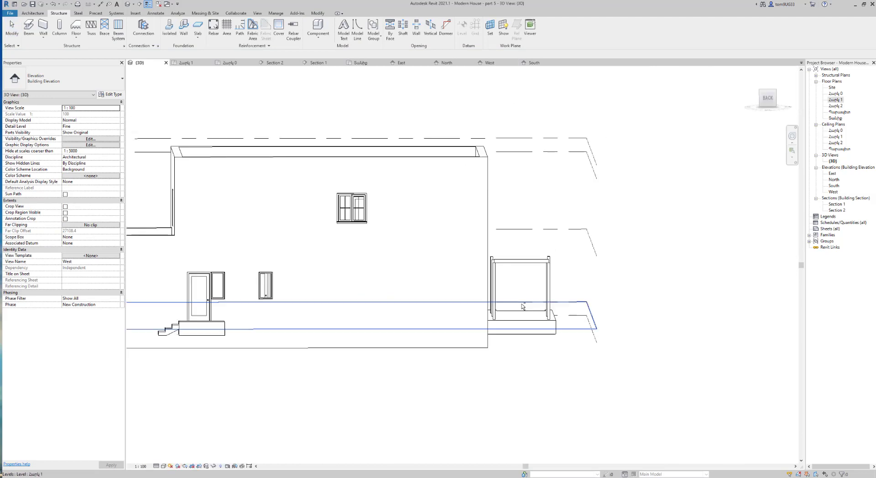
mouse_move(490, 279)
shift+middle_down()
mouse_move(639, 324)
mouse_move(665, 316)
shift+middle_up()
scroll(624, 262, up, 3)
mouse_move(625, 262)
shift+middle_down()
mouse_move(661, 273)
mouse_move(715, 156)
mouse_move(566, 248)
shift+middle_up()
click(524, 269)
scroll(565, 248, up, 5)
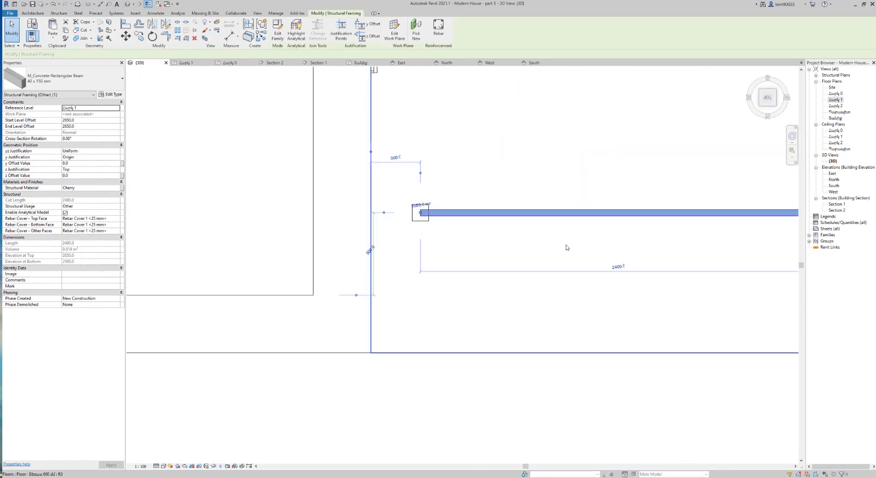
scroll(411, 265, down, 2)
scroll(424, 273, up, 2)
scroll(424, 272, up, 1)
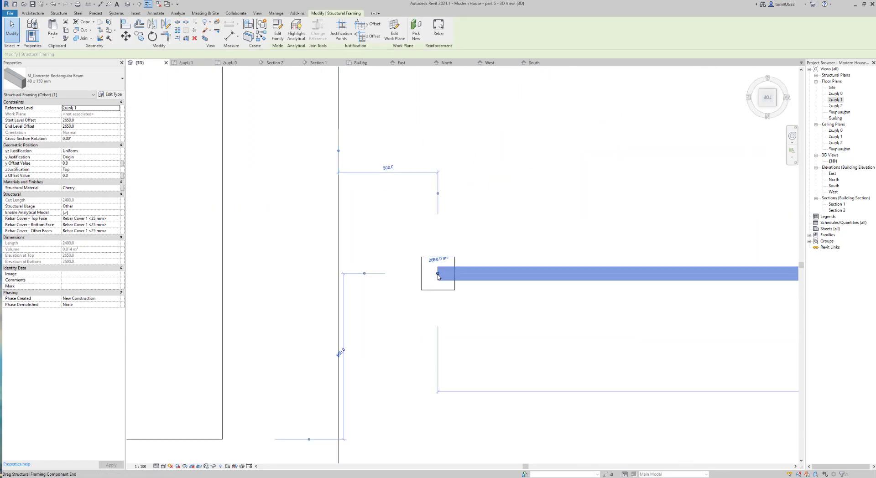
Drag both beam ends past the columns so the beam measures 3000 instead of 2700.
click(384, 272)
drag(340, 273, 339, 273)
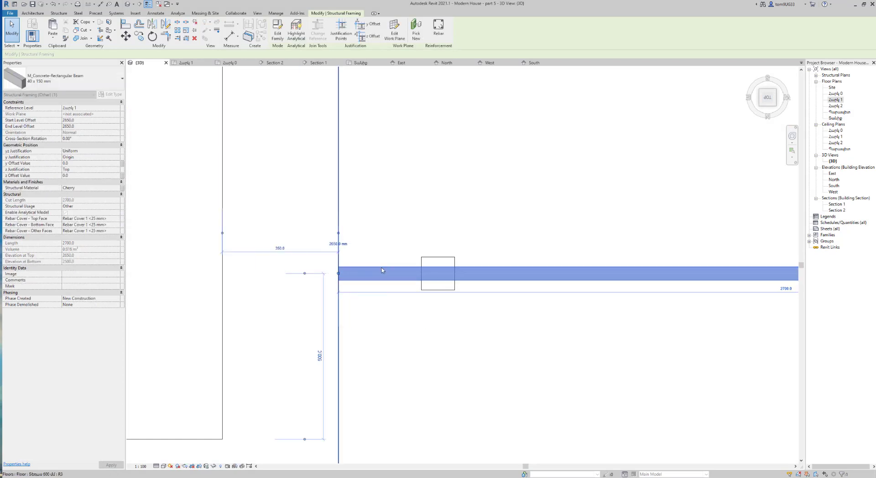
scroll(542, 289, down, 3)
middle_drag(541, 289, 461, 305)
scroll(450, 314, up, 2)
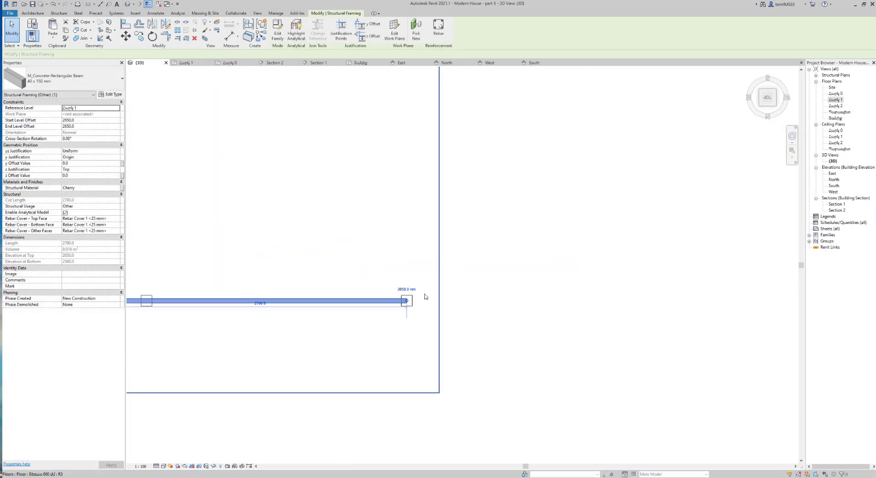
drag(404, 301, 441, 302)
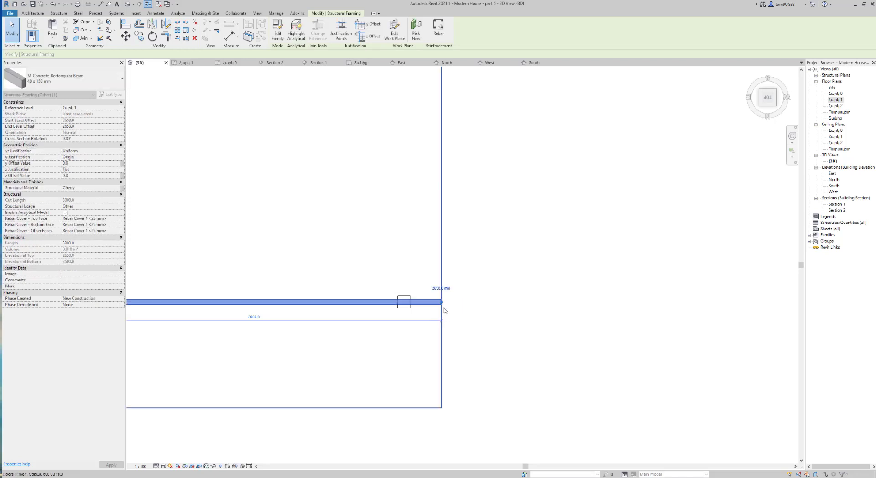
scroll(463, 300, down, 2)
middle_drag(503, 322, 487, 262)
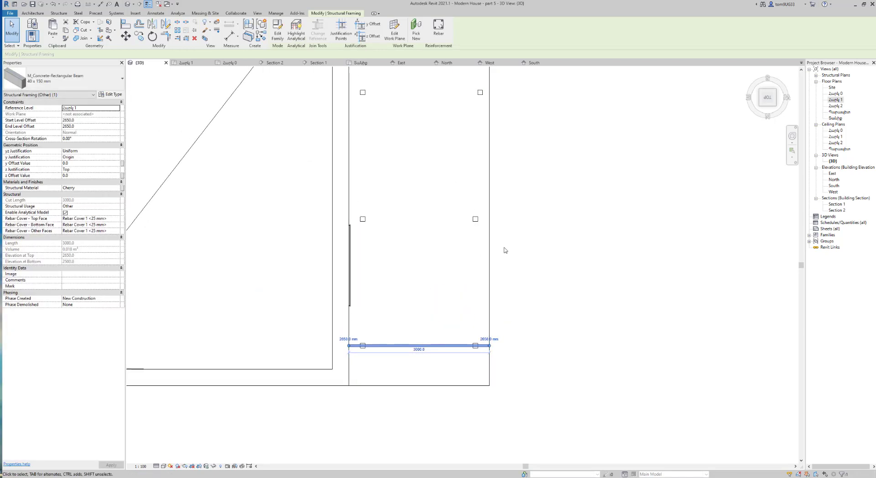
key(o)
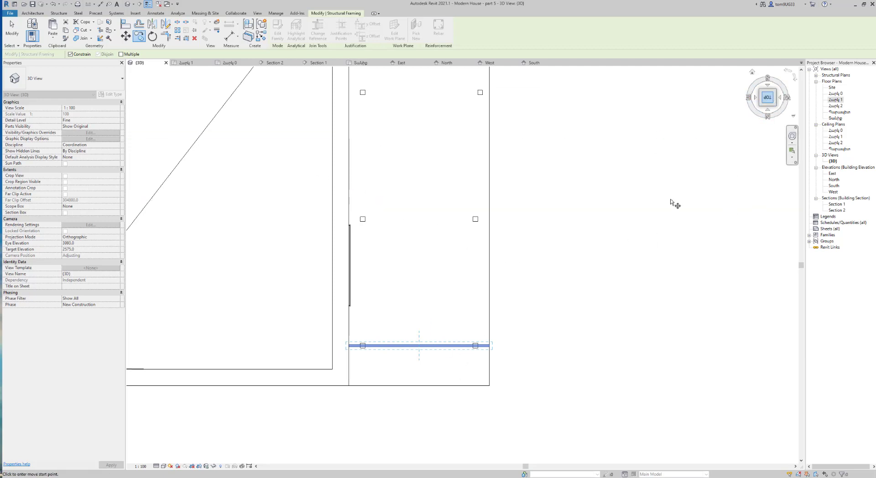
Copy the 3000 mm beam onto the other porch column pairs, giving three beams.
scroll(443, 325, up, 1)
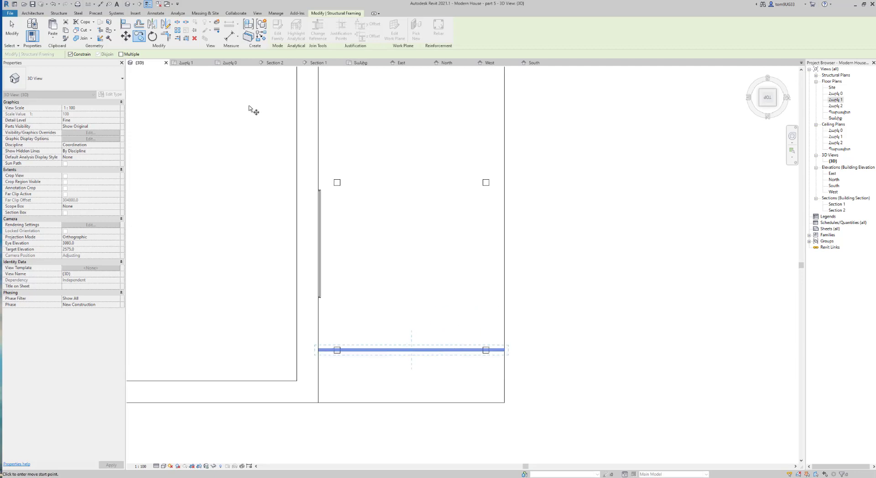
scroll(504, 342, up, 5)
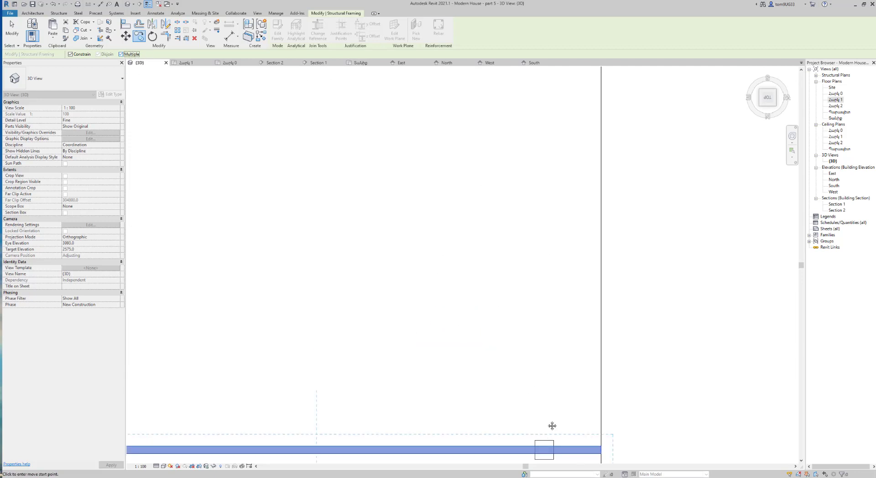
middle_drag(551, 425, 488, 361)
scroll(487, 355, down, 2)
scroll(484, 346, up, 2)
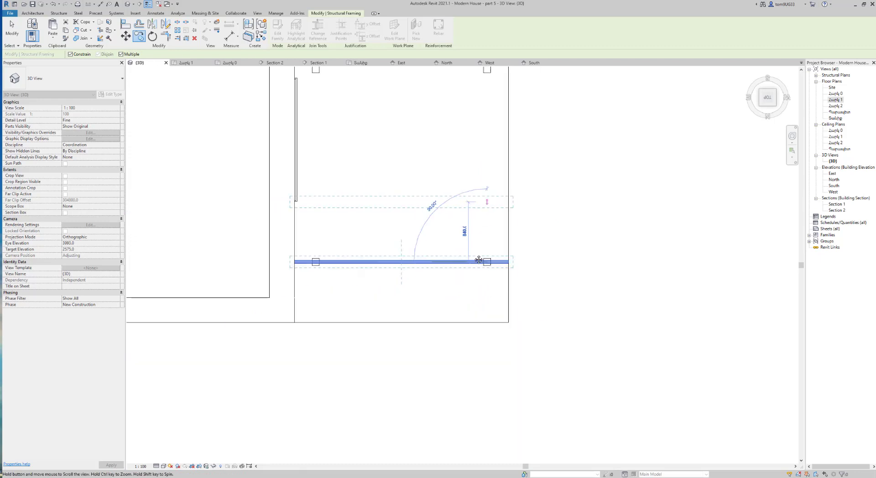
scroll(479, 255, up, 2)
scroll(487, 190, up, 2)
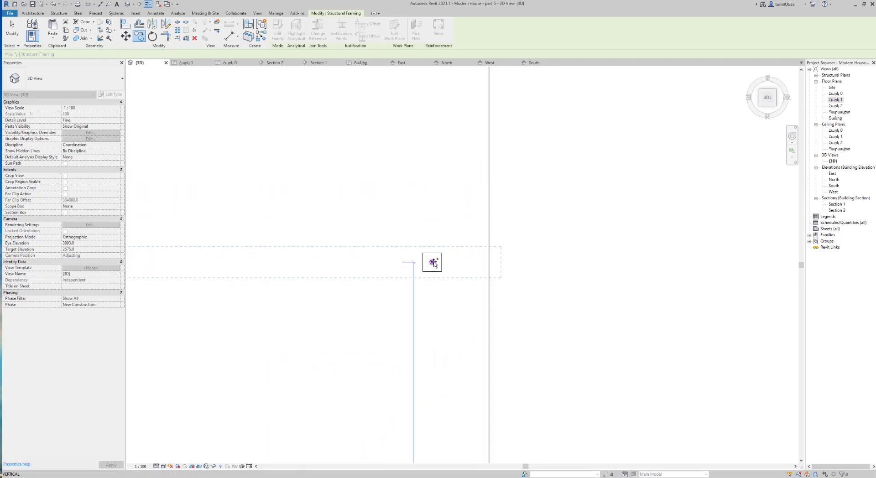
scroll(433, 260, down, 4)
scroll(445, 288, up, 3)
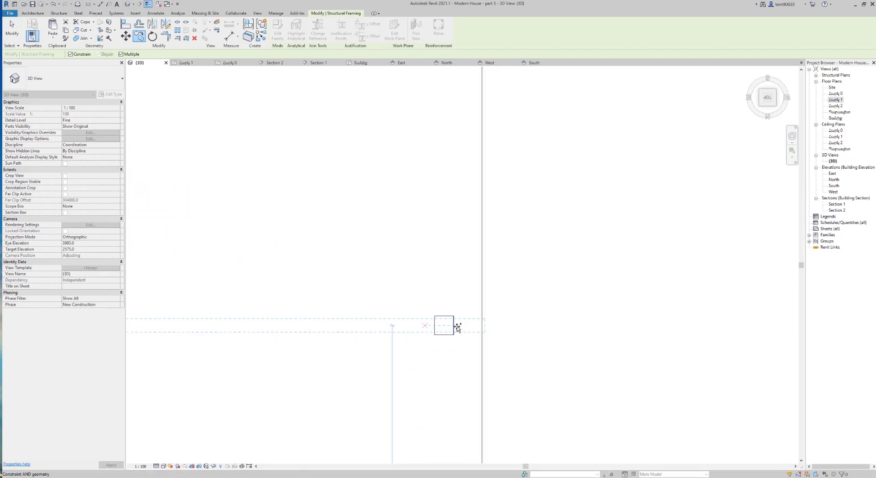
click(442, 325)
scroll(527, 301, down, 3)
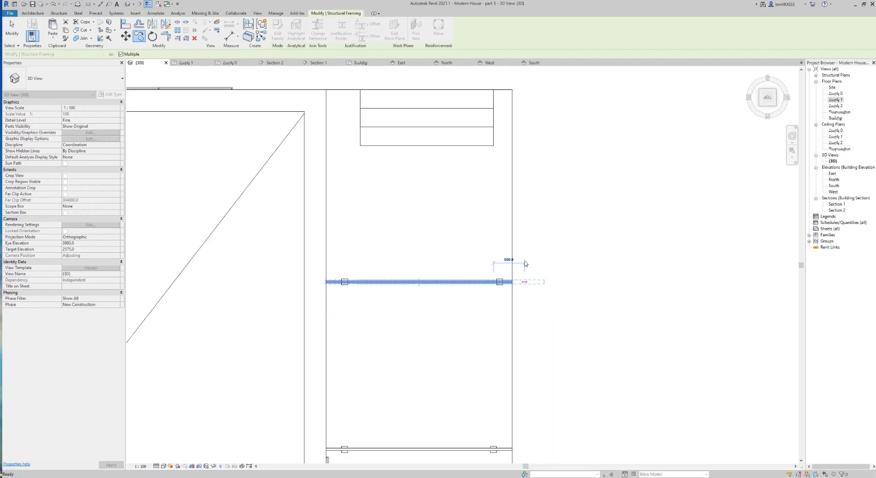
key(Escape)
mouse_move(540, 279)
shift+middle_down()
mouse_move(611, 281)
mouse_move(561, 247)
mouse_move(696, 199)
mouse_move(680, 246)
mouse_move(646, 258)
shift+middle_up()
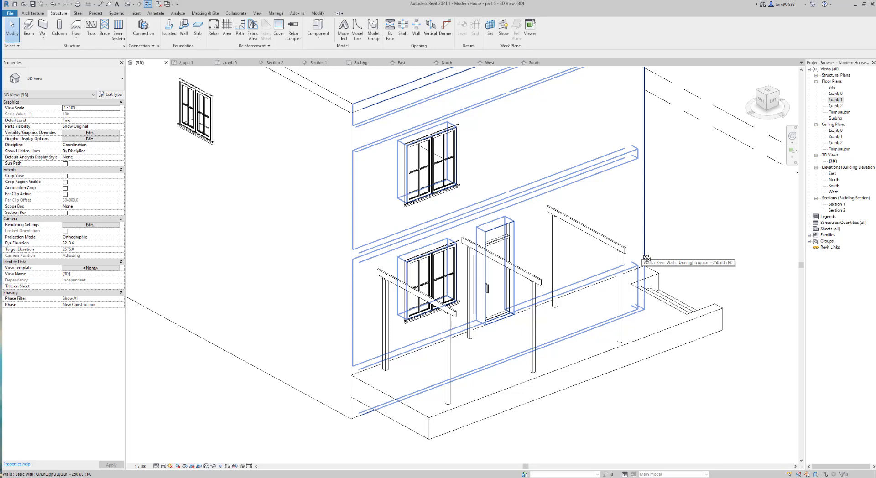
Go from the West elevation to the South elevation showing the +2,750 rafter level.
double_click(833, 191)
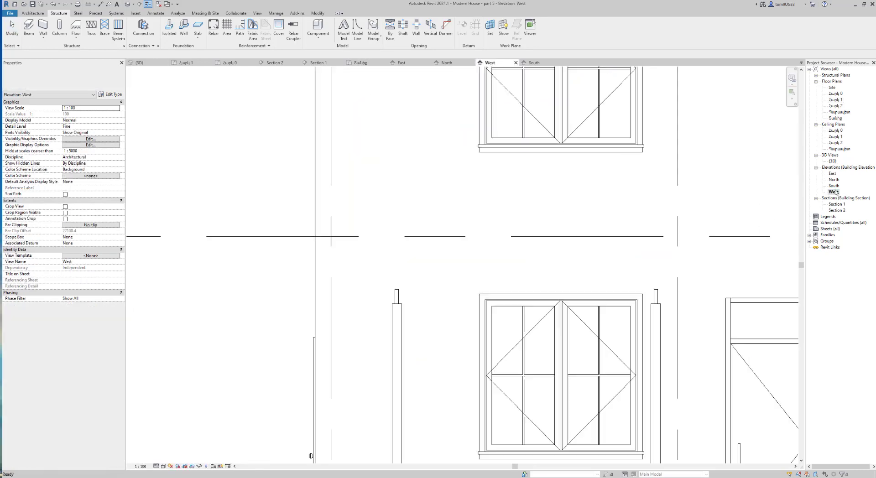
scroll(321, 338, down, 5)
scroll(660, 316, up, 4)
scroll(661, 316, down, 4)
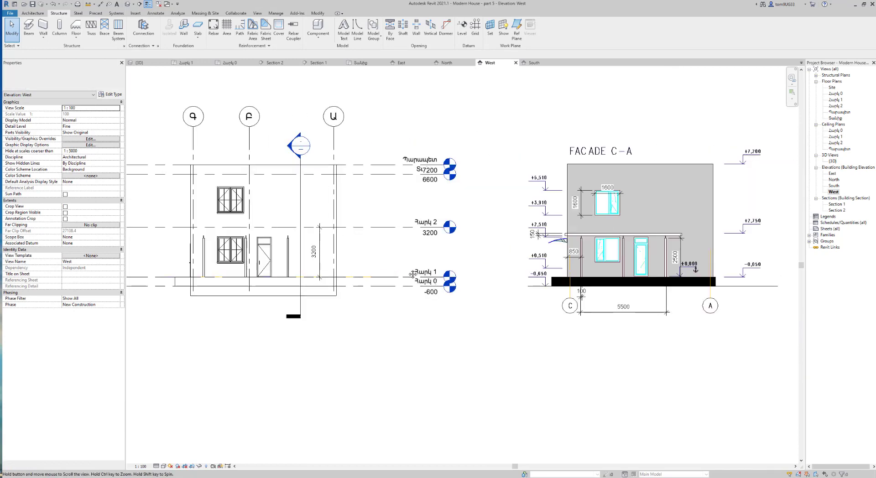
scroll(535, 264, up, 4)
scroll(647, 277, down, 2)
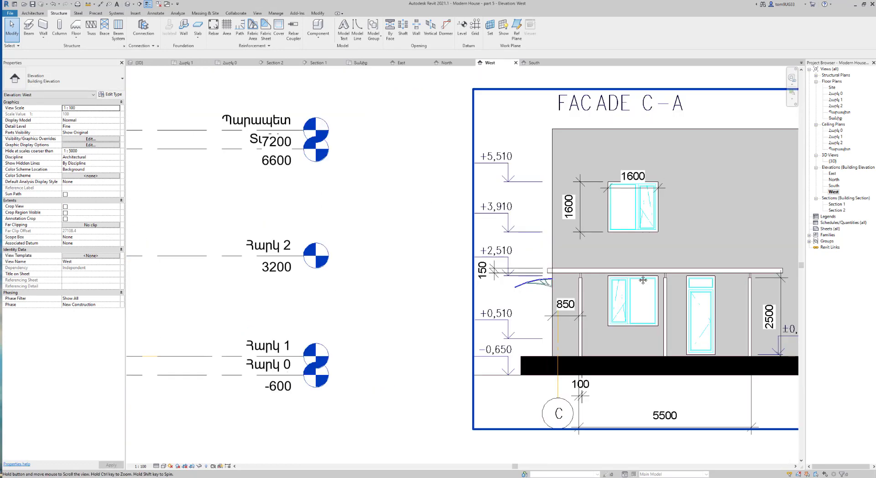
double_click(835, 185)
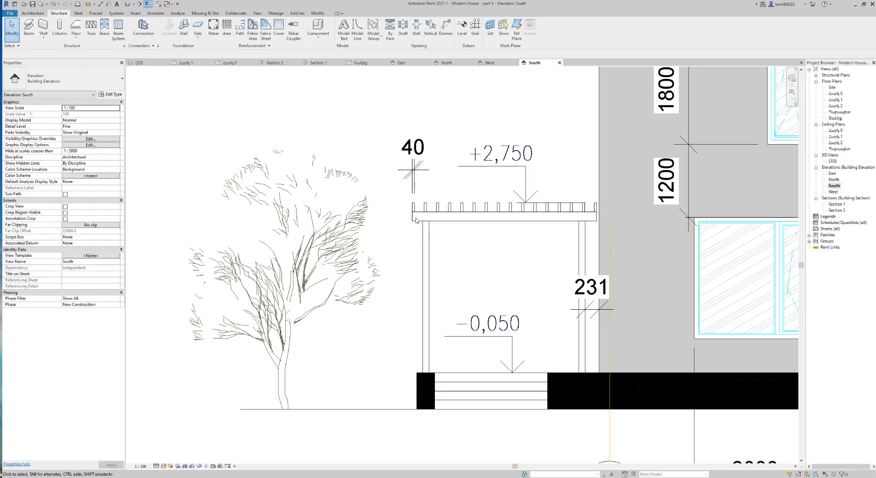
On the South elevation, add an aligned dimension showing the 200 mm gap between the first two rafters.
scroll(416, 221, up, 2)
scroll(416, 220, up, 2)
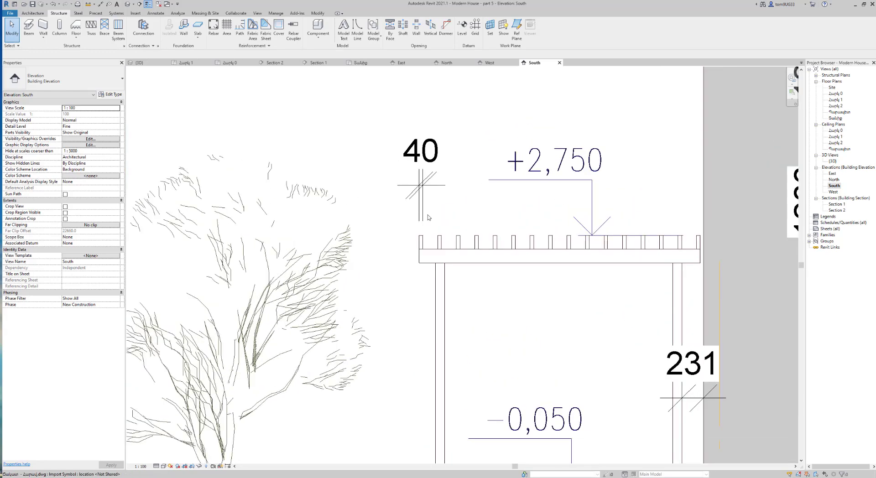
key(d)
key(i)
scroll(416, 221, up, 2)
scroll(424, 233, up, 1)
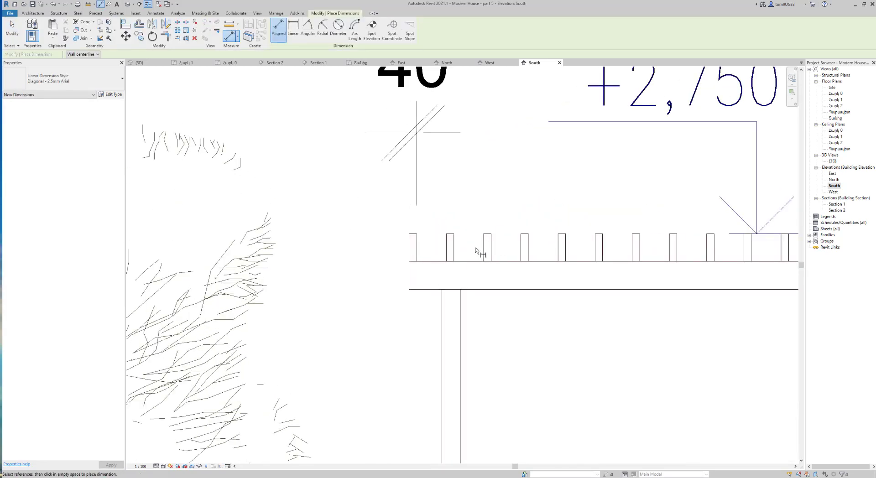
scroll(475, 251, down, 3)
scroll(391, 284, up, 1)
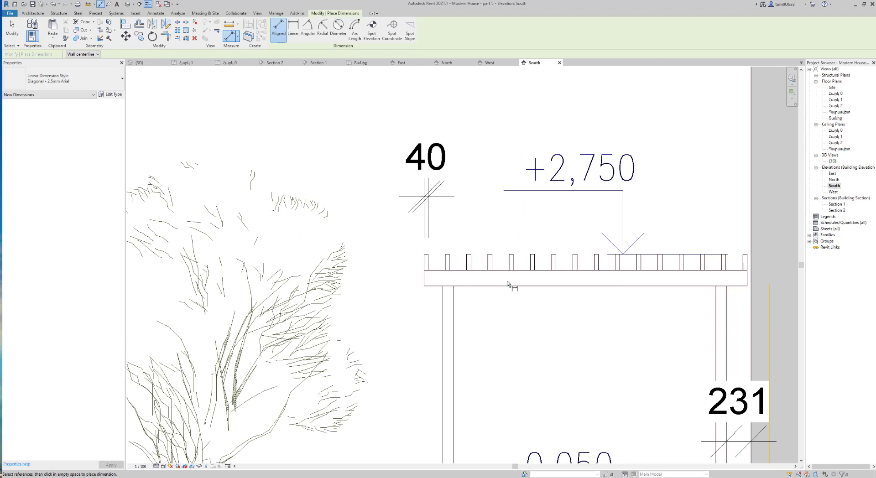
scroll(445, 254, up, 2)
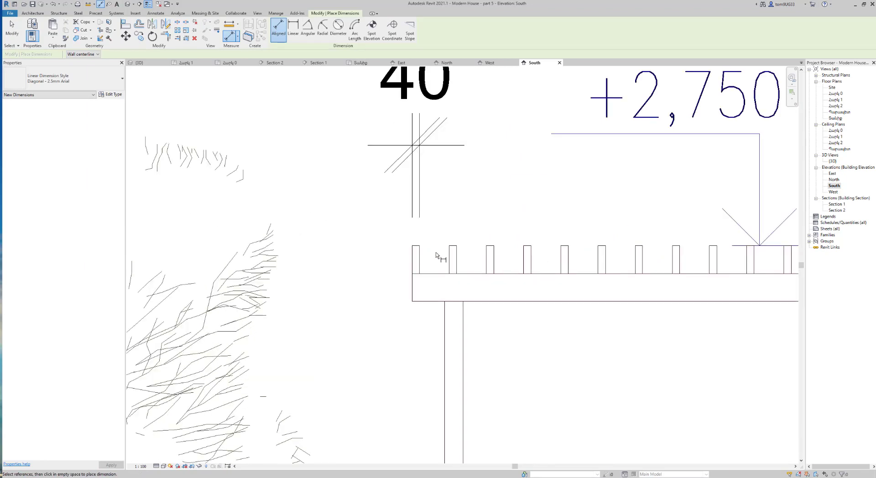
scroll(411, 250, up, 1)
scroll(451, 253, up, 1)
click(451, 253)
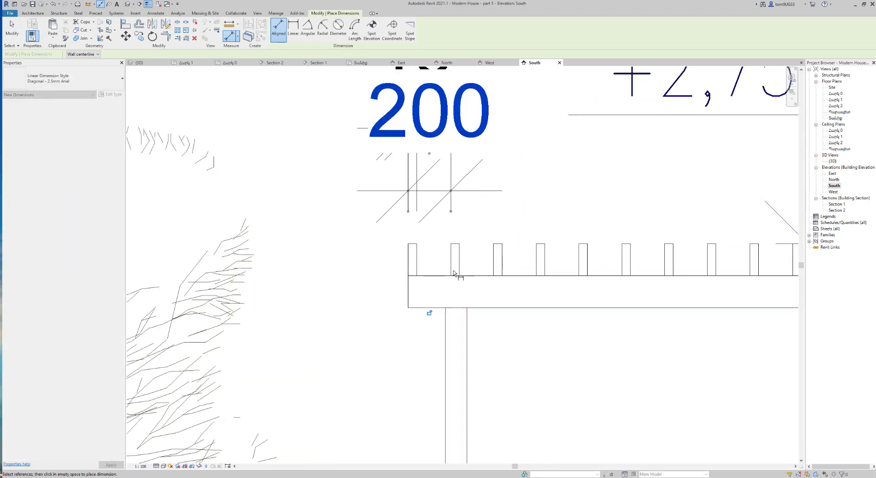
click(451, 270)
click(500, 260)
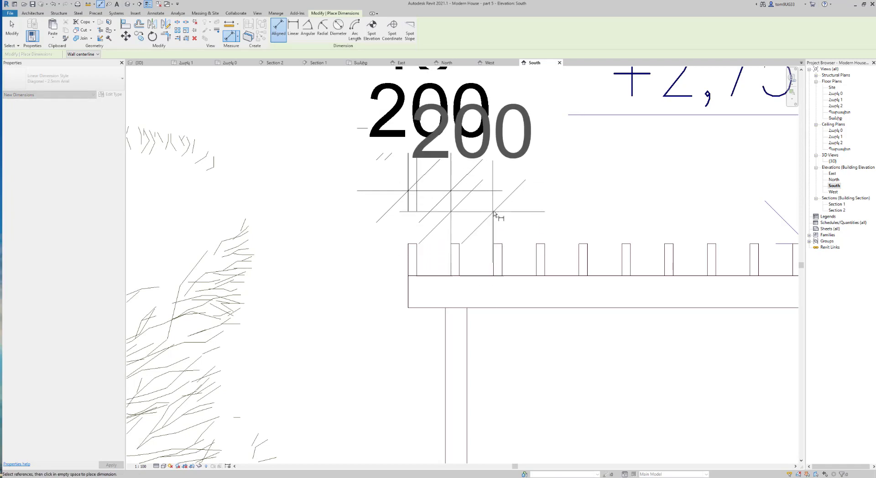
key(Escape)
key(Escape)
Return to the {3D} view of the house.
scroll(493, 237, down, 2)
scroll(452, 290, down, 1)
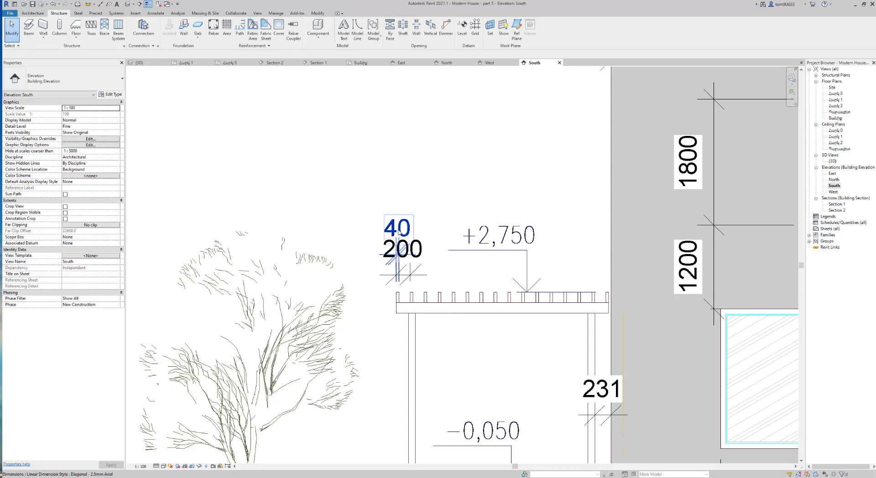
click(160, 64)
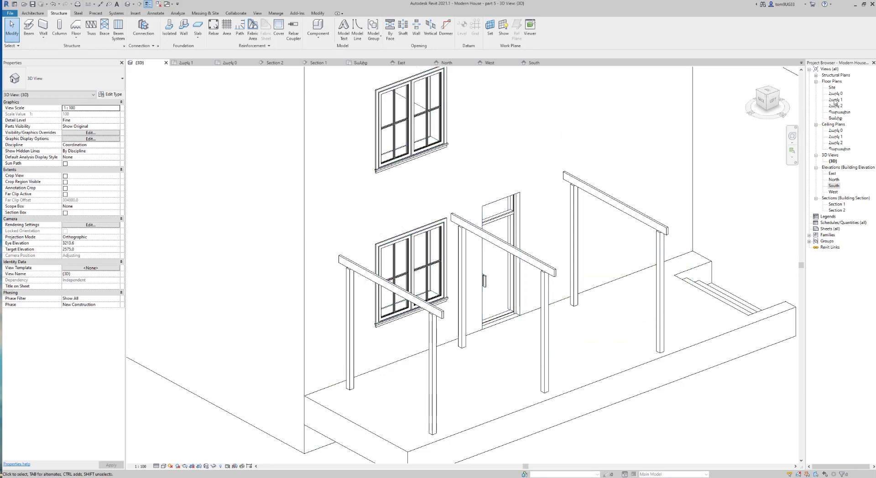
Open the Հարկ 1 ground-level floor plan.
double_click(835, 99)
scroll(371, 287, down, 3)
scroll(371, 288, down, 3)
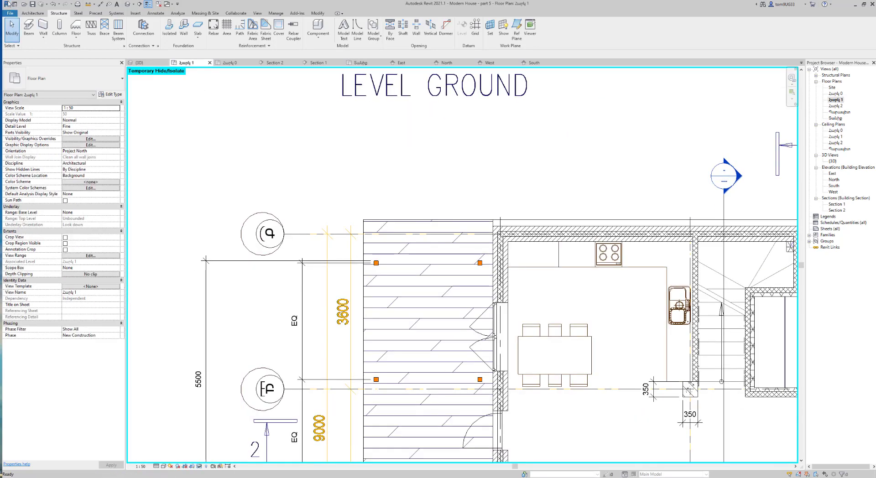
Draw a 40 x 150 mm beam from the upper porch column to the lower one.
click(32, 35)
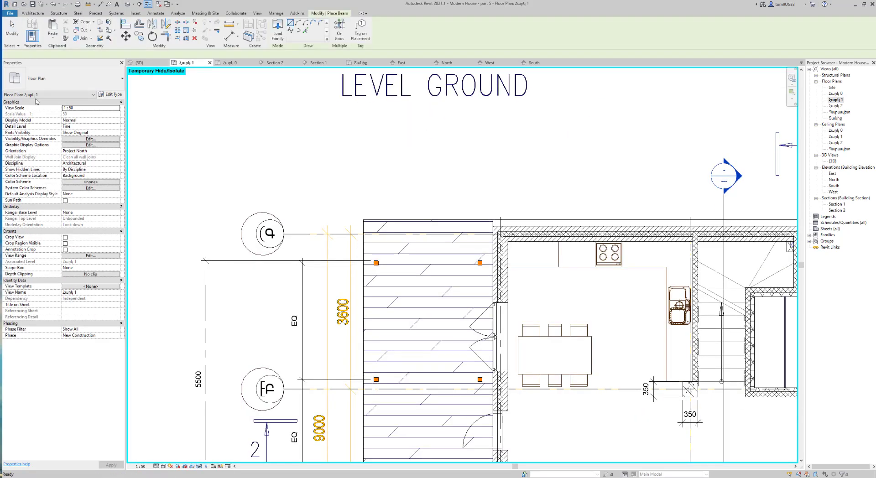
click(63, 78)
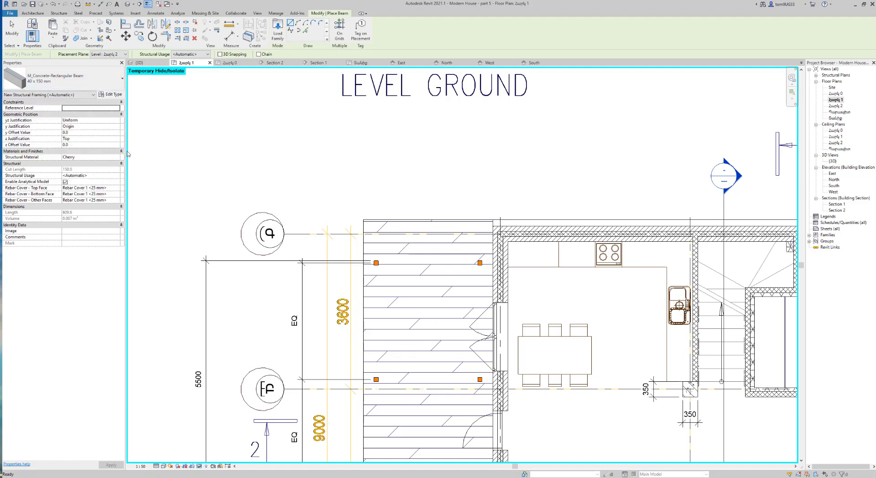
scroll(437, 255, up, 2)
scroll(438, 255, up, 2)
scroll(438, 255, up, 2)
scroll(438, 255, down, 2)
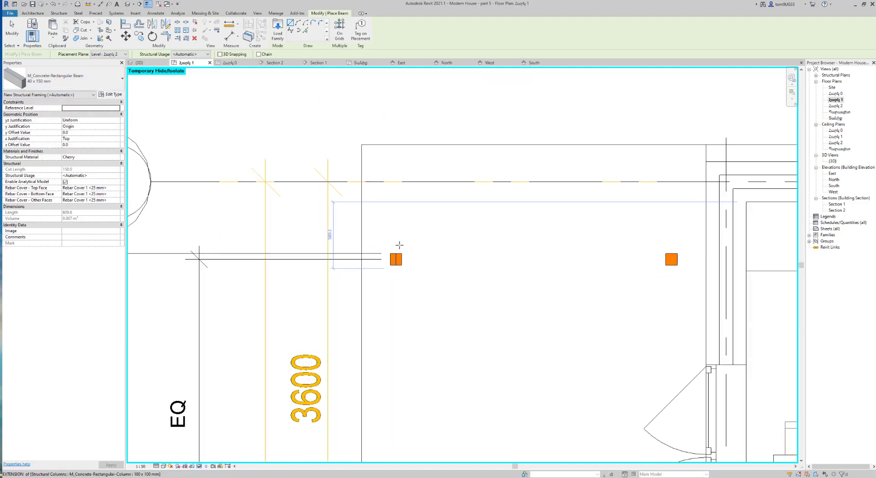
click(396, 218)
scroll(408, 373, down, 3)
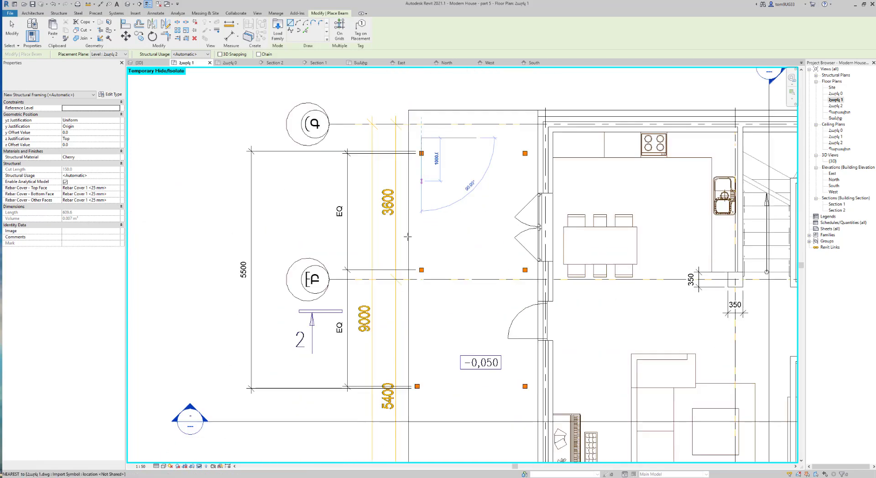
middle_drag(431, 338, 430, 280)
scroll(431, 279, up, 3)
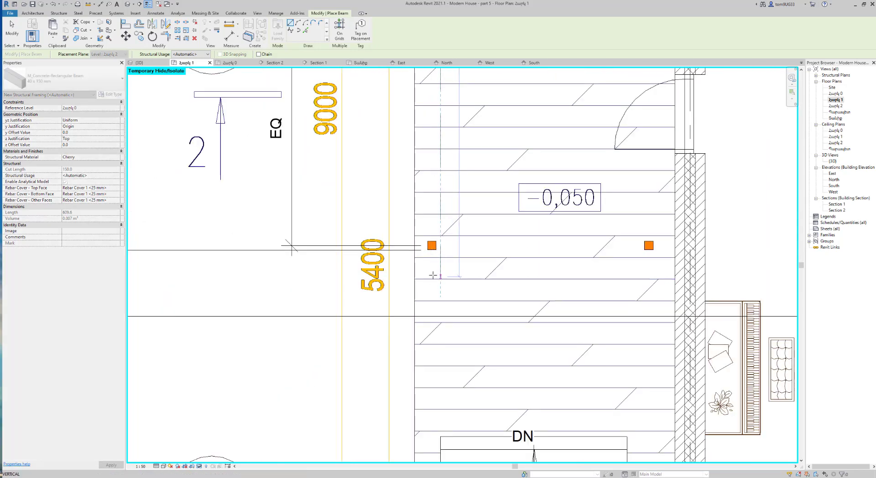
scroll(431, 279, up, 2)
scroll(431, 280, up, 2)
scroll(450, 315, down, 5)
middle_drag(450, 315, 430, 327)
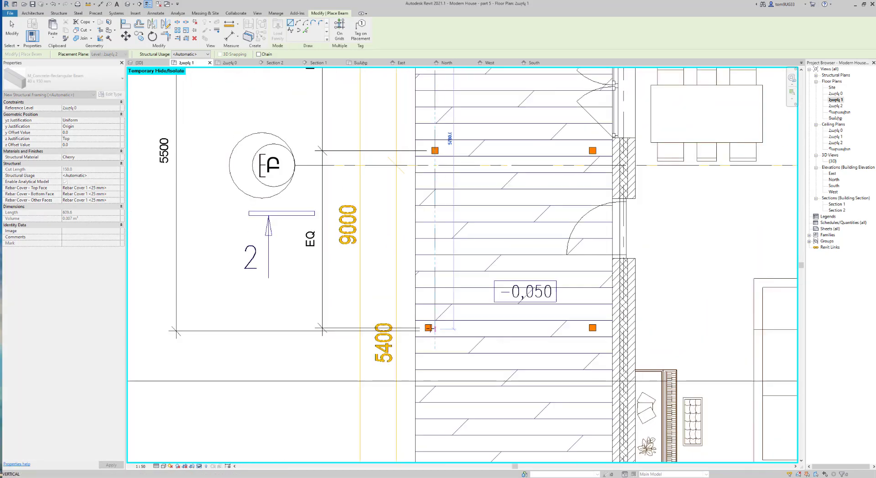
click(431, 345)
scroll(431, 346, down, 3)
scroll(440, 364, up, 3)
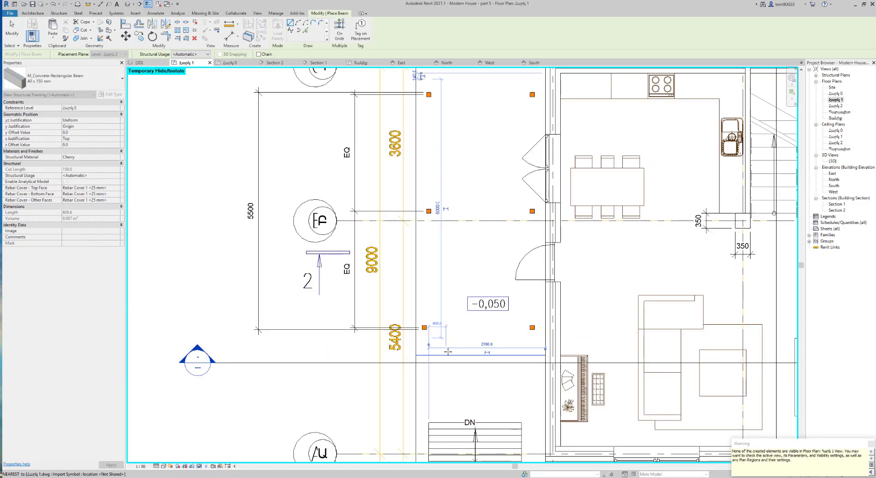
key(Escape)
key(Escape)
Align the new beam to the porch column centre line using AL.
scroll(429, 336, up, 2)
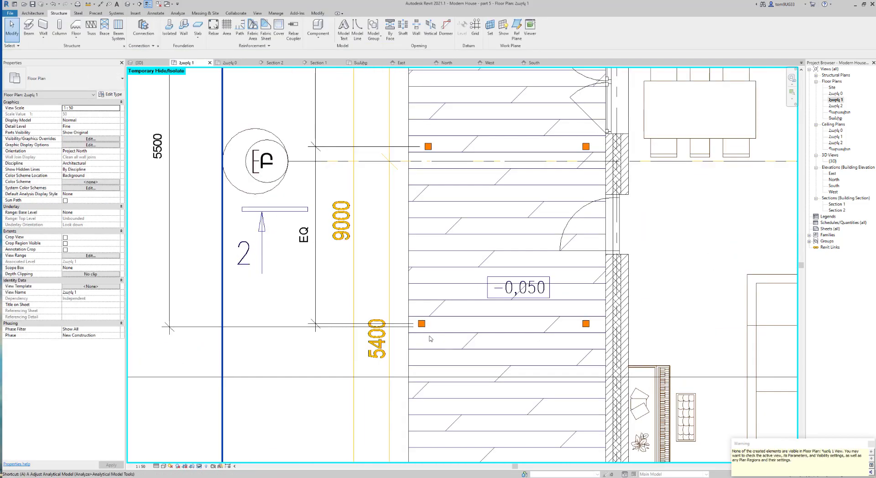
key(a)
key(l)
scroll(412, 194, up, 2)
scroll(452, 215, up, 1)
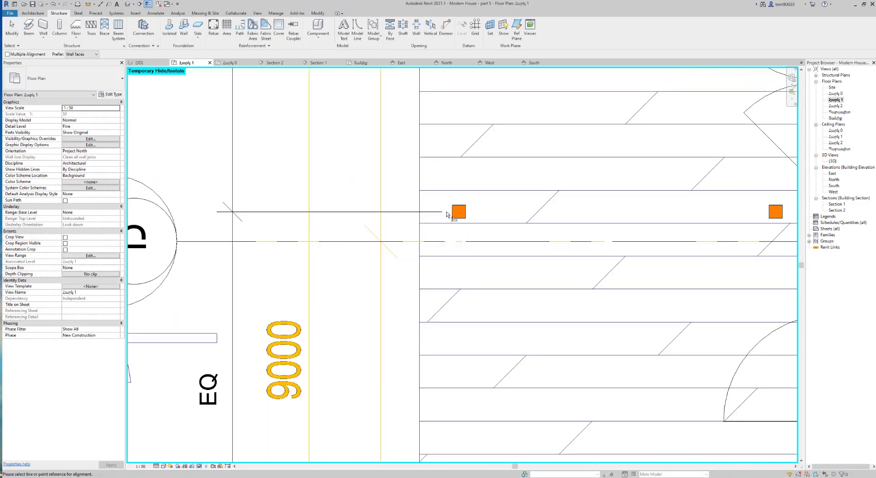
scroll(494, 347, down, 3)
scroll(474, 328, up, 2)
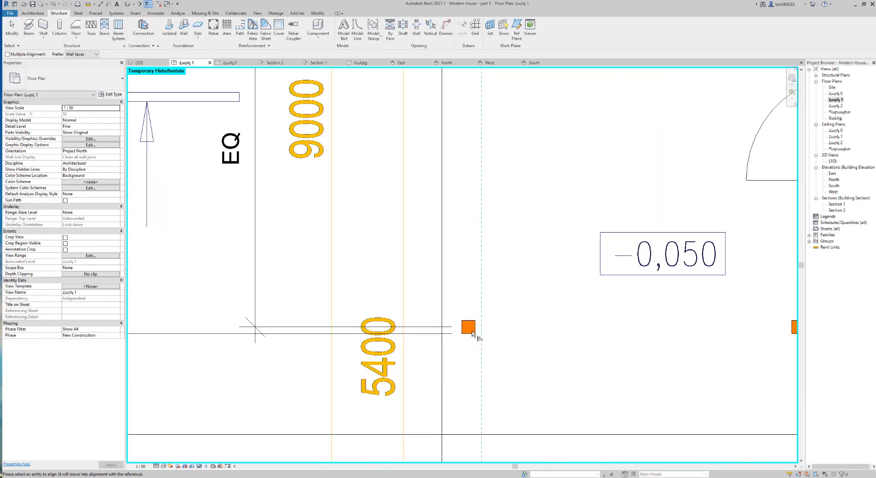
click(469, 330)
scroll(483, 328, down, 2)
scroll(532, 307, down, 1)
scroll(532, 307, down, 1)
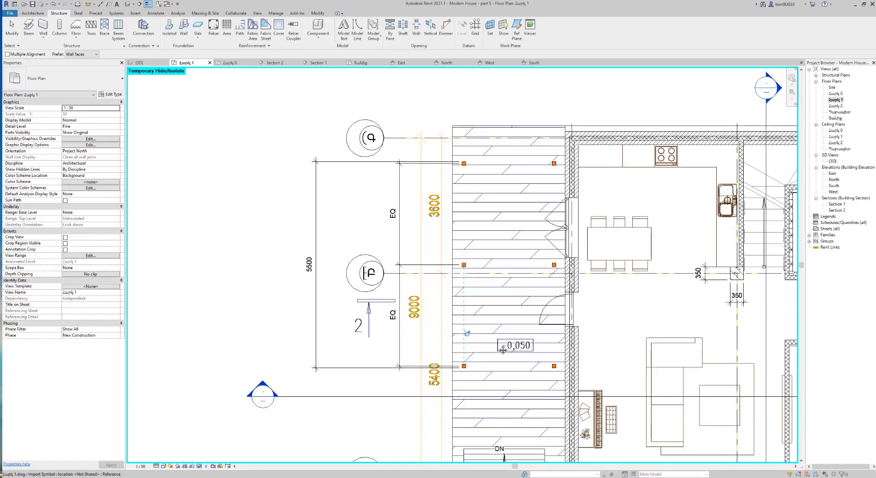
key(Escape)
key(ctrl+Tab)
From the back view, move the new beam down onto the end of the cross beam, to level 2800.
shift+middle_drag(612, 332, 502, 275)
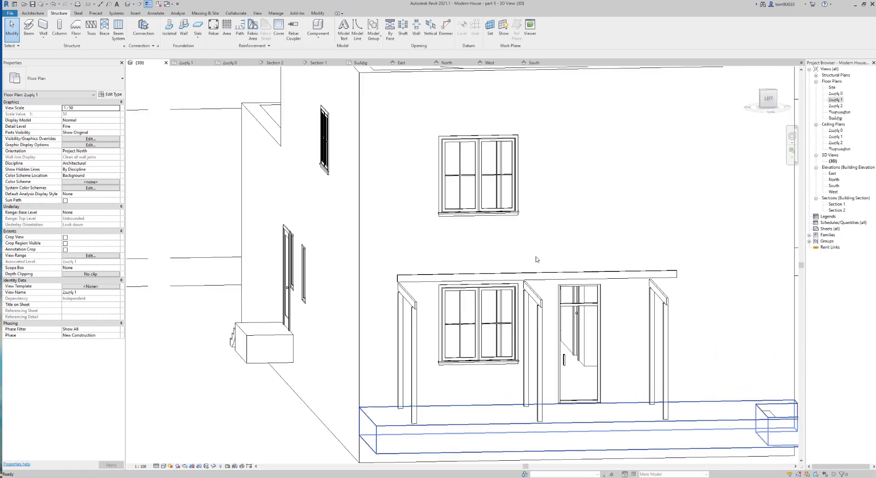
click(502, 275)
shift+middle_drag(501, 304, 559, 299)
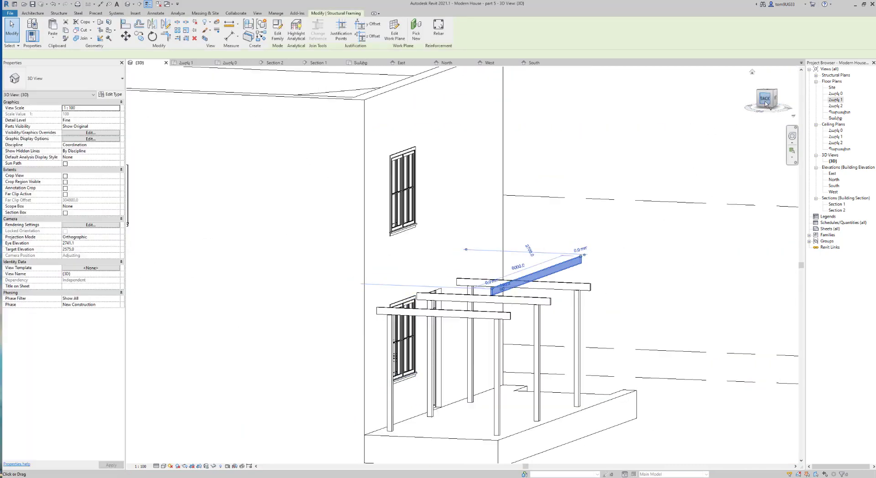
scroll(475, 274, up, 2)
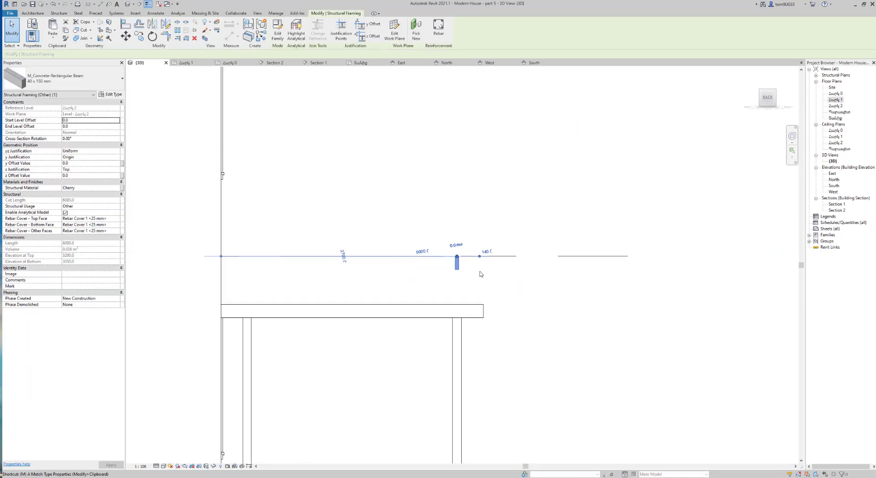
scroll(460, 288, up, 2)
scroll(431, 269, up, 3)
click(430, 268)
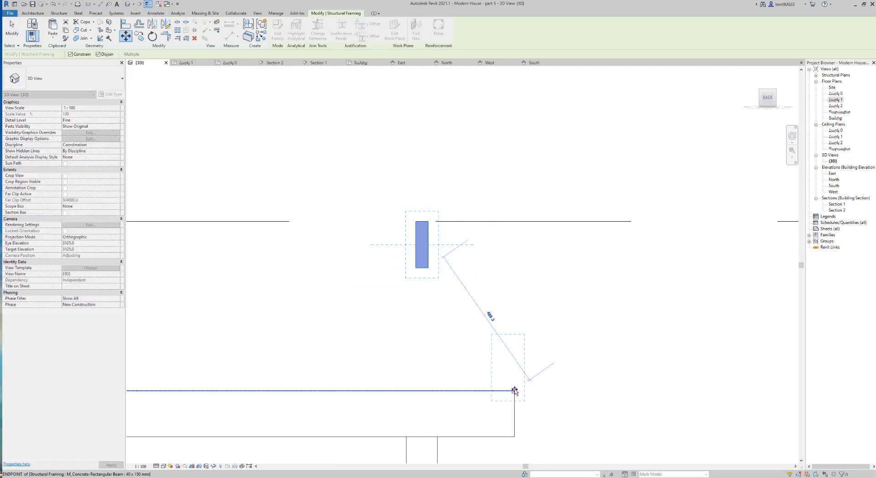
click(512, 390)
scroll(496, 372, down, 4)
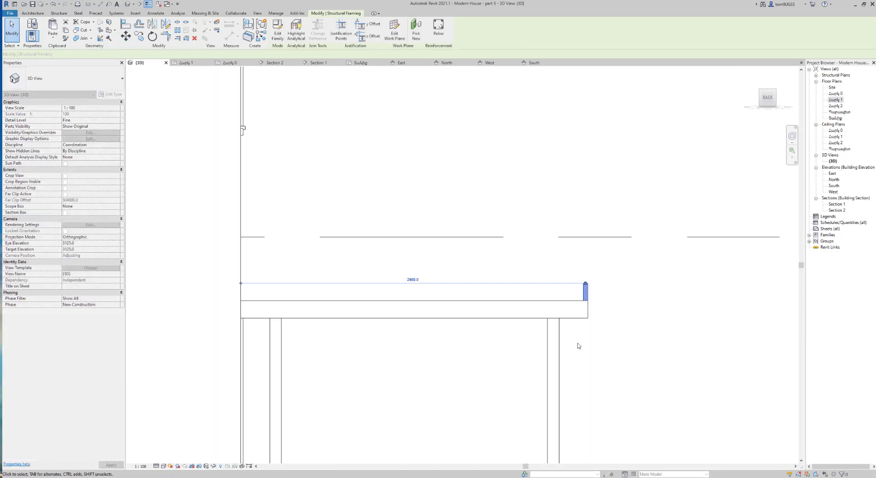
click(600, 312)
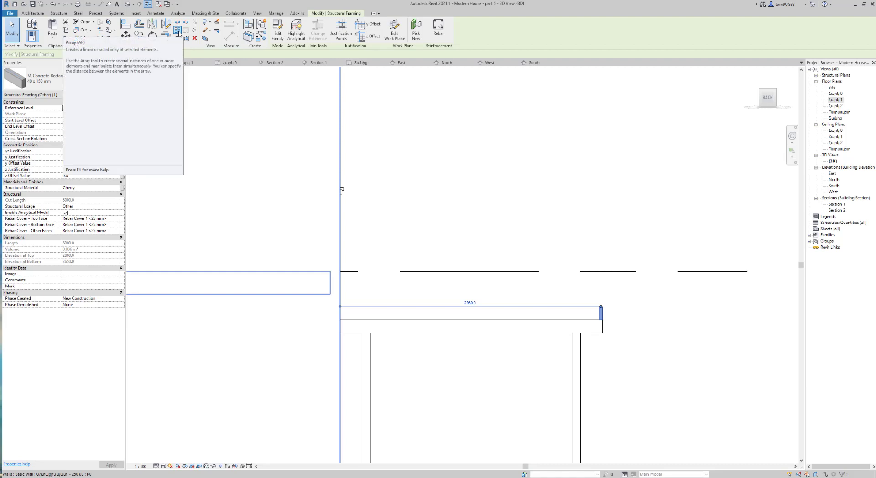
Array the rafter to the beam's left end with Move To: Last, raising the count from 10 to 15.
click(177, 30)
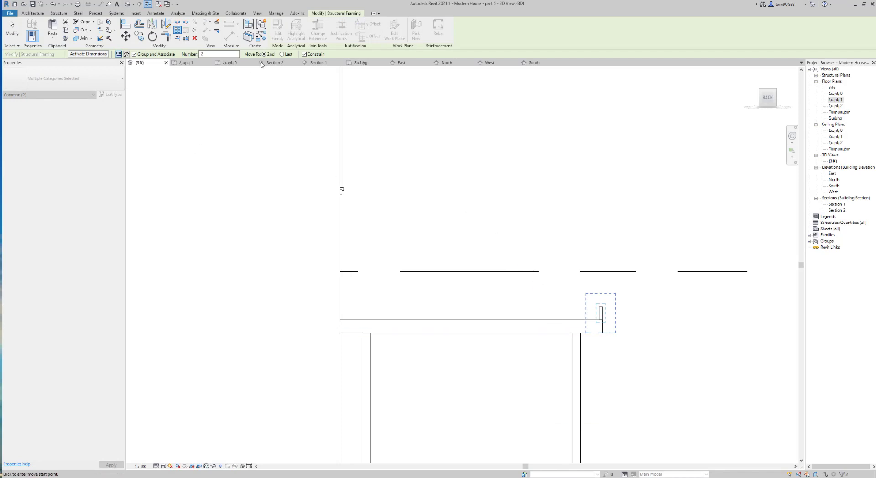
click(288, 53)
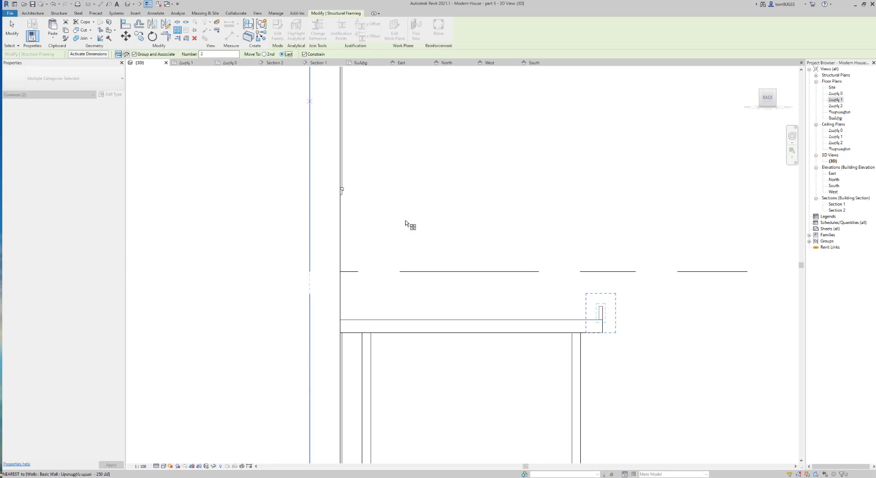
click(599, 322)
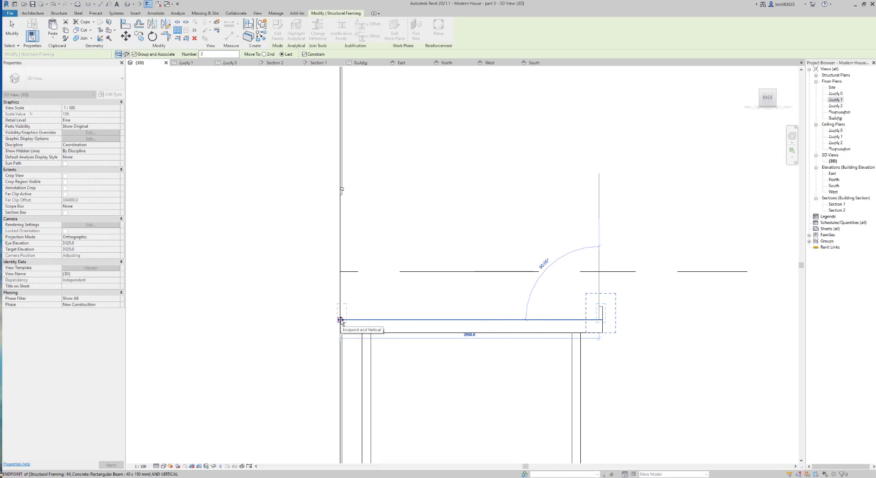
click(340, 320)
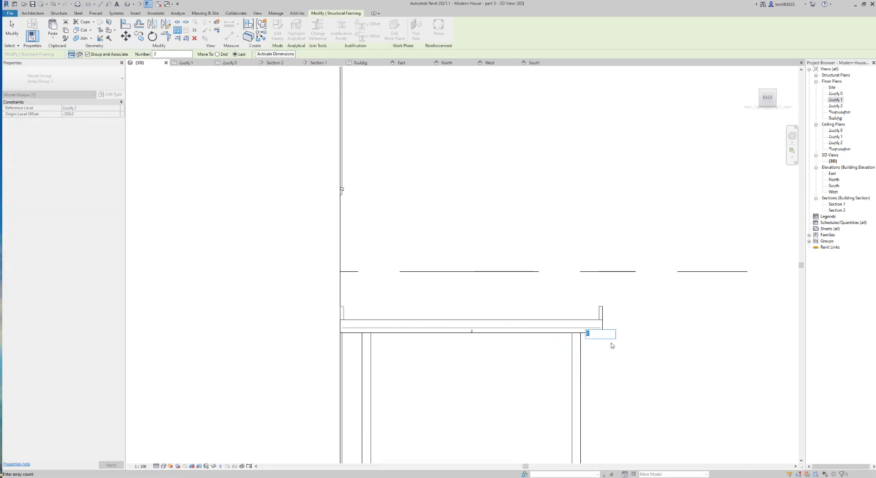
text(10)
key(Return)
click(472, 332)
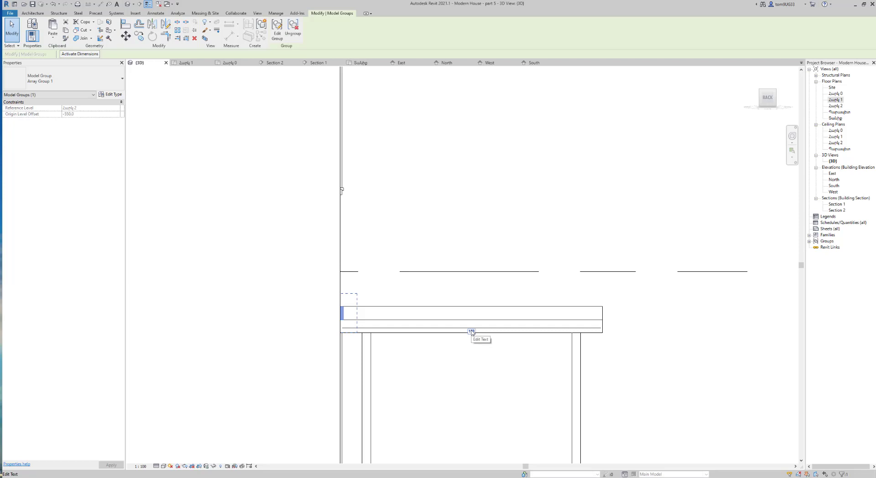
click(472, 332)
text(15)
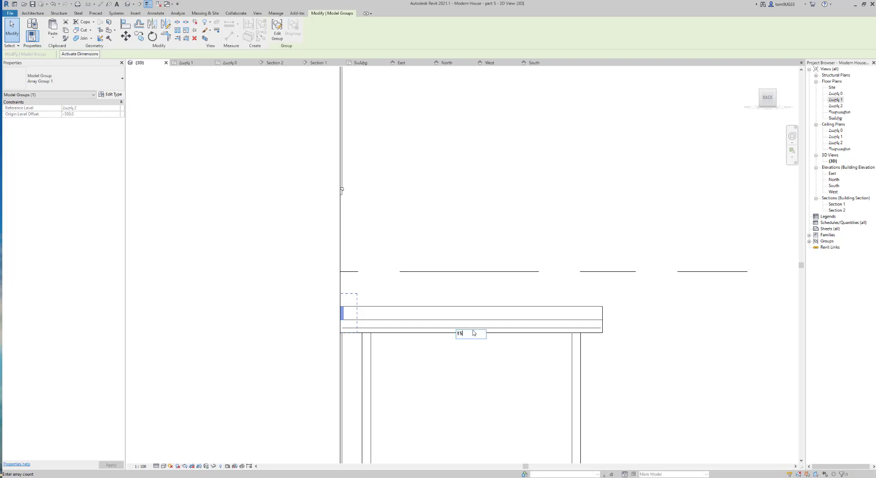
key(Return)
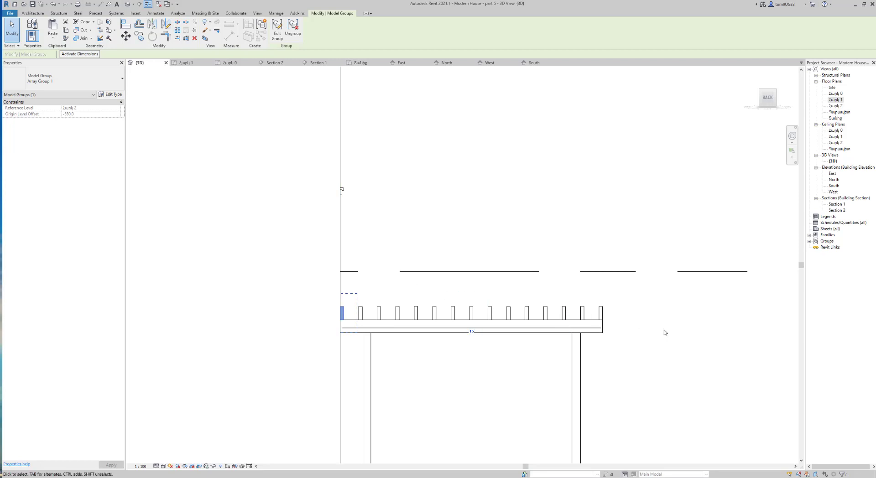
key(Escape)
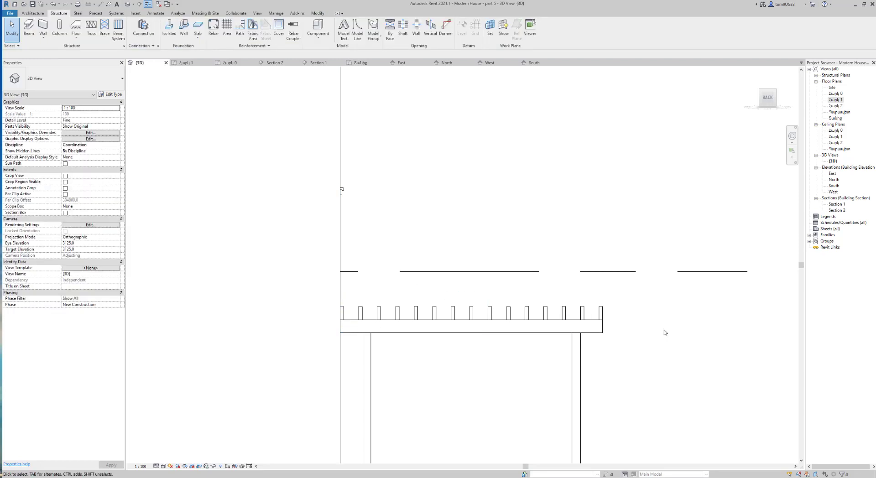
Delete the arrayed roof rafter group from the porch.
mouse_move(656, 334)
shift+middle_down()
mouse_move(440, 303)
mouse_move(732, 314)
mouse_move(430, 340)
mouse_move(447, 378)
shift+middle_up()
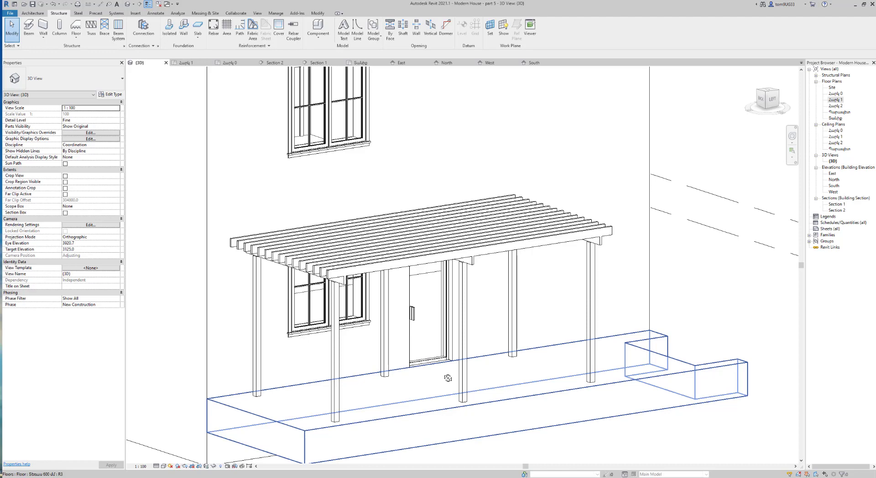
scroll(428, 273, up, 3)
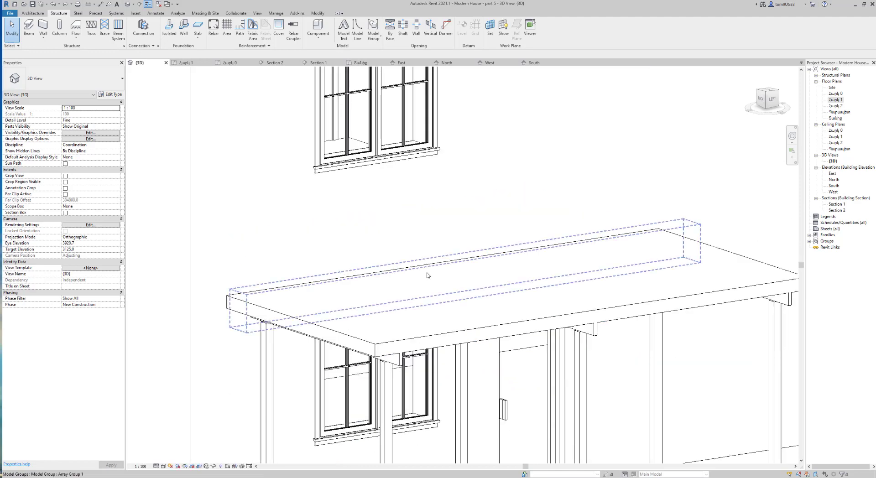
click(439, 279)
key(Delete)
Delete the long lengthwise porch beam.
scroll(471, 287, up, 3)
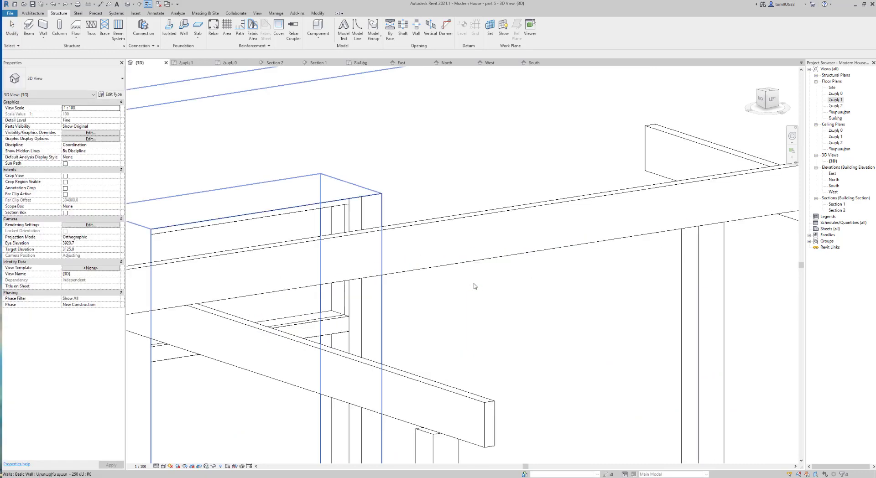
scroll(523, 318, down, 2)
scroll(522, 319, down, 5)
click(535, 297)
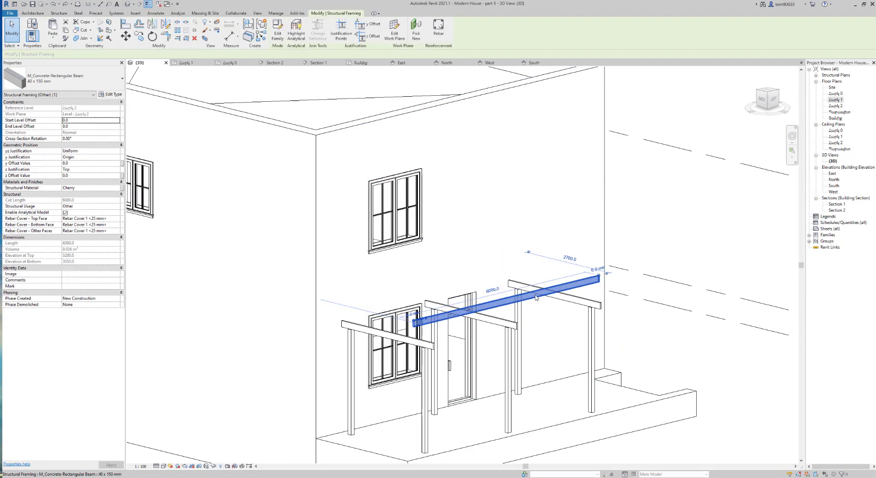
key(Delete)
scroll(536, 297, down, 3)
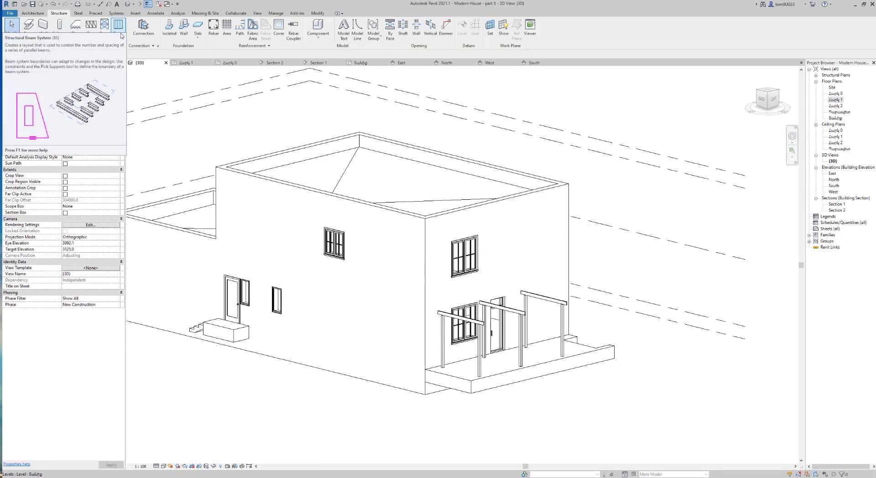
Open the ground-level floor plan.
double_click(838, 112)
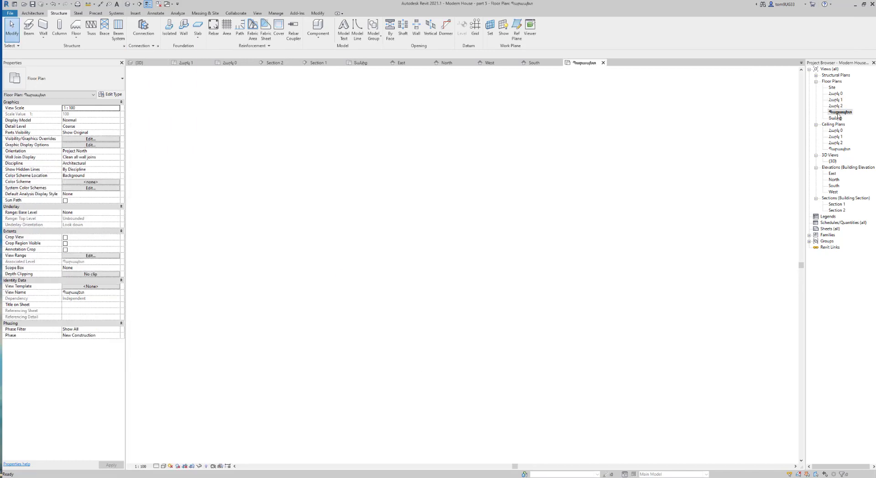
double_click(839, 118)
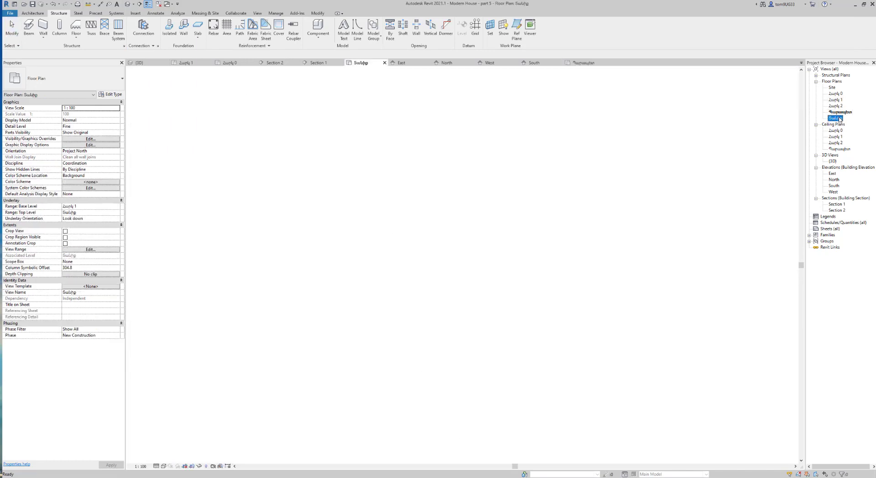
scroll(450, 258, down, 3)
scroll(463, 275, up, 1)
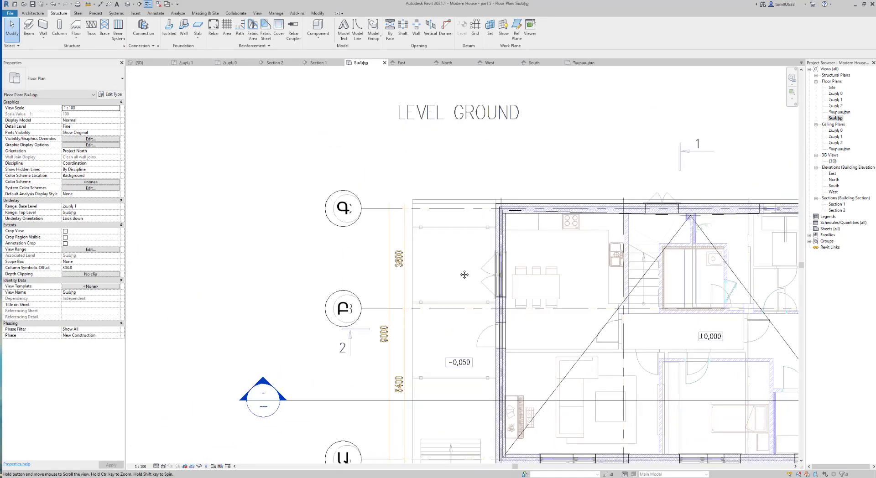
scroll(523, 244, up, 3)
scroll(565, 215, up, 1)
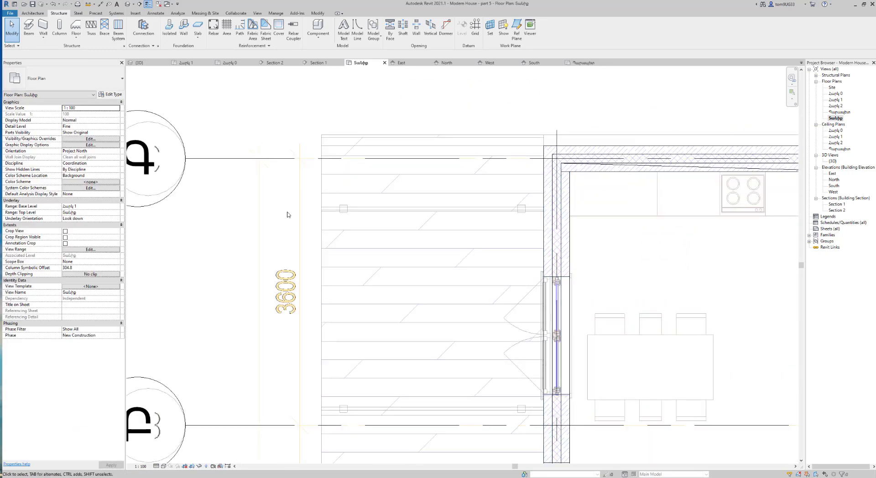
scroll(509, 292, down, 3)
scroll(469, 249, down, 1)
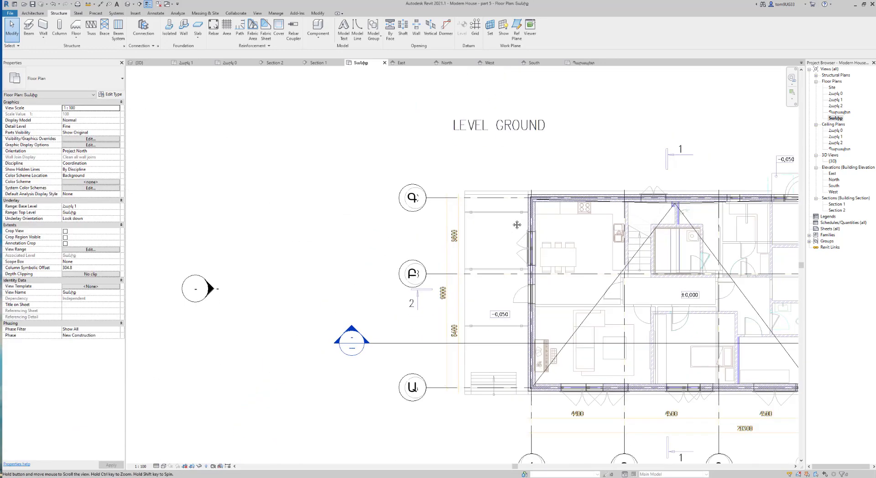
scroll(387, 201, up, 2)
Sketch a rectangular beam system boundary across the porch.
click(119, 30)
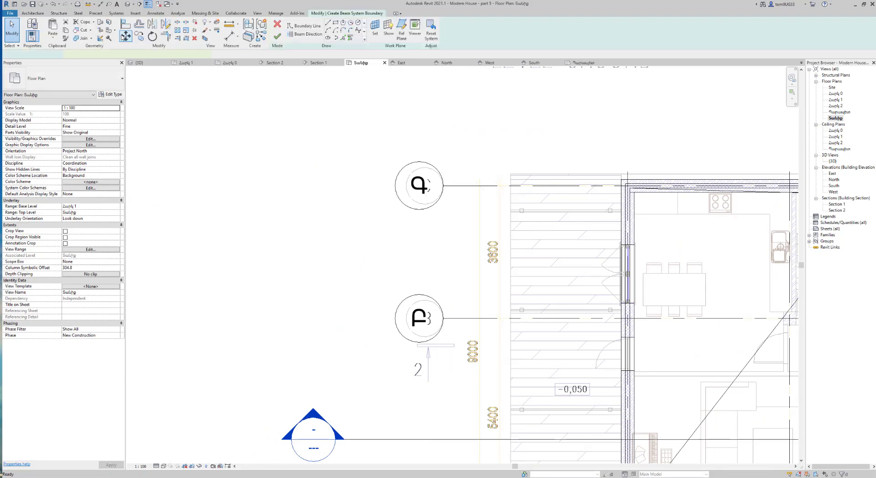
click(336, 22)
scroll(537, 220, up, 3)
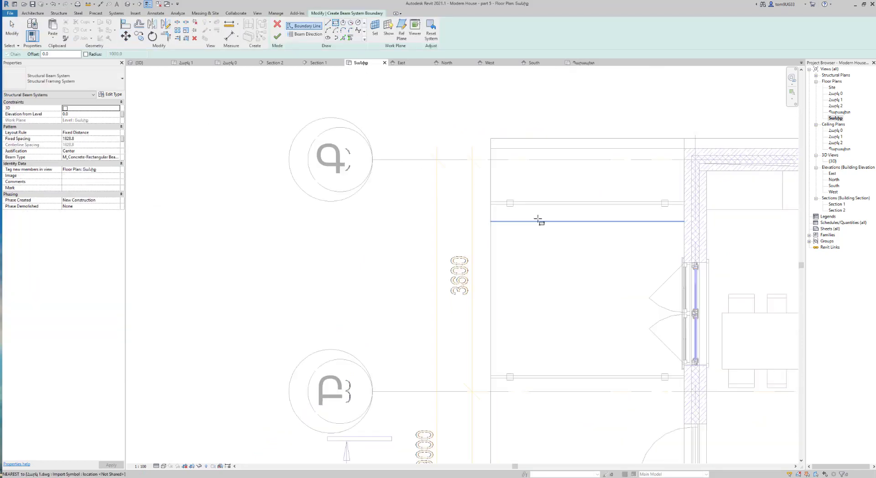
mouse_move(537, 220)
middle_down()
mouse_move(544, 225)
mouse_move(528, 222)
middle_up()
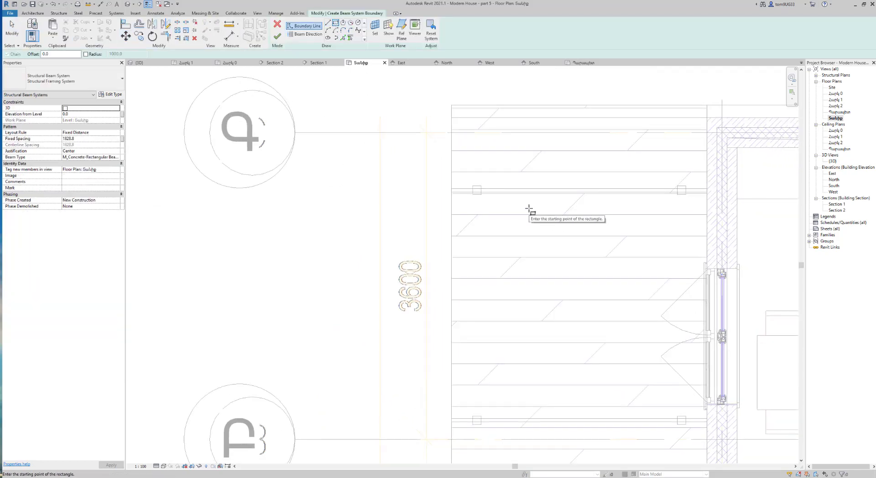
scroll(531, 219, down, 3)
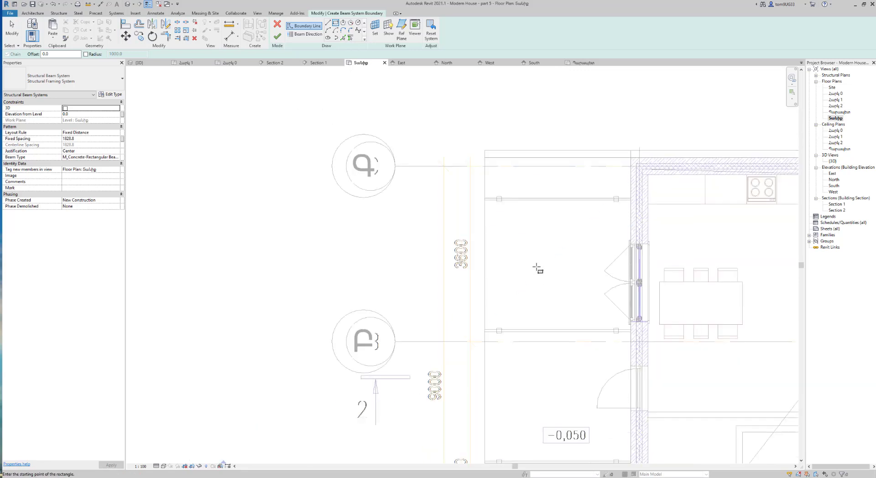
scroll(522, 220, up, 8)
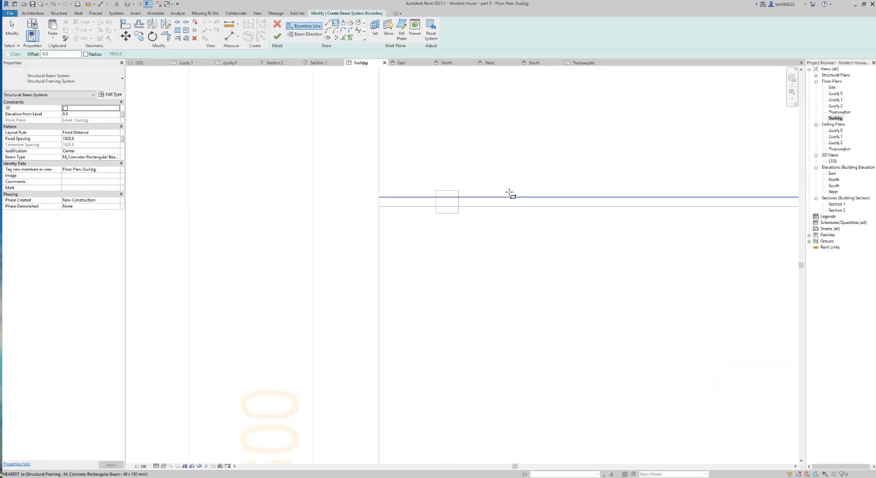
click(350, 181)
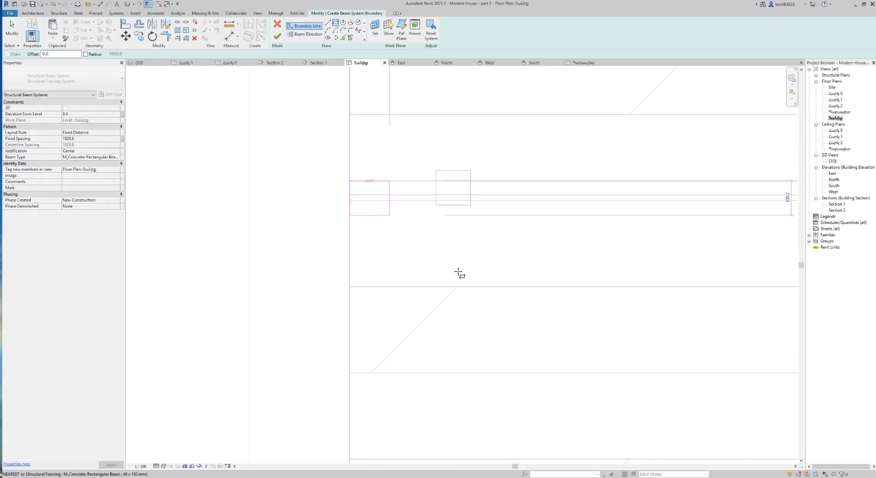
scroll(459, 272, down, 4)
scroll(527, 230, down, 2)
scroll(565, 325, up, 5)
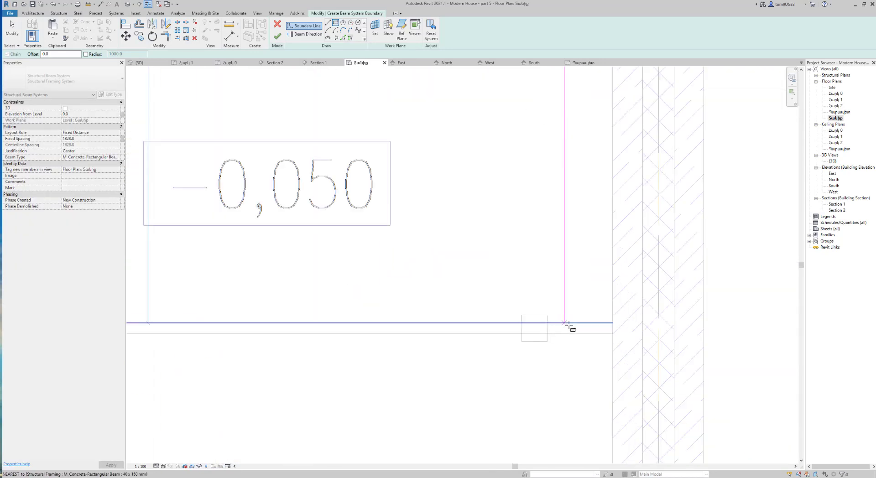
scroll(592, 329, up, 2)
click(655, 330)
scroll(608, 363, down, 4)
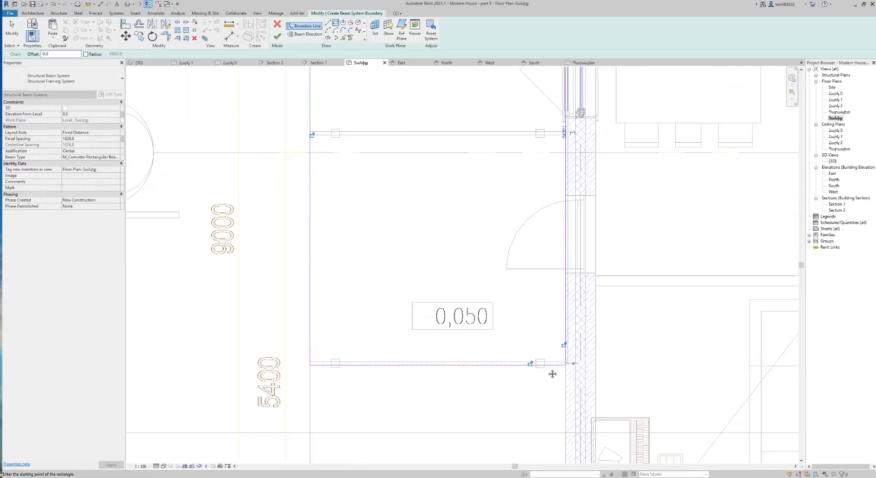
key(Escape)
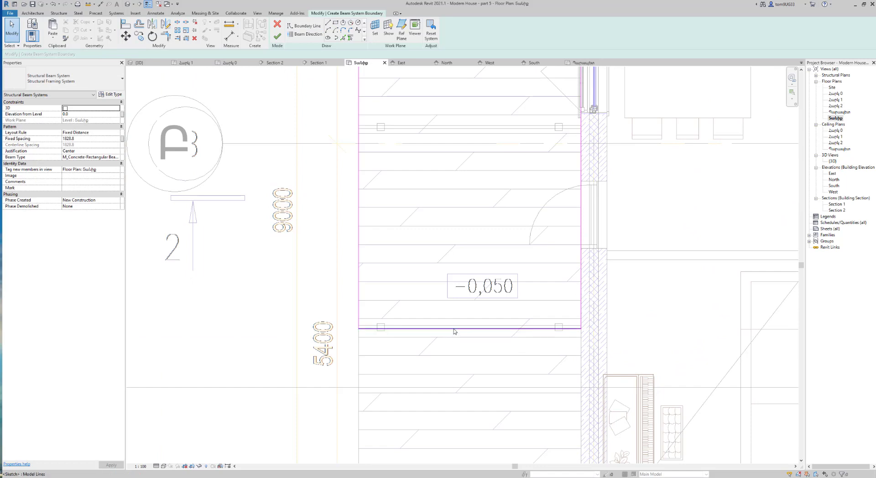
Shift the bottom and top boundary edges onto the beam lines.
click(458, 329)
drag(457, 329, 458, 353)
key(Escape)
scroll(469, 344, down, 3)
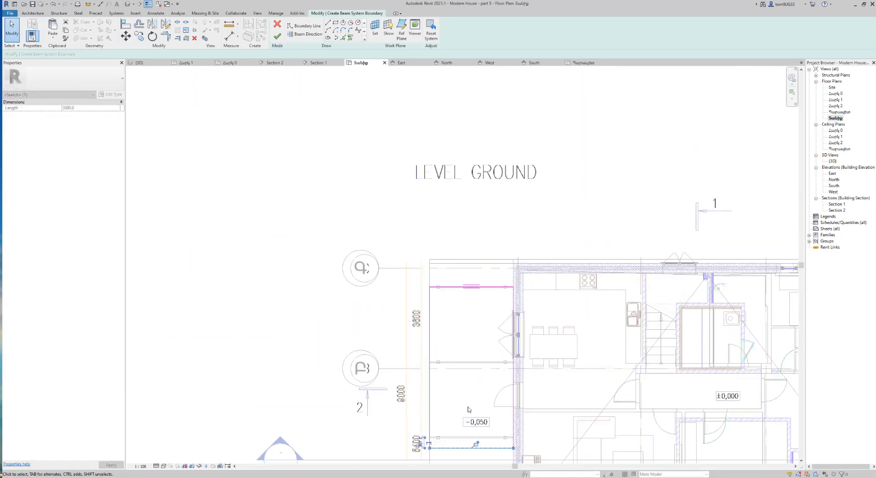
scroll(470, 358, up, 3)
drag(481, 283, 492, 253)
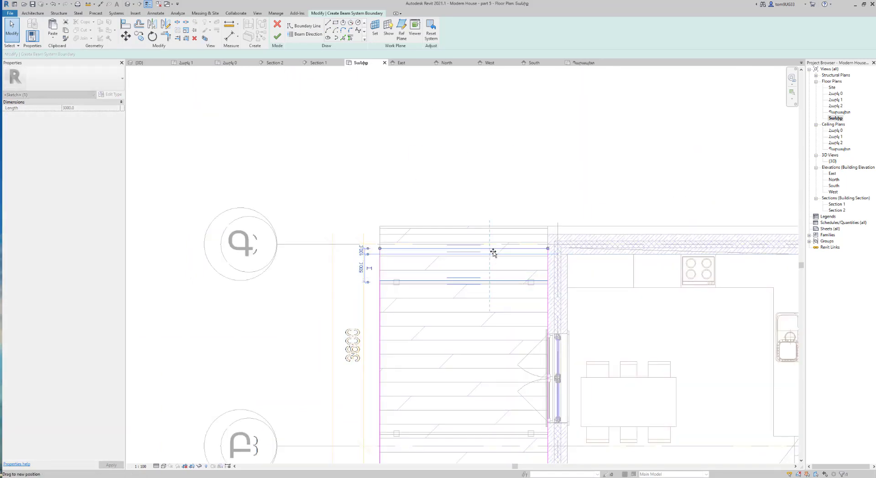
key(Escape)
scroll(507, 337, down, 4)
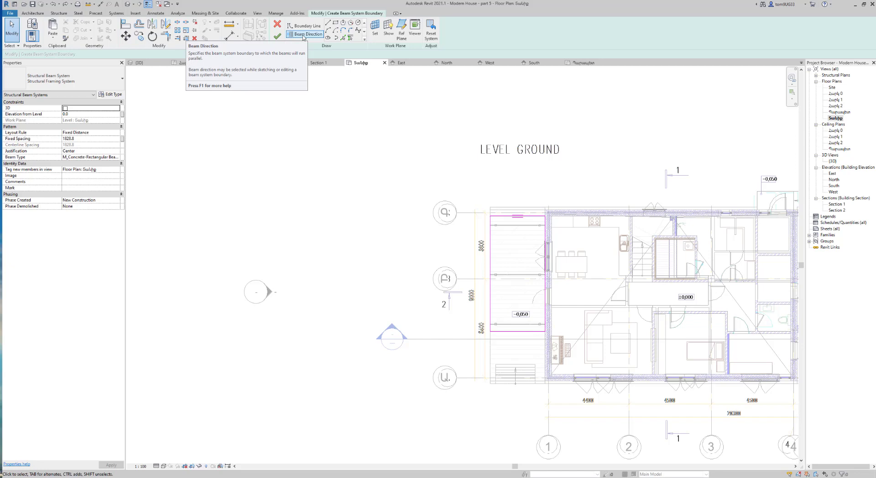
Set the beam direction parallel to the boundary's left edge.
click(303, 34)
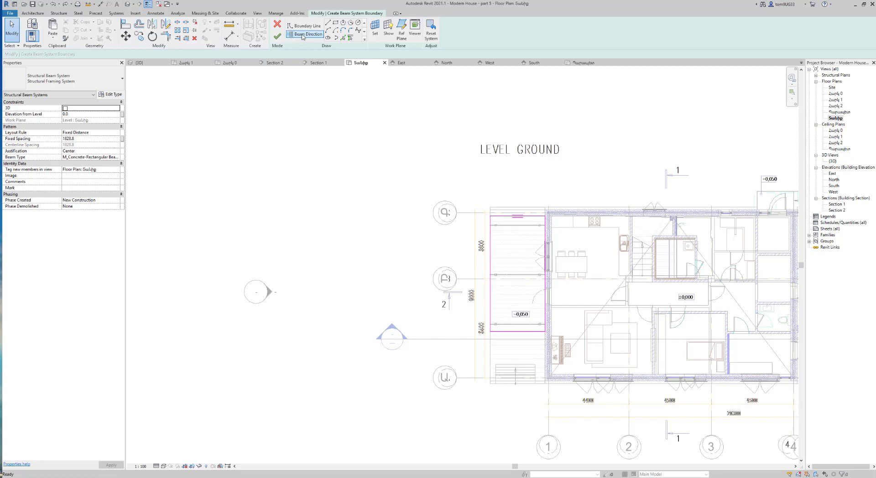
scroll(512, 218, up, 3)
middle_drag(513, 216, 488, 179)
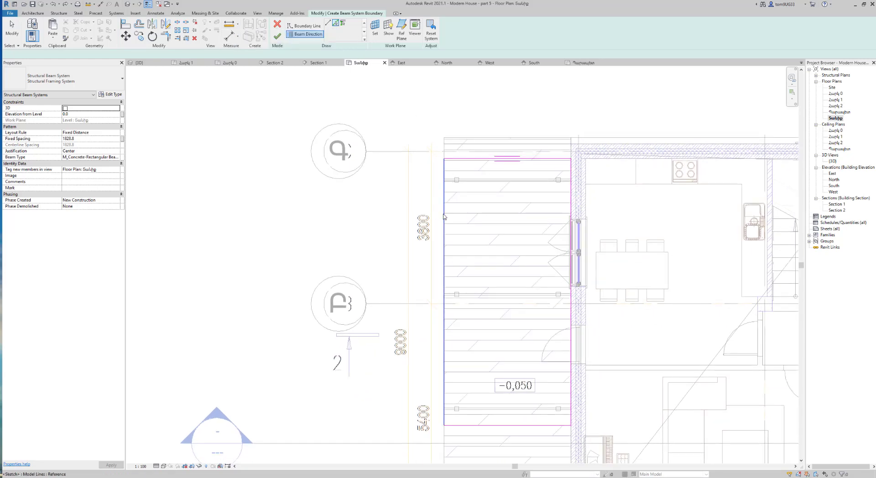
scroll(485, 252, down, 3)
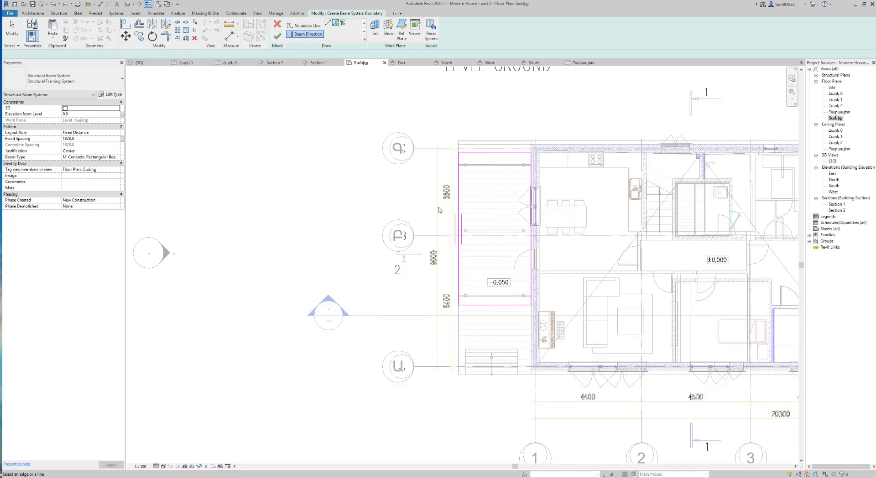
click(462, 242)
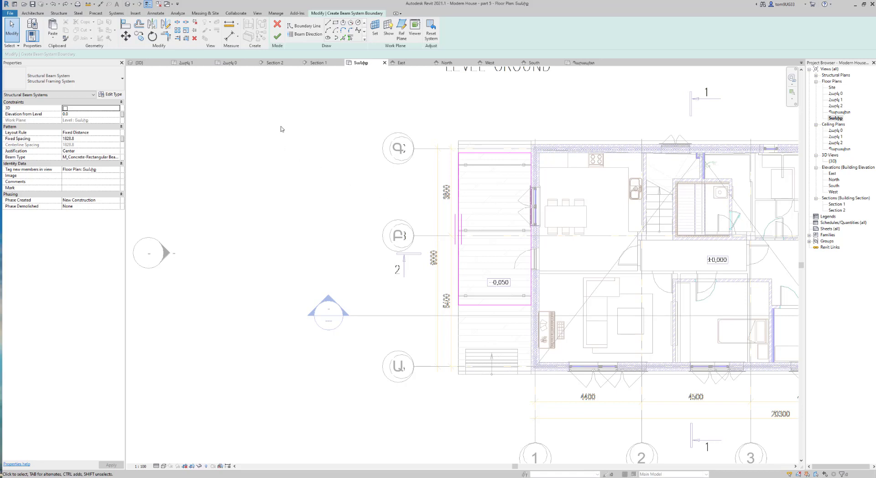
Complete the porch beam system, then reopen its boundary sketch showing 1828.8 fixed spacing.
click(277, 37)
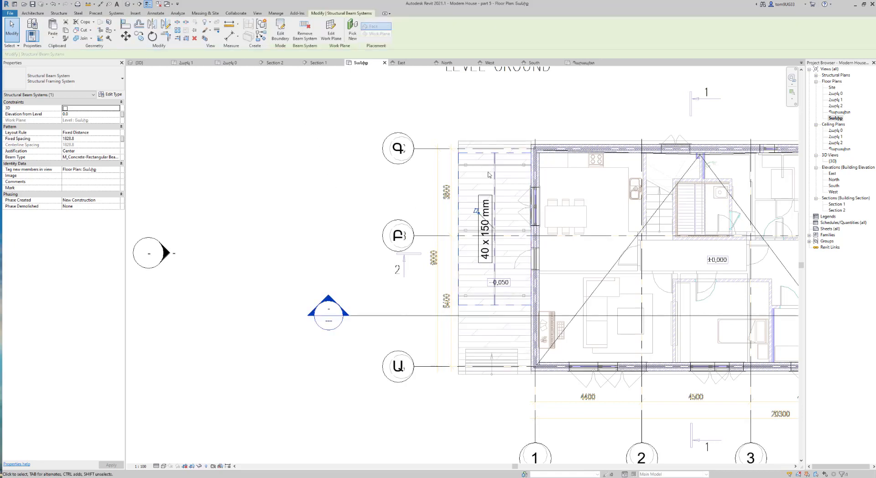
scroll(496, 151, up, 2)
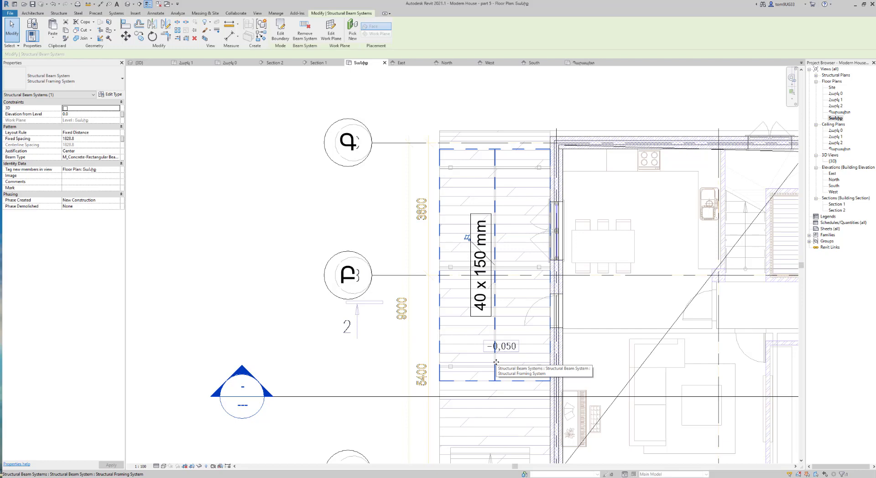
double_click(496, 362)
scroll(494, 159, down, 2)
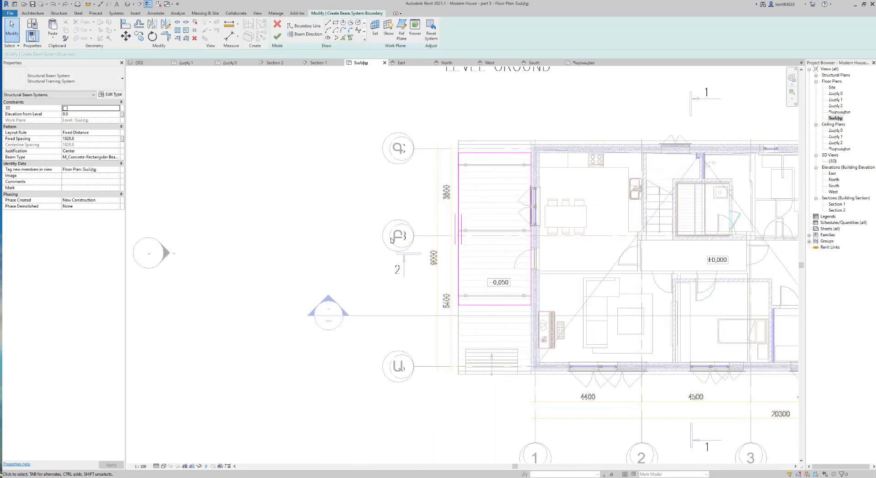
middle_drag(345, 229, 351, 263)
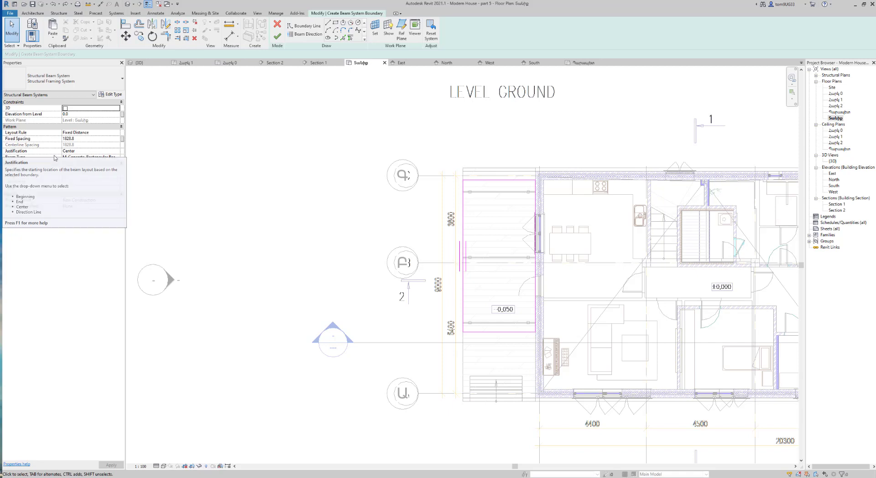
Give the beam system Beginning justification and 200 fixed spacing, then finish it.
click(75, 150)
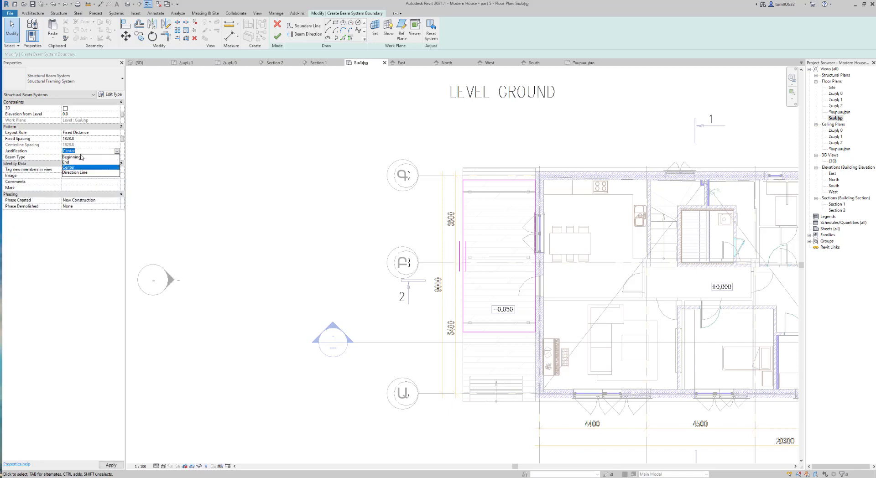
click(82, 156)
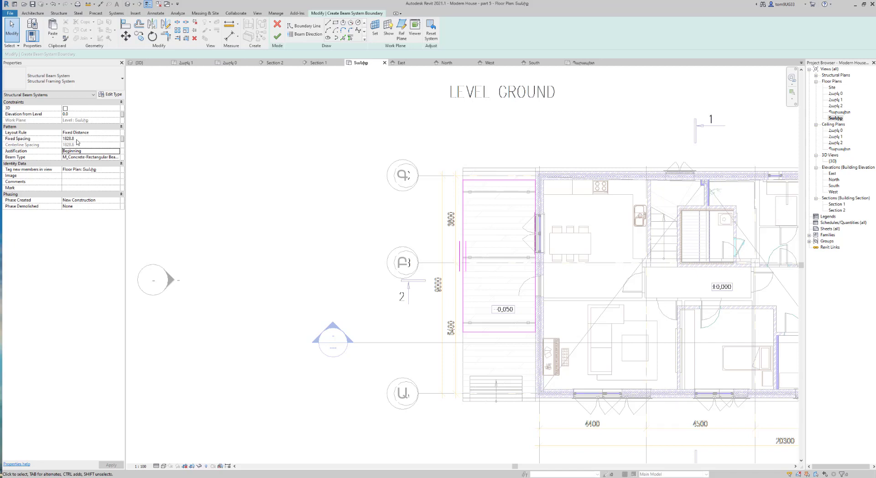
click(112, 133)
click(117, 132)
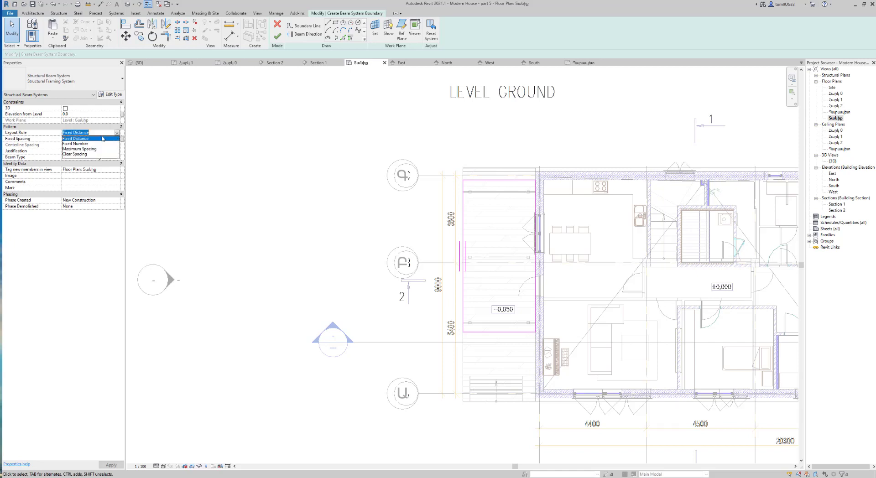
click(105, 138)
click(95, 138)
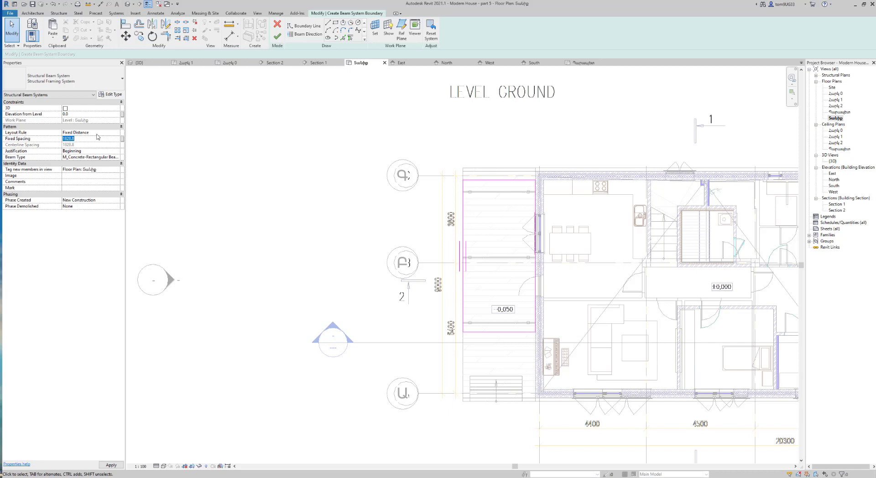
text(200.0)
key(Return)
click(277, 36)
Delete the 14 structural framing tags from the porch plan.
scroll(474, 274, up, 1)
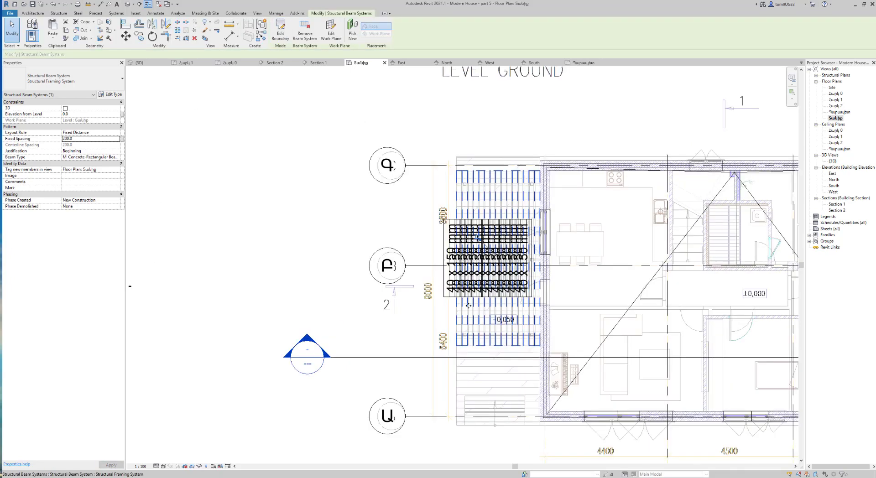
key(Escape)
scroll(446, 287, up, 1)
click(446, 287)
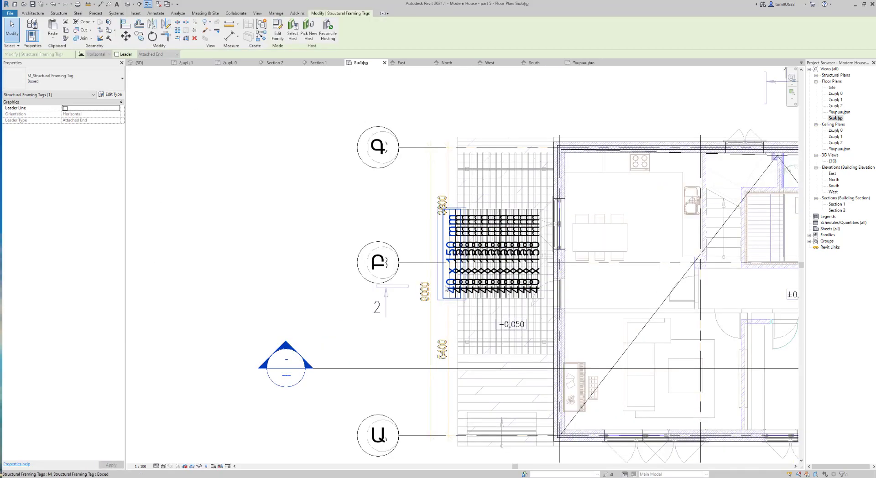
key(Delete)
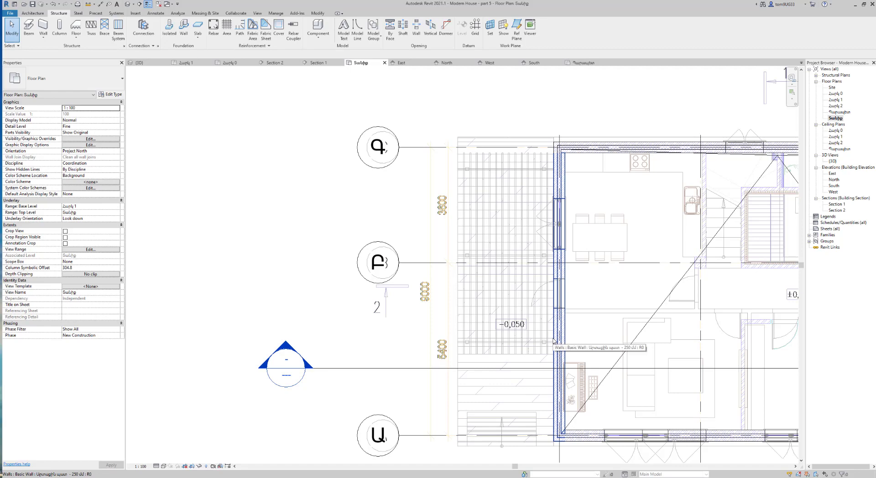
In the 3D view, orbit to the porch and select the new rafter beam system.
key(ctrl+Tab)
mouse_move(591, 267)
shift+middle_down()
mouse_move(512, 305)
mouse_move(543, 228)
mouse_move(553, 269)
shift+middle_up()
click(543, 228)
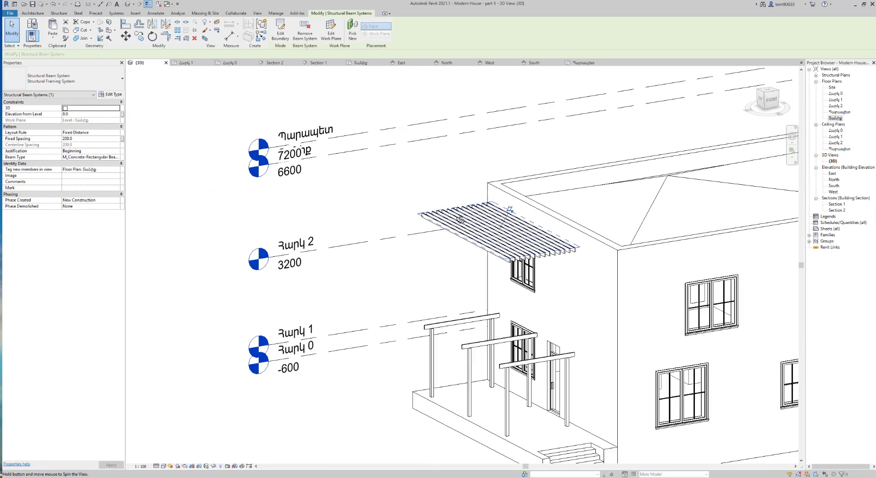
From the Front view, move the rafter system 1200 down onto the Level 2 beams.
click(776, 107)
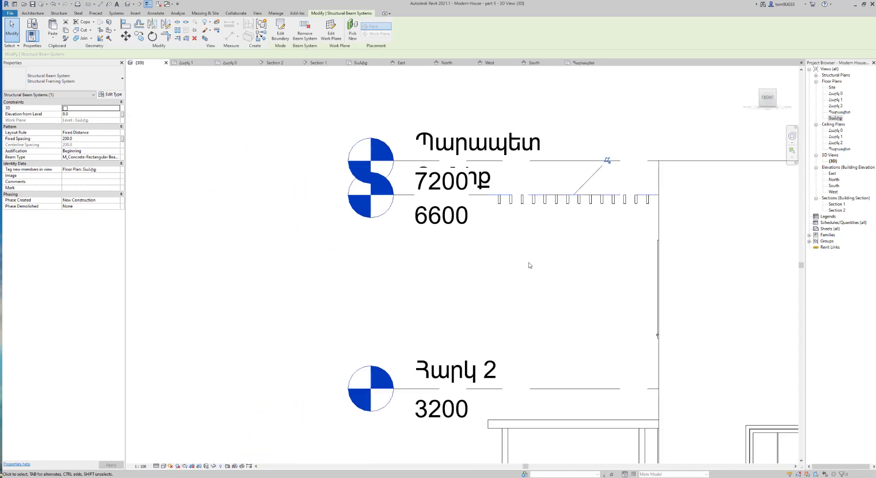
key(m)
key(v)
click(506, 212)
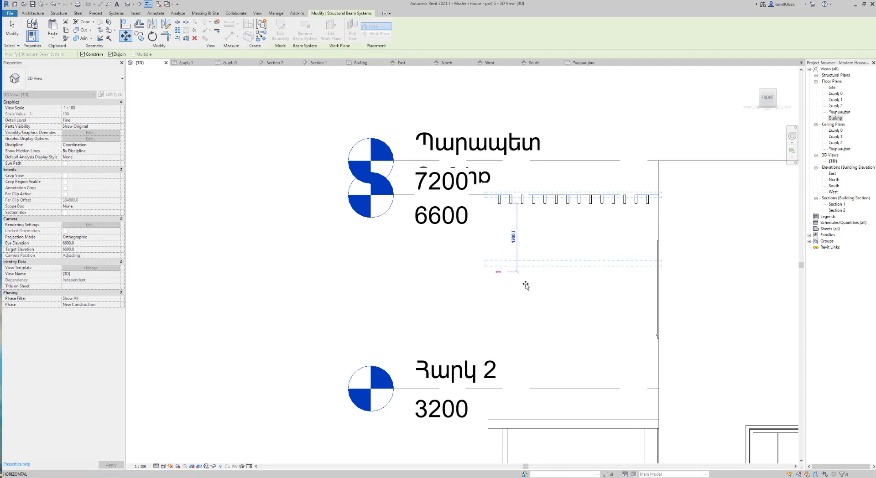
click(497, 422)
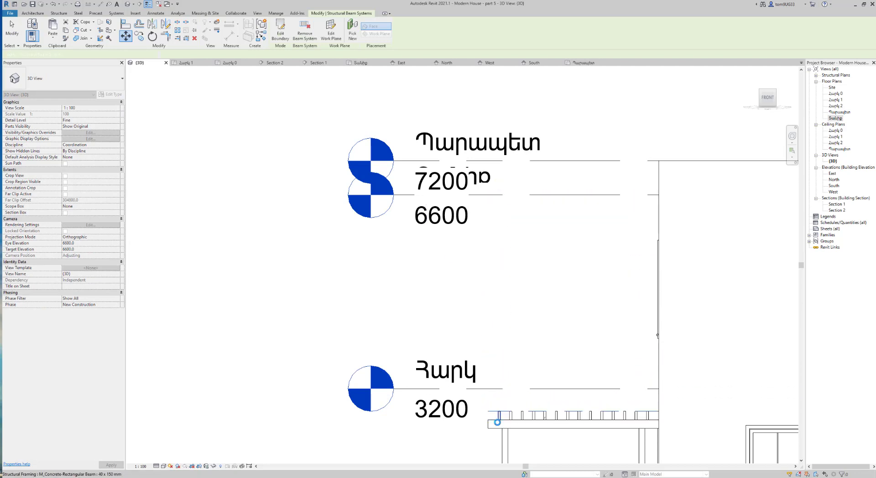
Deselect the rafters and orbit to an angled view of the porch beams.
scroll(526, 260, up, 1)
key(Escape)
scroll(487, 346, up, 2)
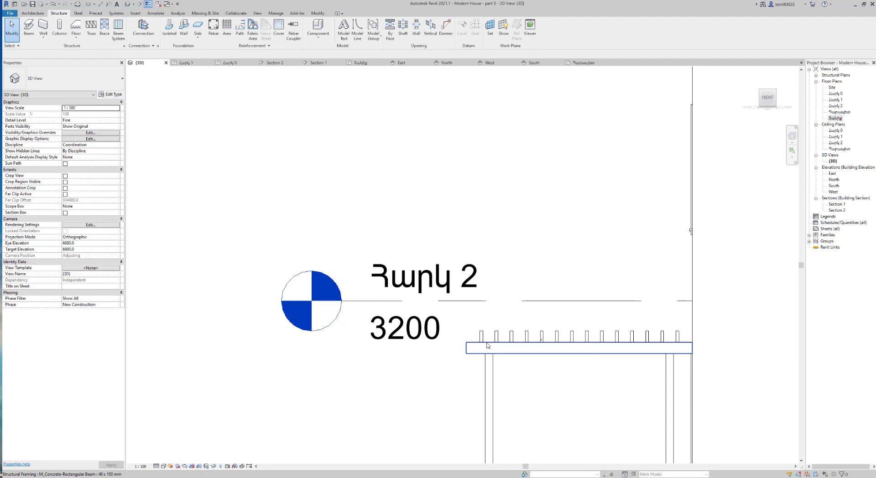
mouse_move(487, 345)
shift+middle_down()
mouse_move(566, 306)
mouse_move(587, 351)
mouse_move(504, 341)
shift+middle_up()
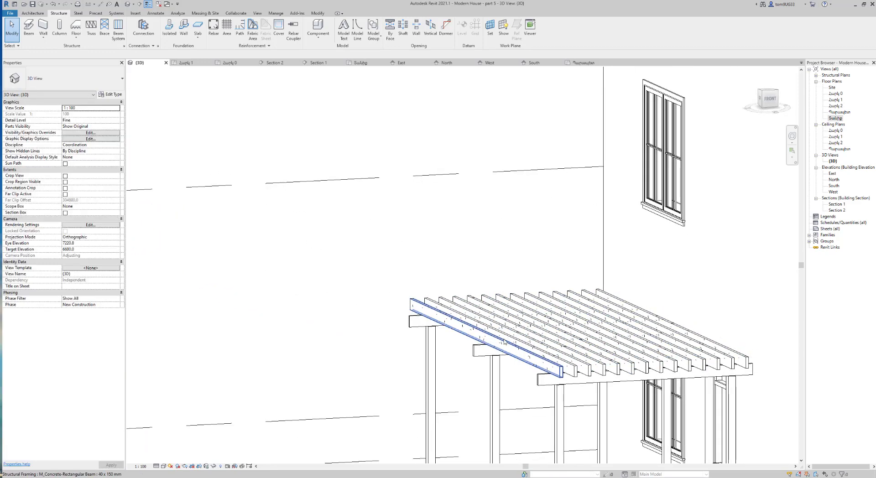
Inspect a porch beam and orbit to view the pergola from another angle.
click(504, 341)
click(462, 262)
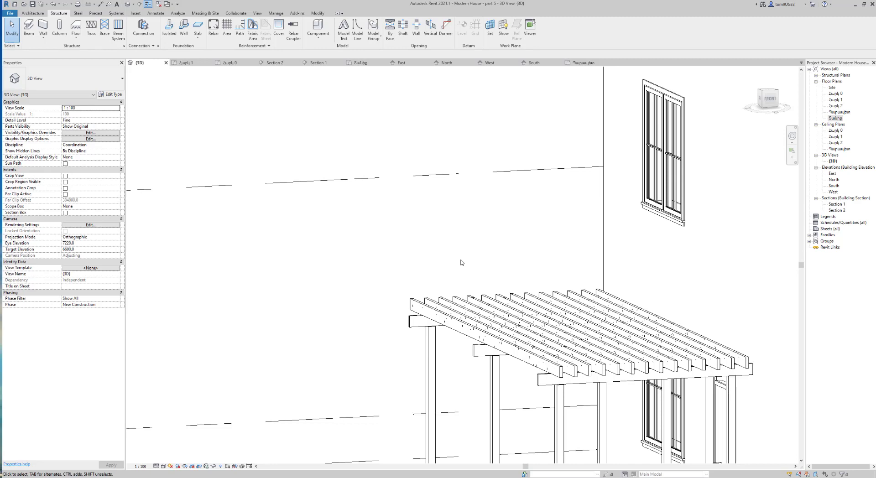
scroll(504, 298, down, 3)
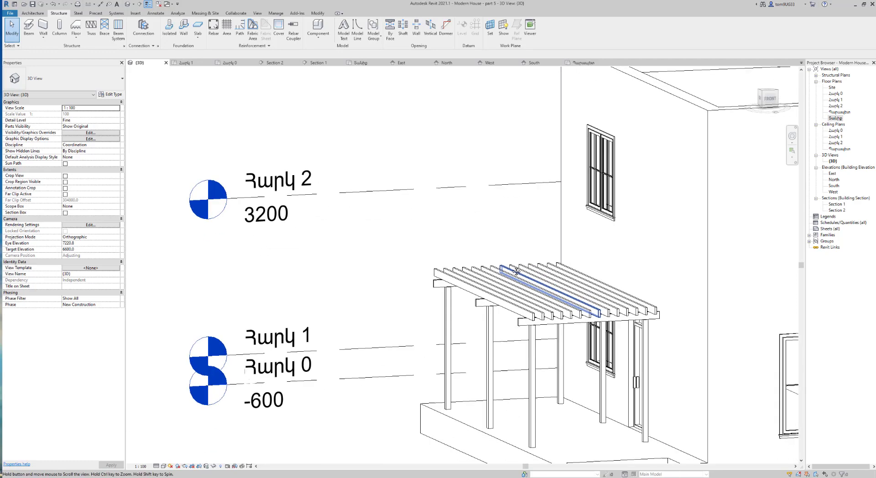
shift+middle_drag(506, 292, 541, 283)
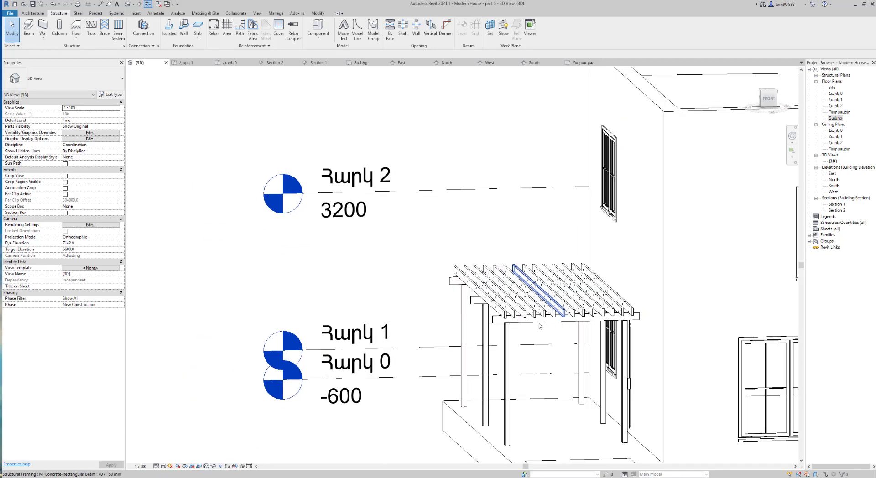
scroll(525, 285, up, 2)
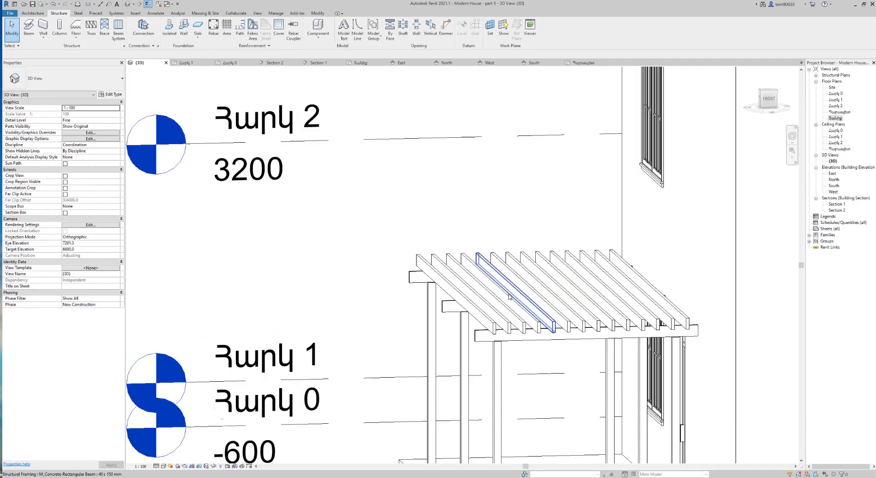
Select all 17 rafters and set their structural material to Cherry.
click(489, 319)
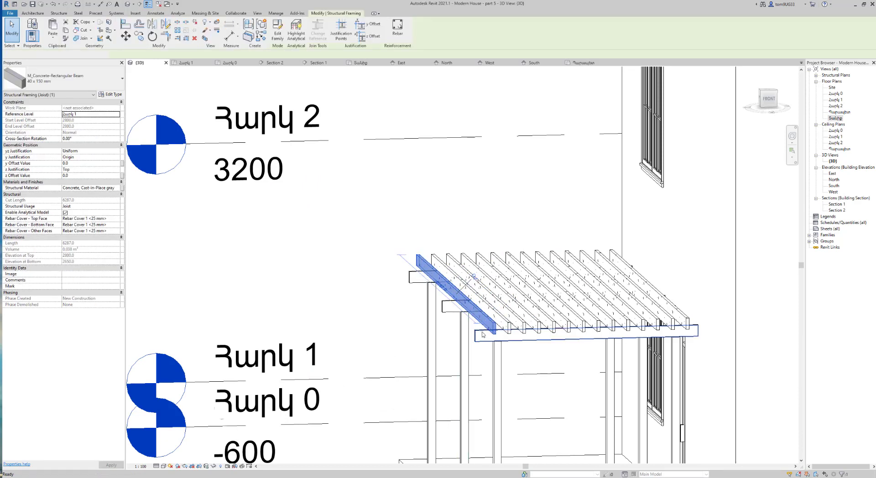
key(s)
key(a)
click(99, 80)
click(99, 80)
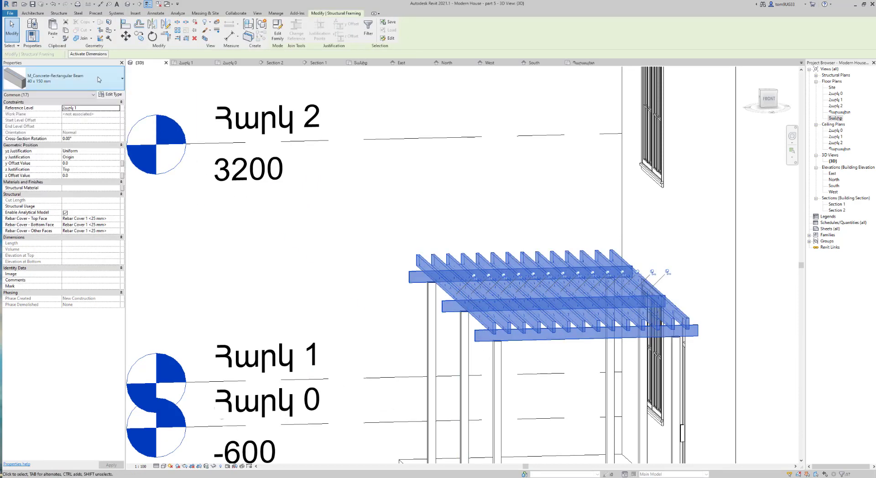
click(82, 190)
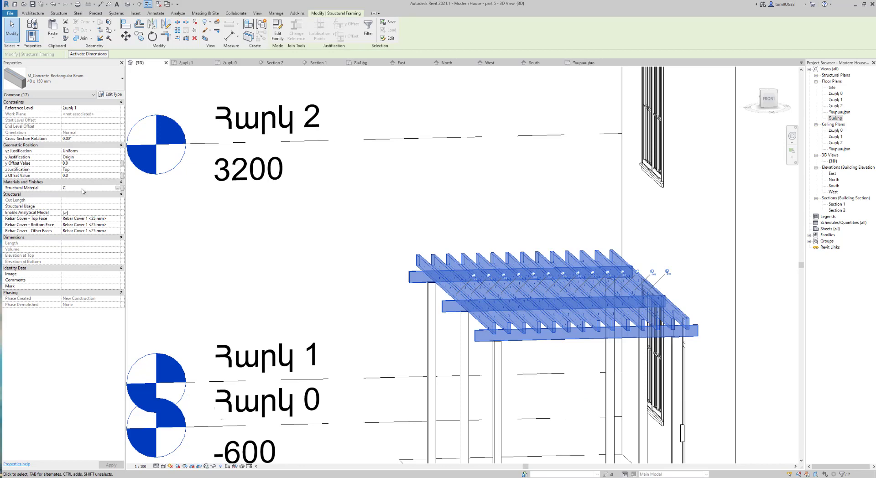
text(herry)
click(556, 248)
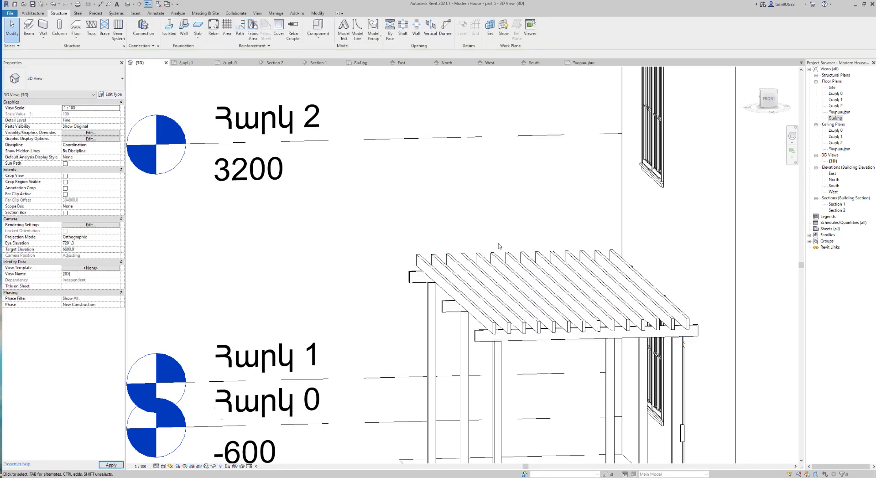
scroll(497, 271, down, 2)
mouse_move(497, 271)
shift+middle_down()
mouse_move(518, 247)
mouse_move(579, 278)
mouse_move(516, 397)
shift+middle_up()
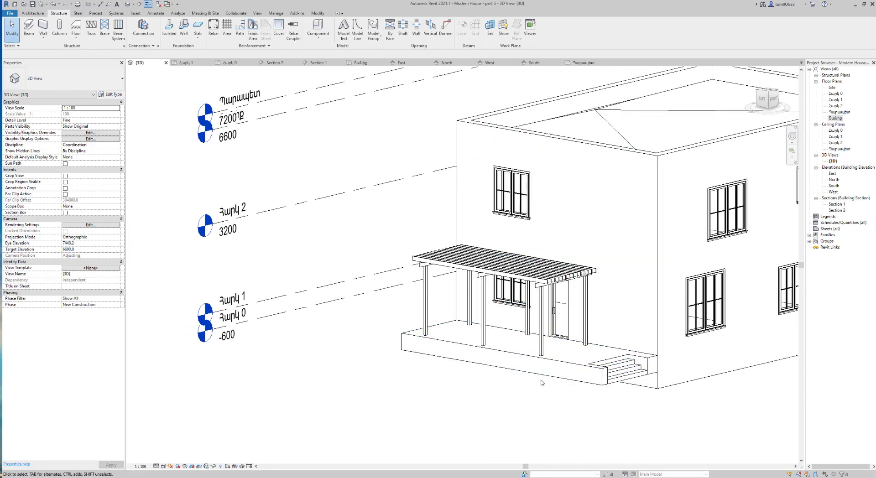
shift+middle_drag(552, 374, 525, 361)
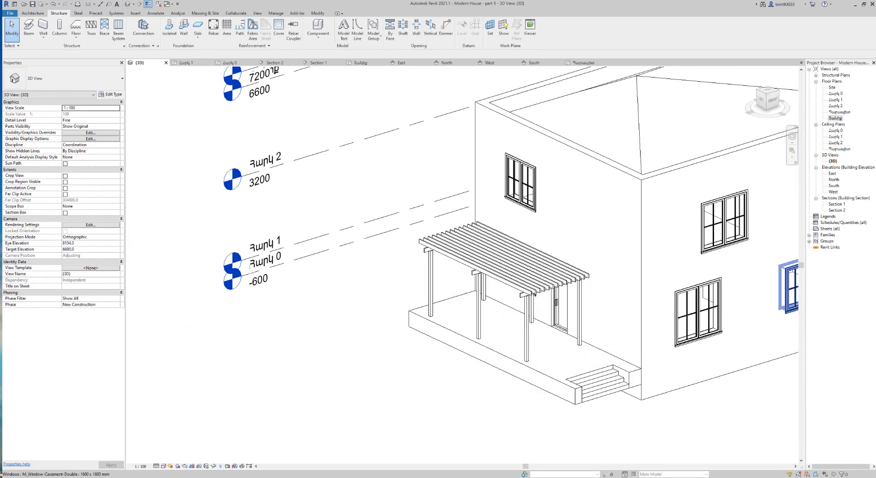
click(834, 186)
double_click(832, 192)
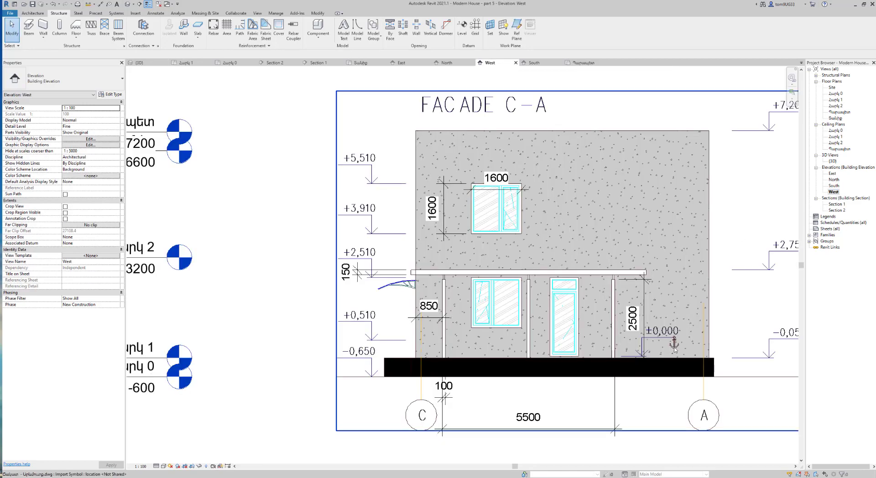
scroll(439, 297, down, 3)
middle_drag(200, 337, 314, 336)
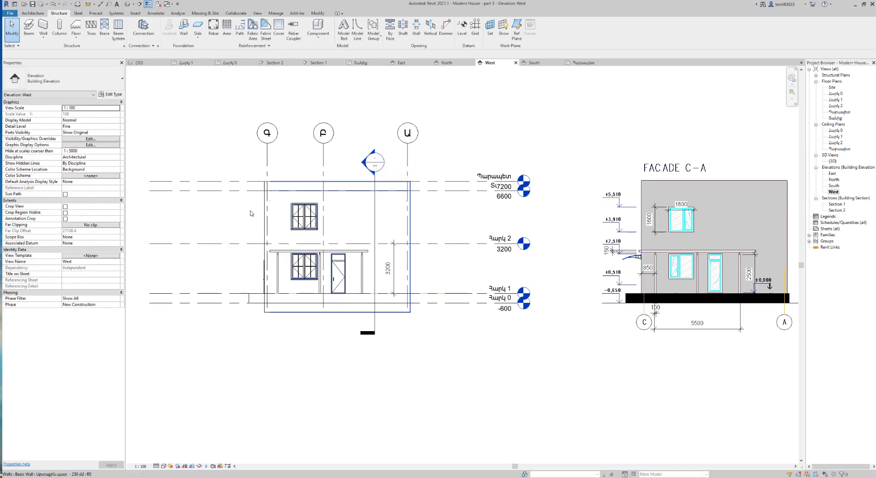
scroll(412, 290, up, 1)
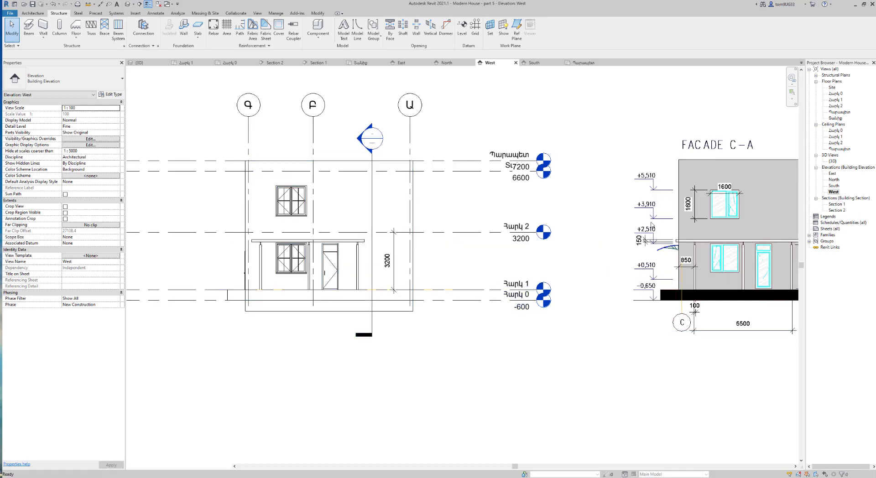
key(ctrl+Tab)
shift+middle_drag(650, 310, 548, 332)
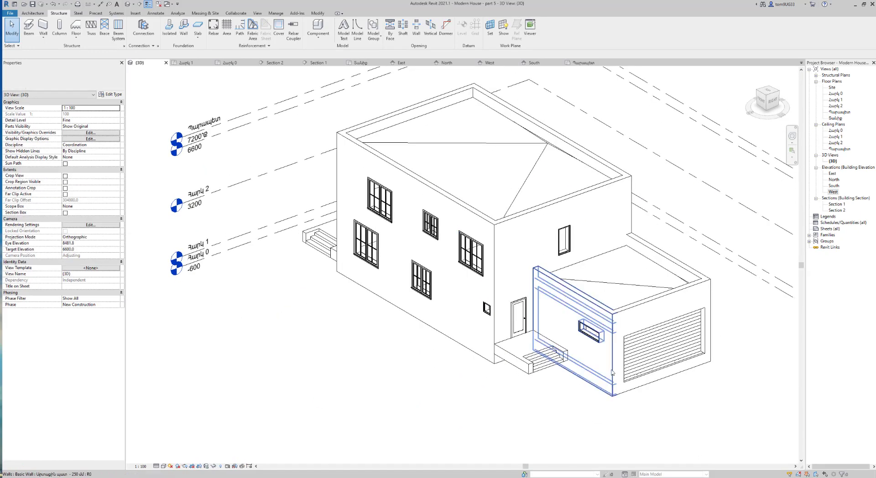
scroll(561, 340, up, 1)
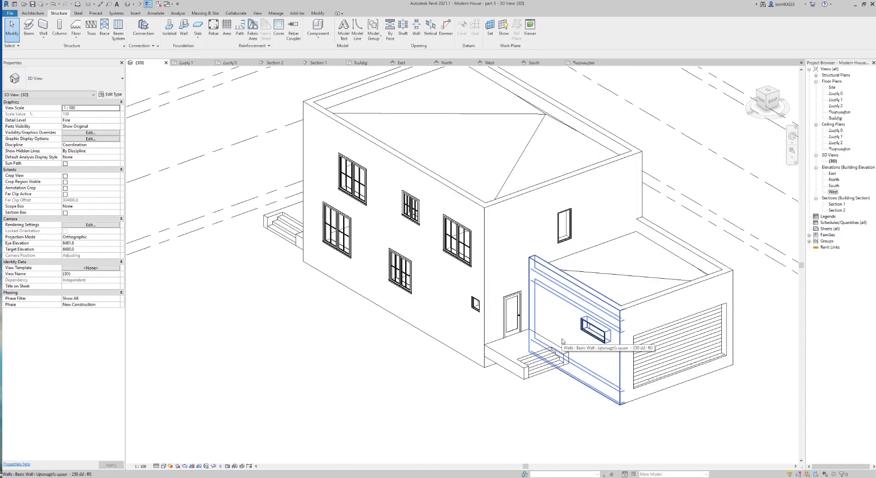
scroll(561, 340, down, 2)
shift+middle_drag(561, 339, 336, 357)
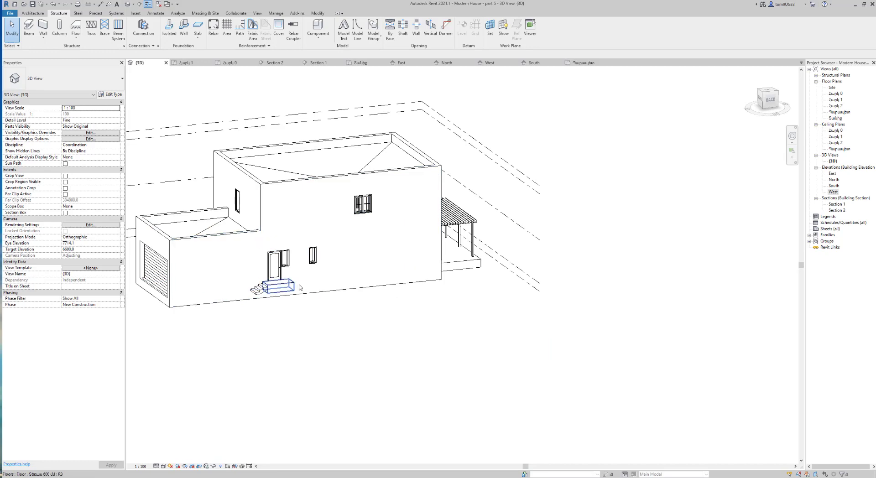
mouse_move(299, 287)
shift+middle_down()
mouse_move(586, 380)
mouse_move(563, 360)
mouse_move(563, 375)
shift+middle_up()
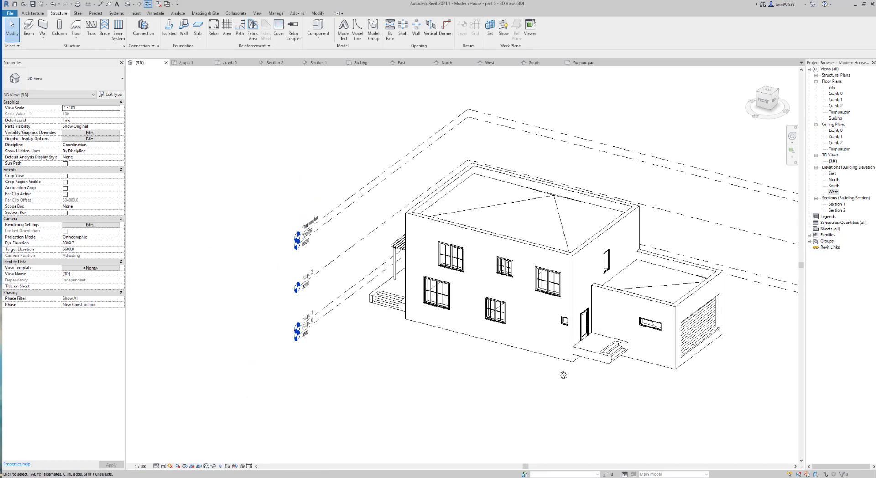